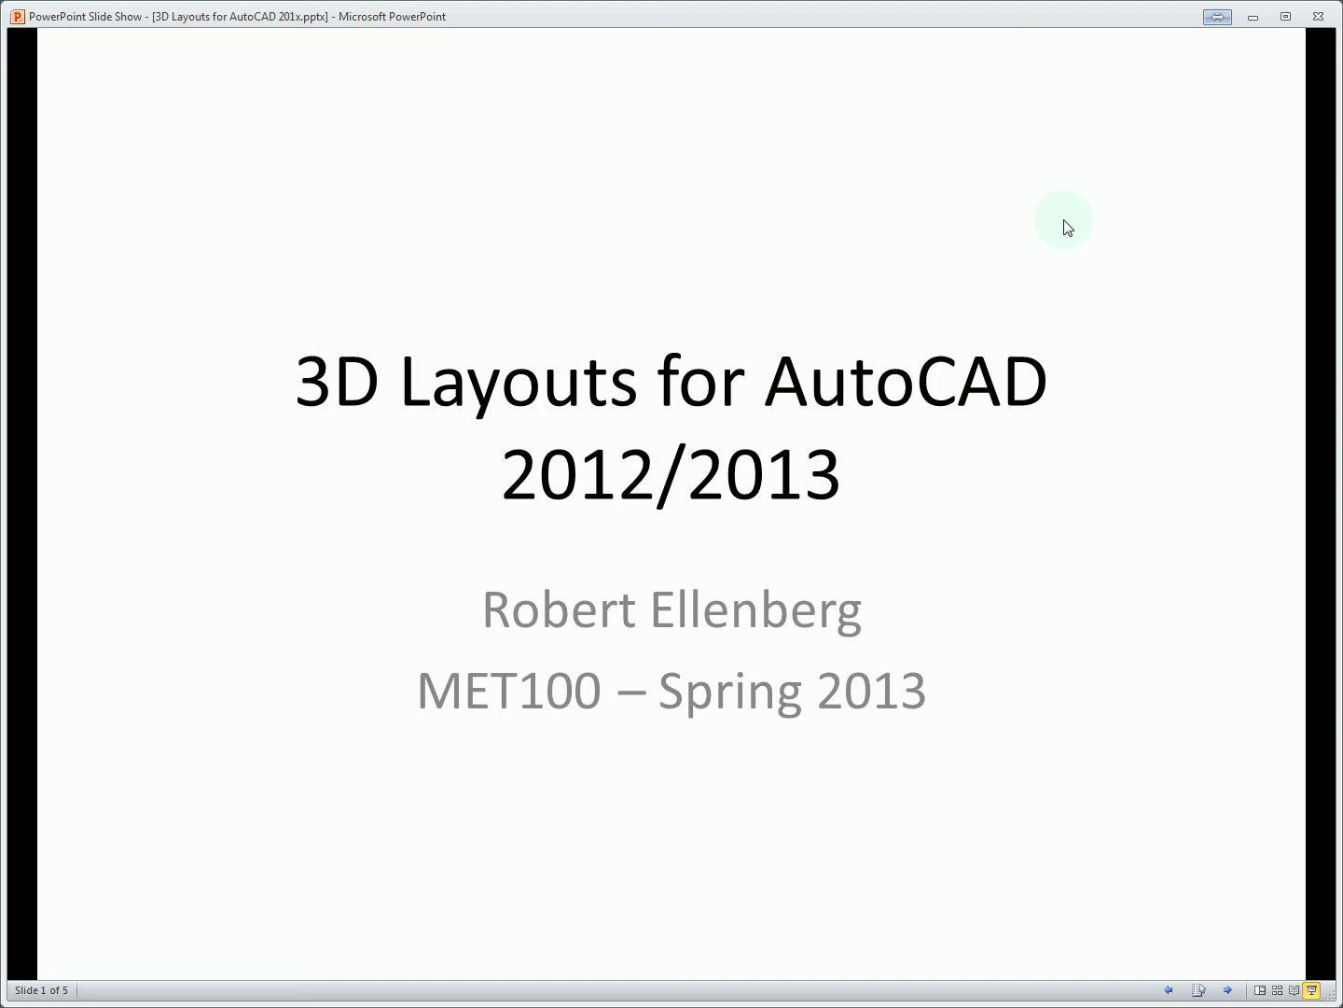
Advance the slide show to slide 2, the Summary slide listing seven topics
click(1067, 227)
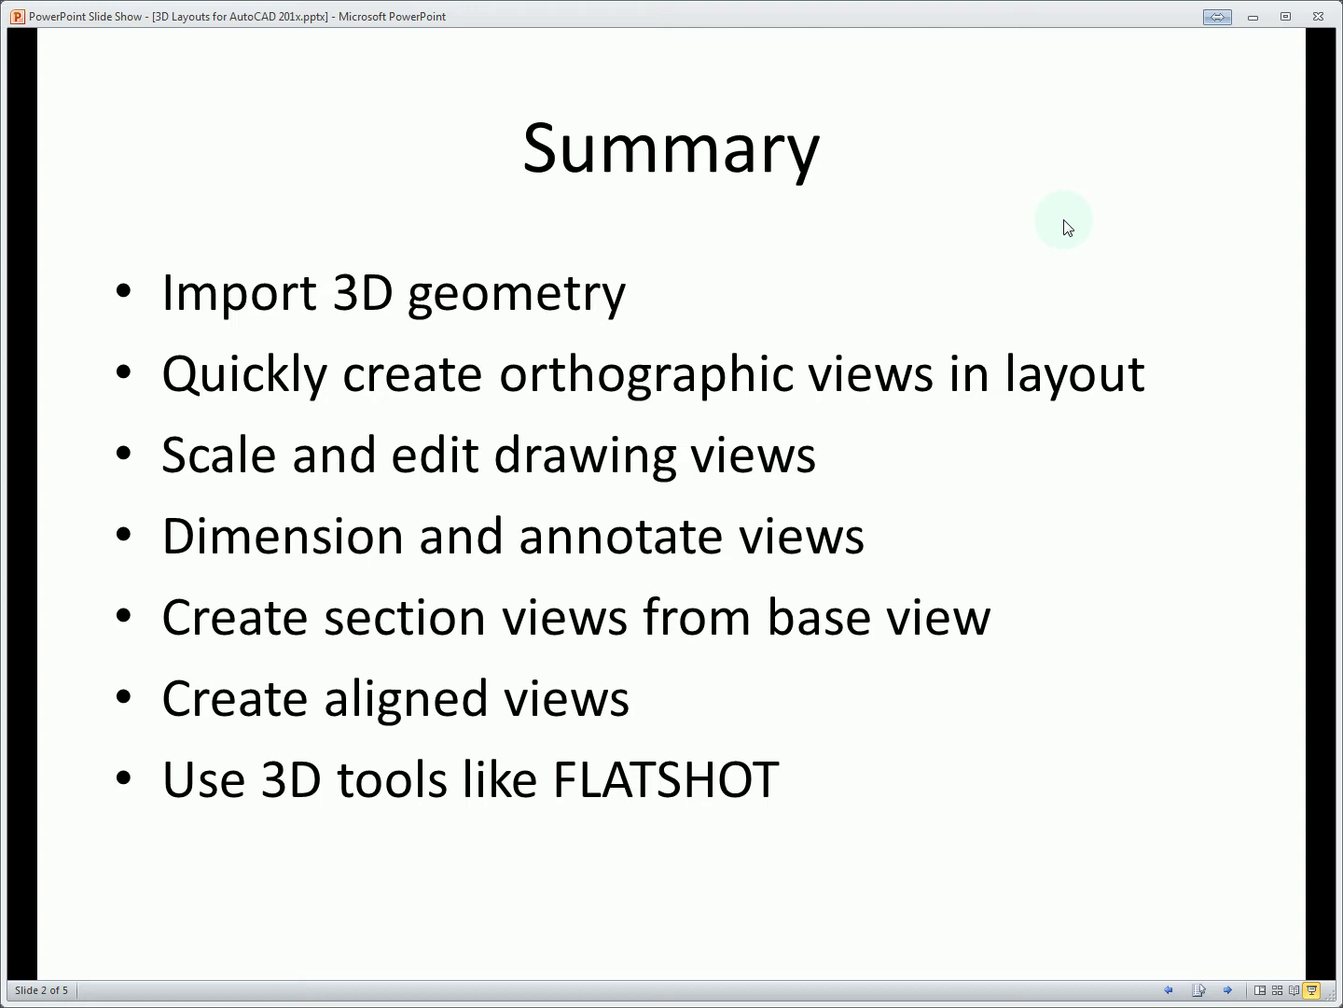
Go to the CAD-model slide and save flange 6806K256 as a 3-D Solidworks model
click(1069, 228)
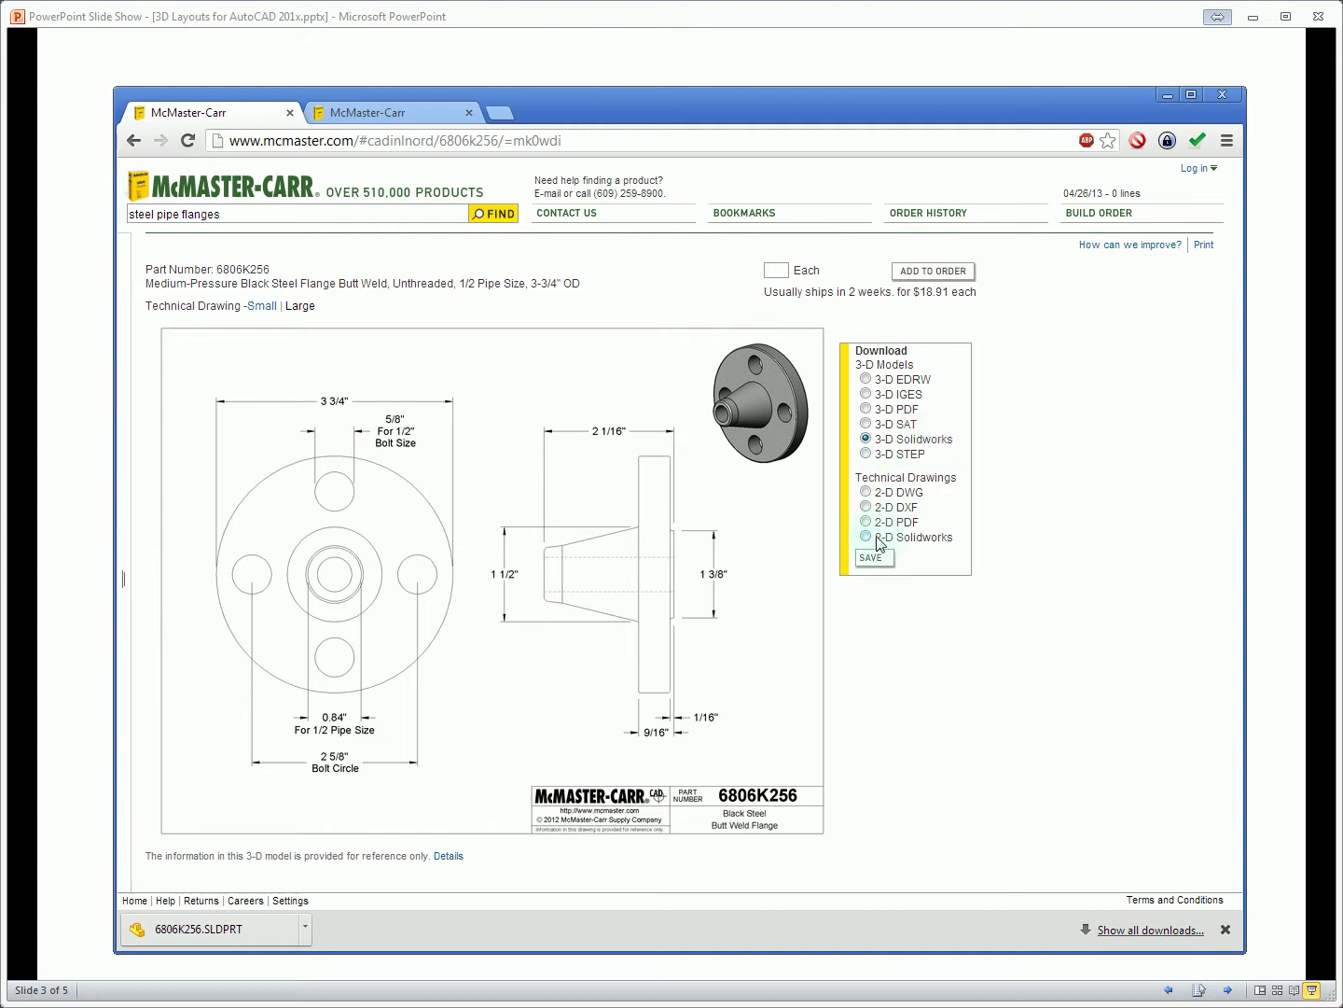
click(874, 558)
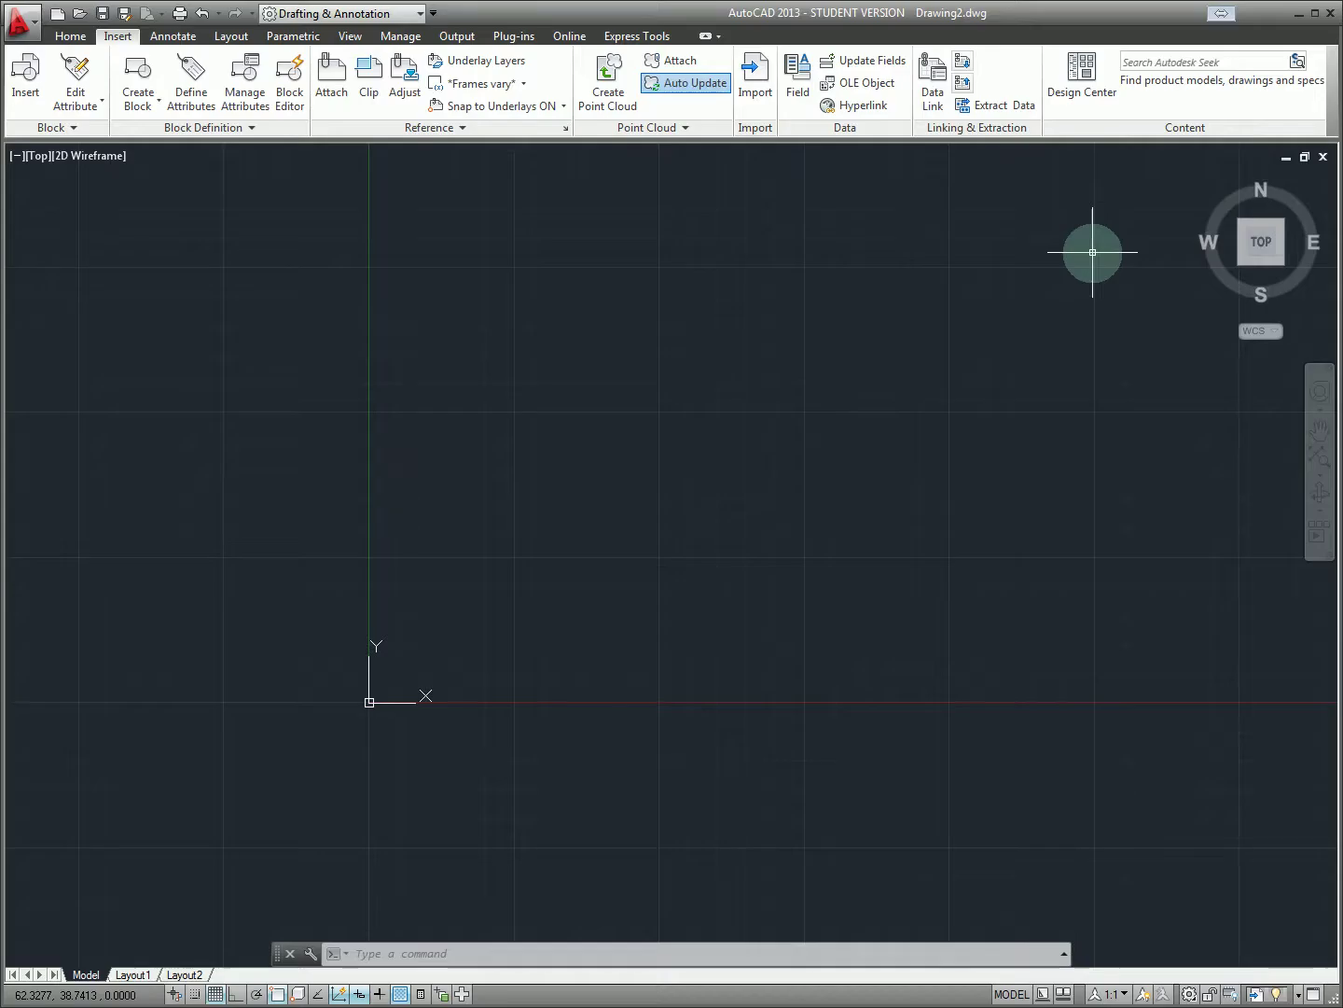
Import 6806K256.SLDPRT from Downloads into AutoCAD and wait for processing to complete
key(alt+Tab)
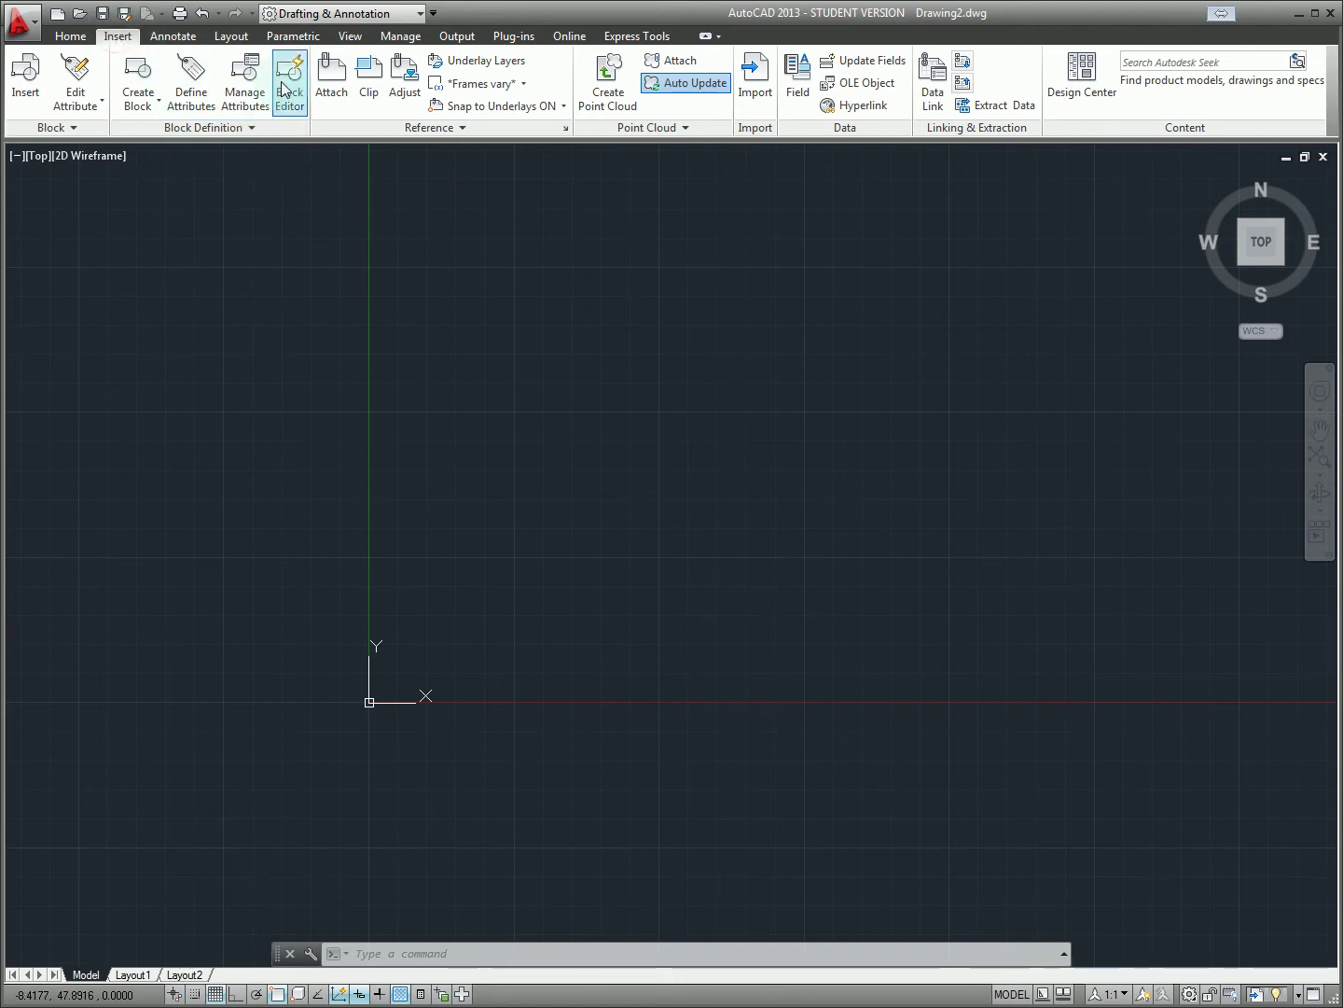
click(758, 80)
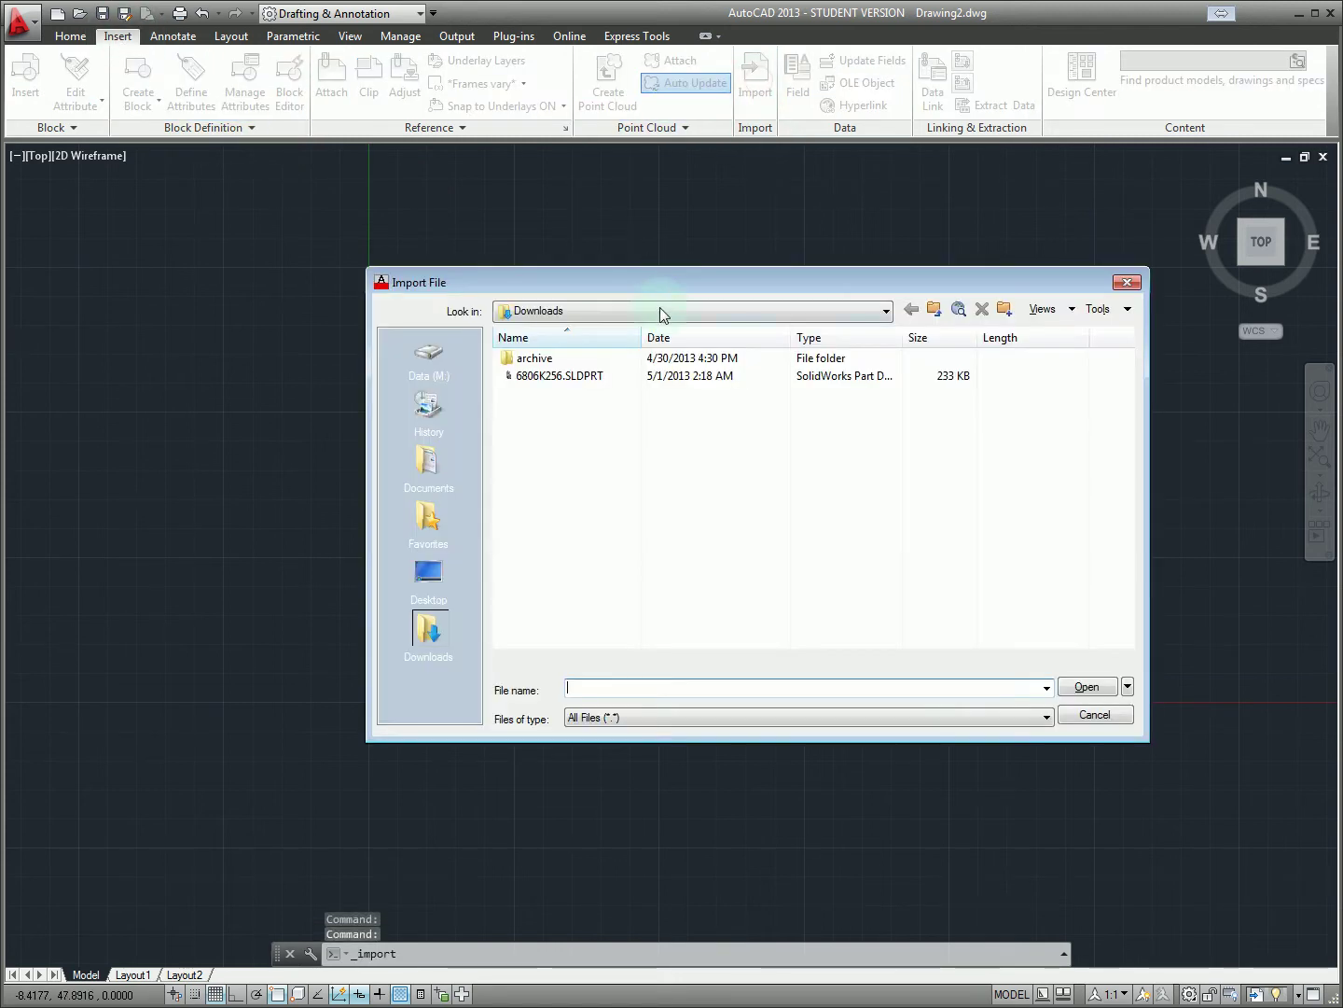
click(586, 373)
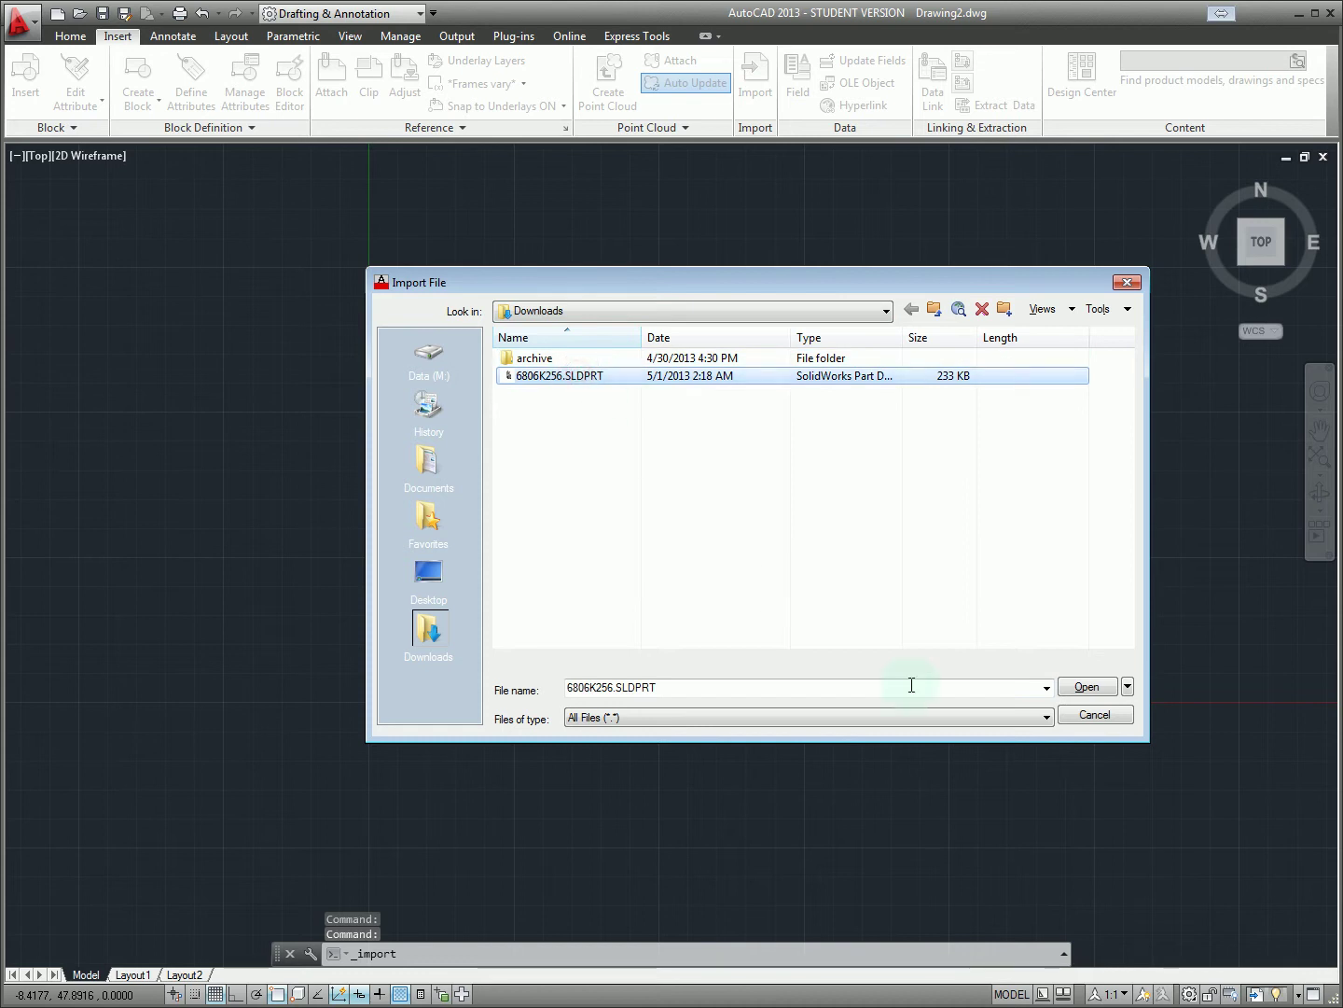
click(1081, 688)
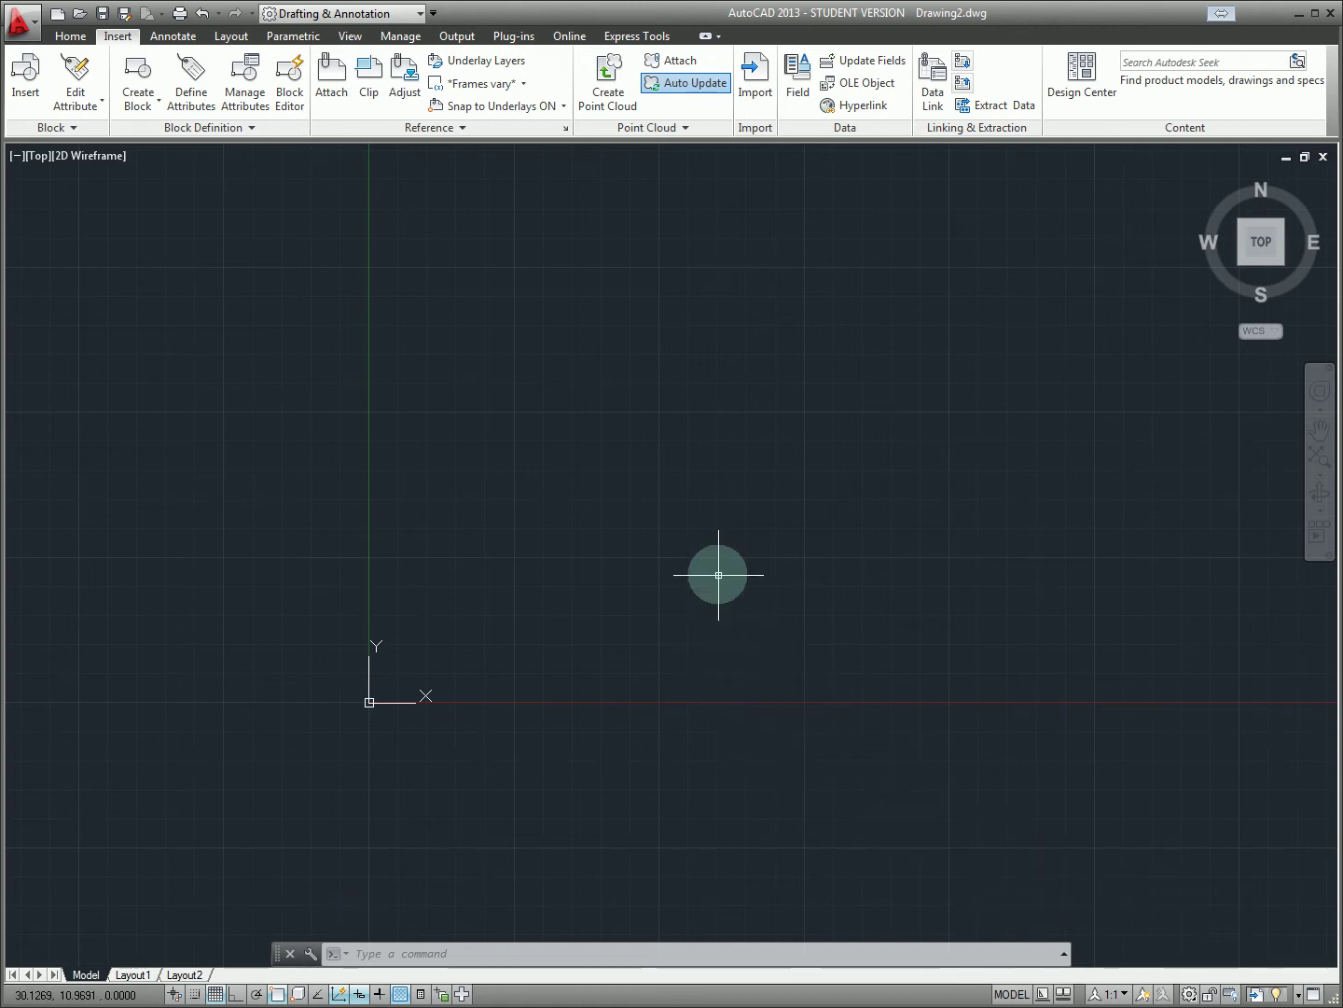
key(alt+Tab)
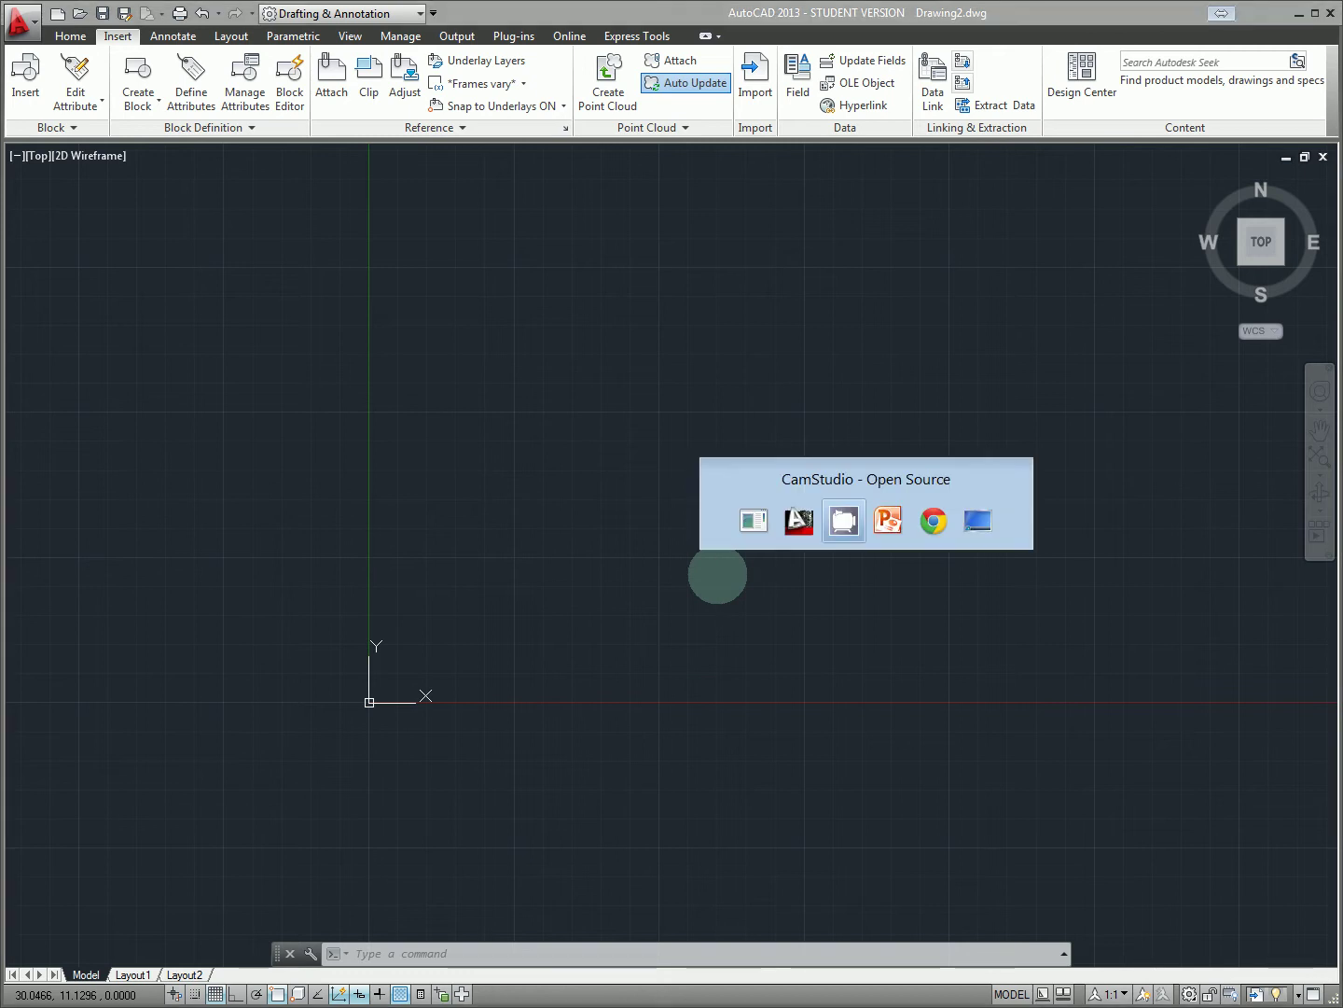
key(alt+Tab)
key(alt+Tab)
key(alt+Tab)
key(alt+Tab)
key(alt+Tab)
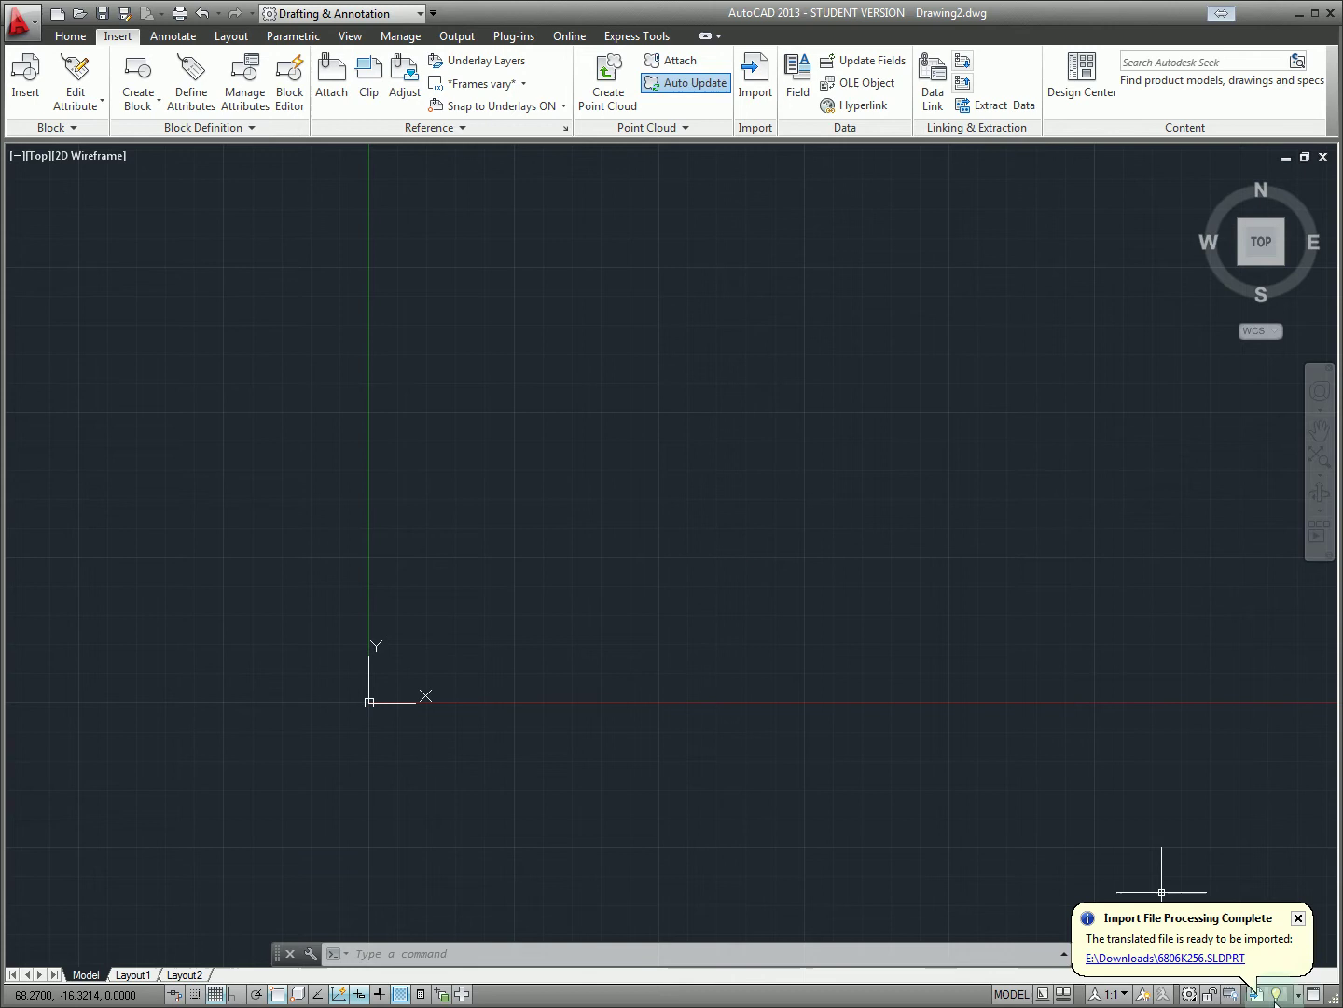
Insert the translated 6806K256 flange into the drawing and centre it in view
click(1197, 966)
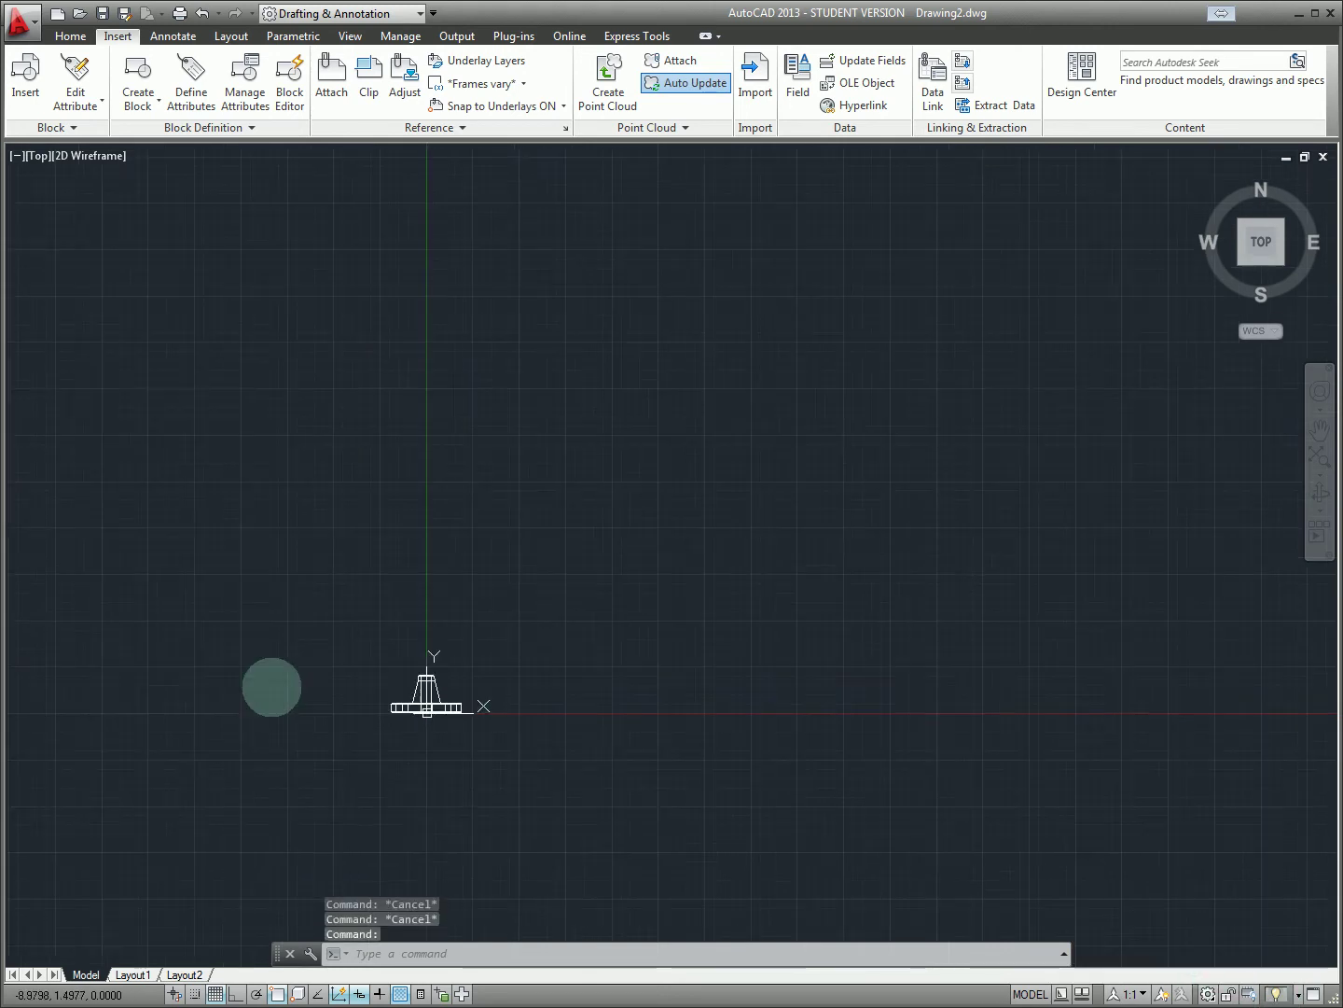
scroll(351, 692, up, 8)
middle_drag(869, 675, 716, 606)
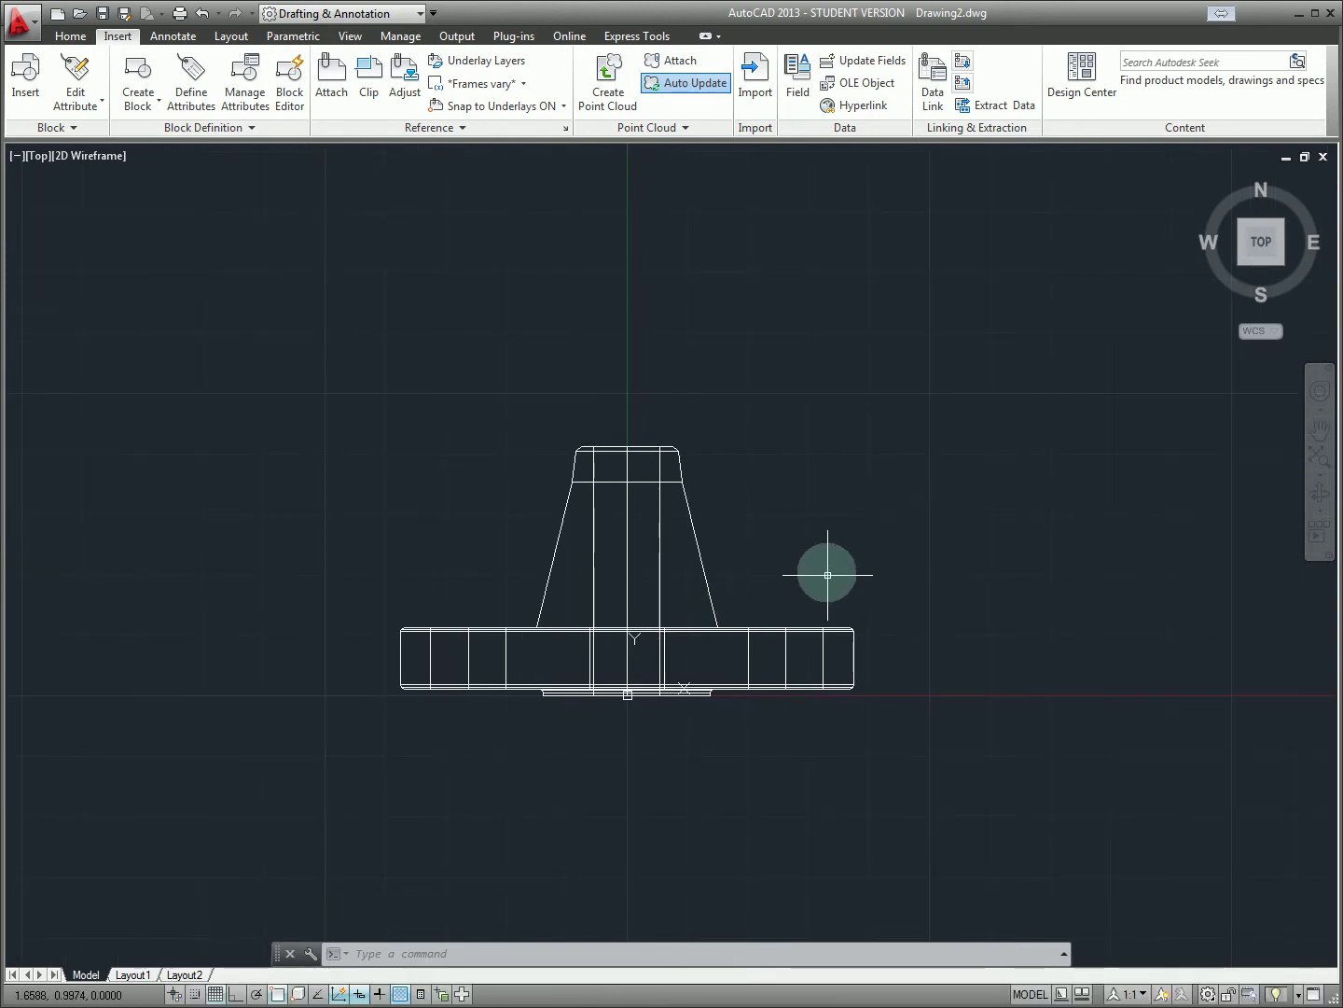
Erase the default viewport on Layout1, leaving a blank sheet
click(138, 974)
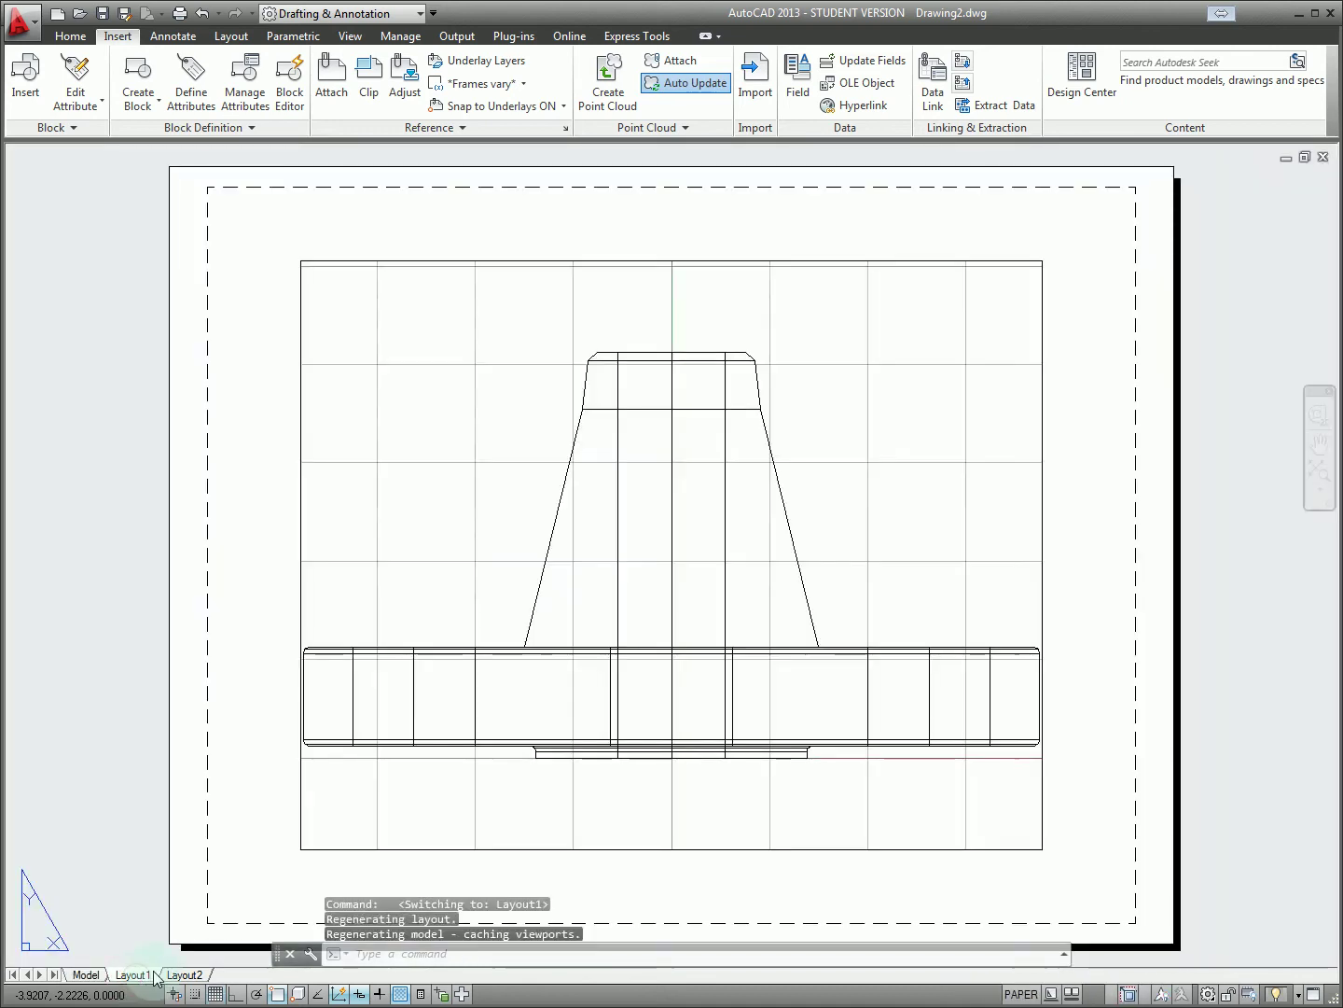
click(230, 189)
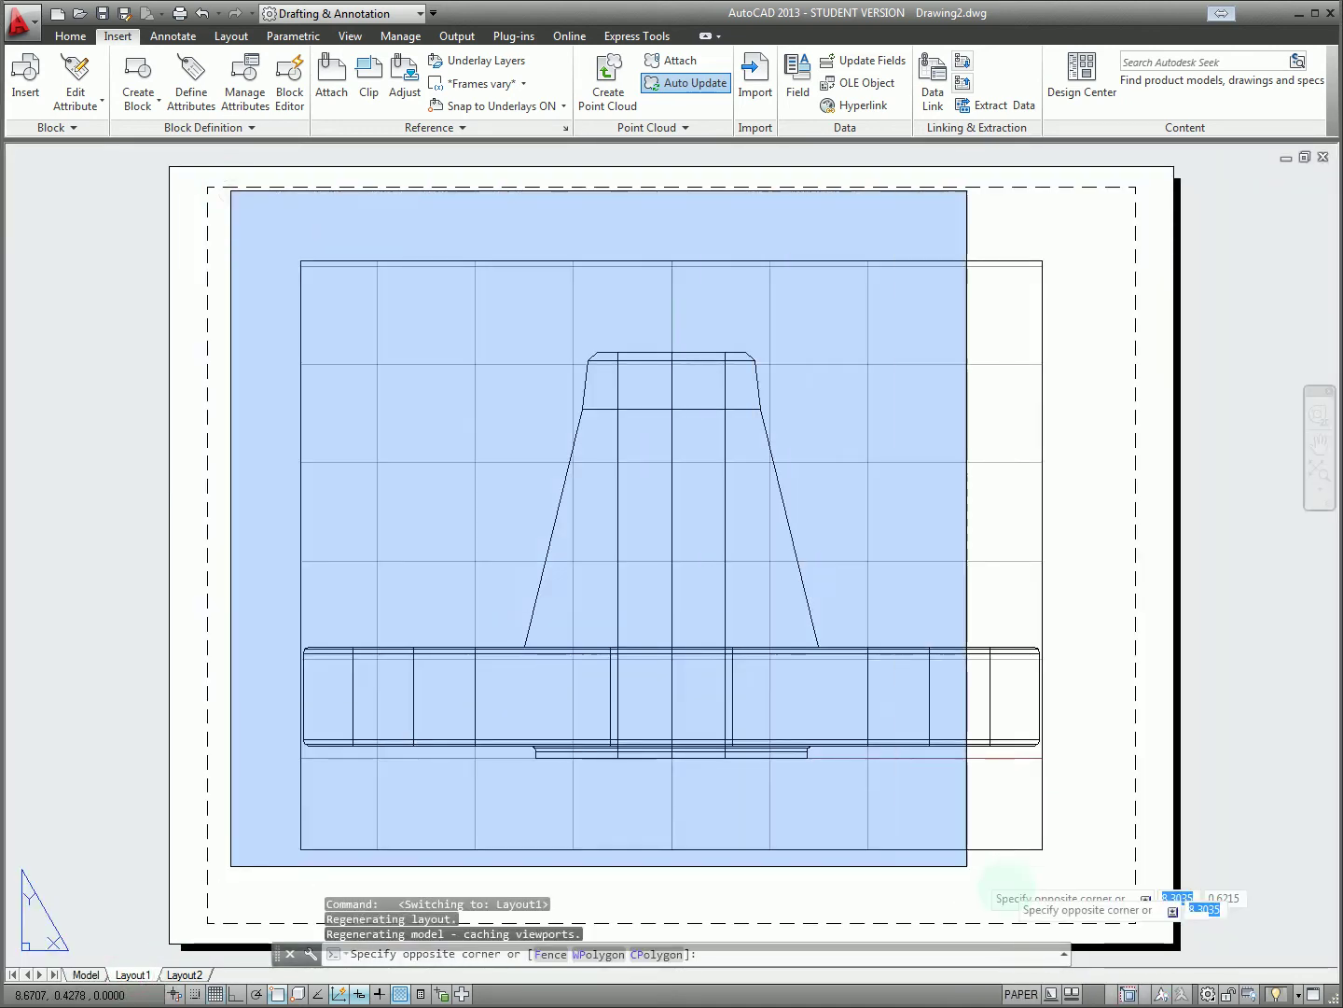
click(1043, 880)
key(Delete)
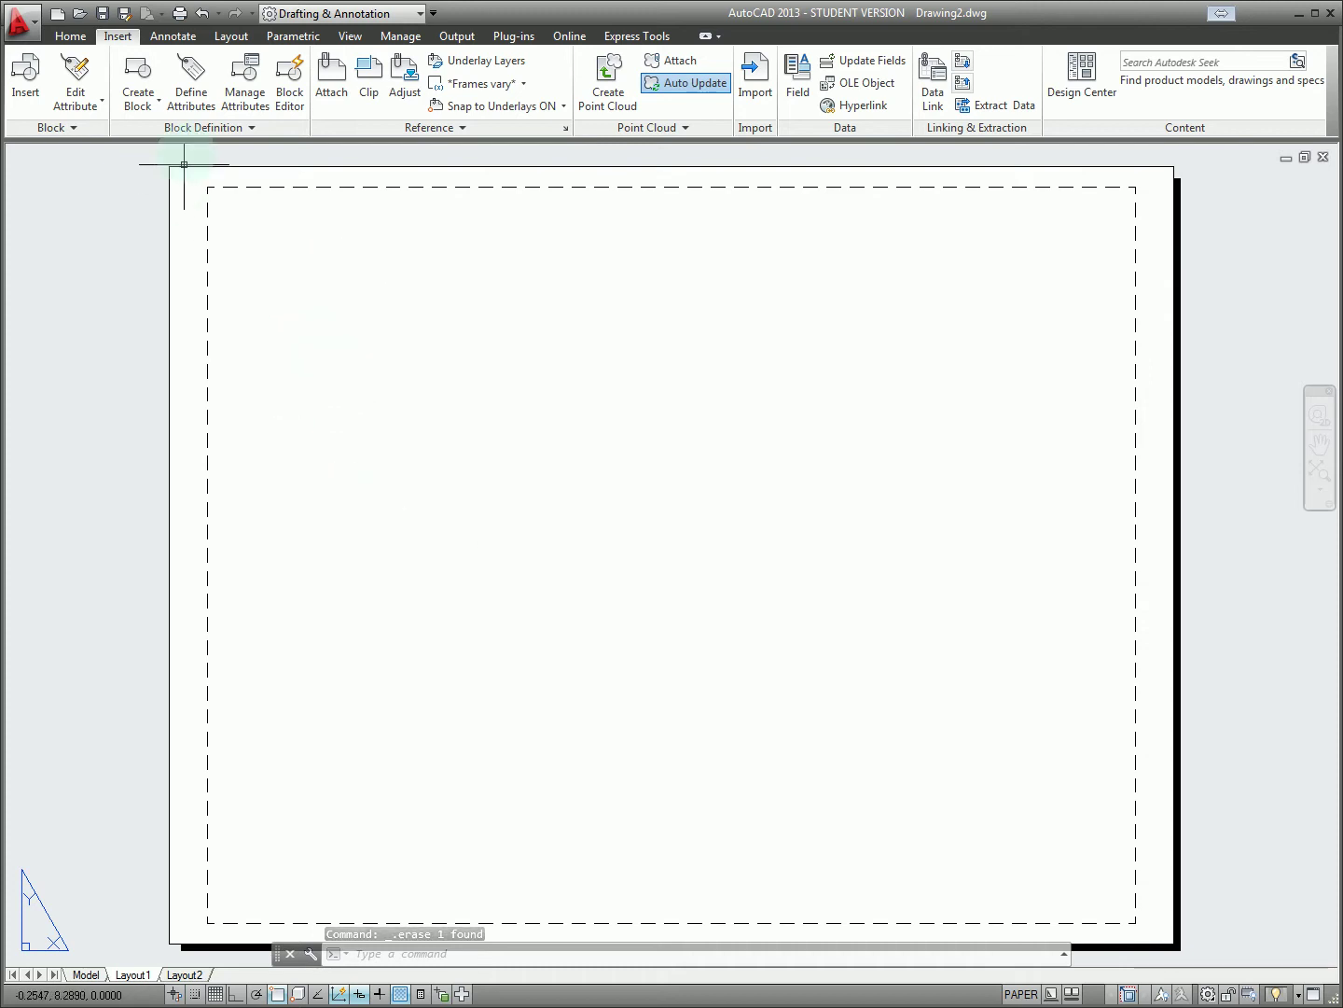
click(231, 36)
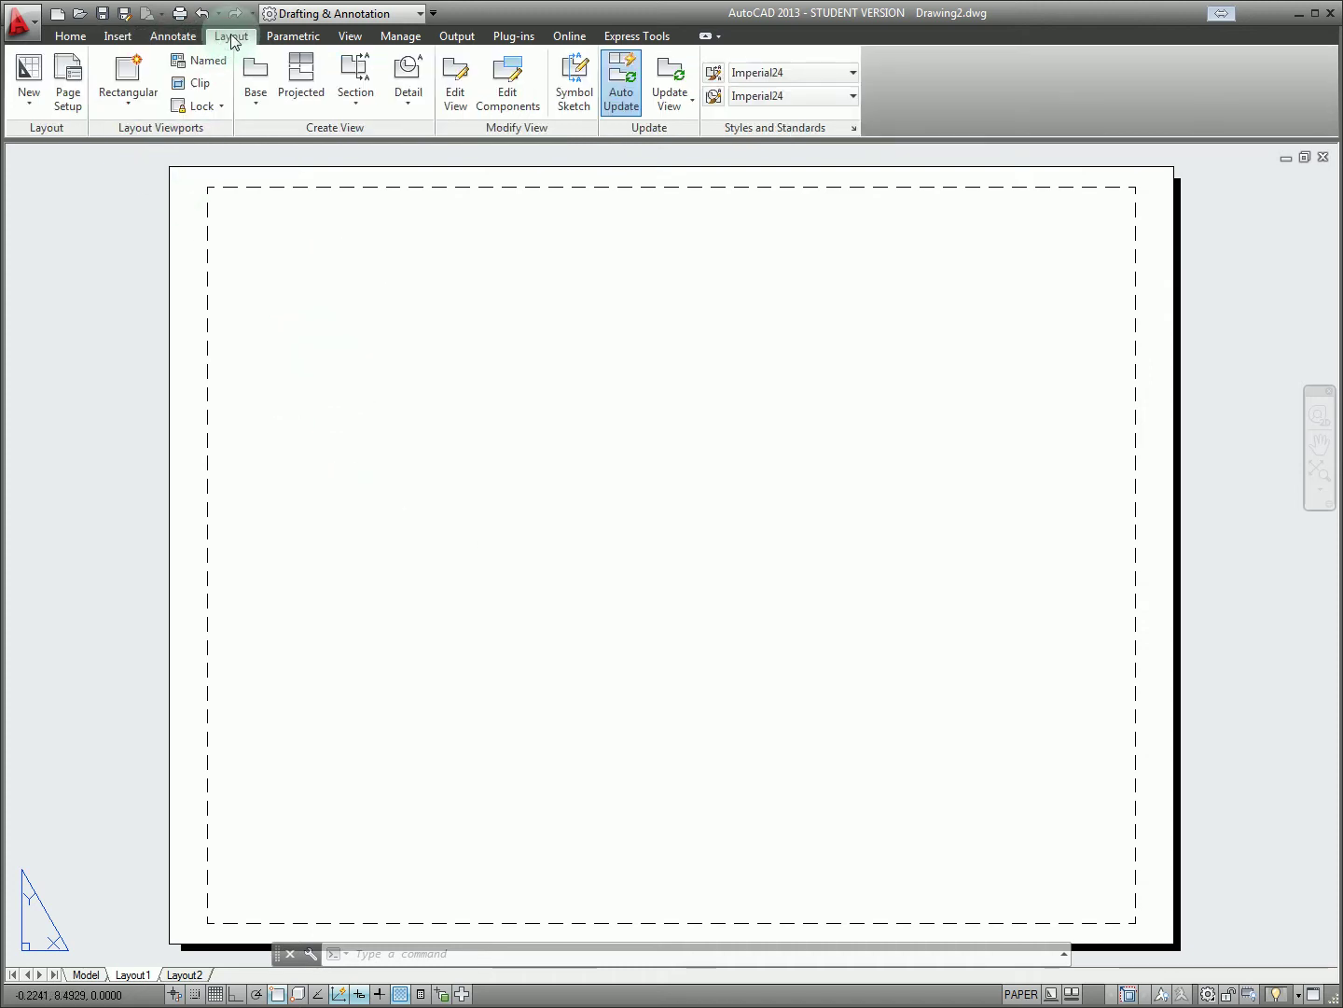
Place a Front-oriented base view from model space at the sheet's lower left
click(263, 87)
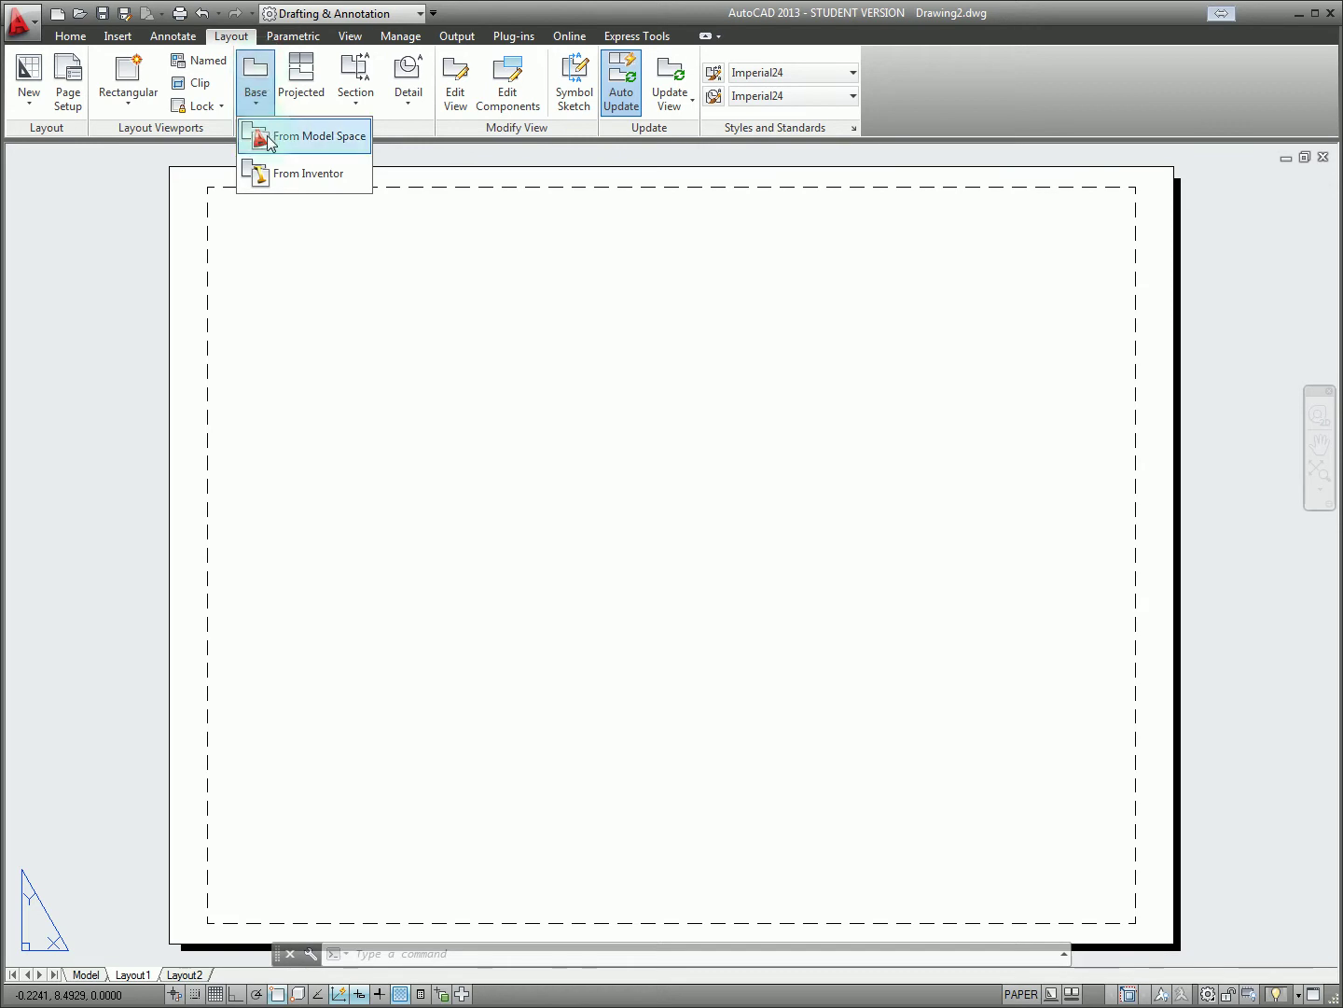
click(297, 140)
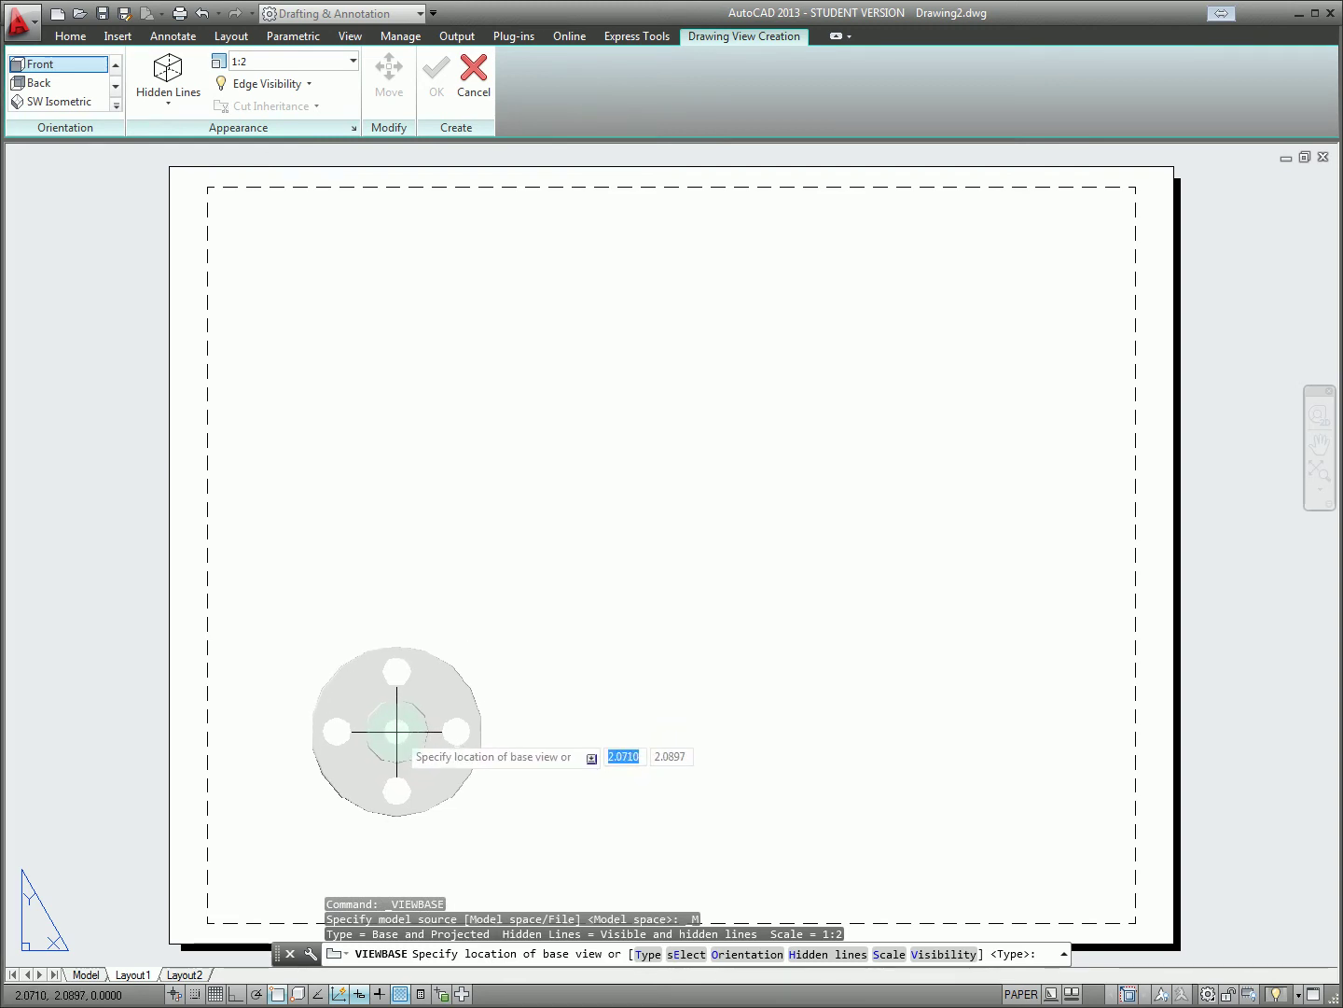
click(454, 707)
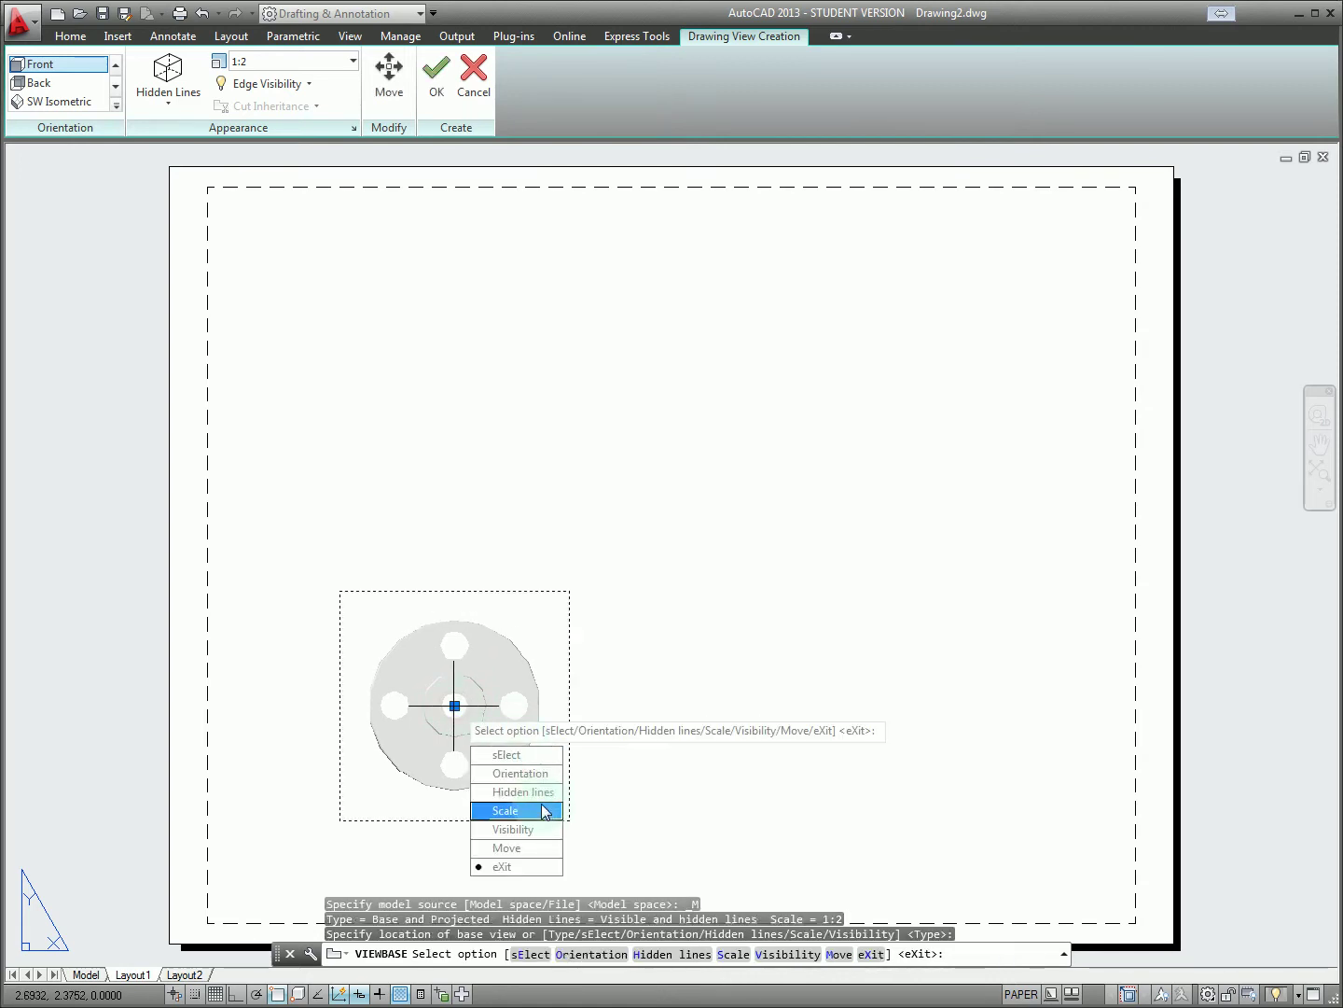
click(520, 773)
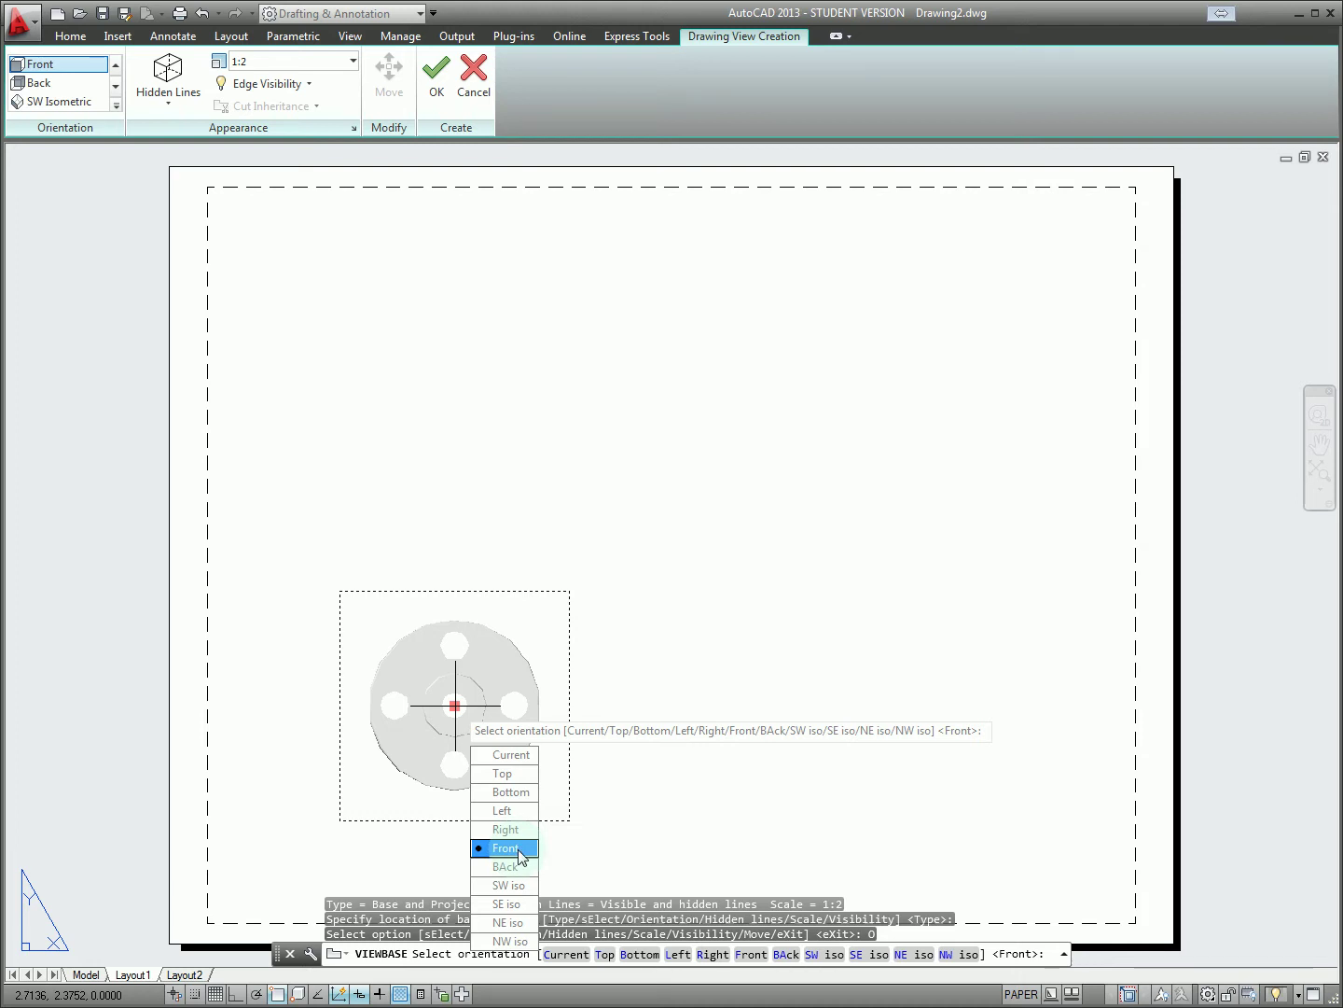
click(518, 849)
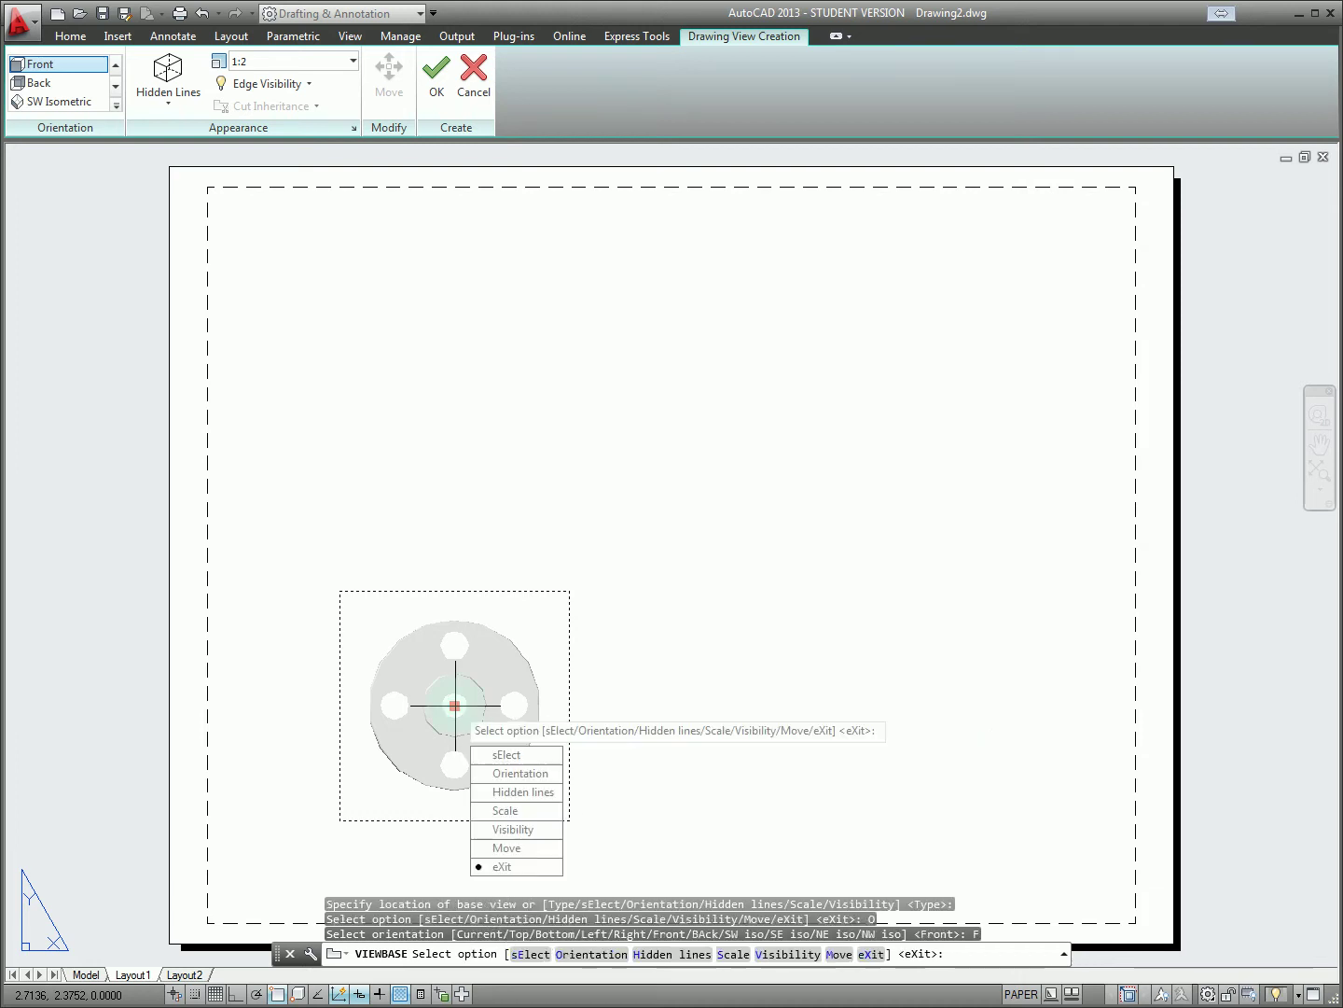
click(509, 867)
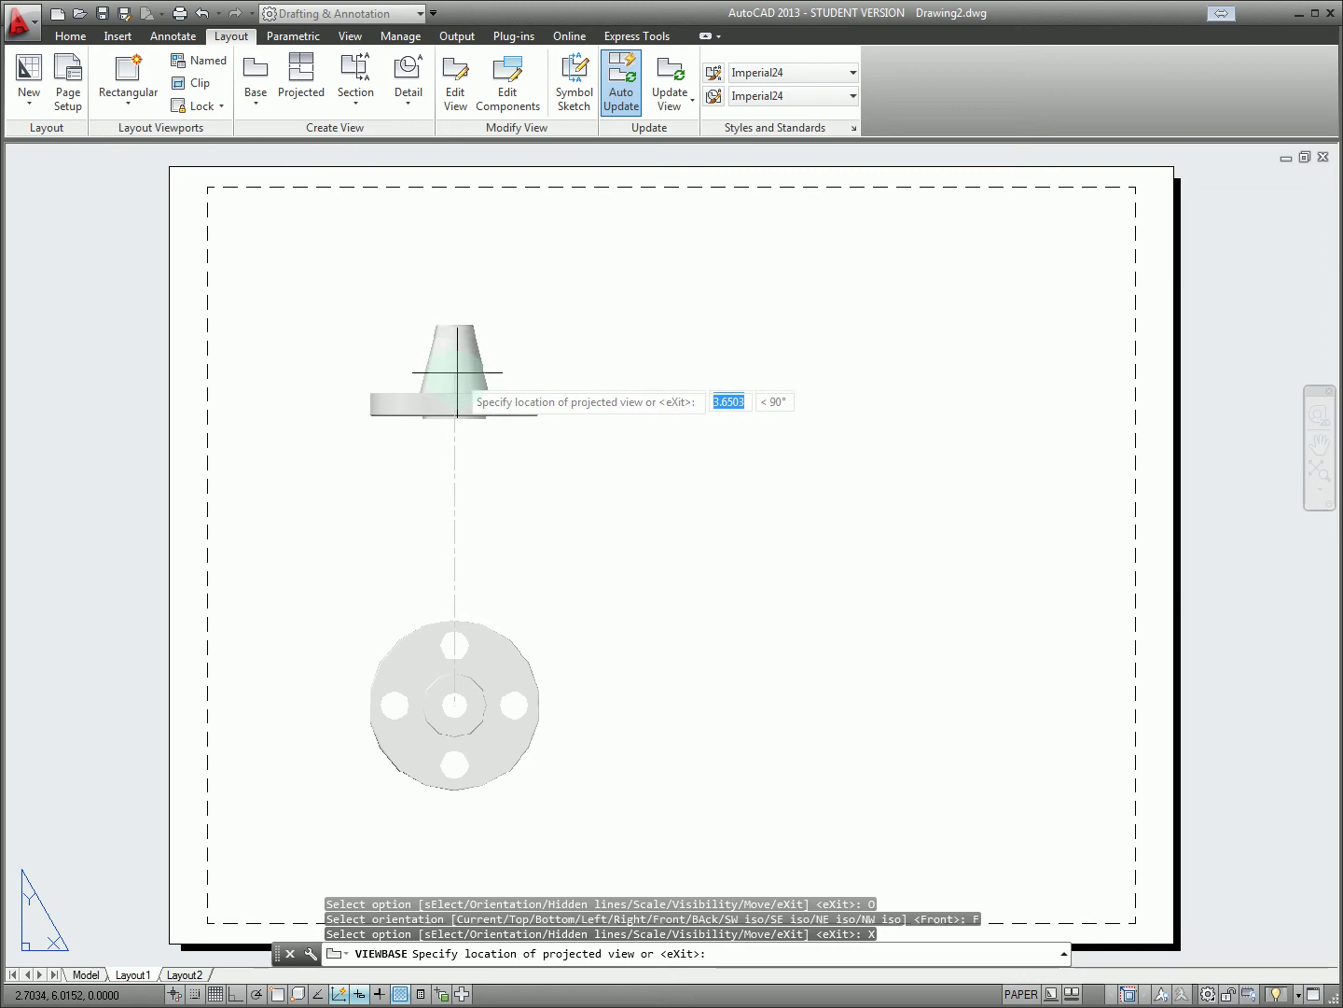
Add three projected views: one above, an isometric at upper right, and a side view
click(456, 373)
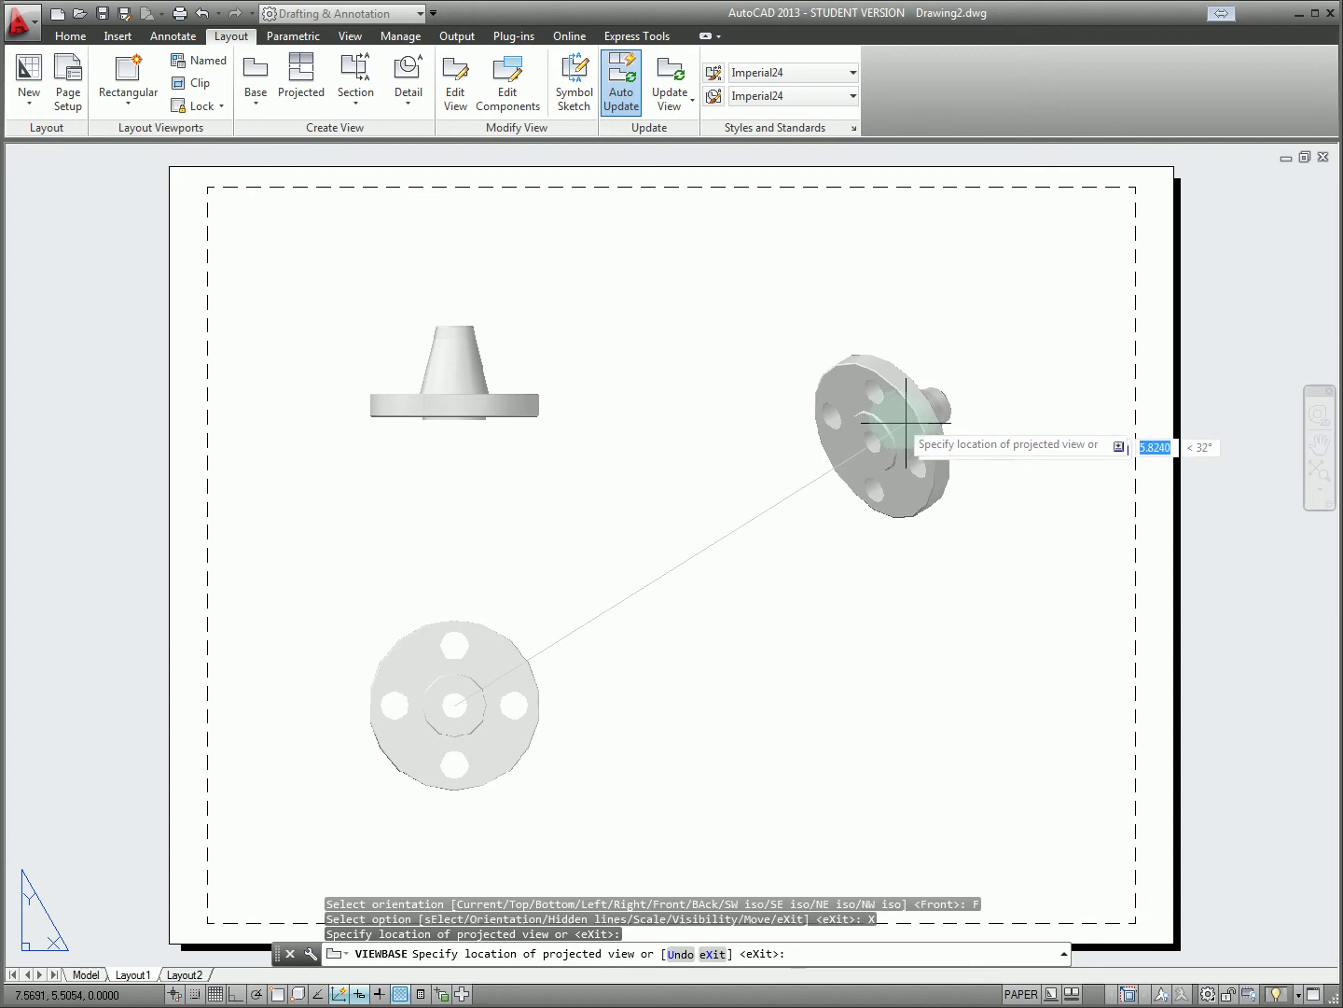
click(905, 398)
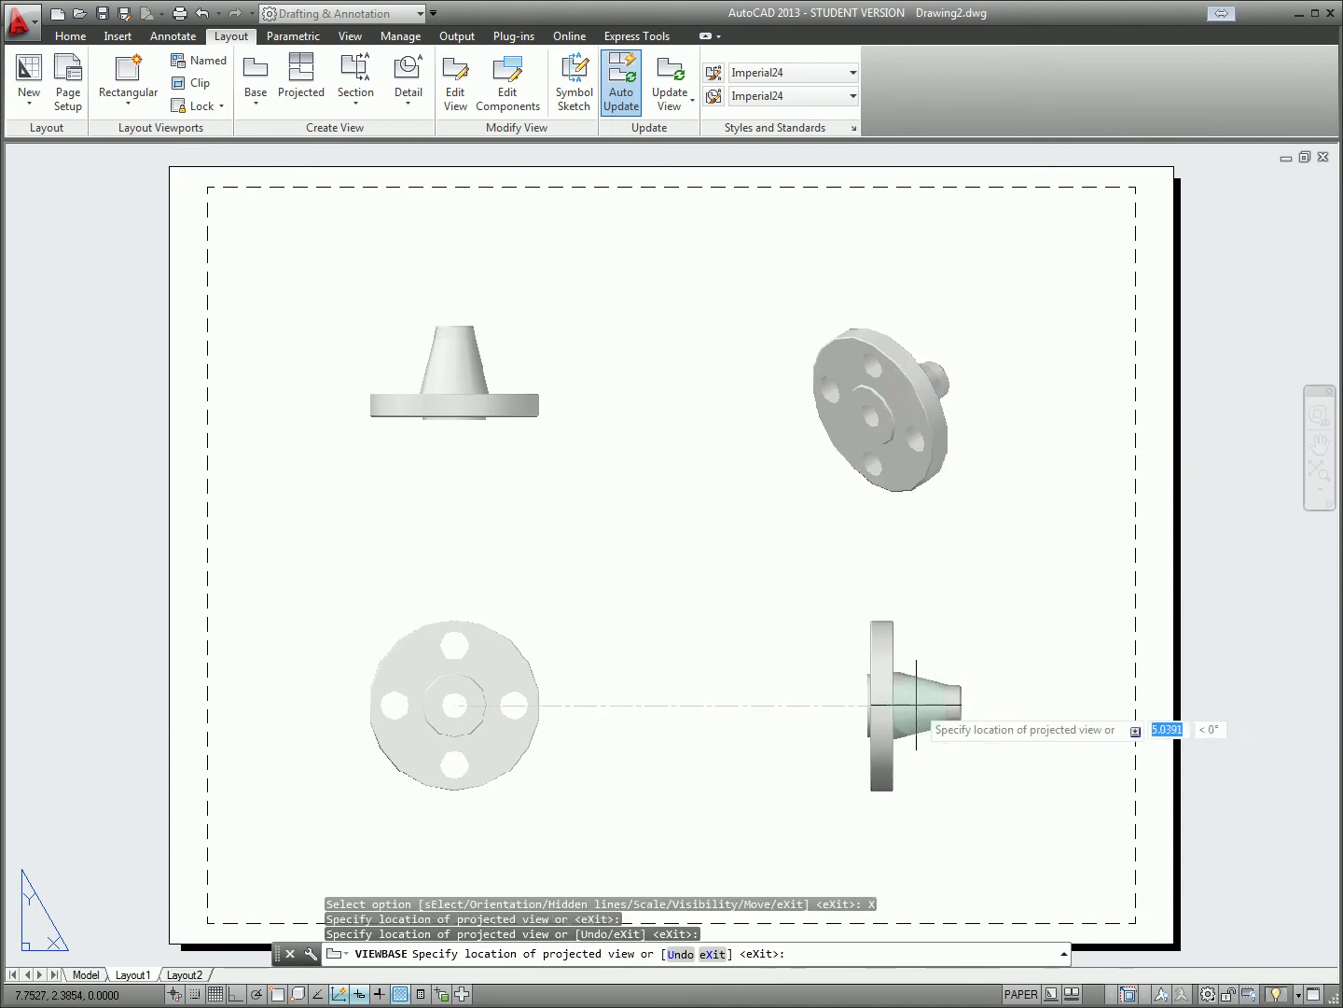
click(889, 701)
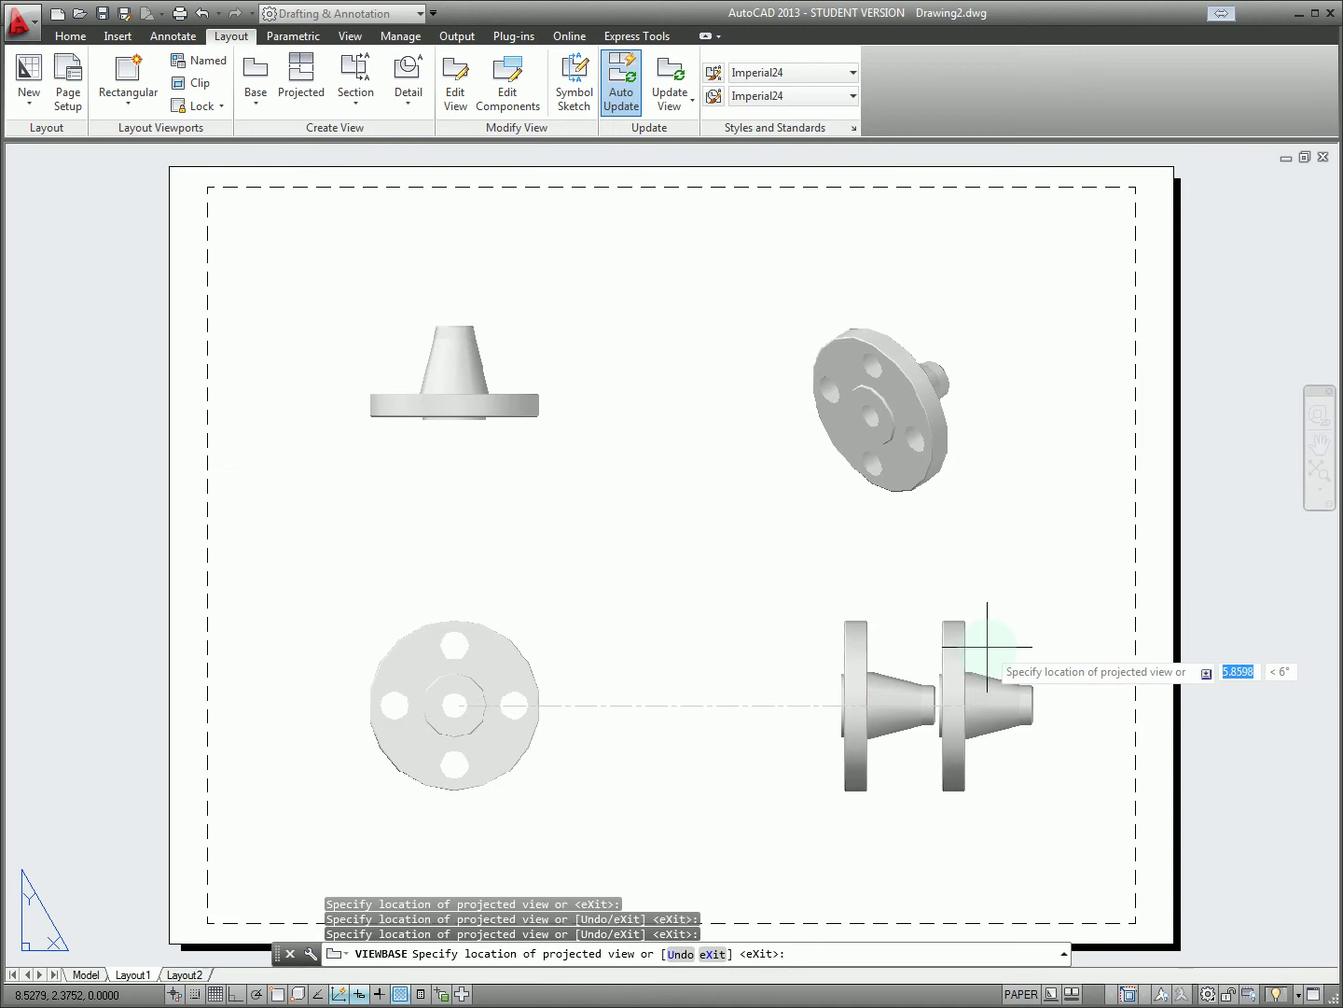
key(Return)
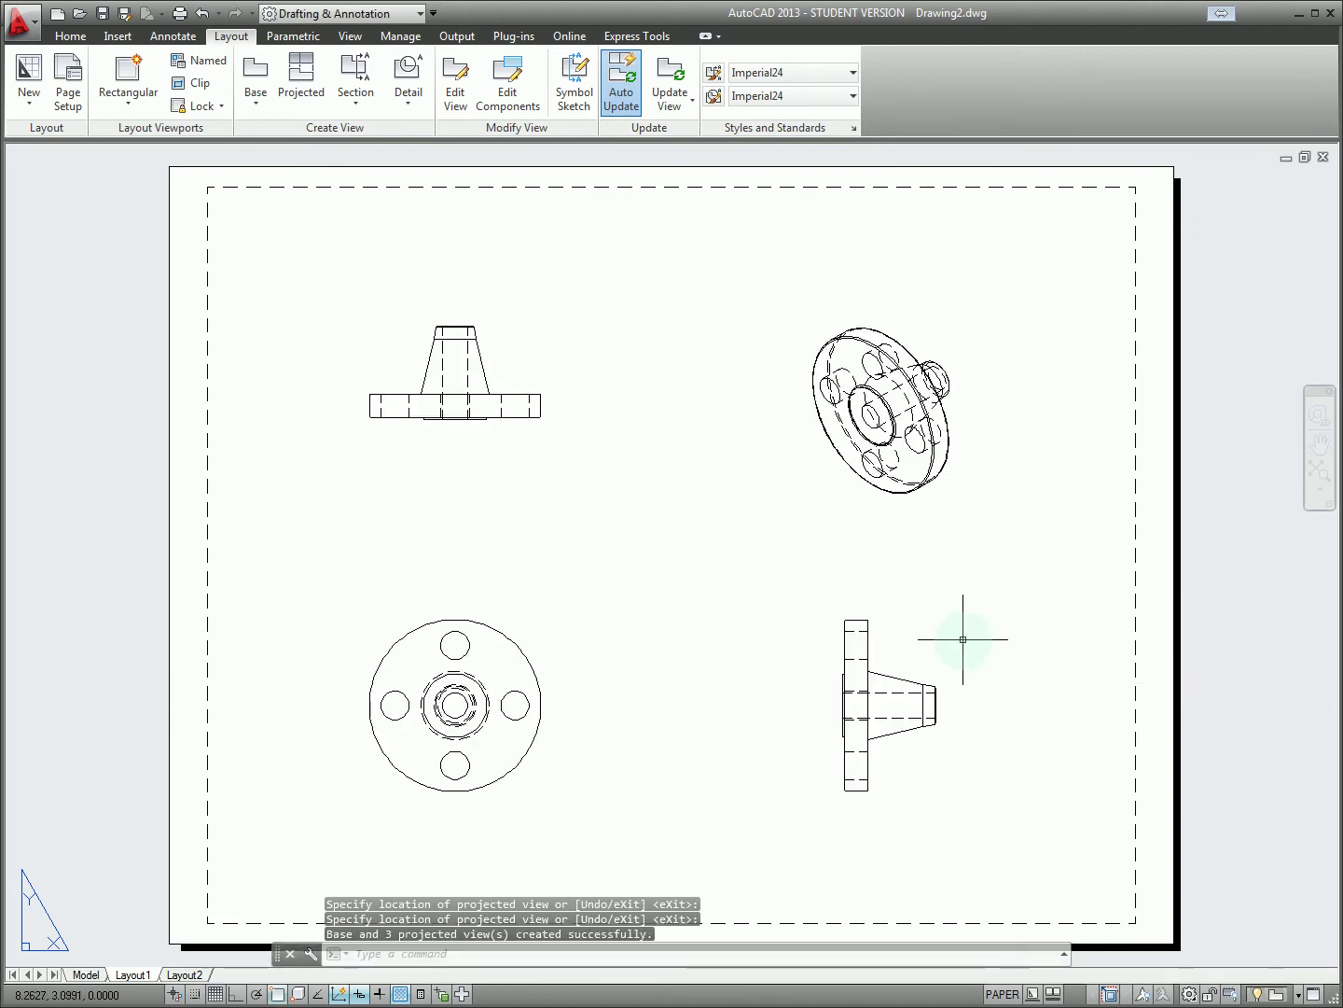
key(alt+Tab)
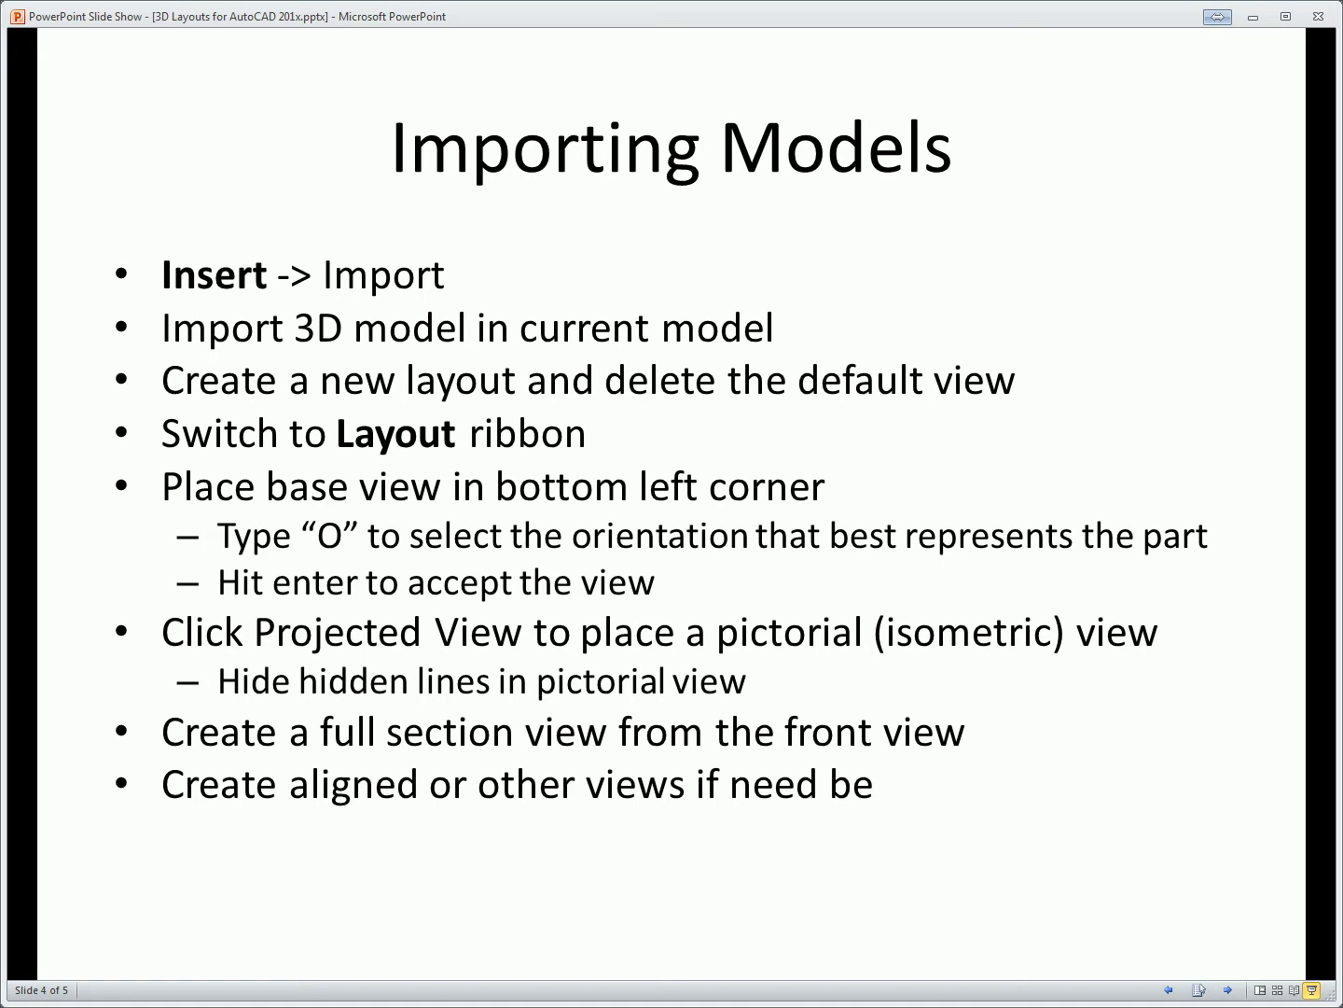
key(alt+Tab)
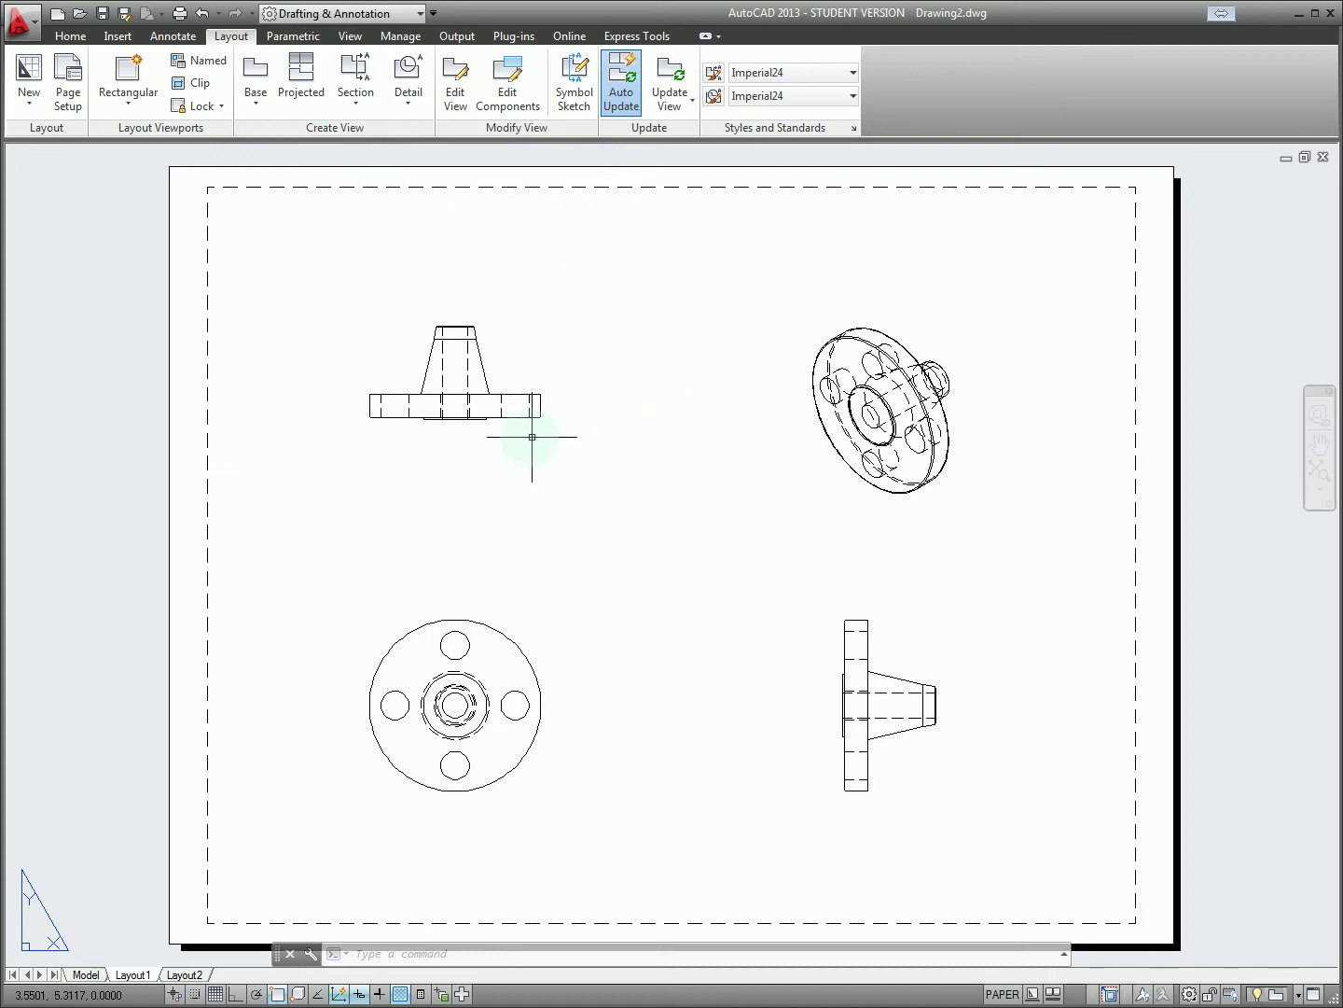
Erase the plain front view above the top view
click(353, 304)
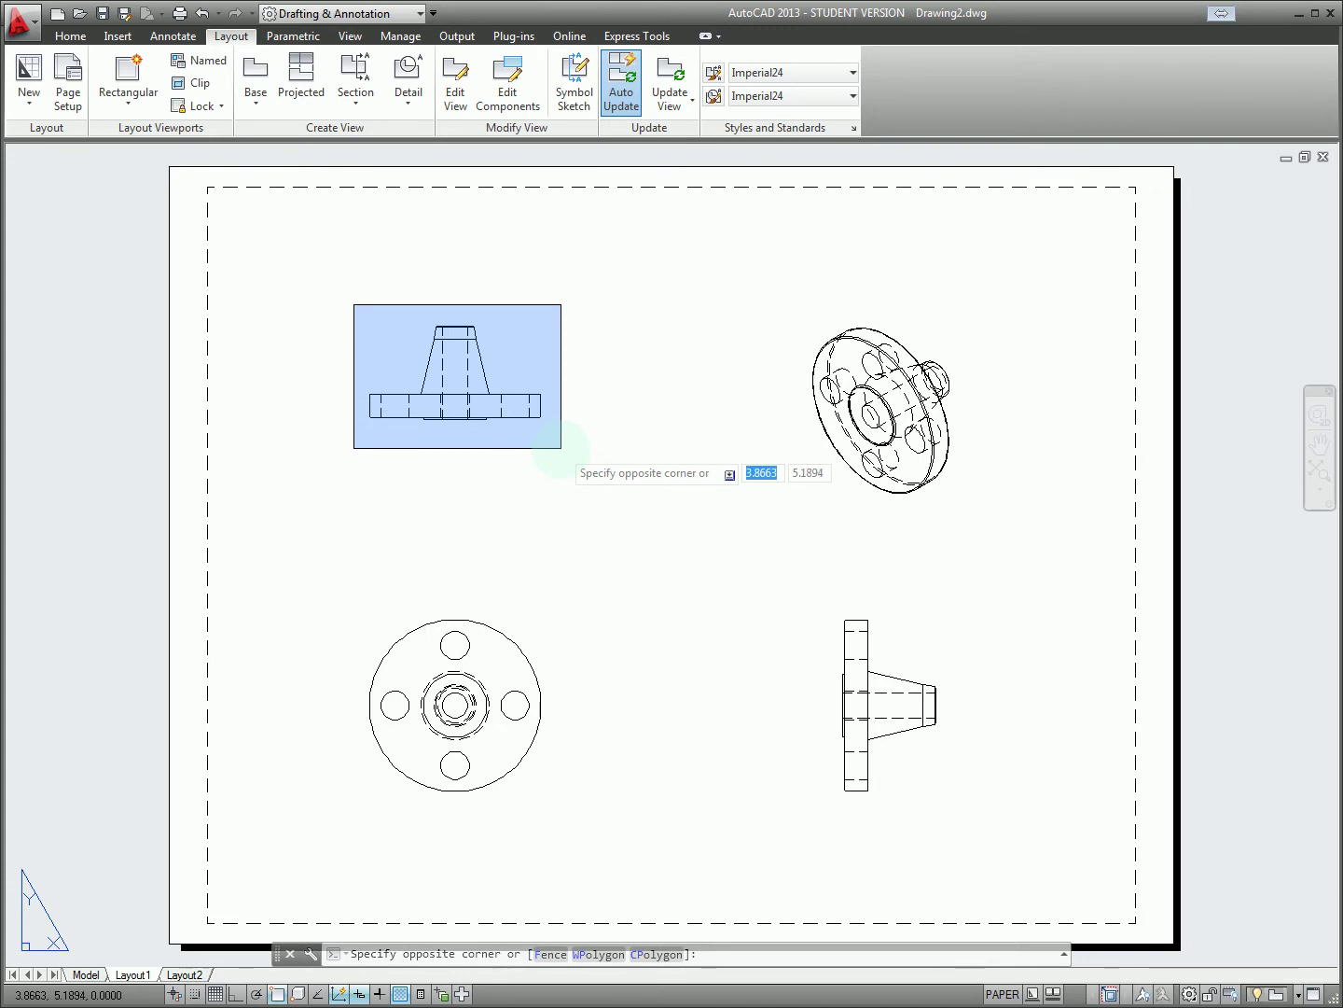
click(566, 449)
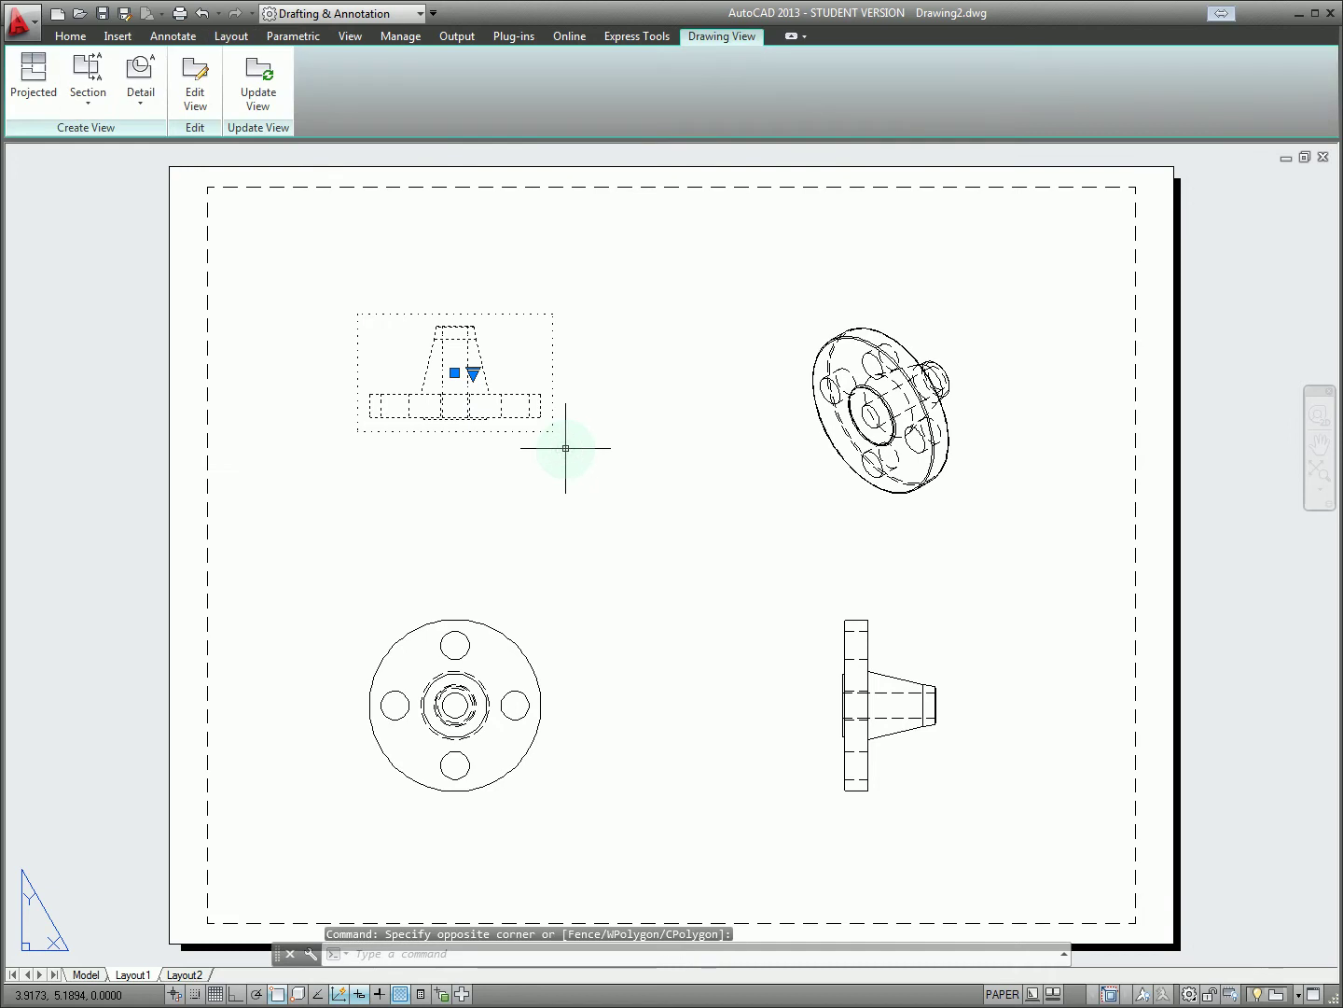
key(Escape)
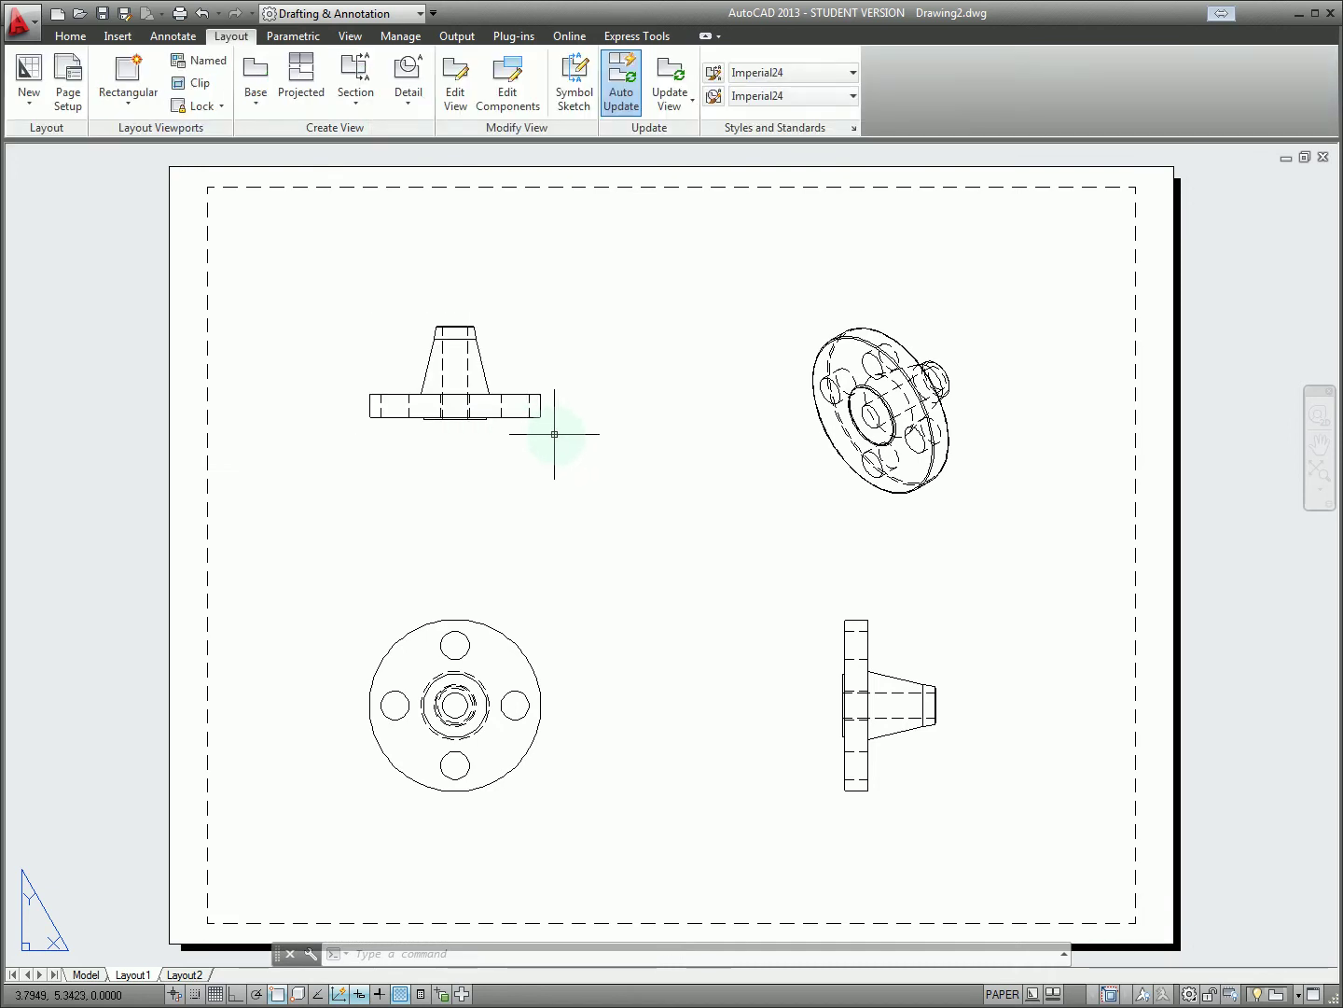
click(573, 447)
click(353, 335)
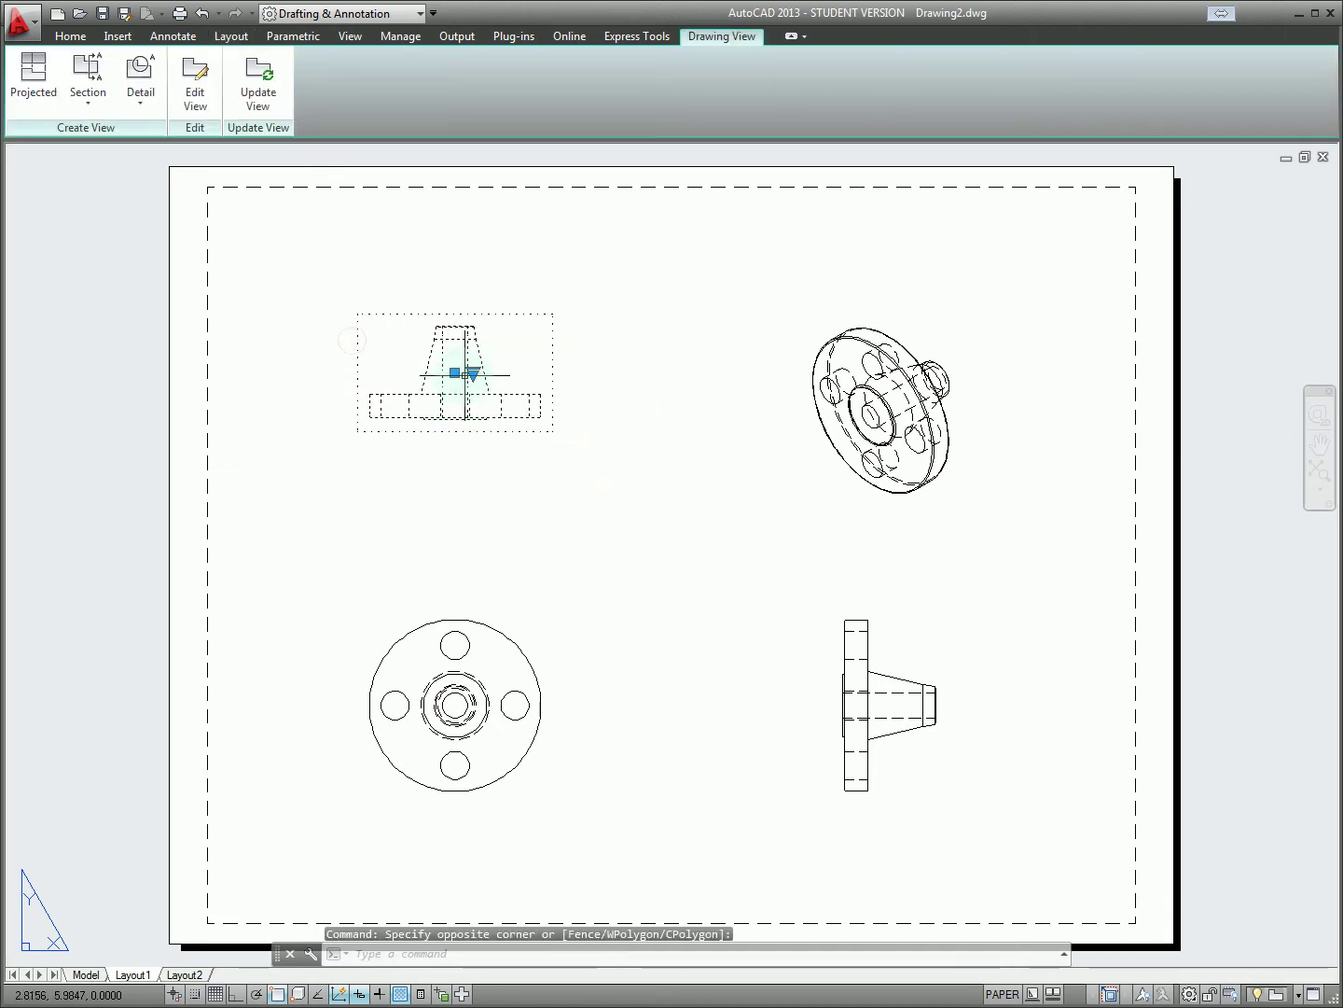
key(Delete)
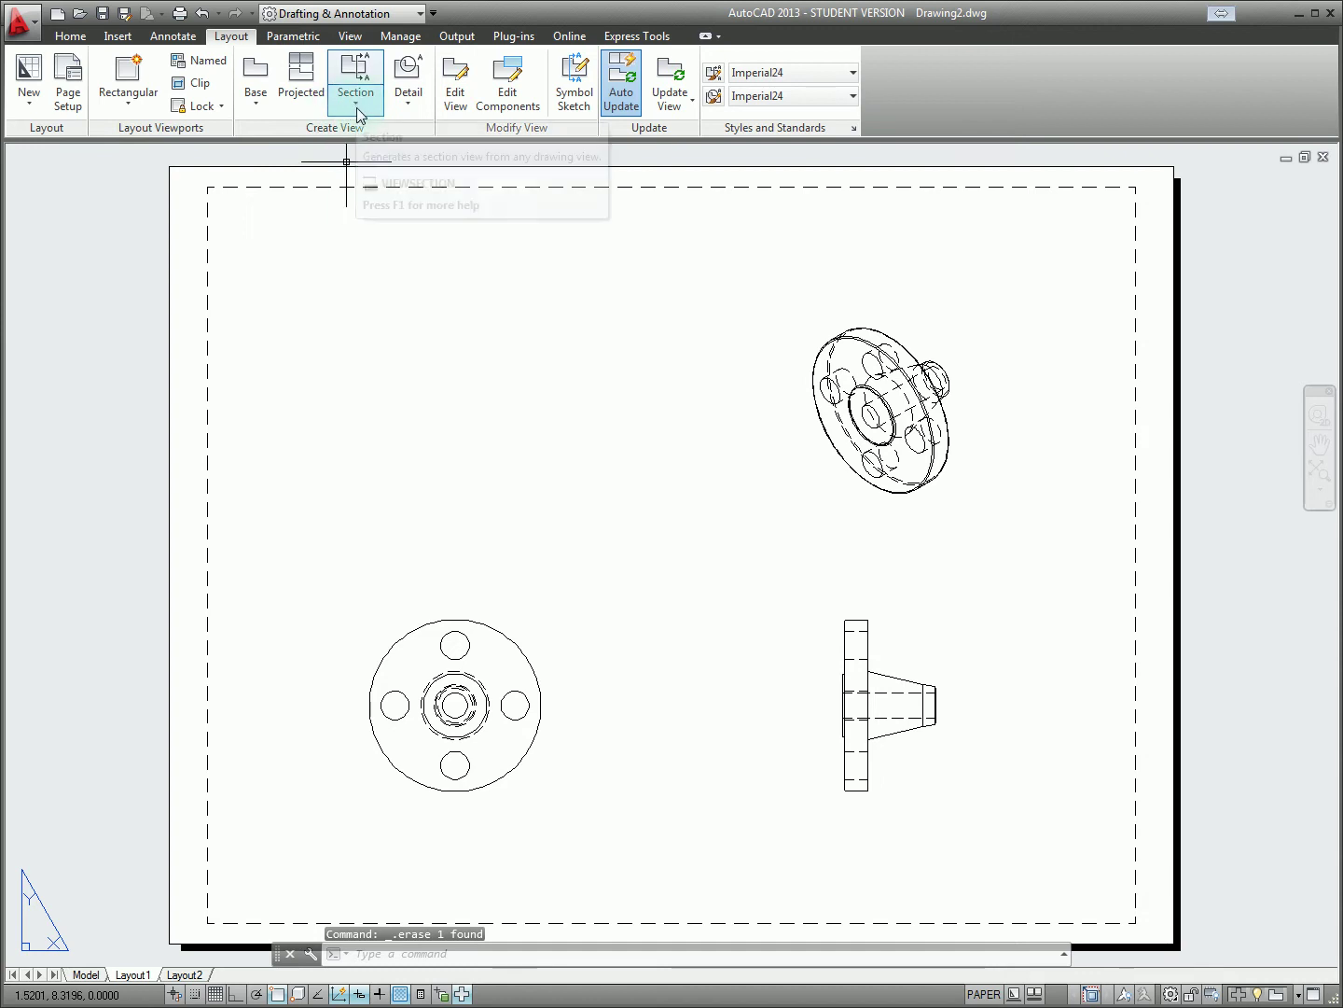
Create full section A-A through both bolt holes of the top view, placed above it
click(358, 78)
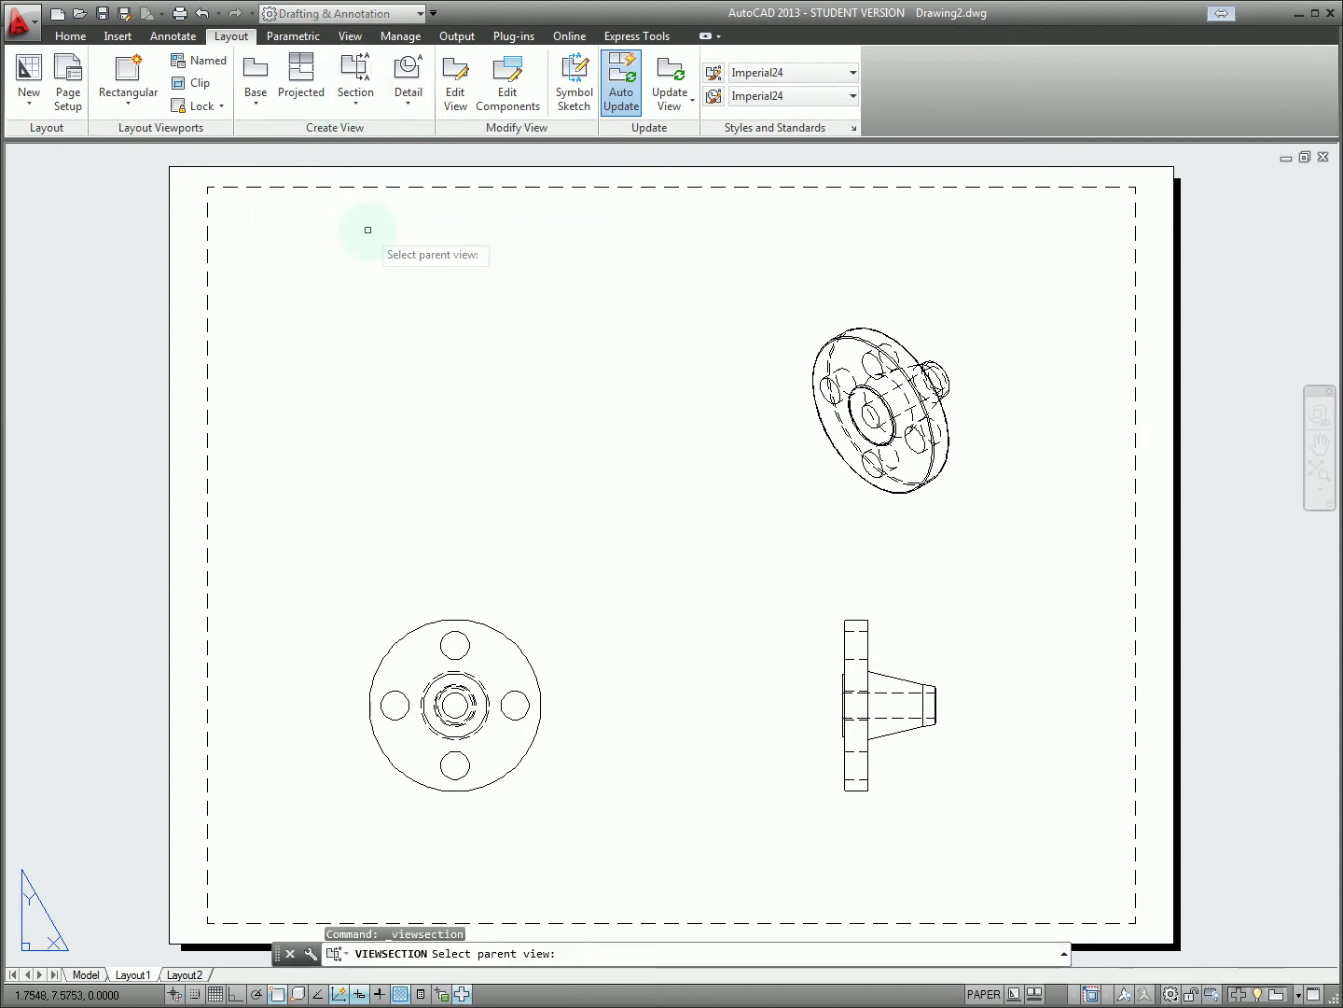
click(474, 622)
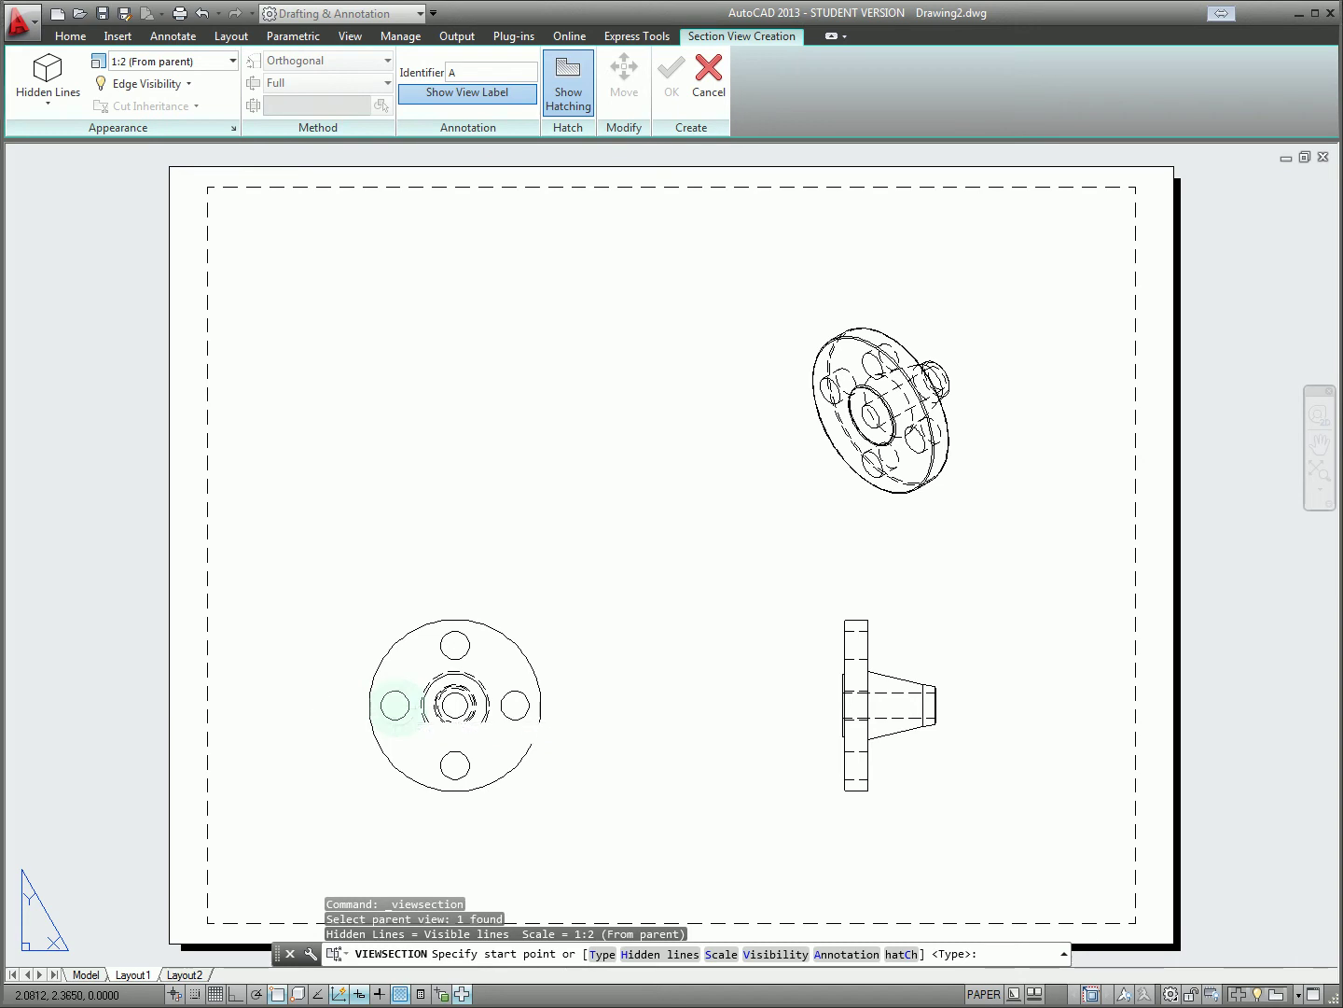
click(394, 706)
click(515, 706)
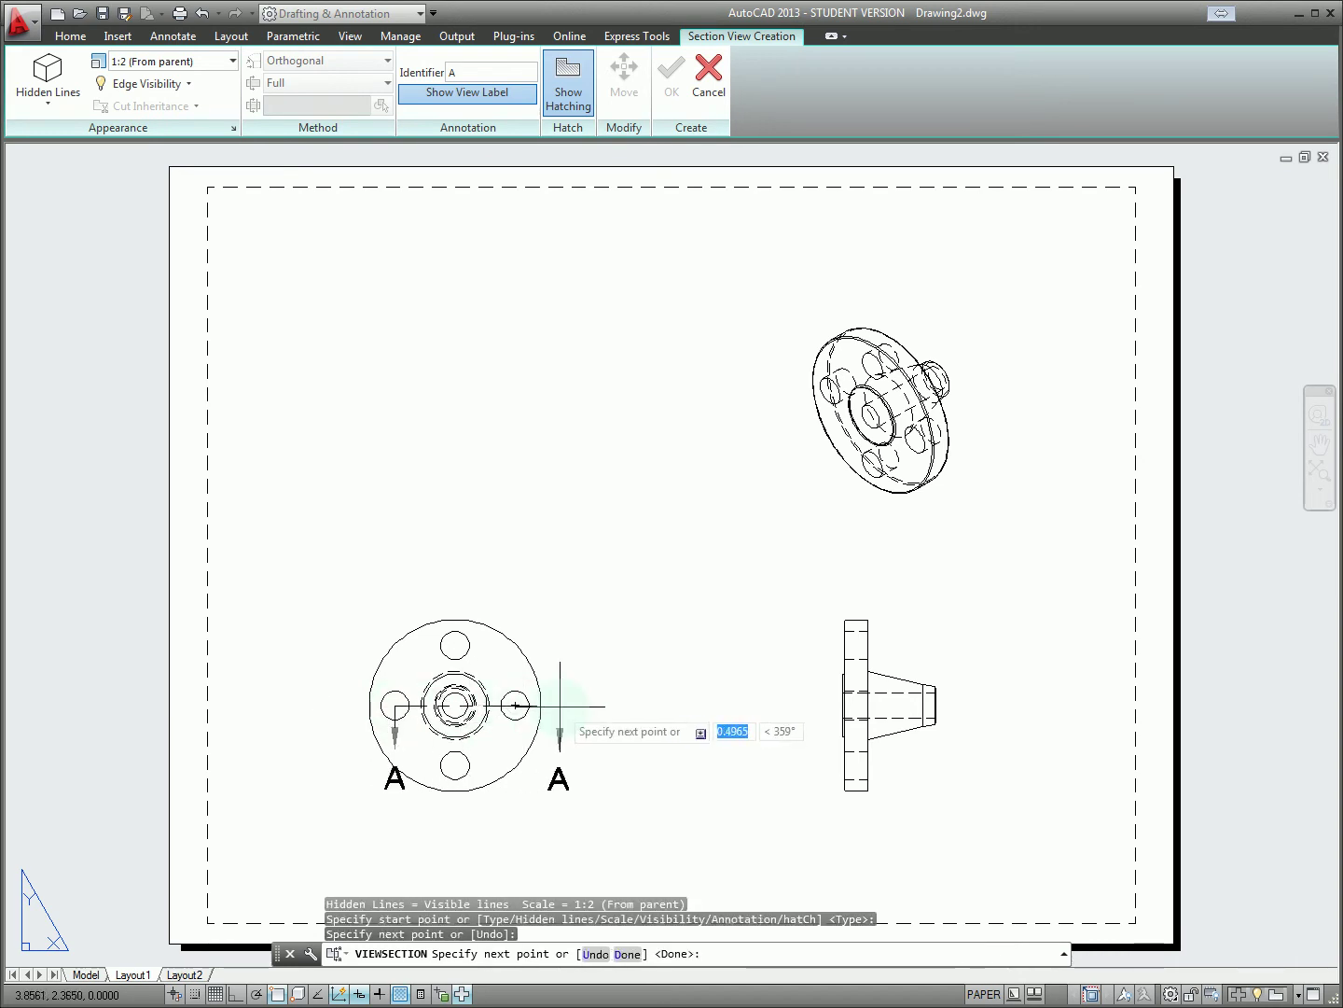
key(Return)
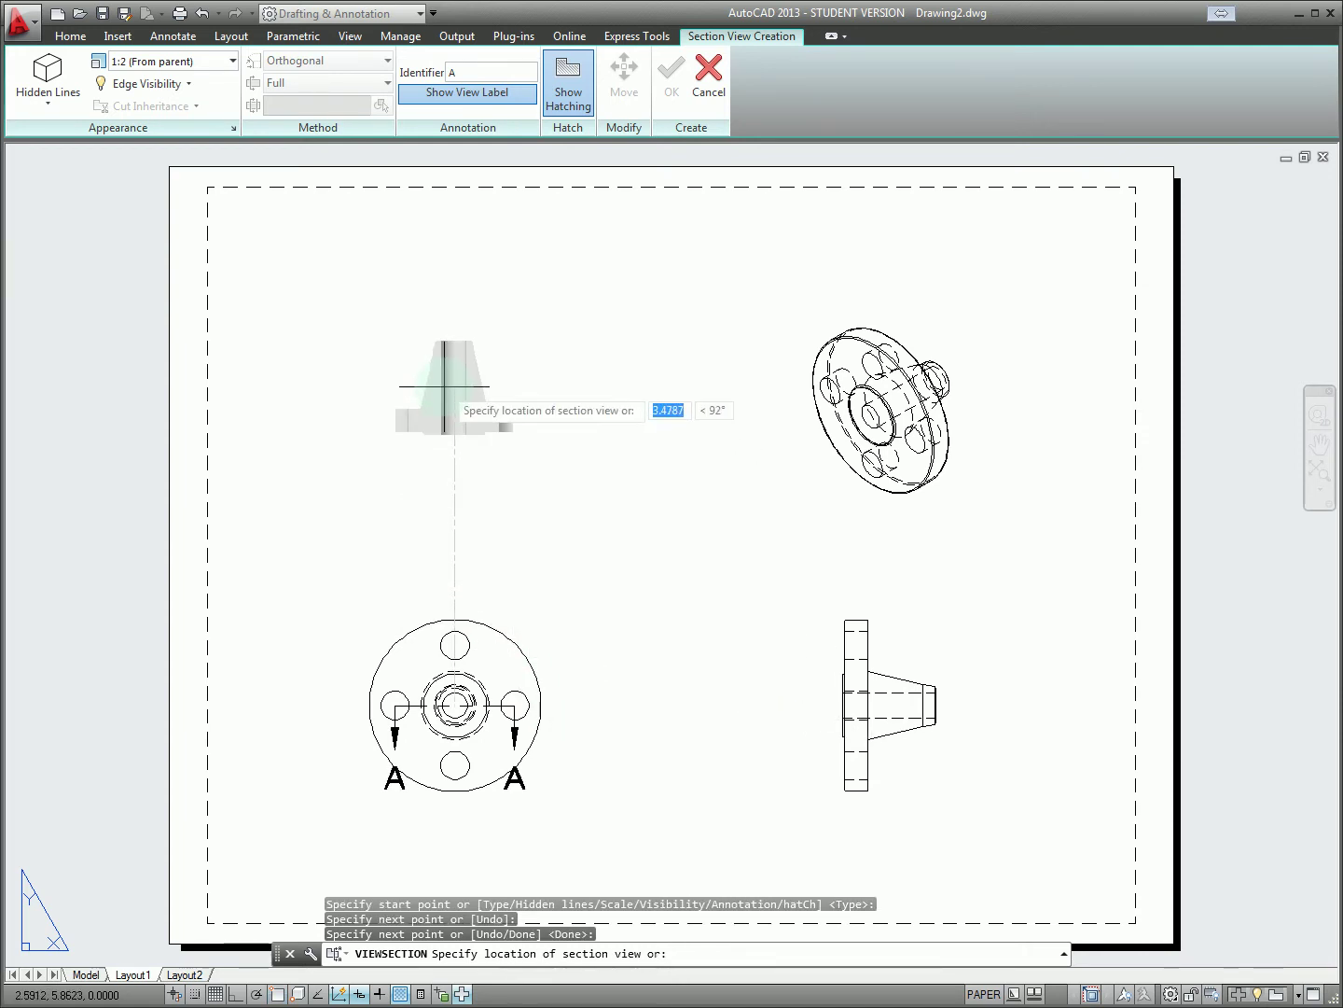
click(454, 381)
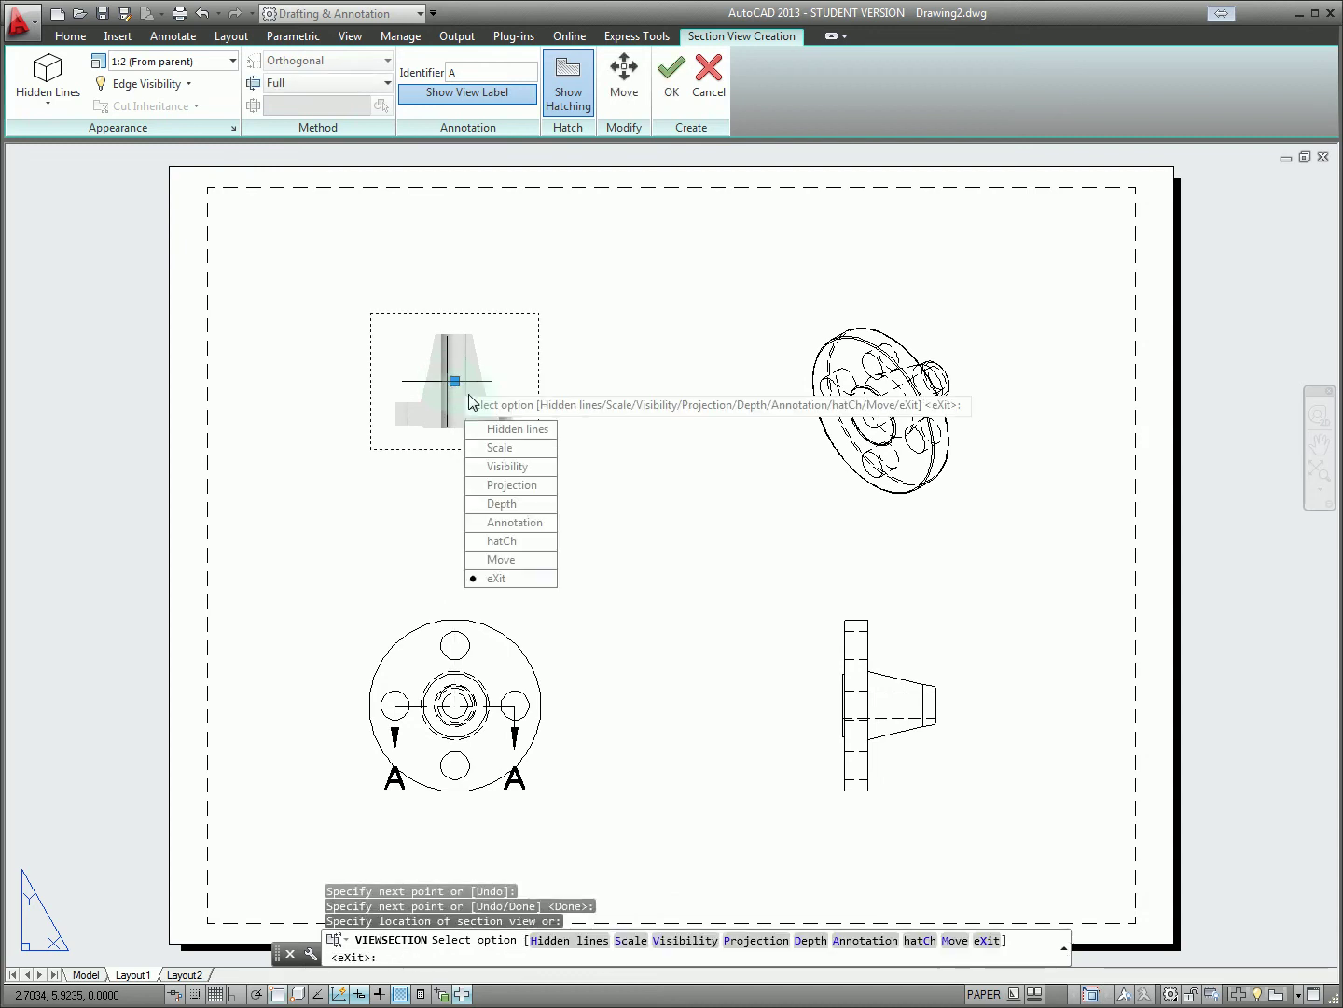
click(526, 523)
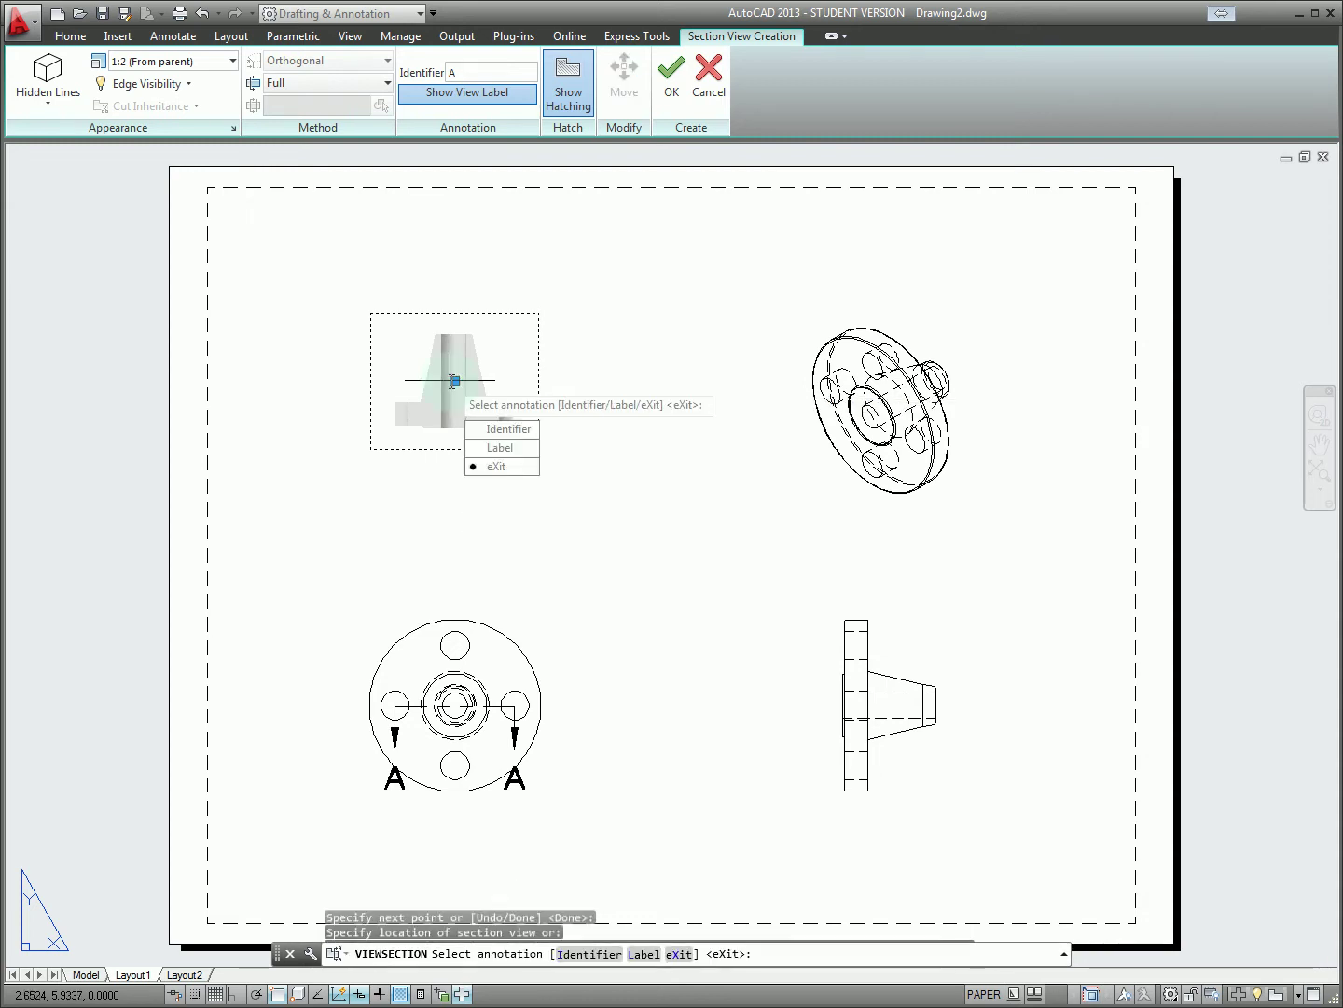
click(515, 468)
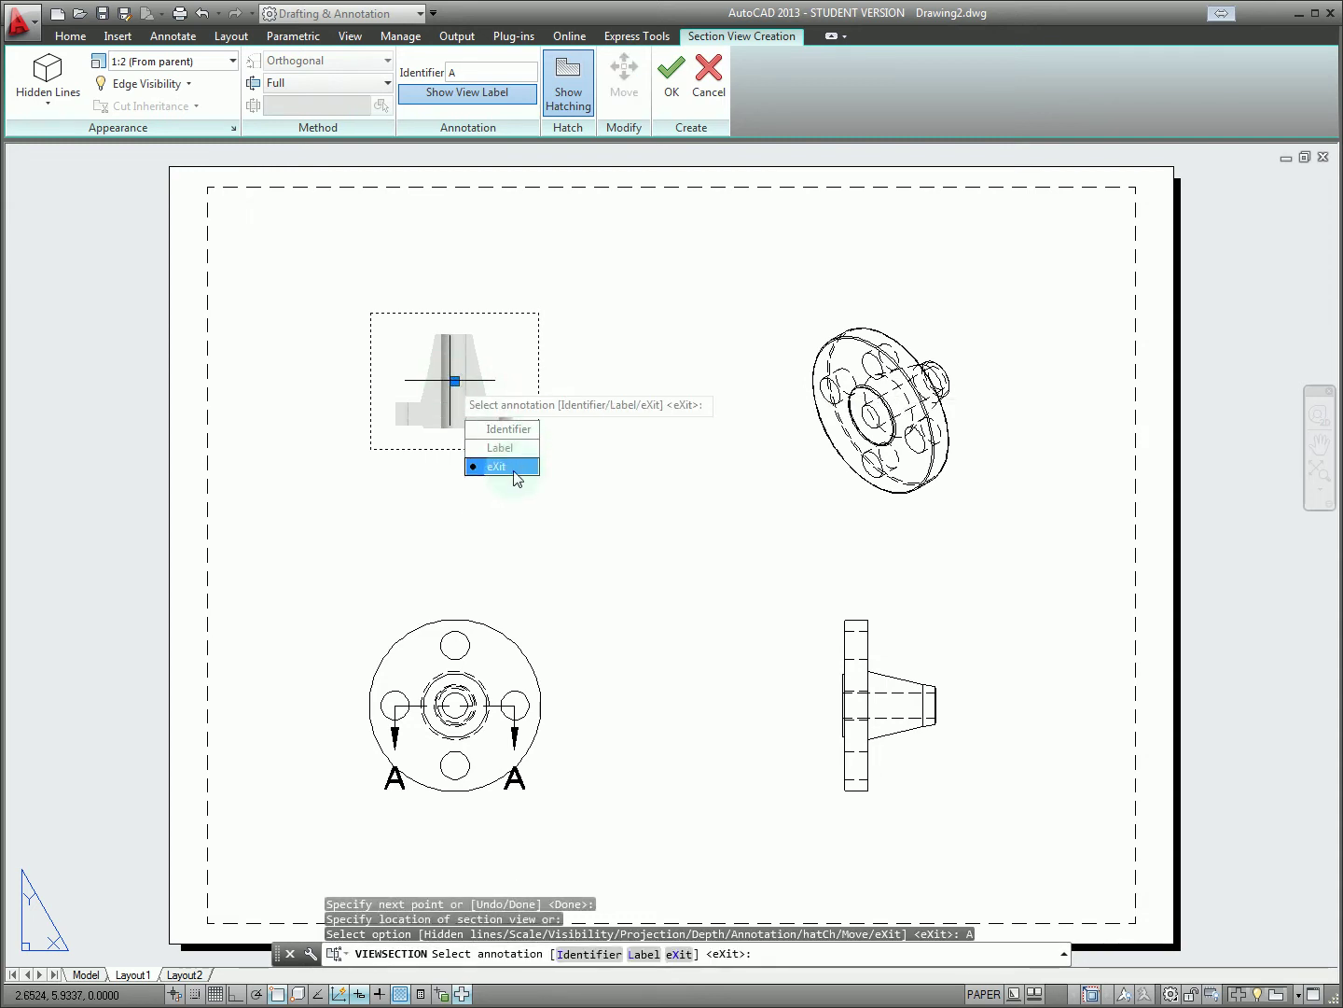
click(553, 584)
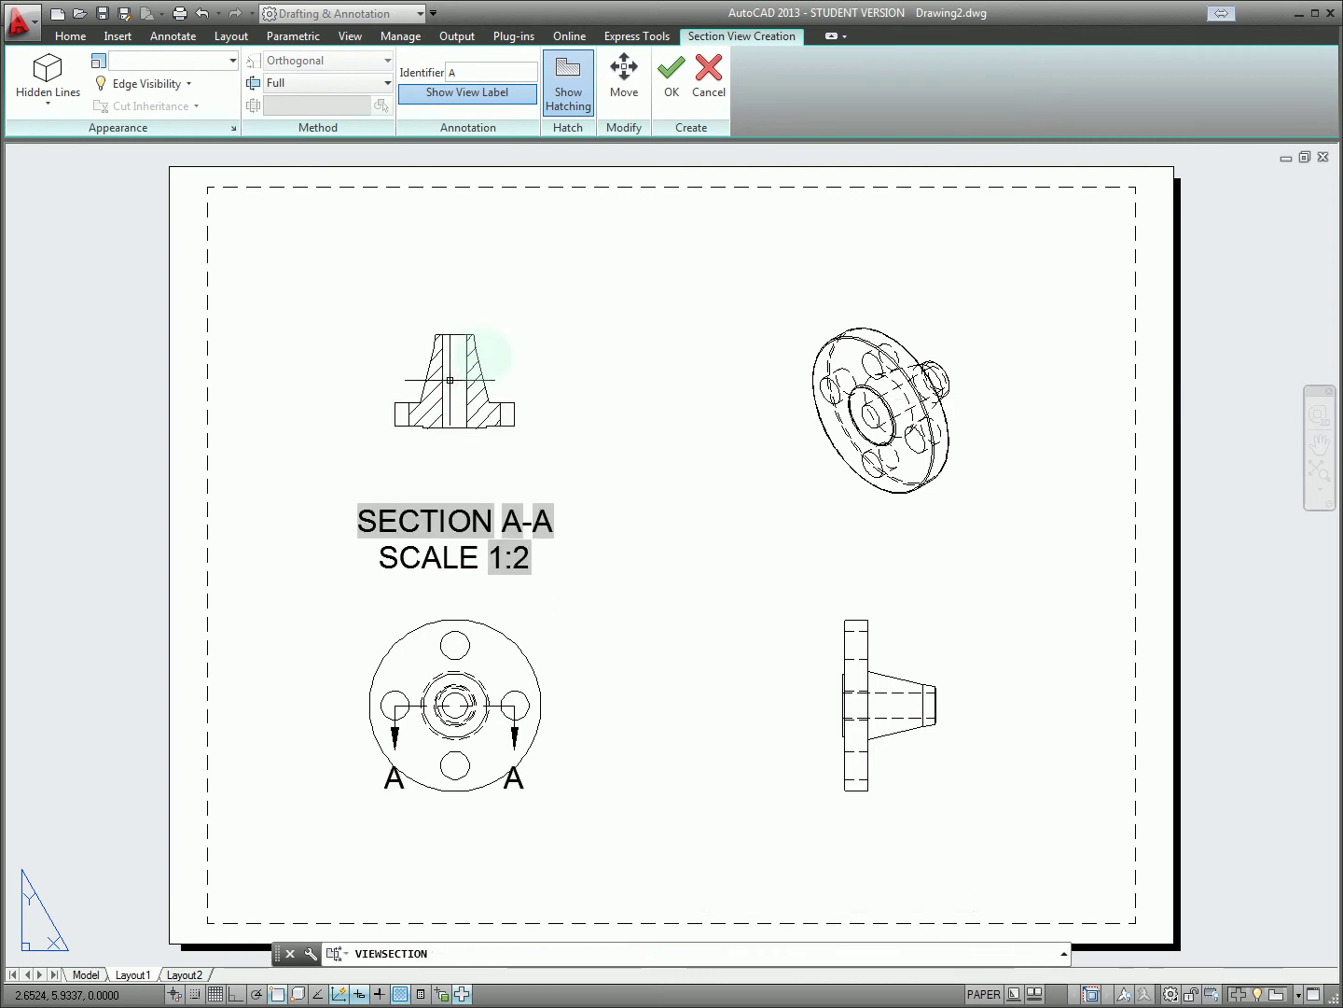
Move the SECTION A-A SCALE 1:2 title to the top of the sheet
drag(577, 487, 323, 583)
click(454, 509)
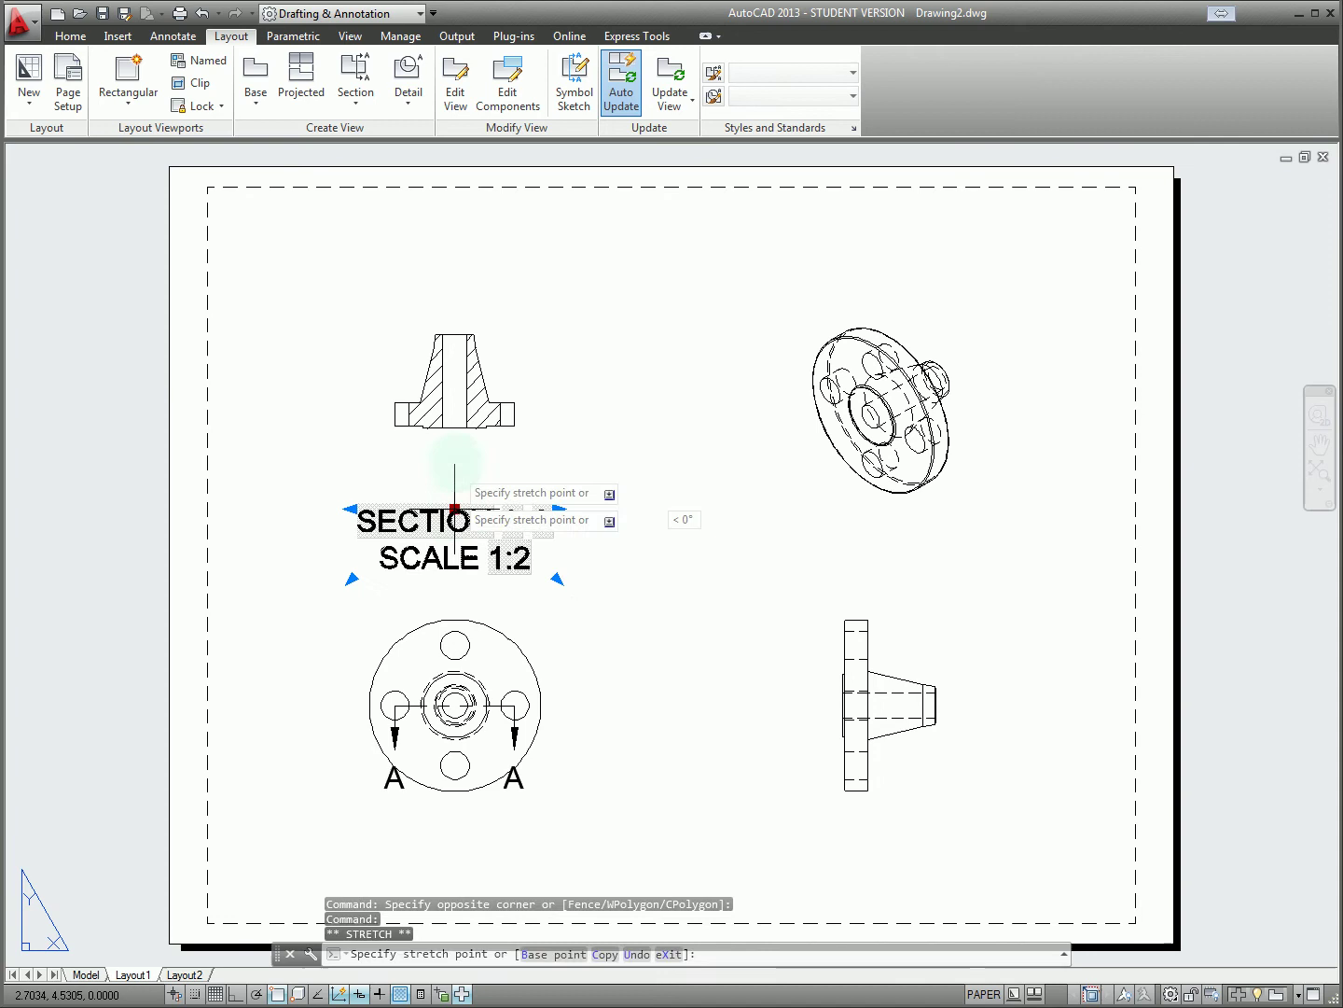
click(491, 329)
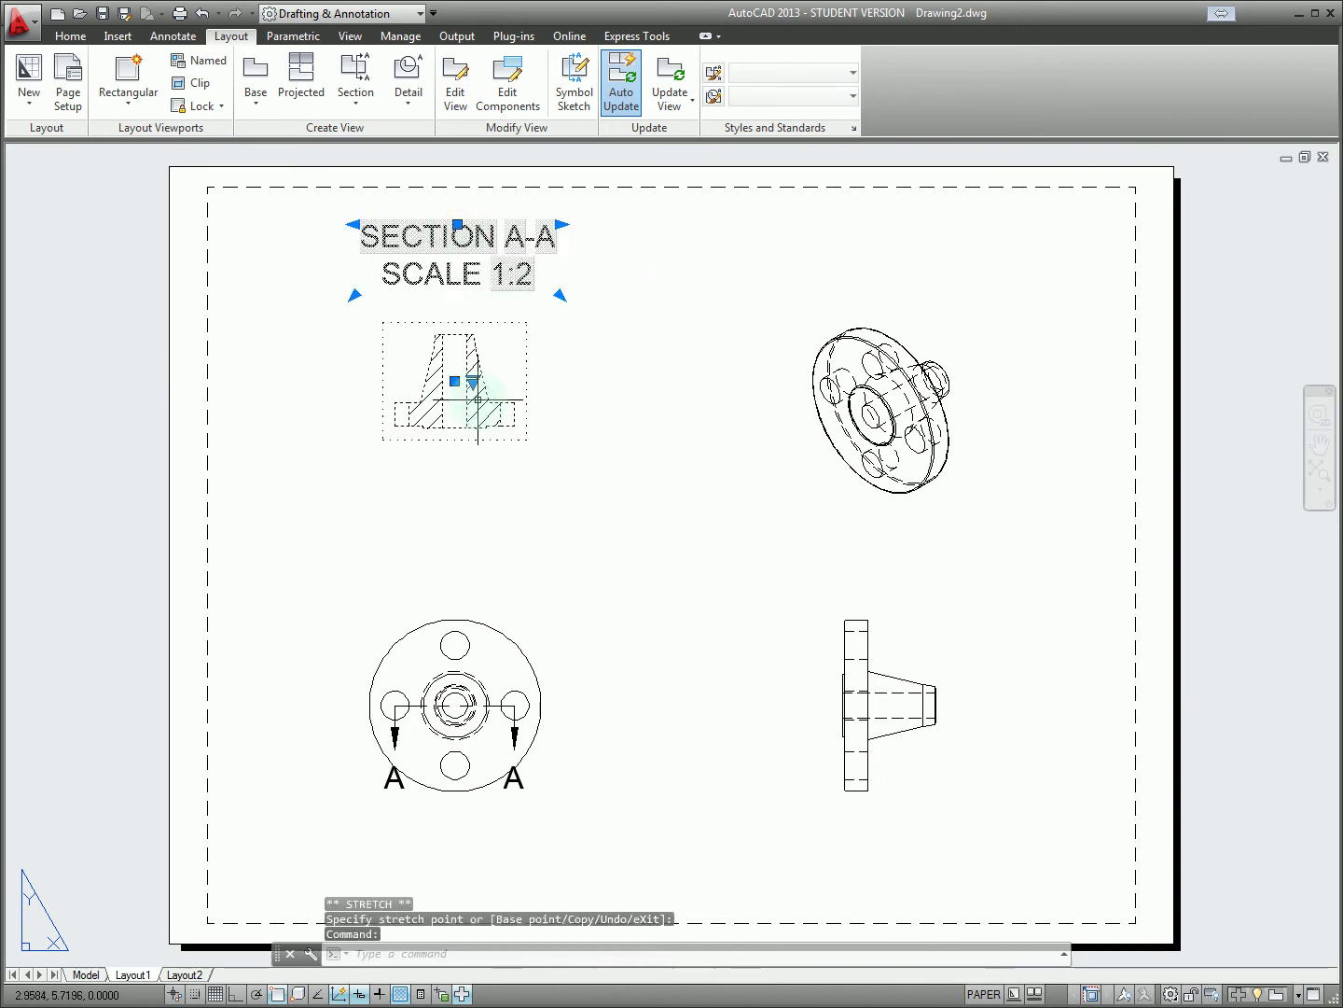
key(Escape)
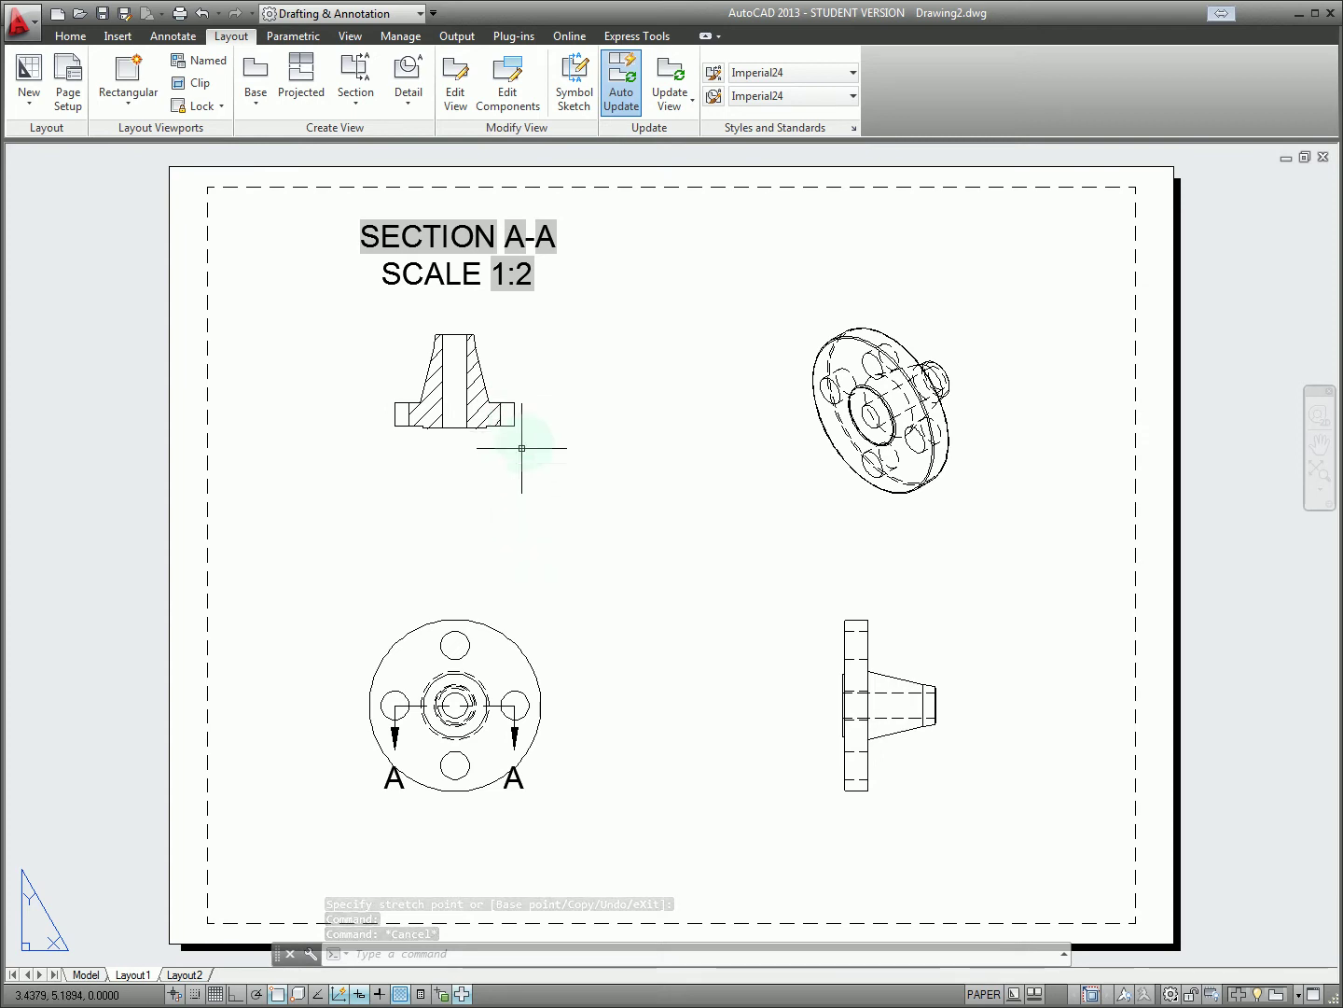
click(515, 716)
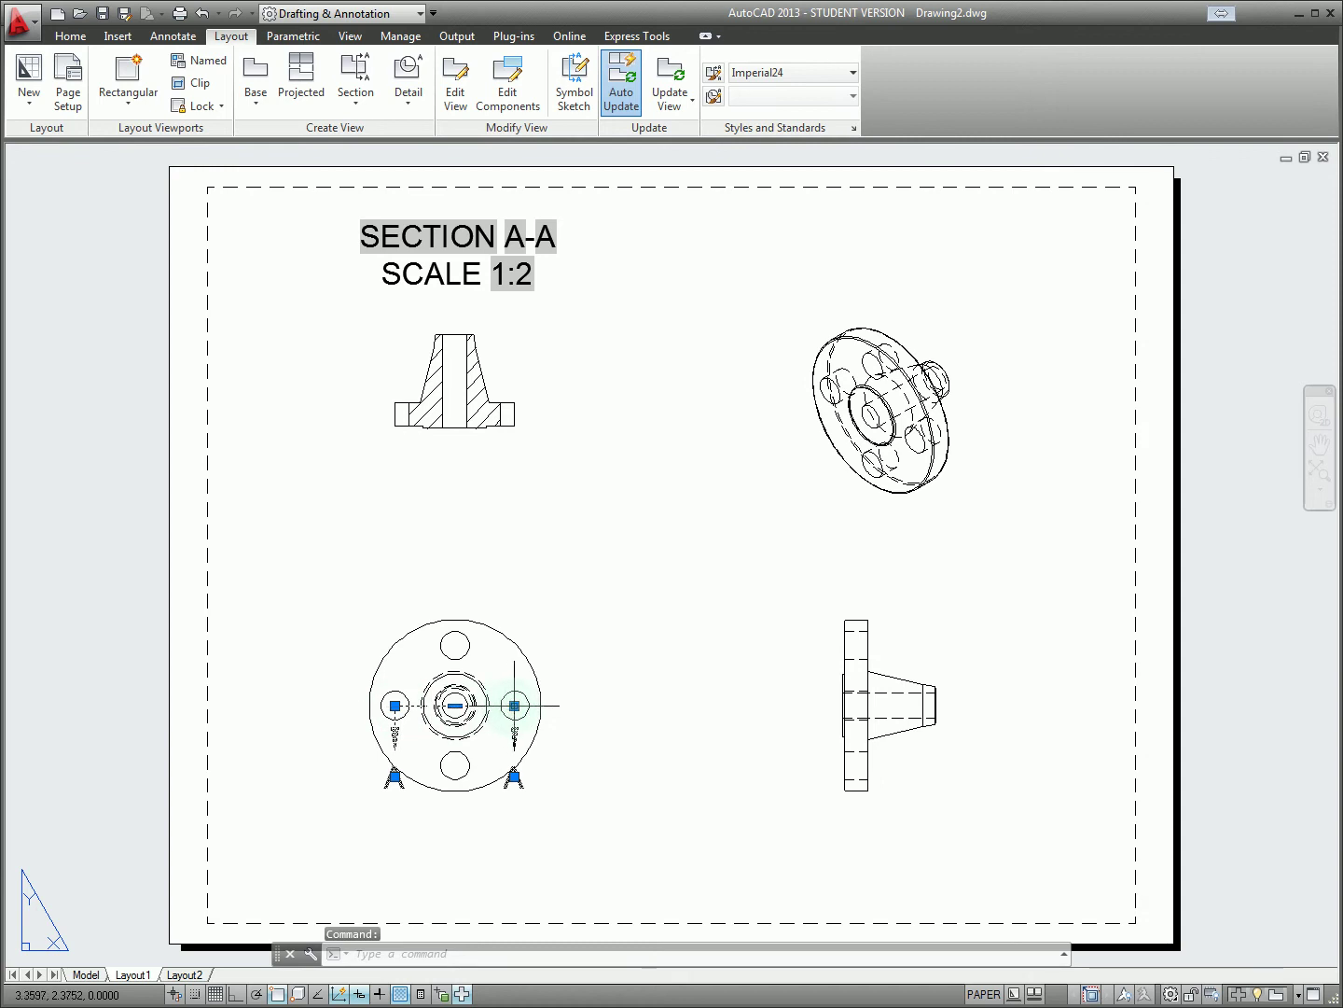
Stretch both ends of the A-A cut line outward past the flange edges
click(515, 707)
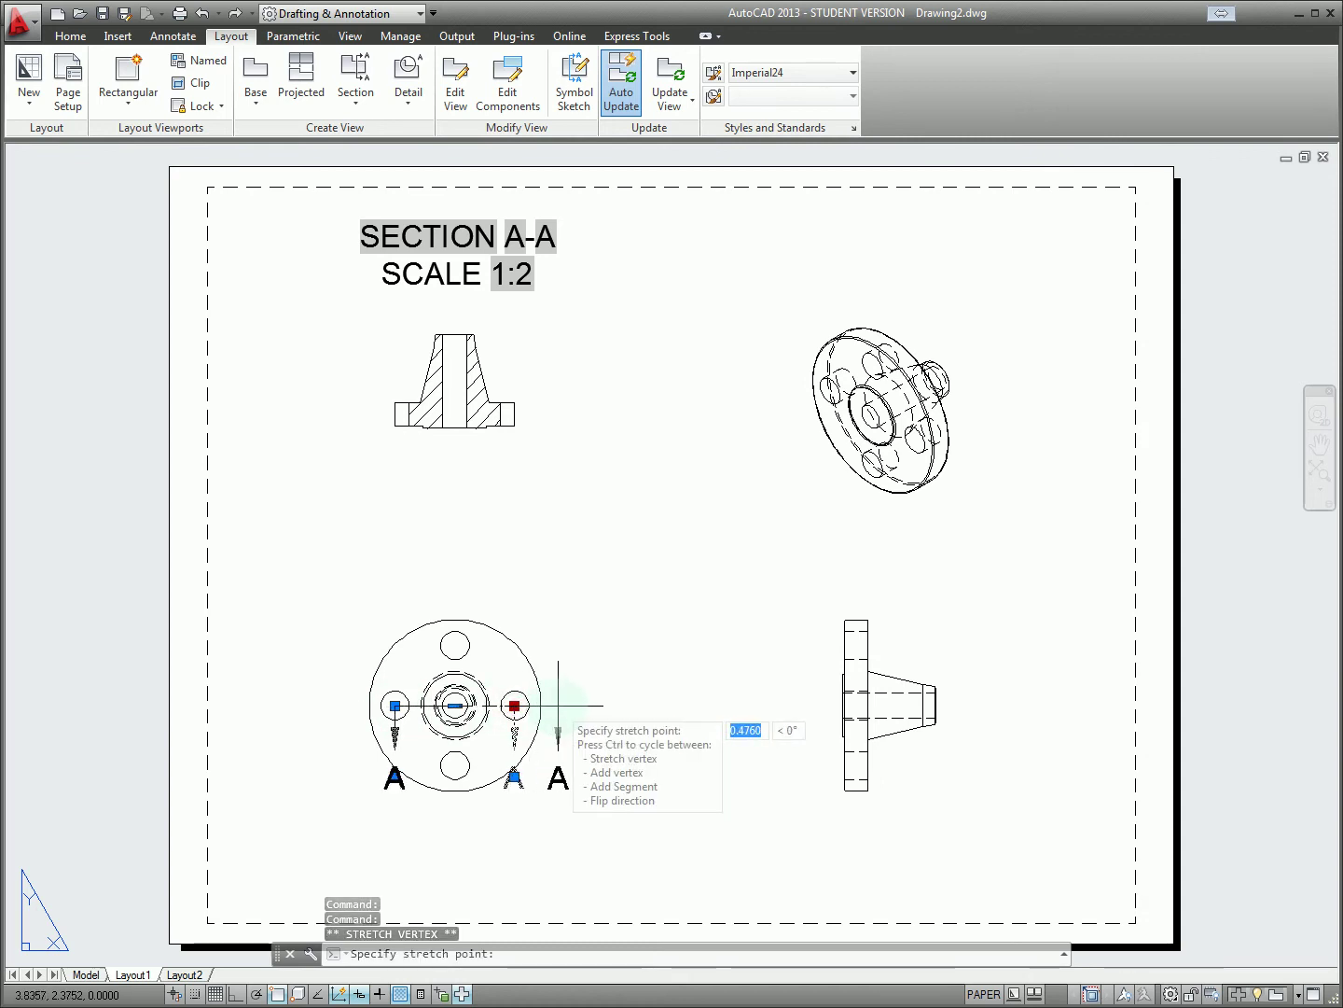
click(559, 706)
click(396, 706)
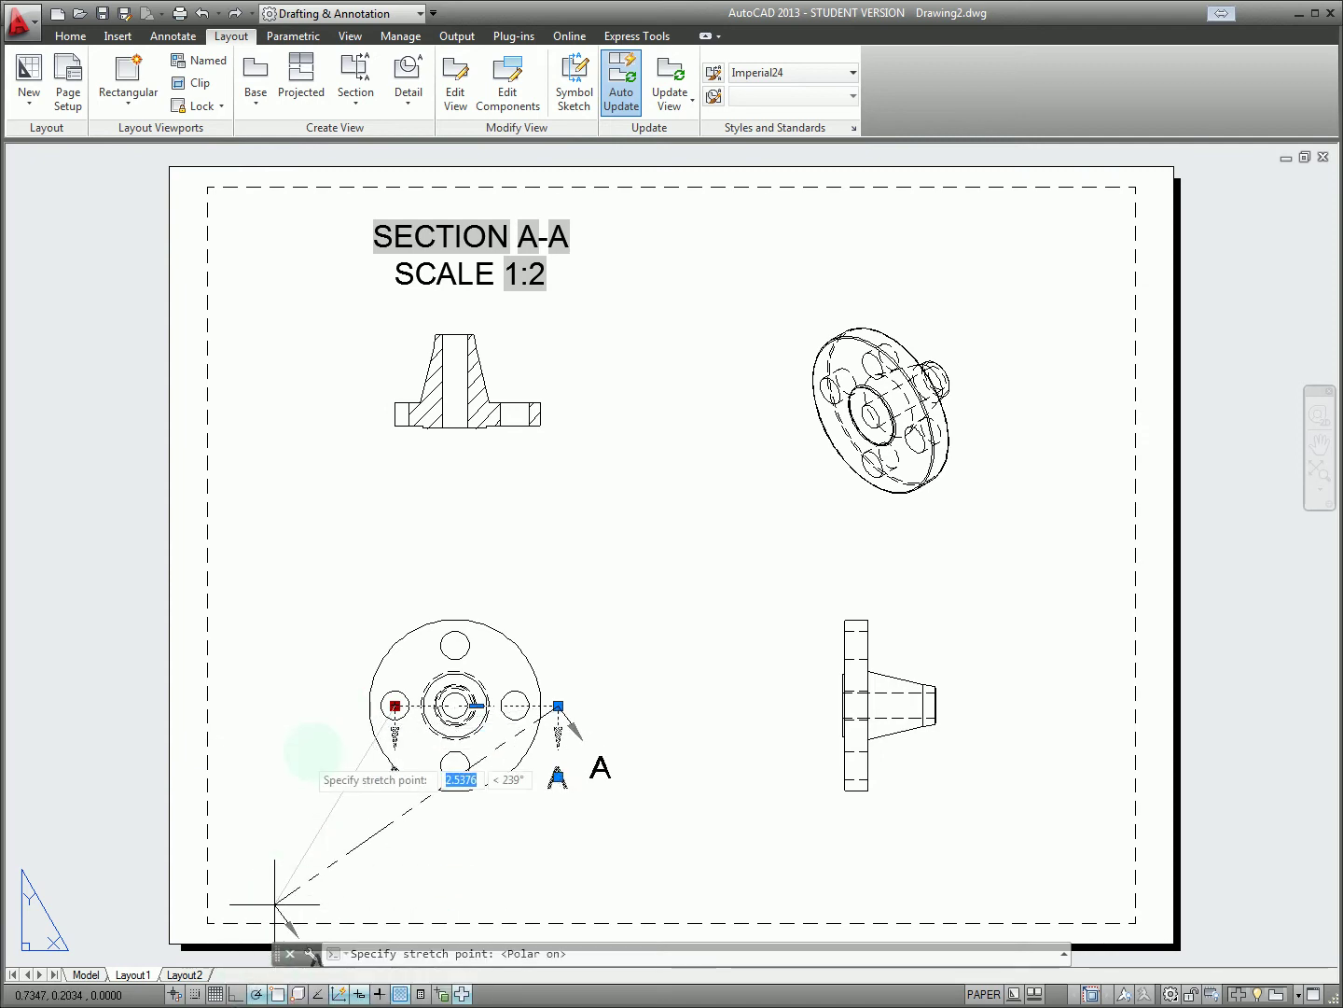
click(344, 706)
click(558, 706)
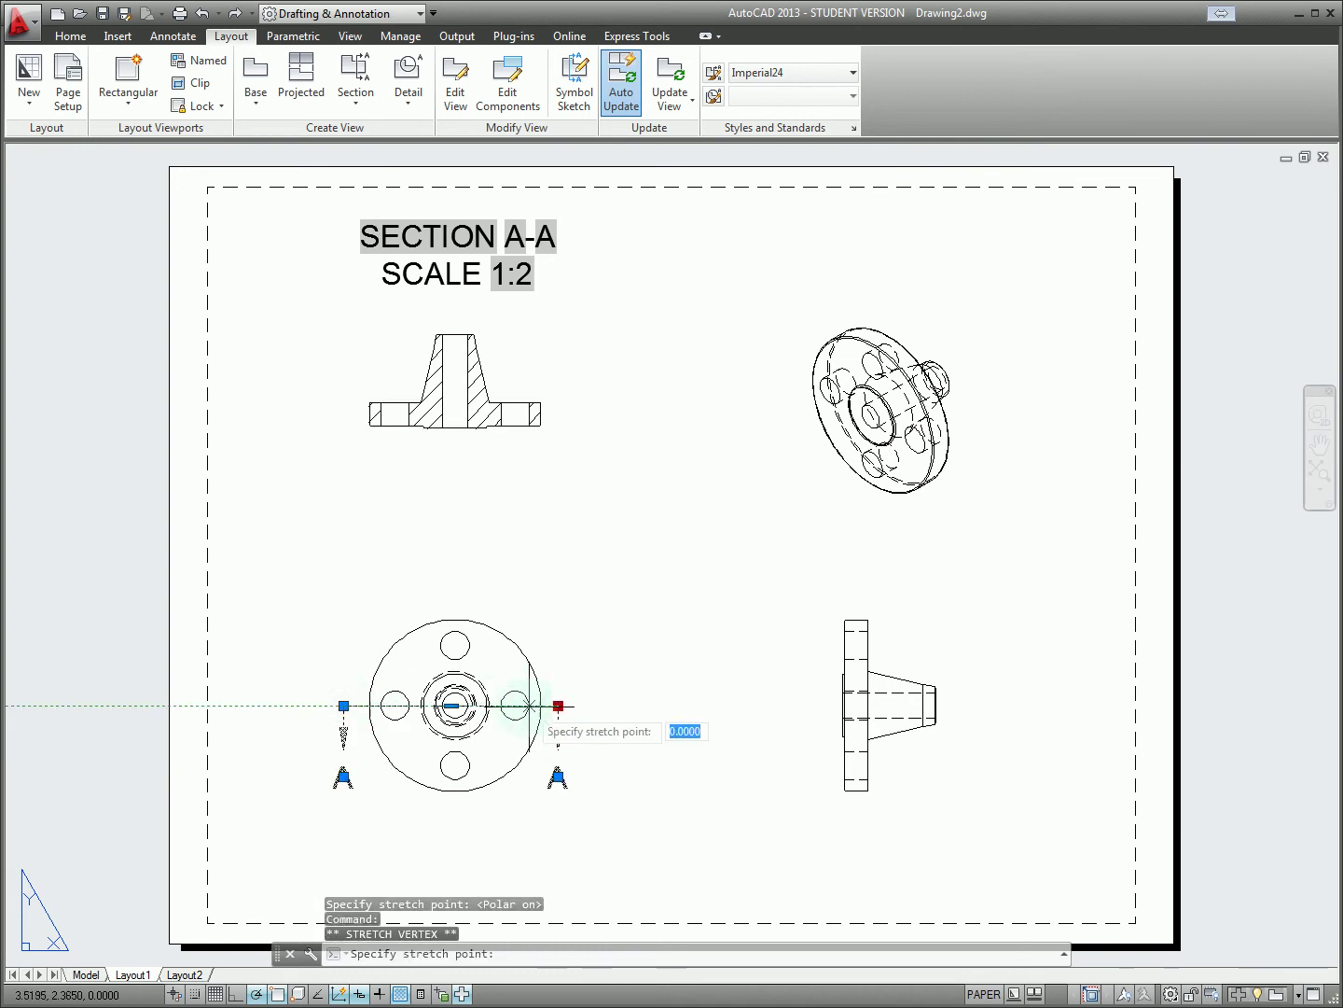
click(515, 707)
key(ctrl+1)
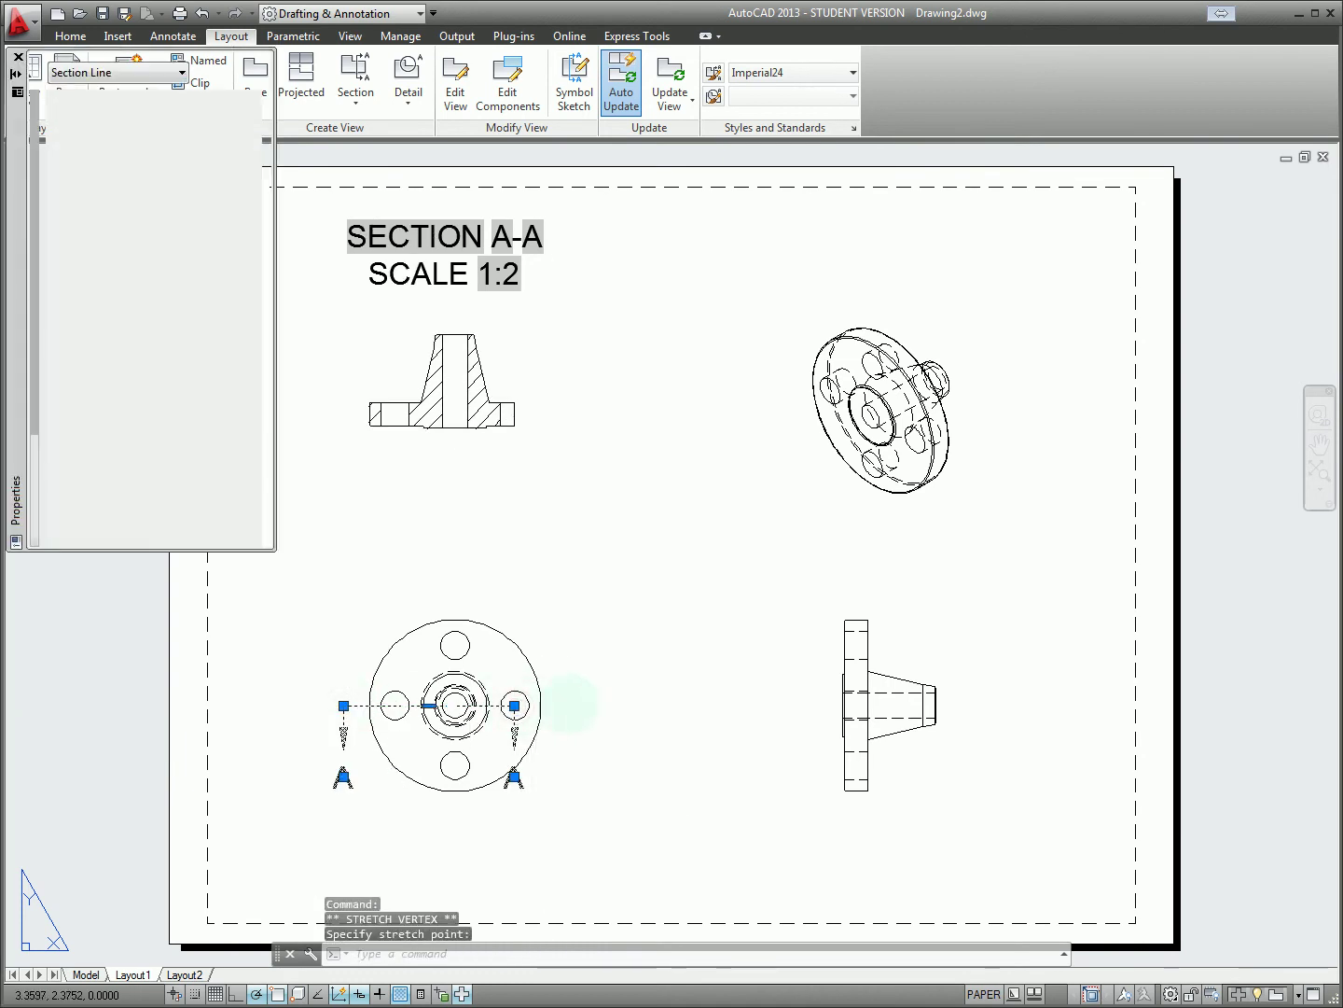
click(516, 706)
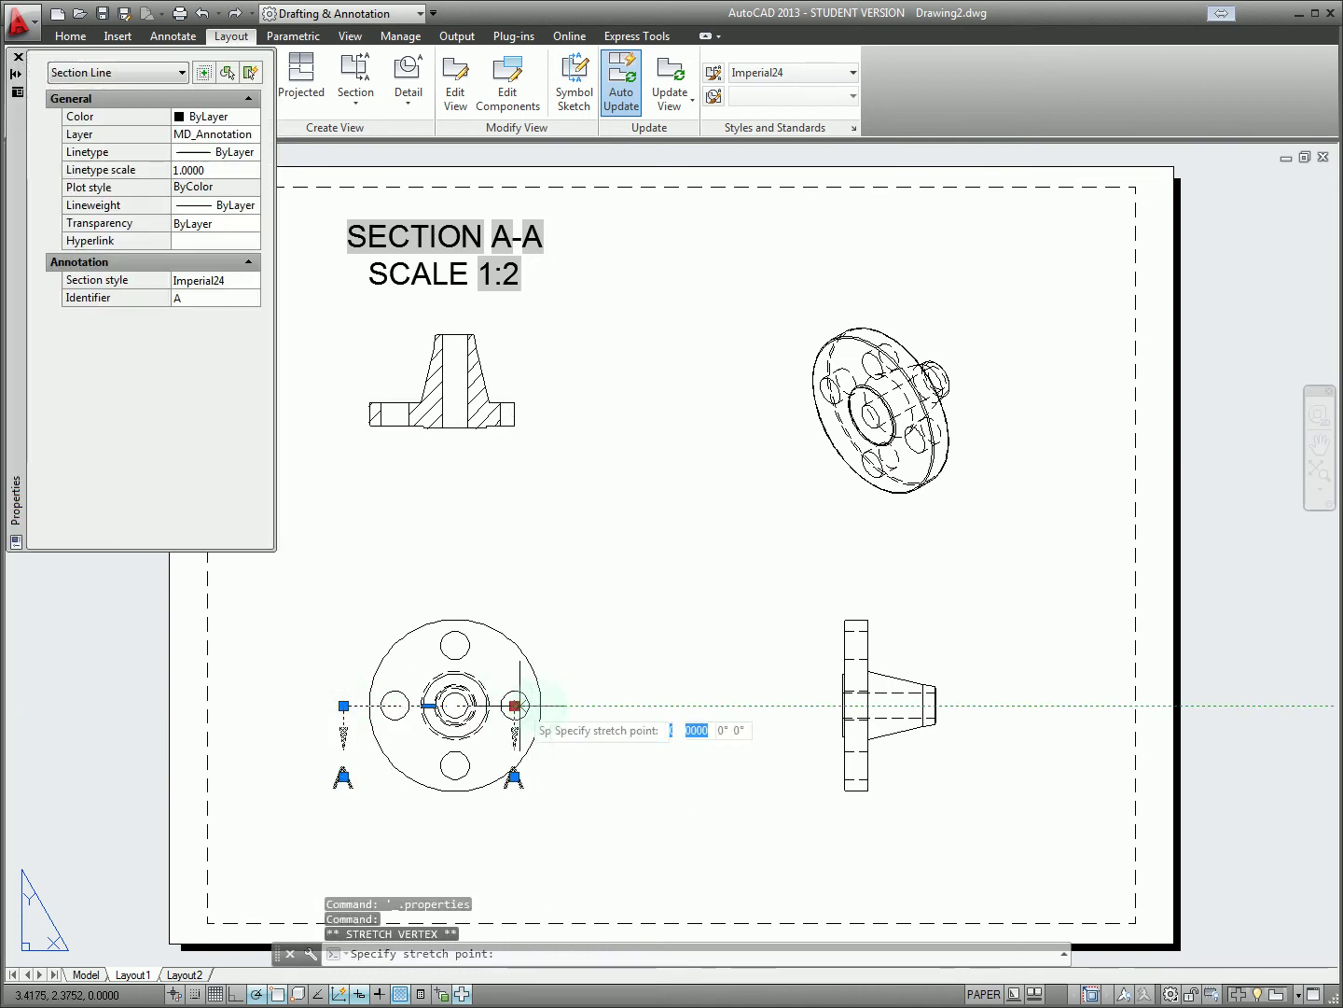
click(569, 707)
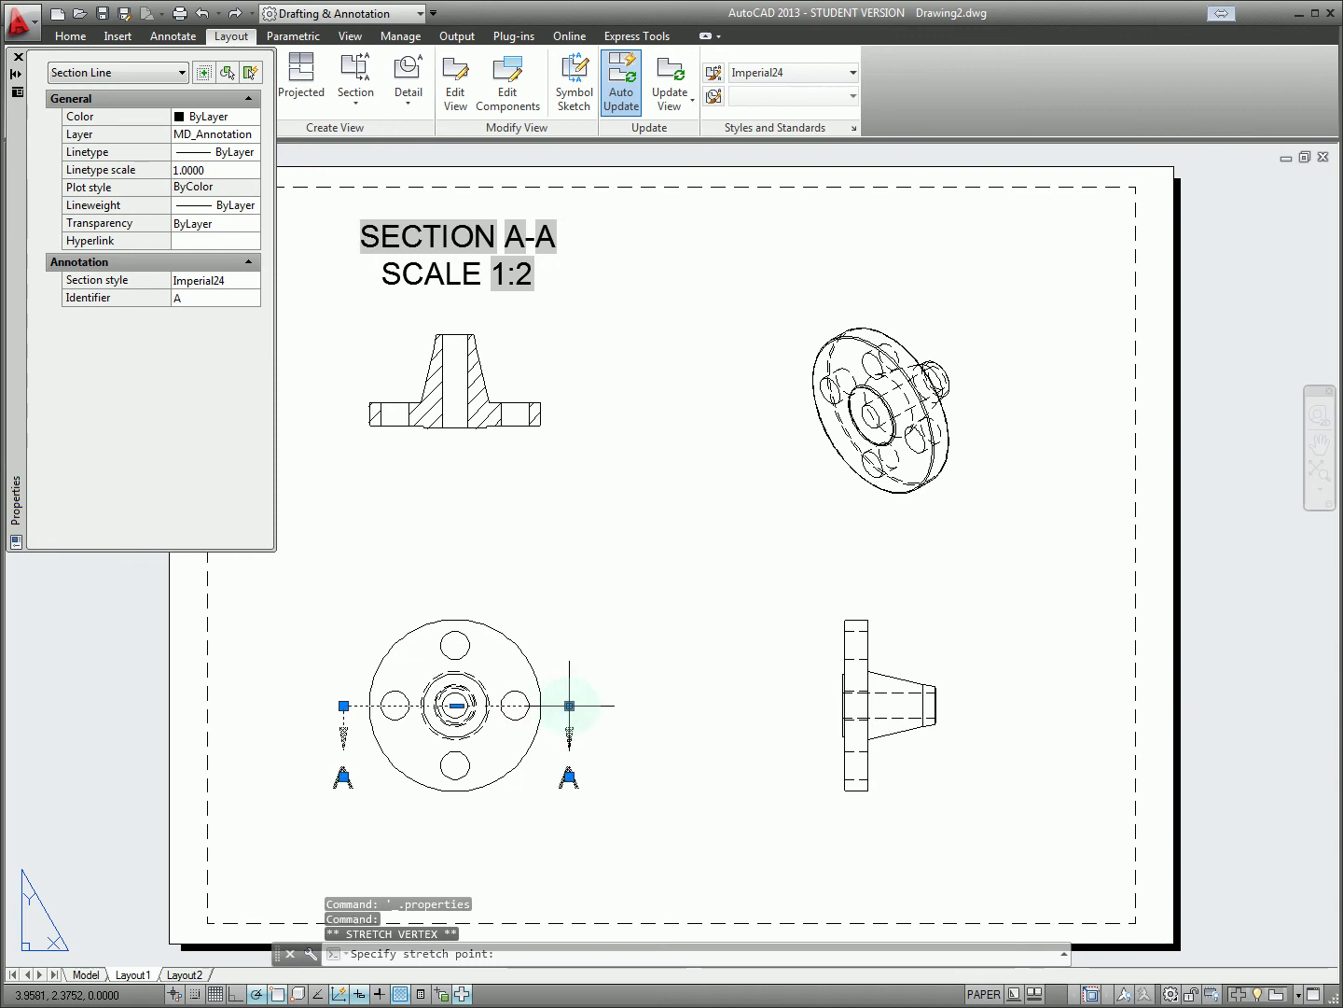
click(18, 56)
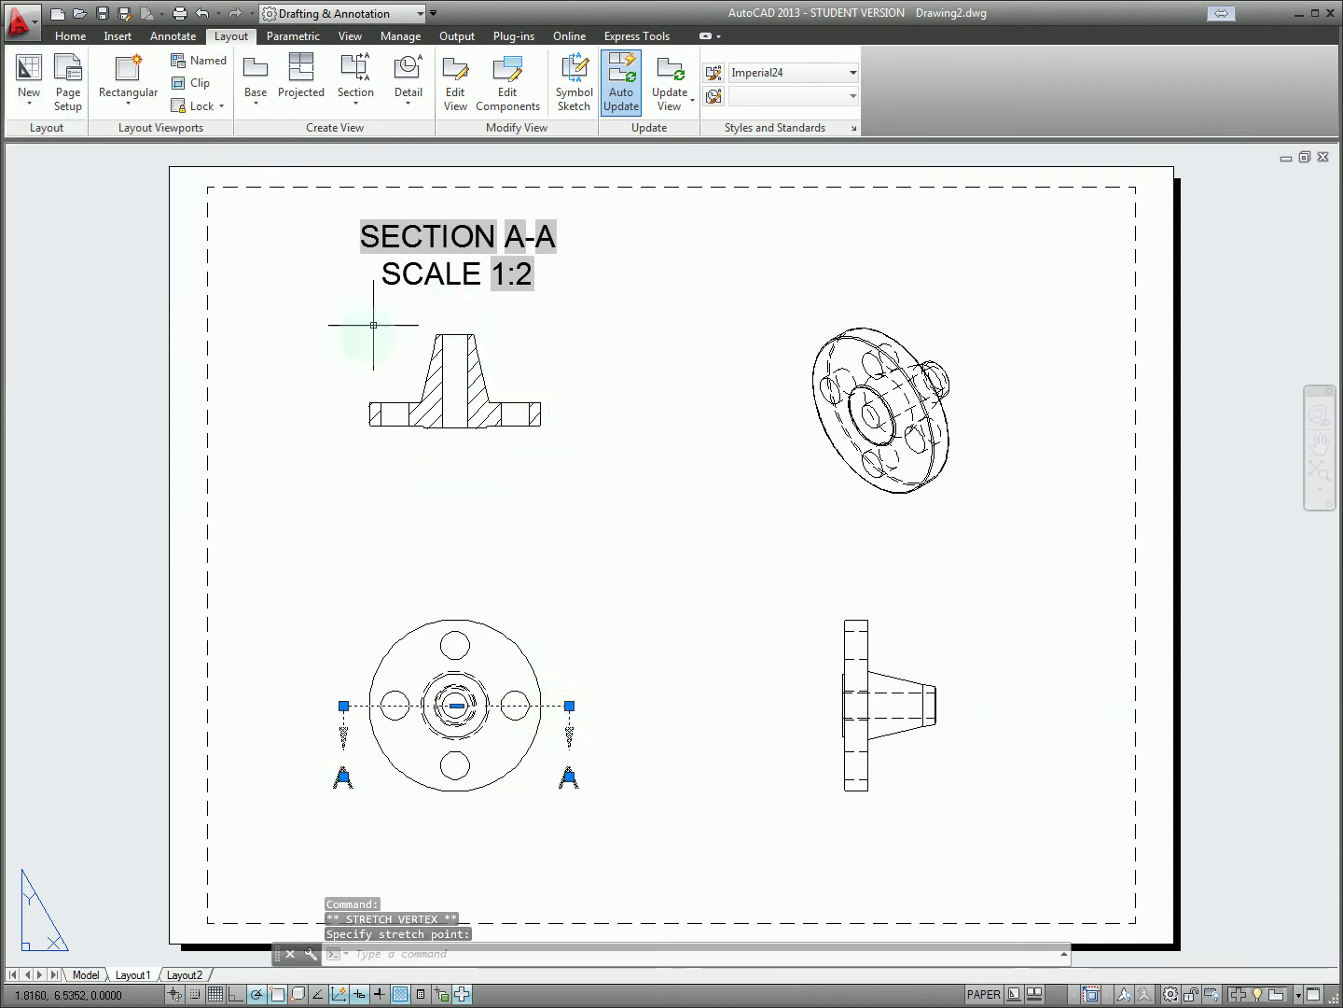
key(Escape)
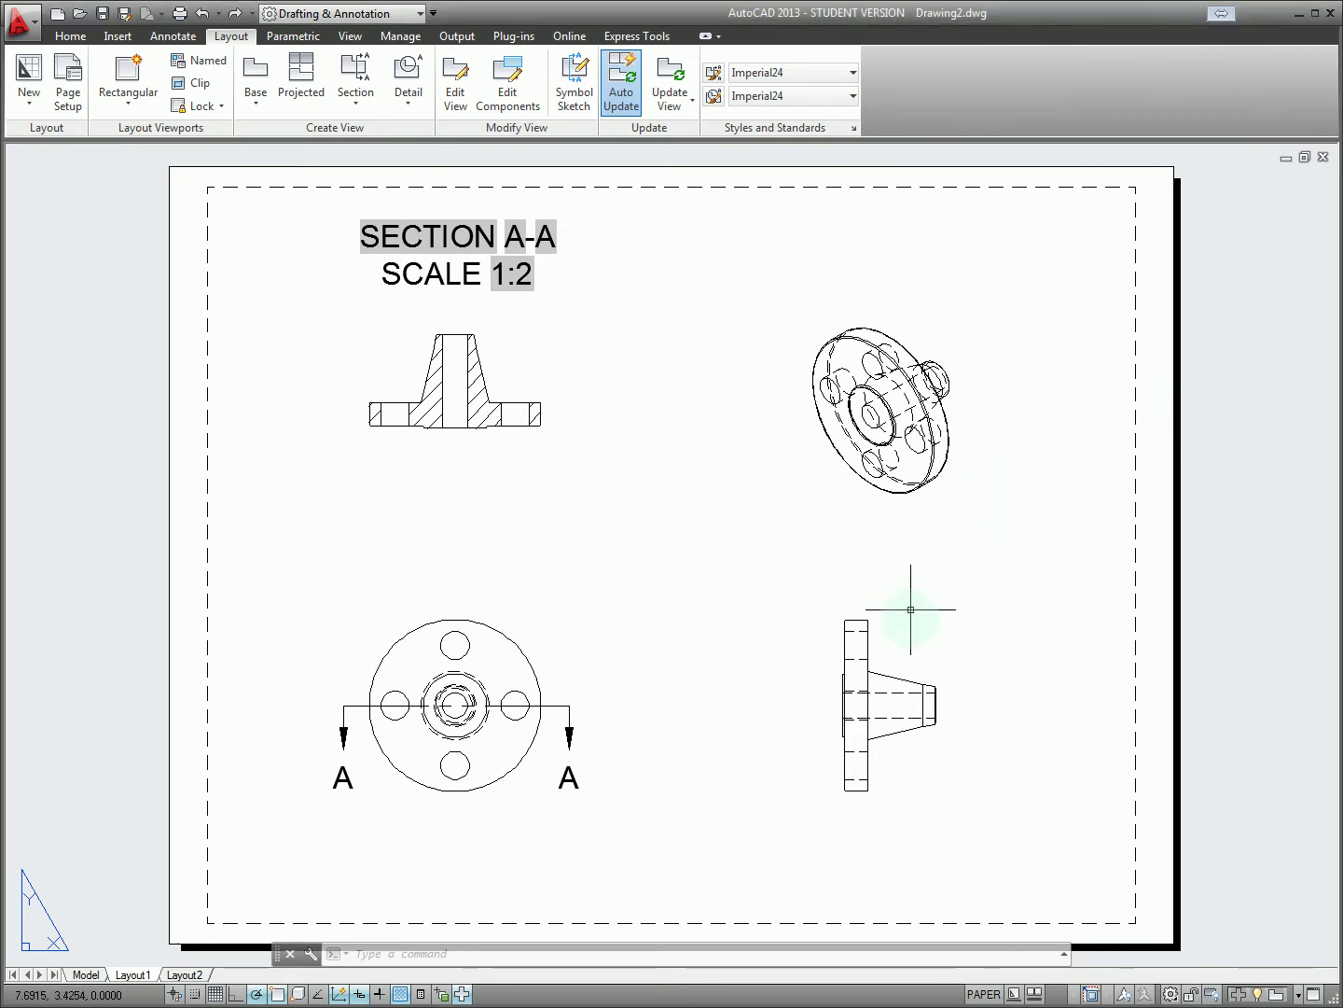
Delete the side view and move the isometric view lower on the sheet
click(982, 603)
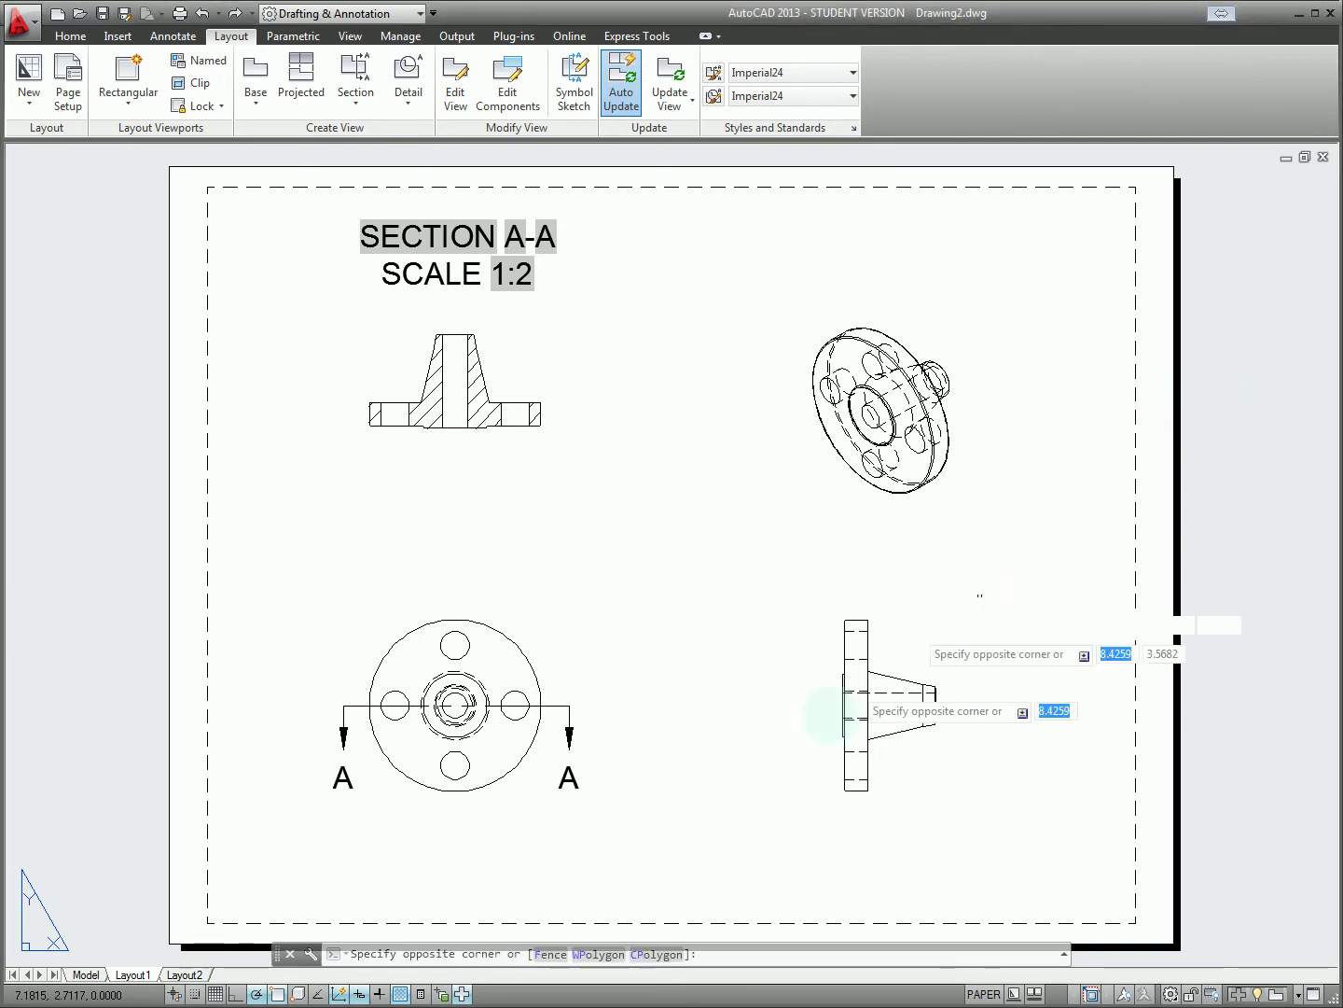
click(765, 855)
key(Delete)
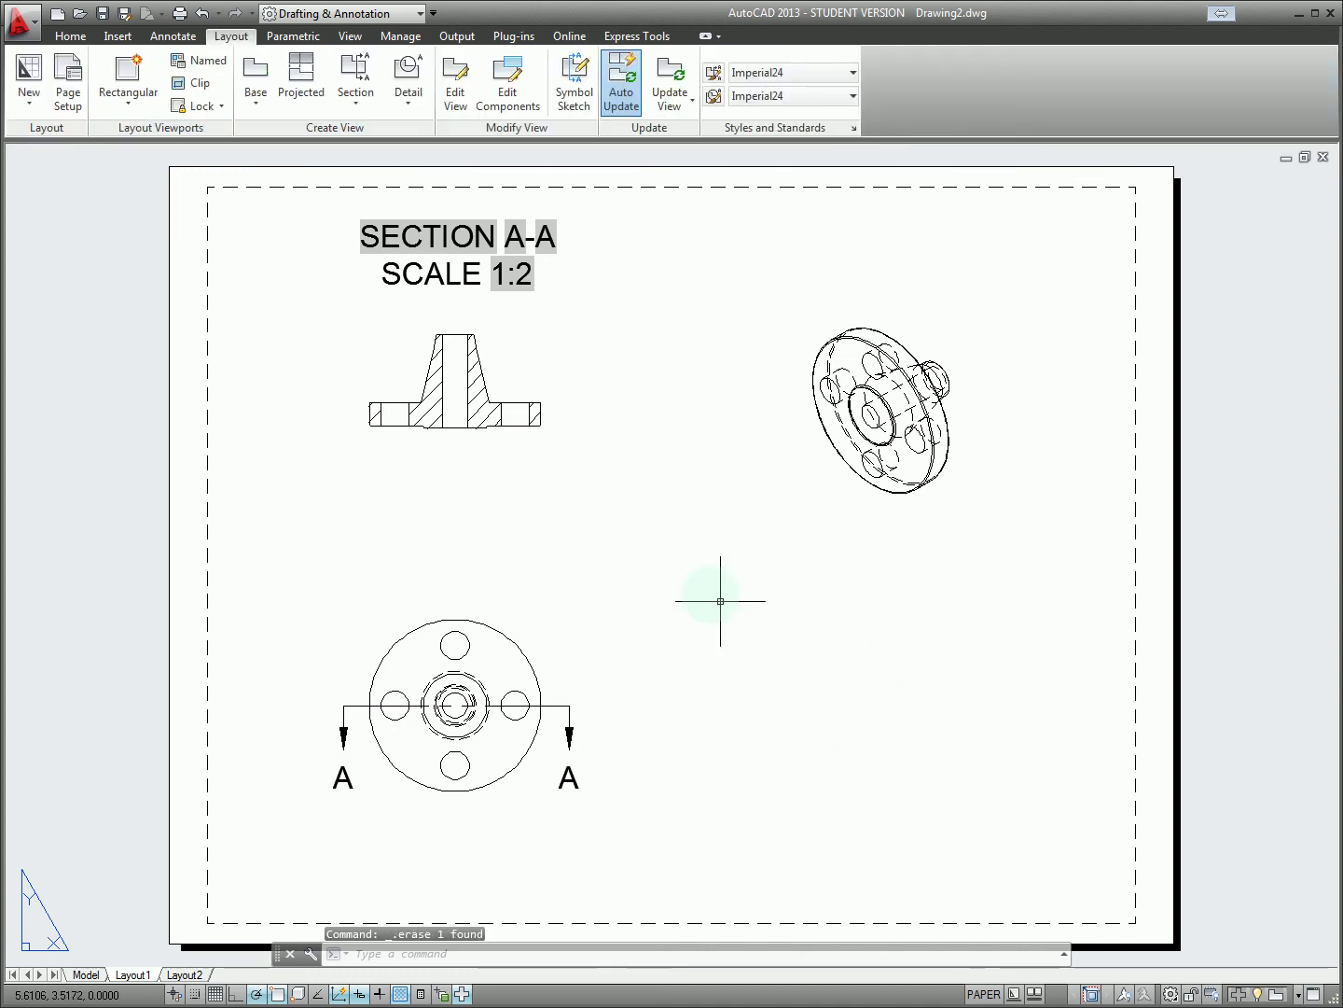
click(906, 376)
click(881, 409)
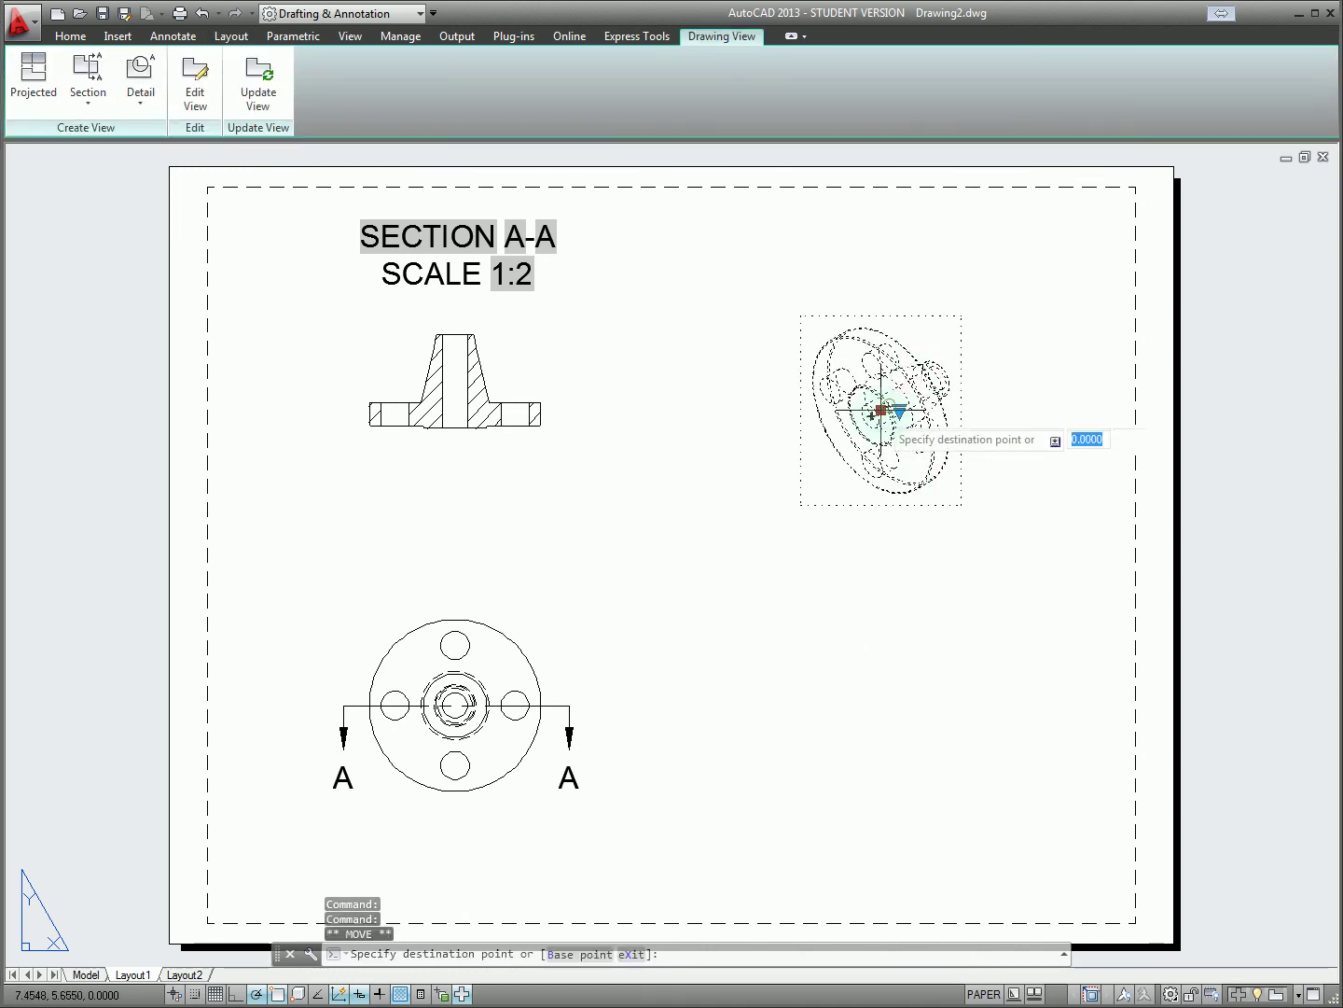
click(946, 531)
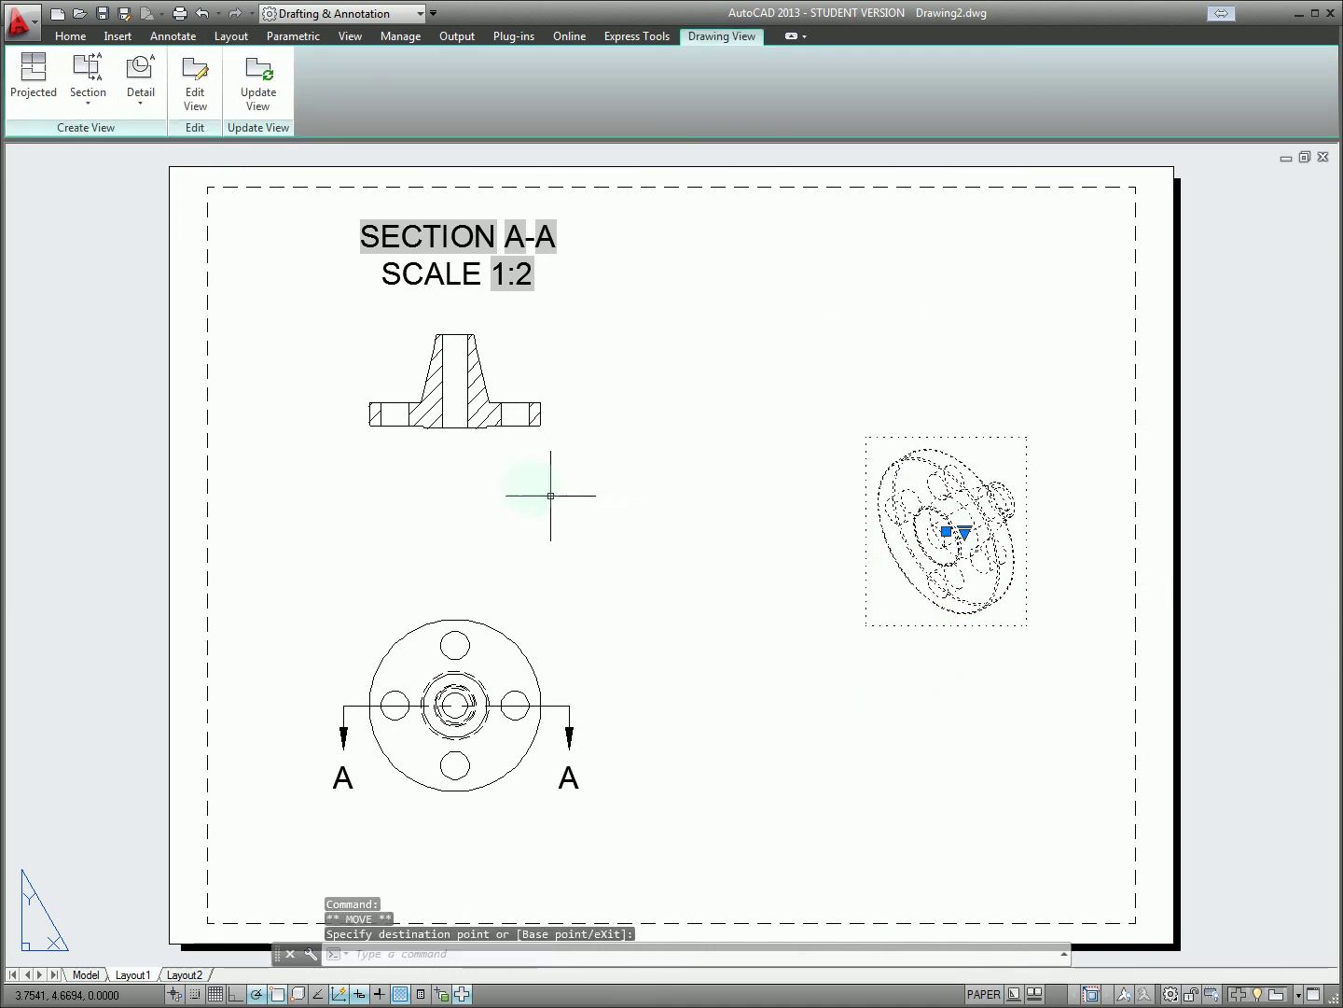
Shift the round top view to its new spot and lower Section A-A slightly
click(256, 208)
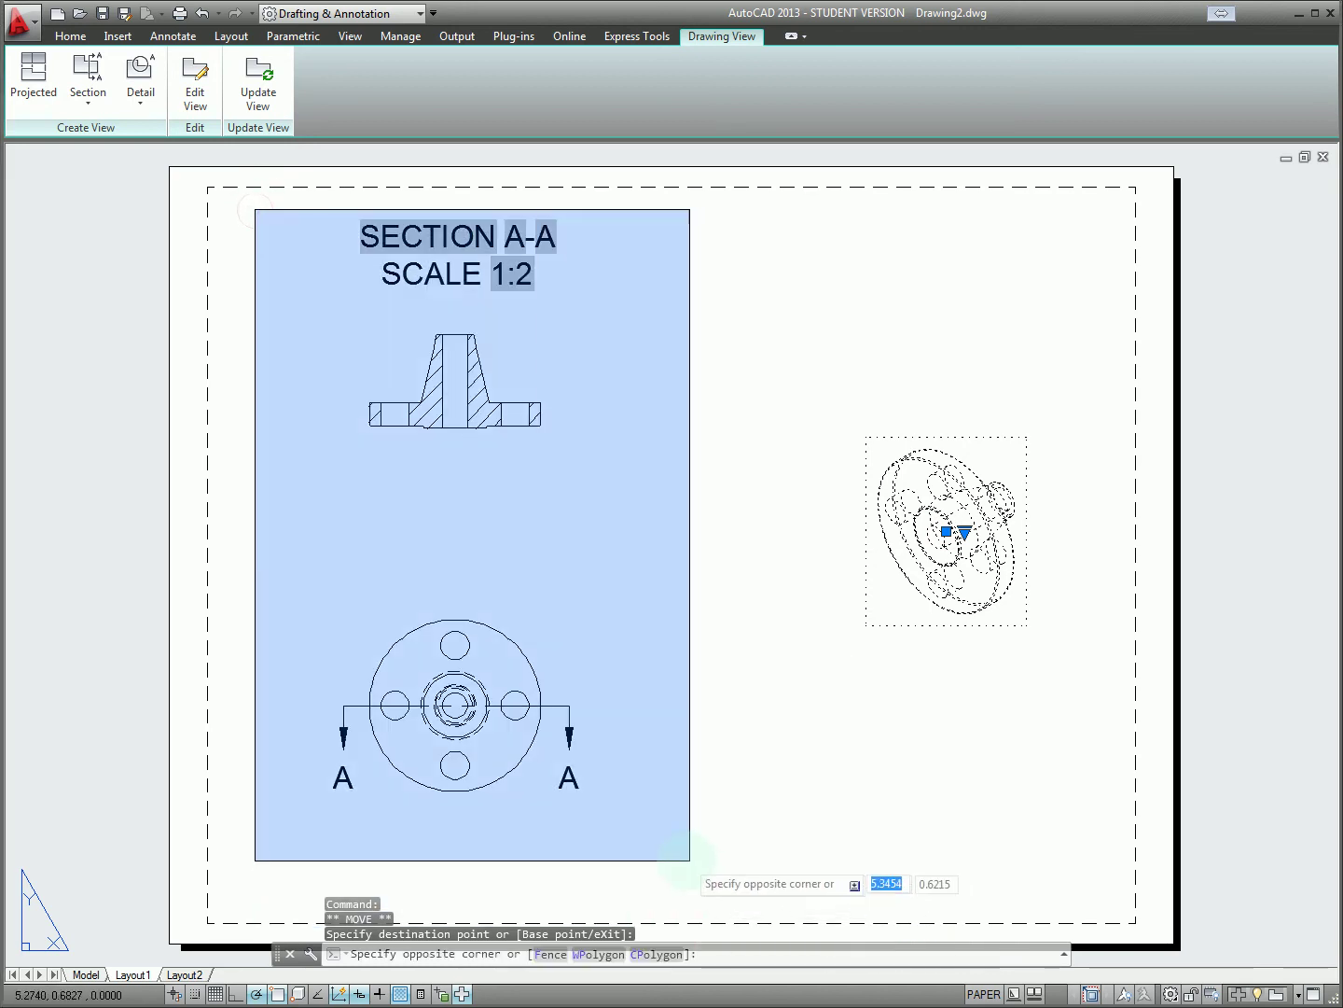
click(687, 867)
click(570, 705)
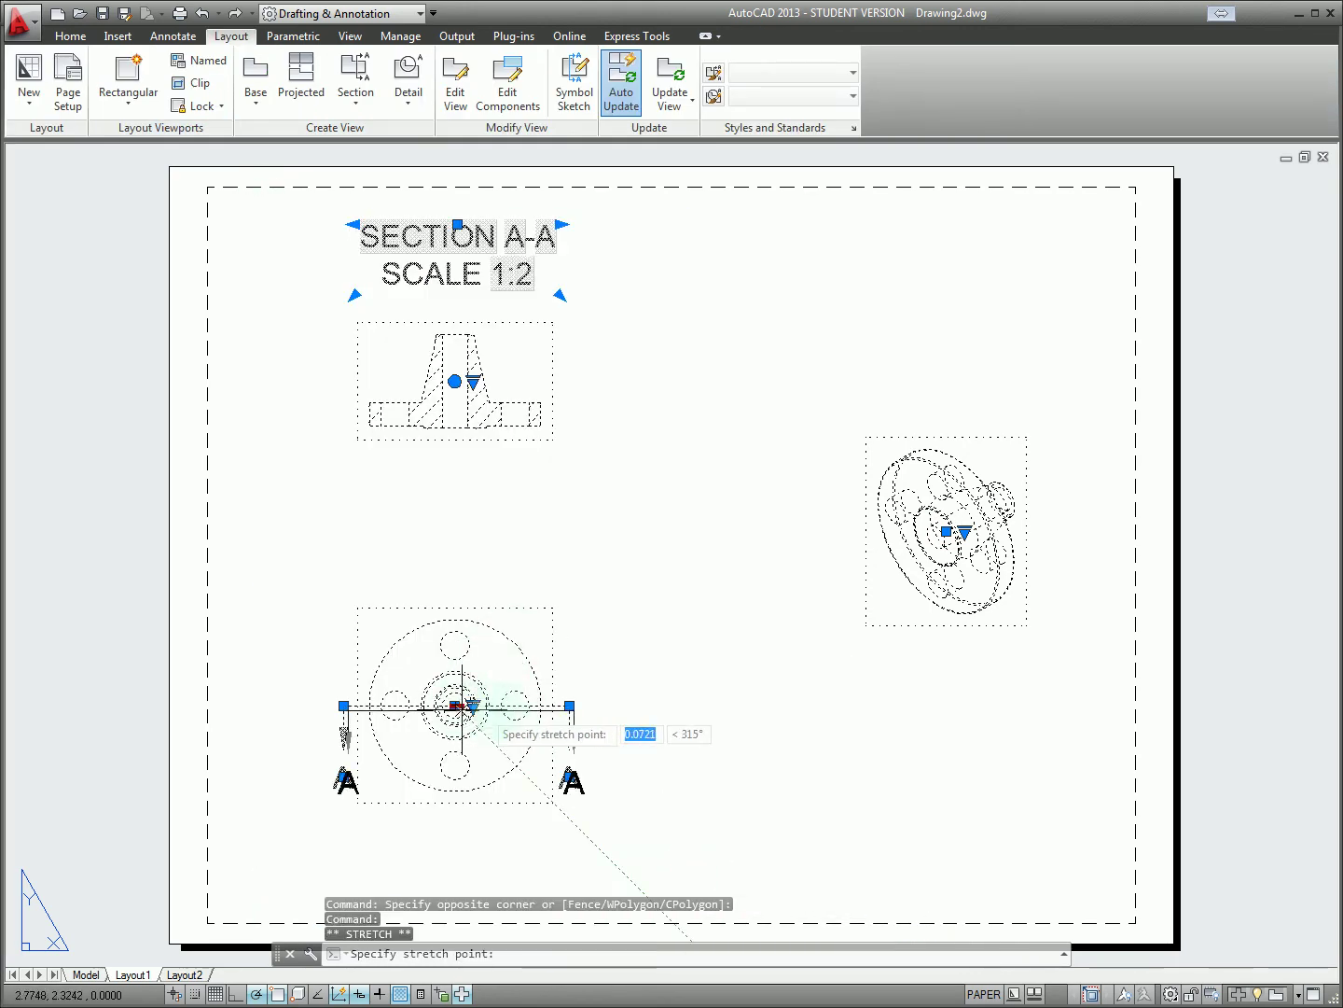
key(Escape)
key(Escape)
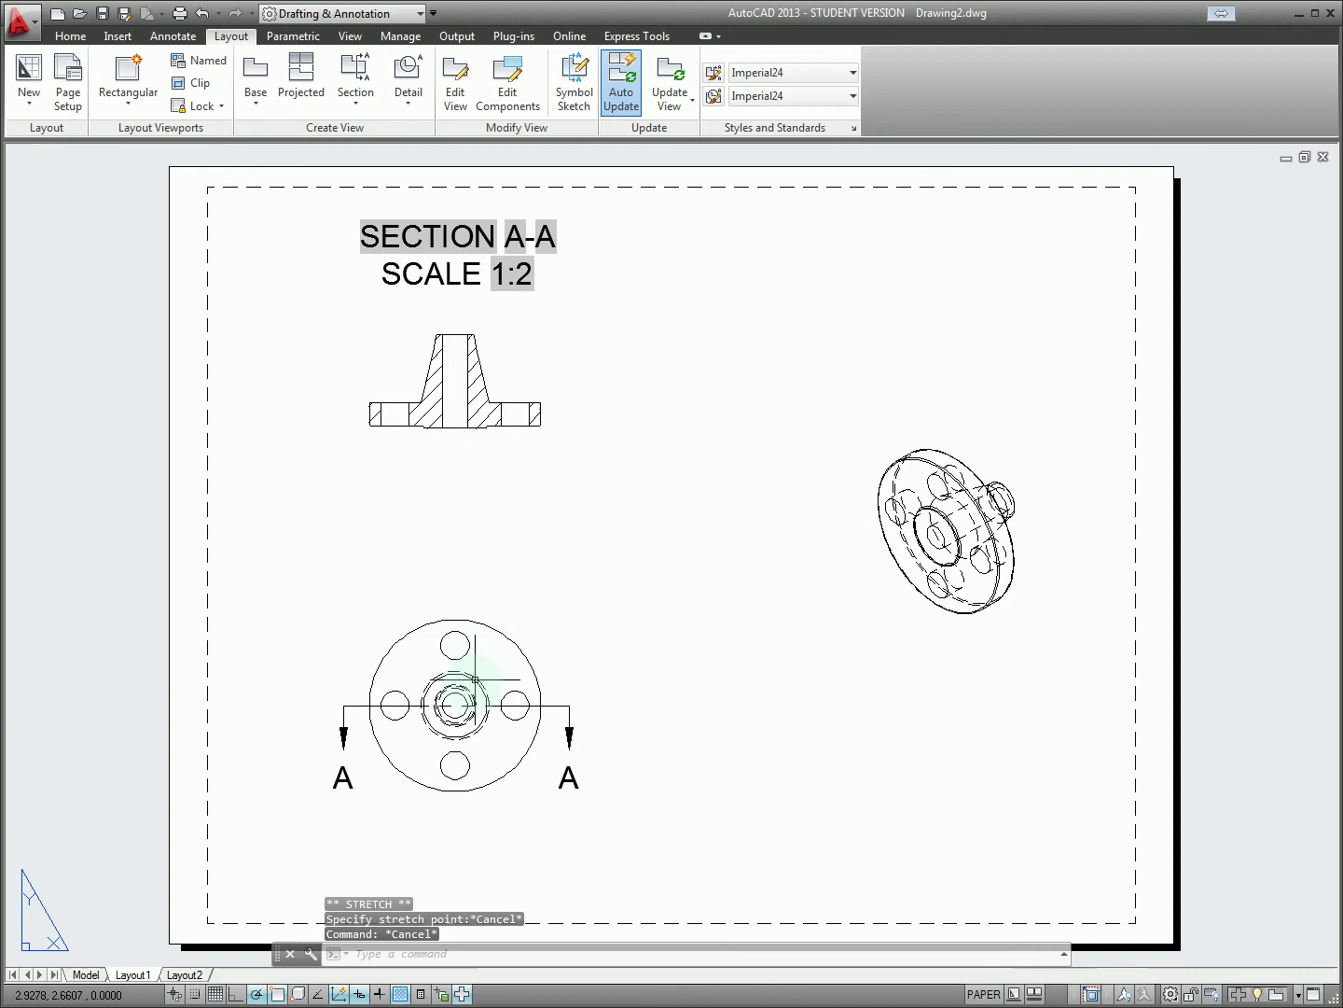
click(474, 674)
click(454, 707)
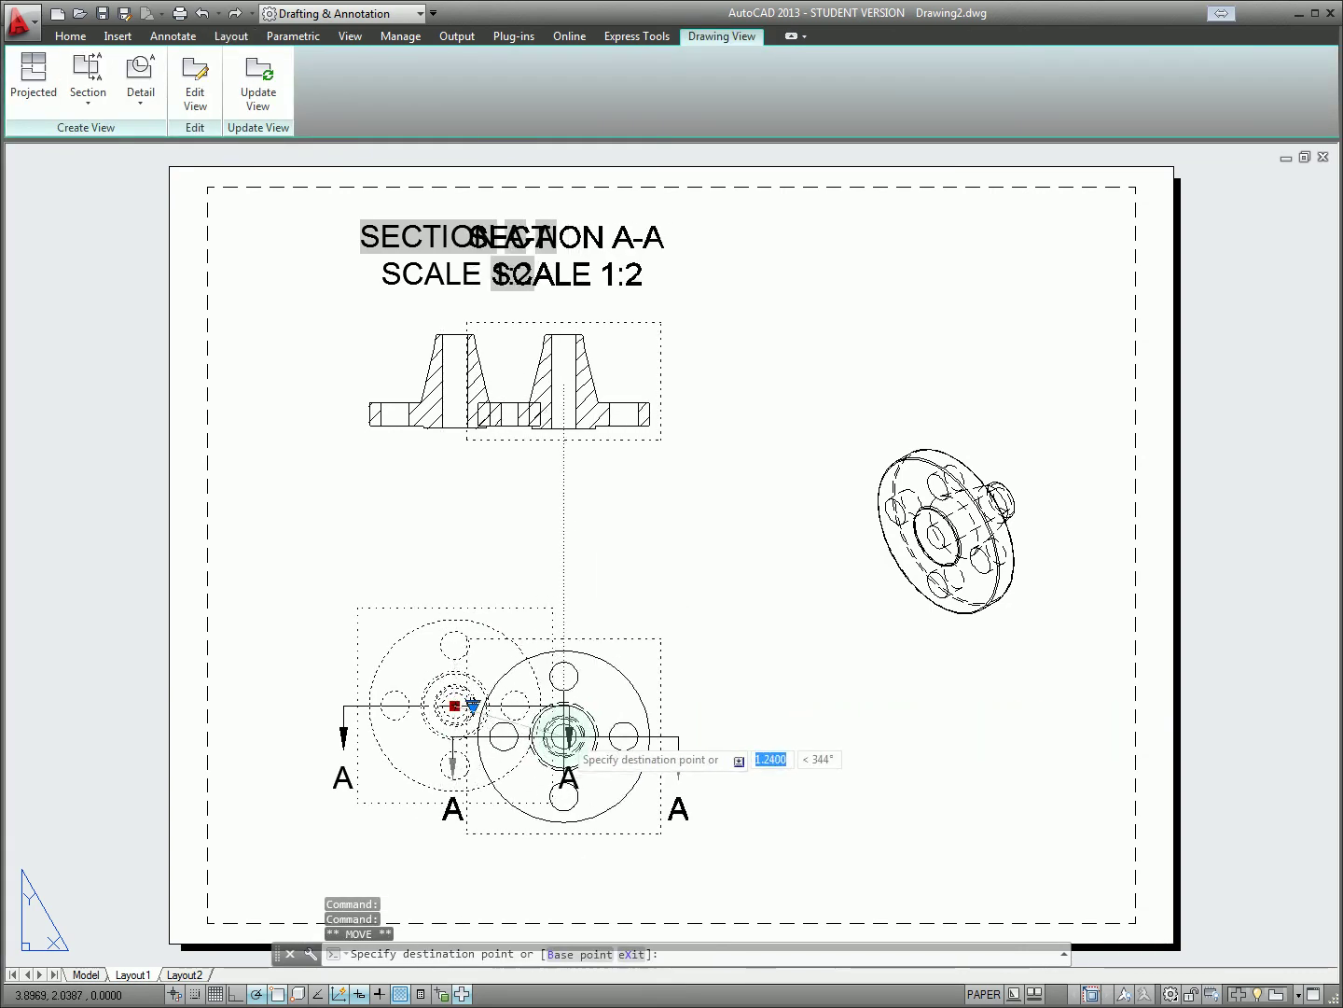
click(515, 735)
click(550, 388)
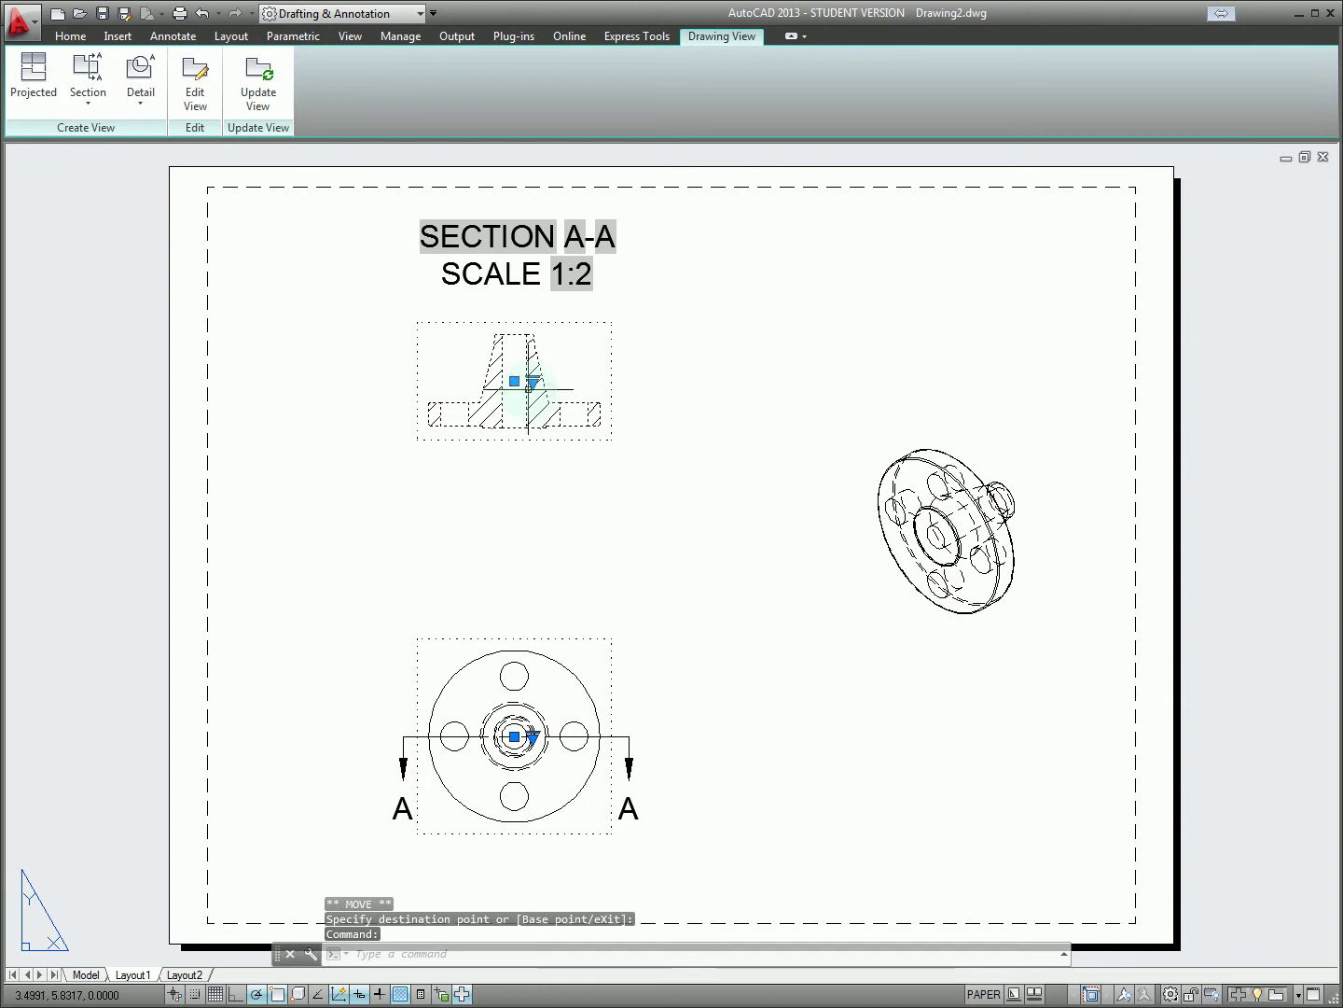
click(514, 381)
click(515, 428)
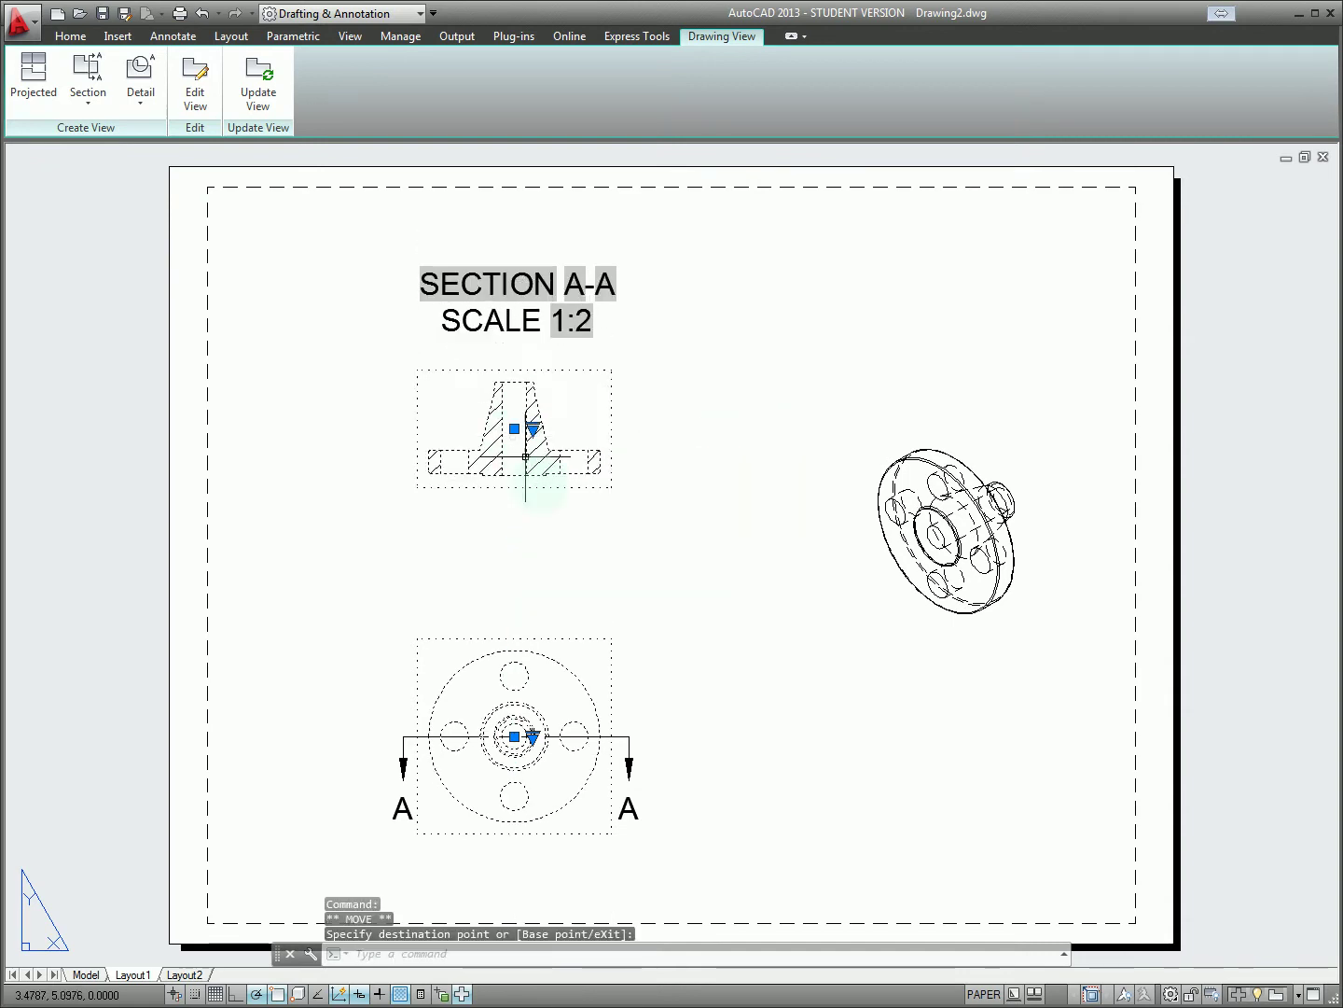
key(Escape)
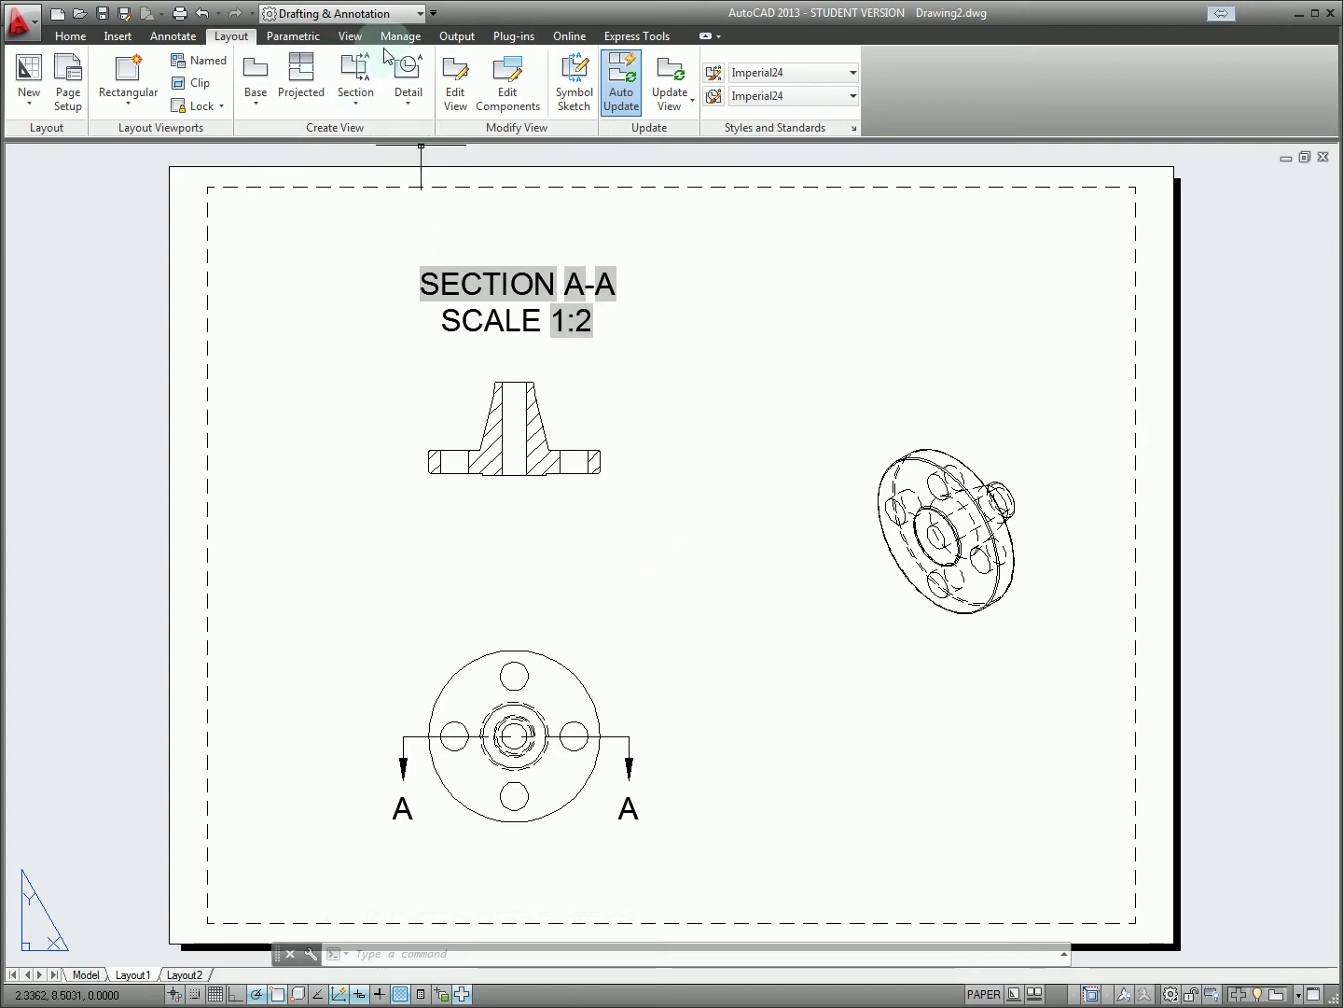
Add a 3.7500 linear width dimension across the section's base corners
click(181, 37)
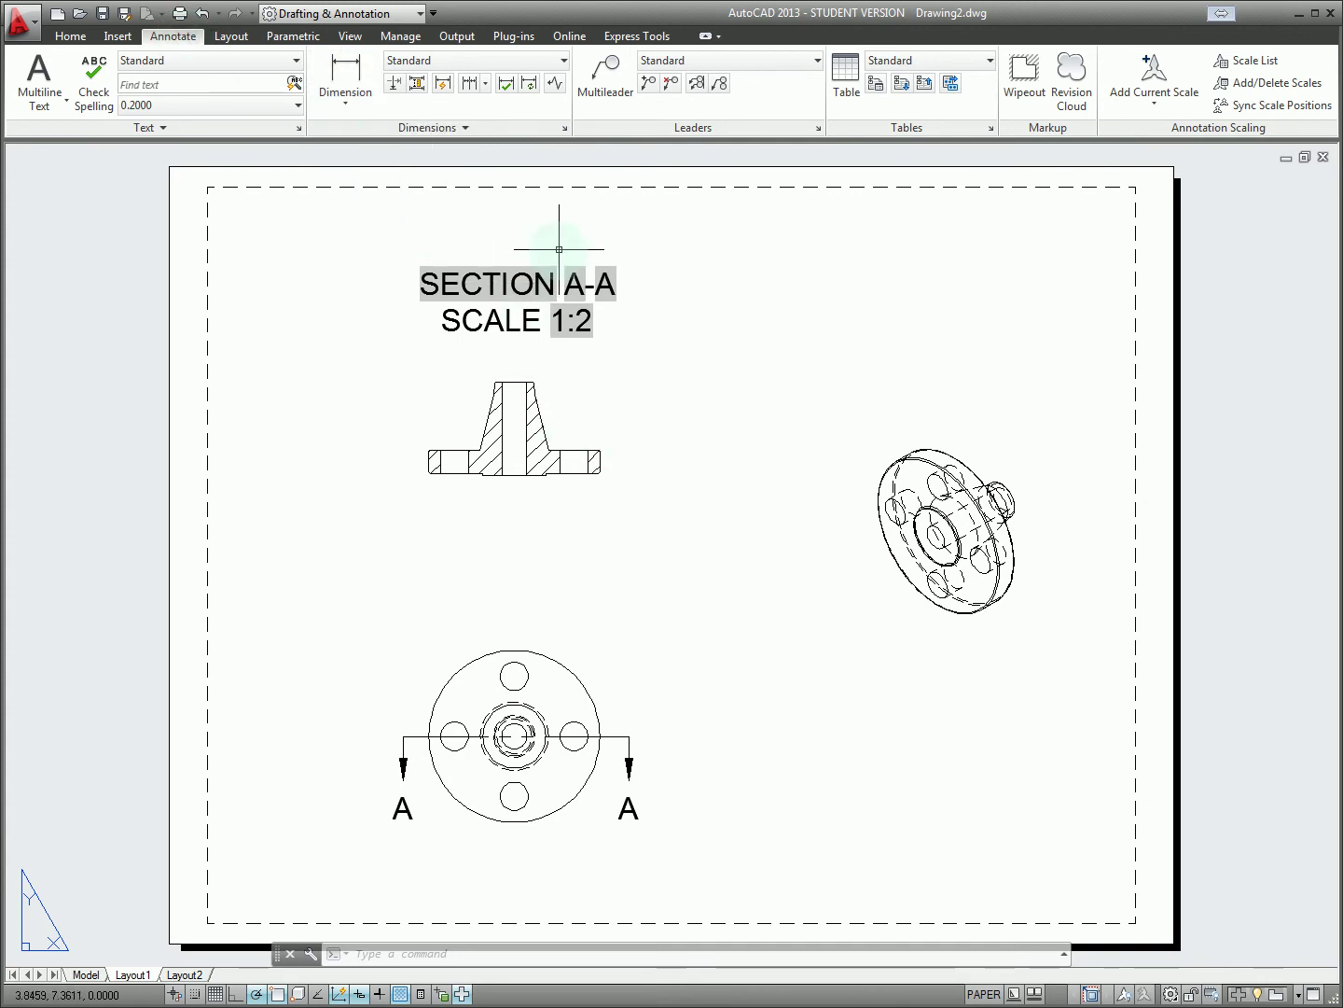
click(346, 75)
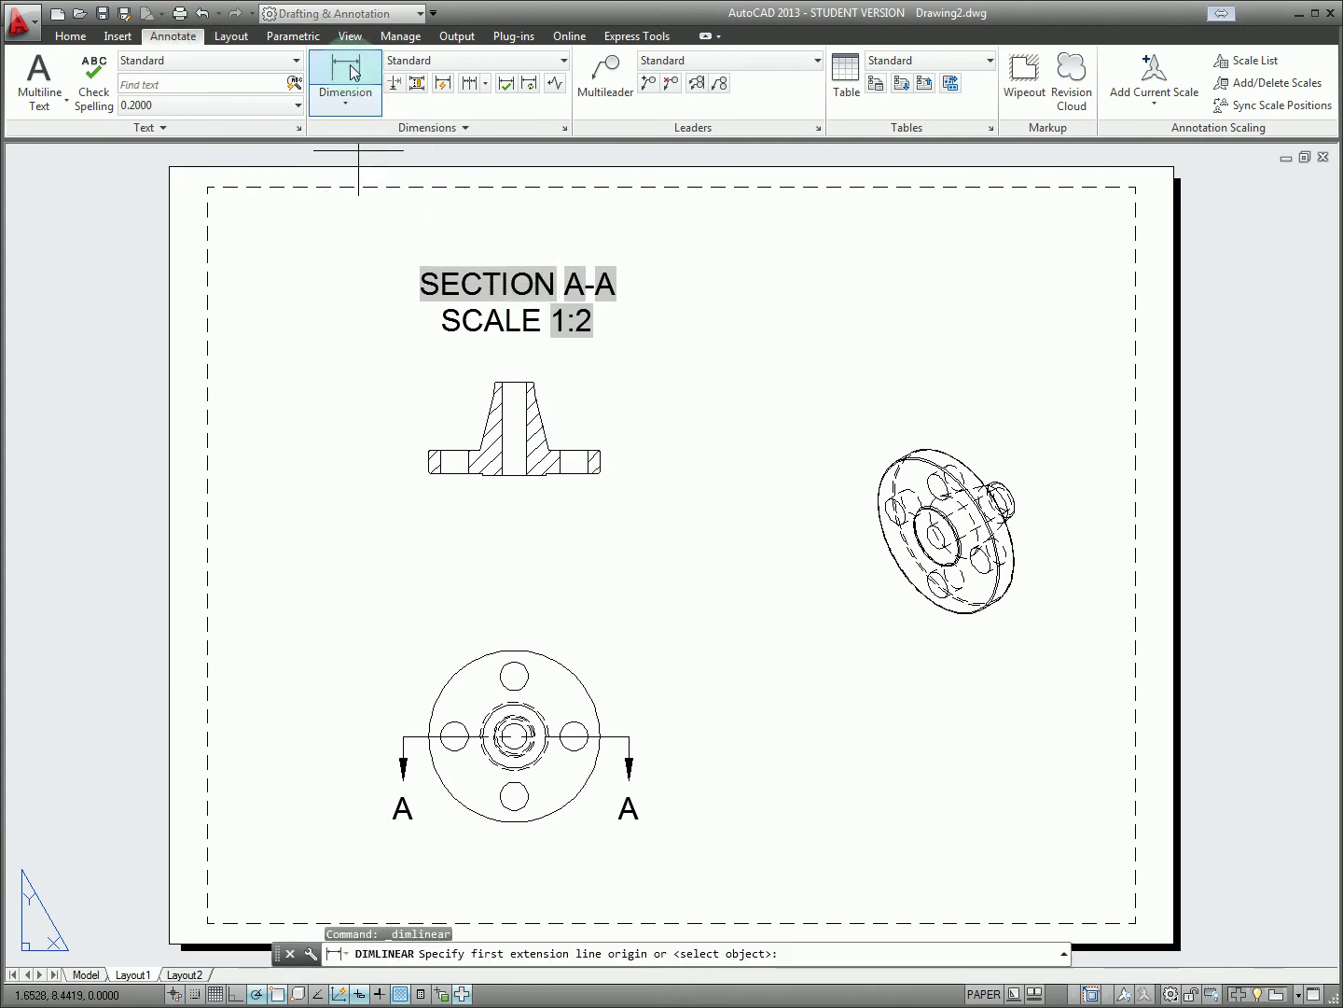
click(600, 453)
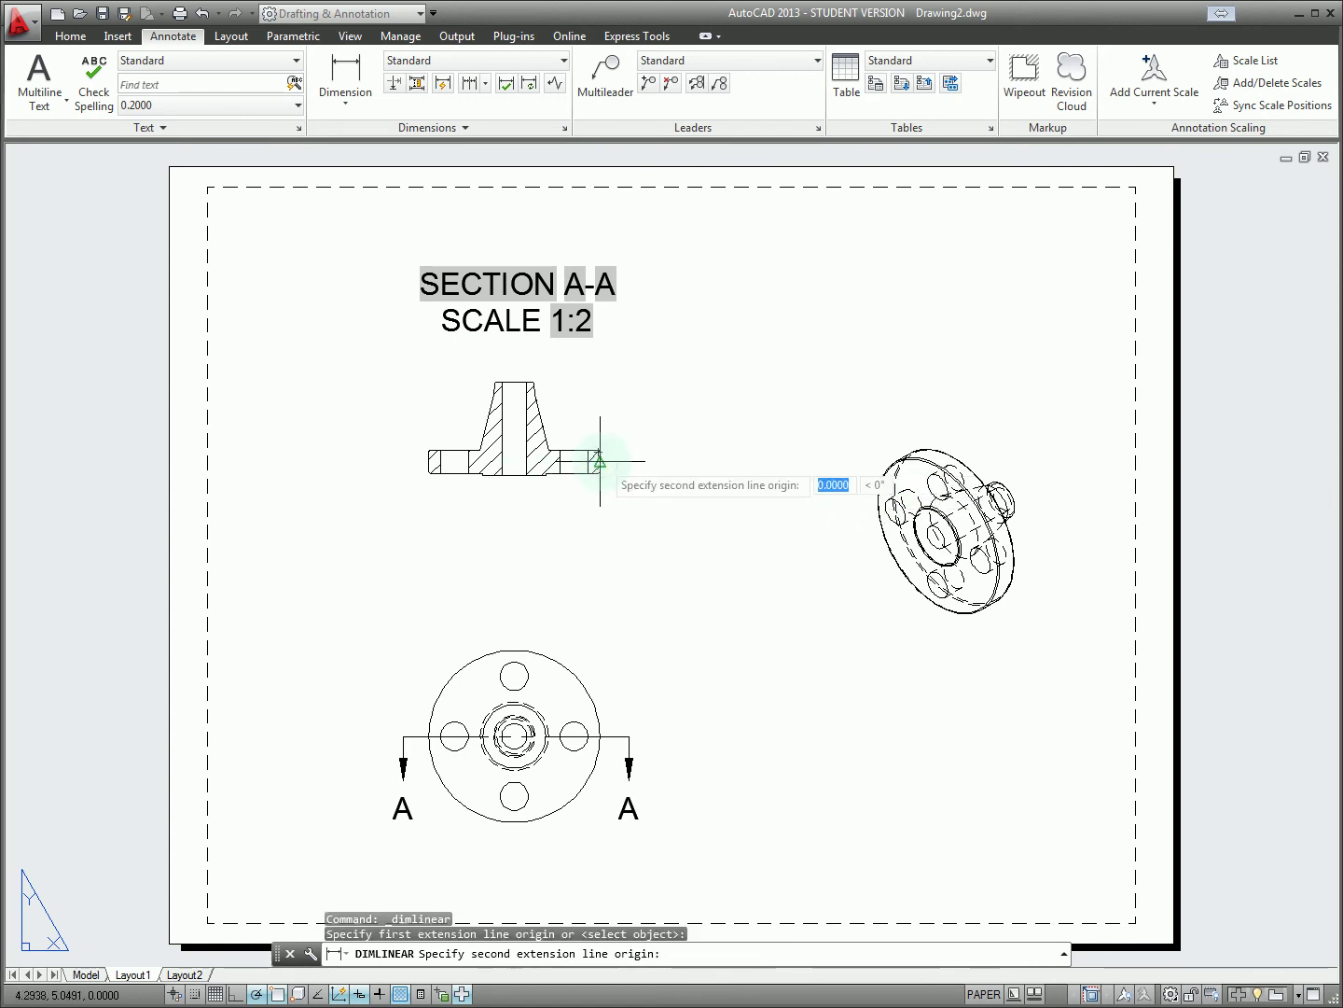
click(422, 453)
click(449, 525)
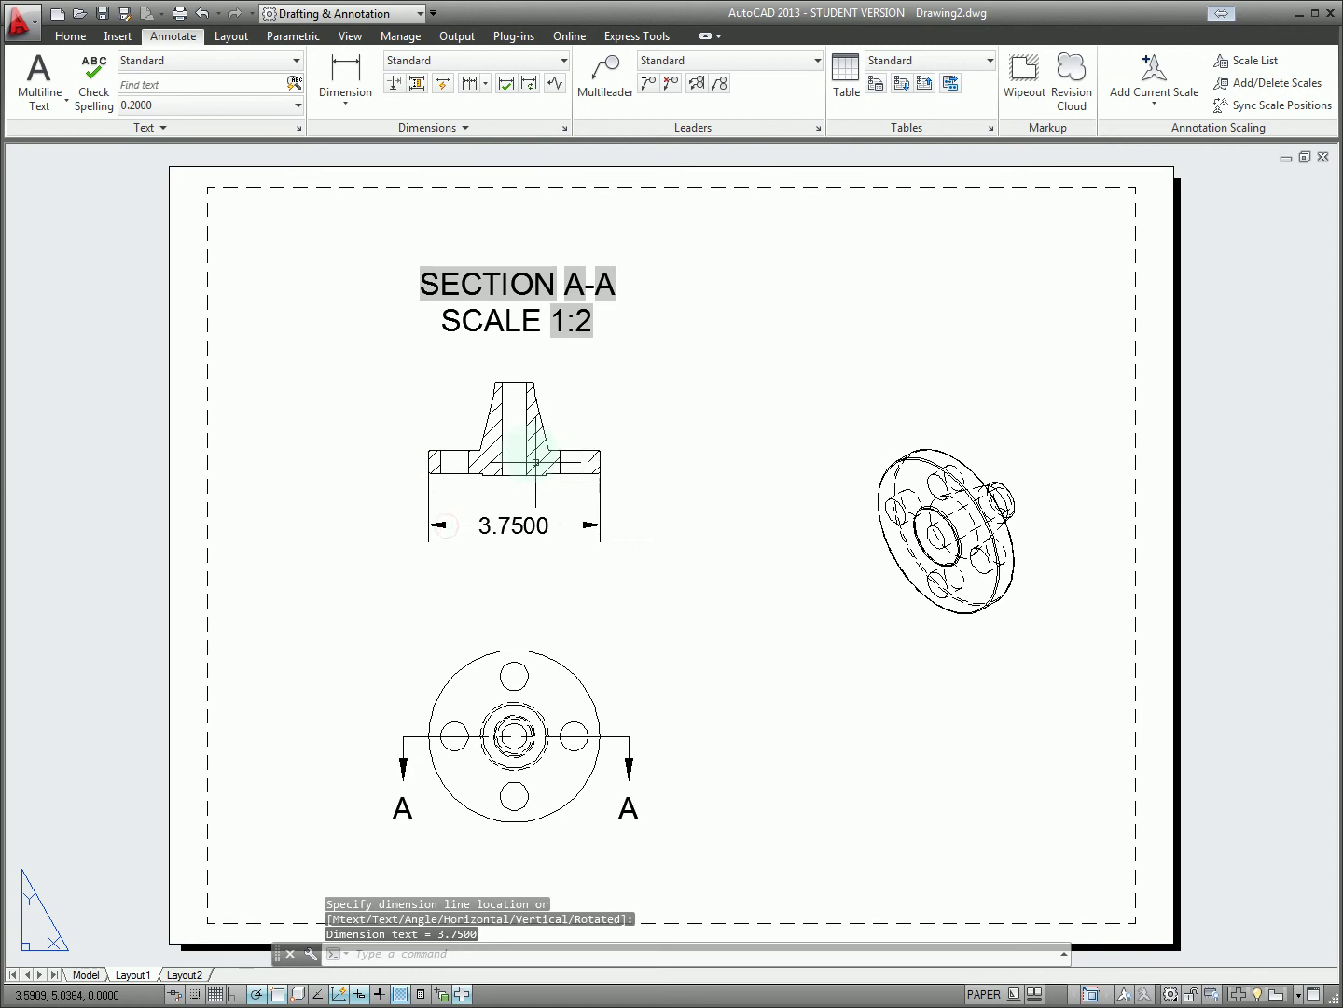
Add a Ø3.7500 diameter dimension on the top view's outer circle and adjust its text
click(345, 100)
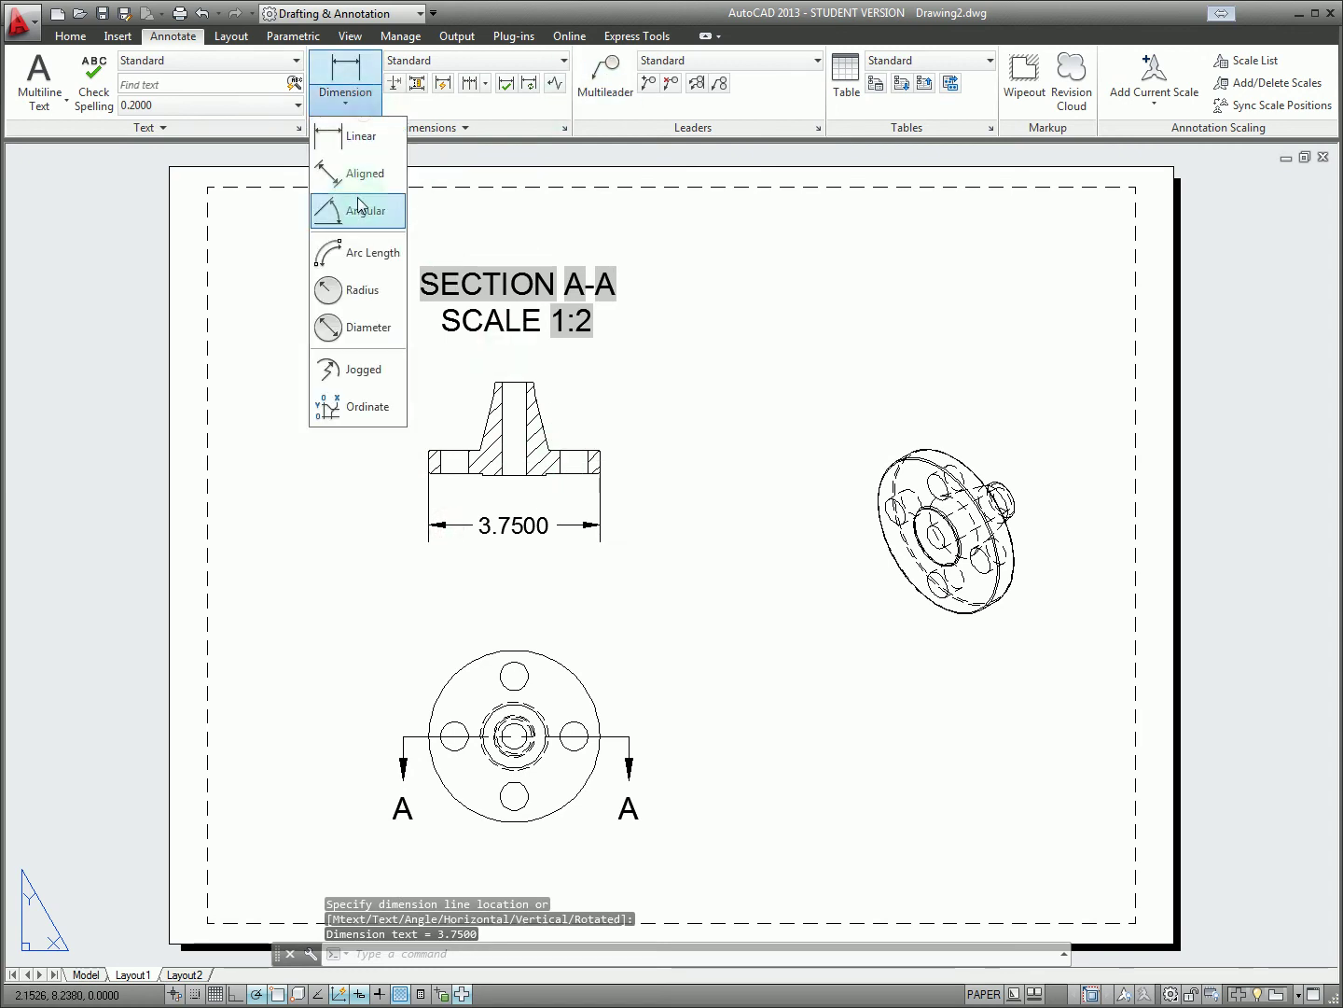
click(364, 327)
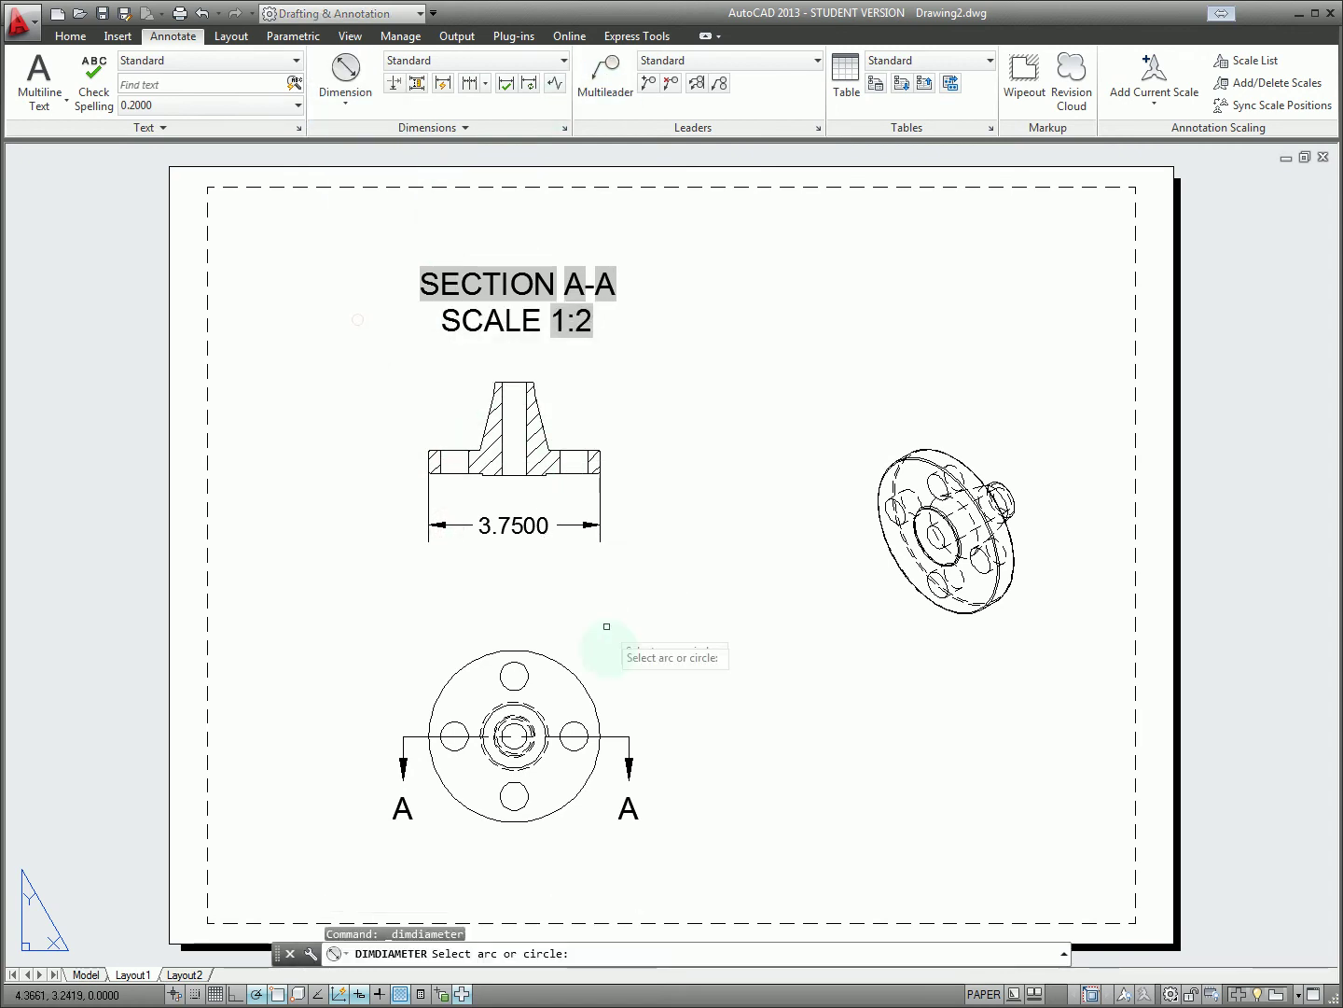
click(561, 667)
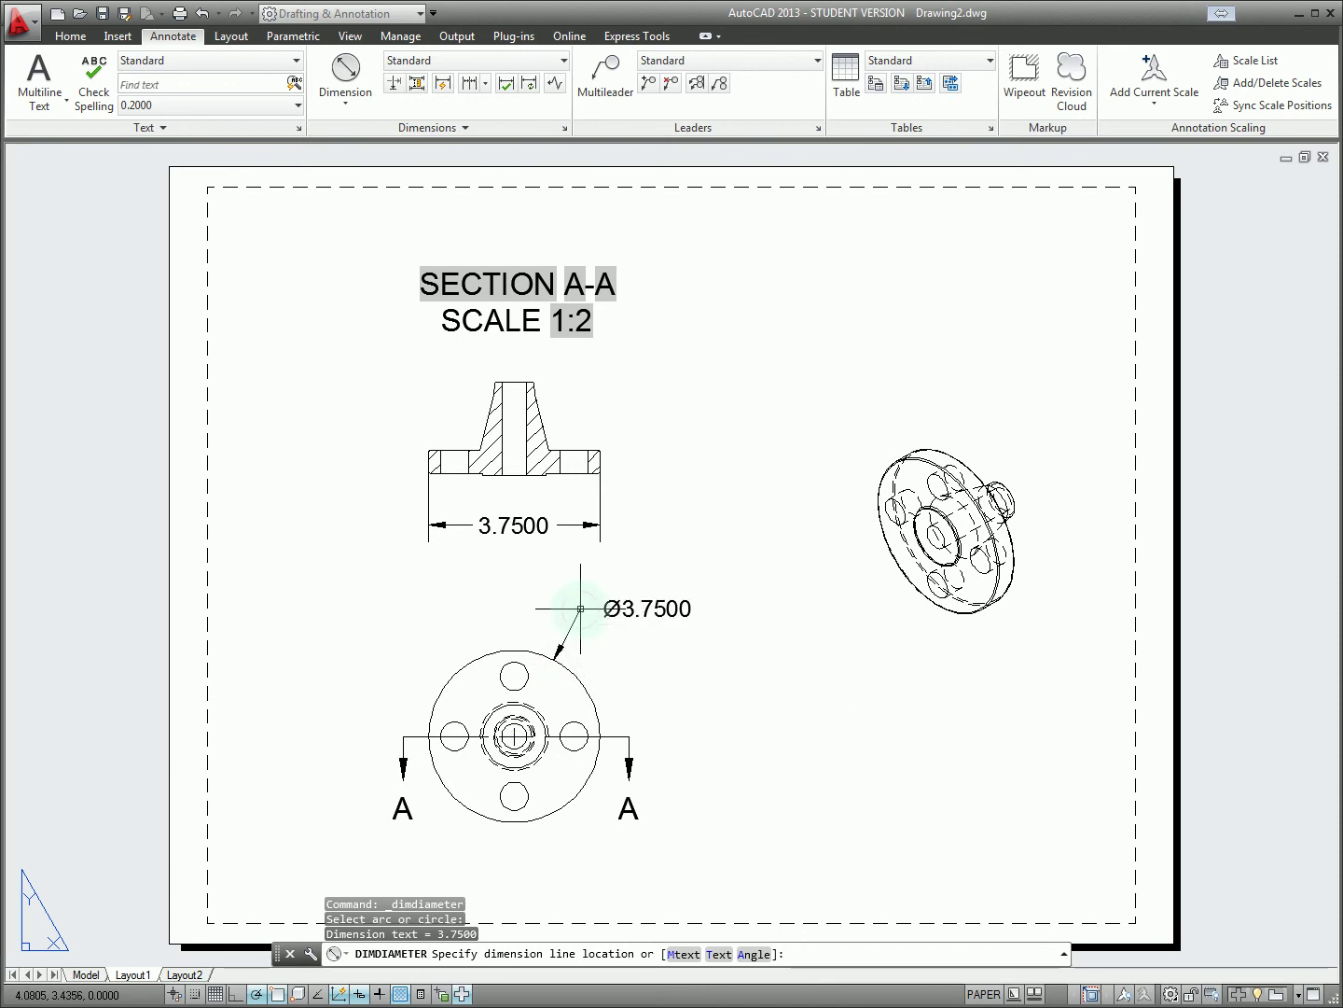
click(628, 615)
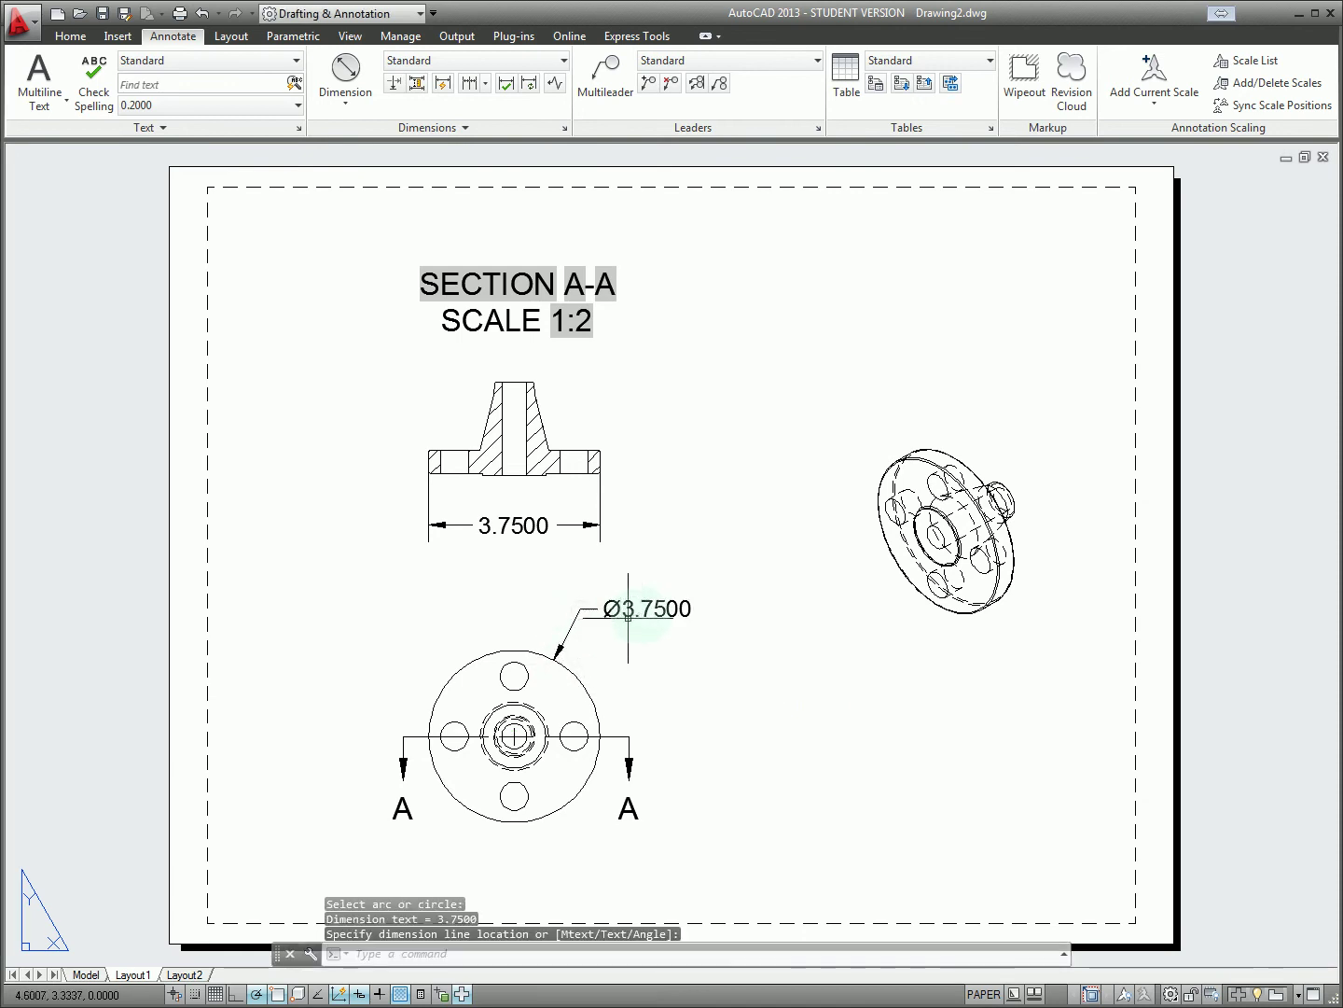
click(580, 701)
click(515, 736)
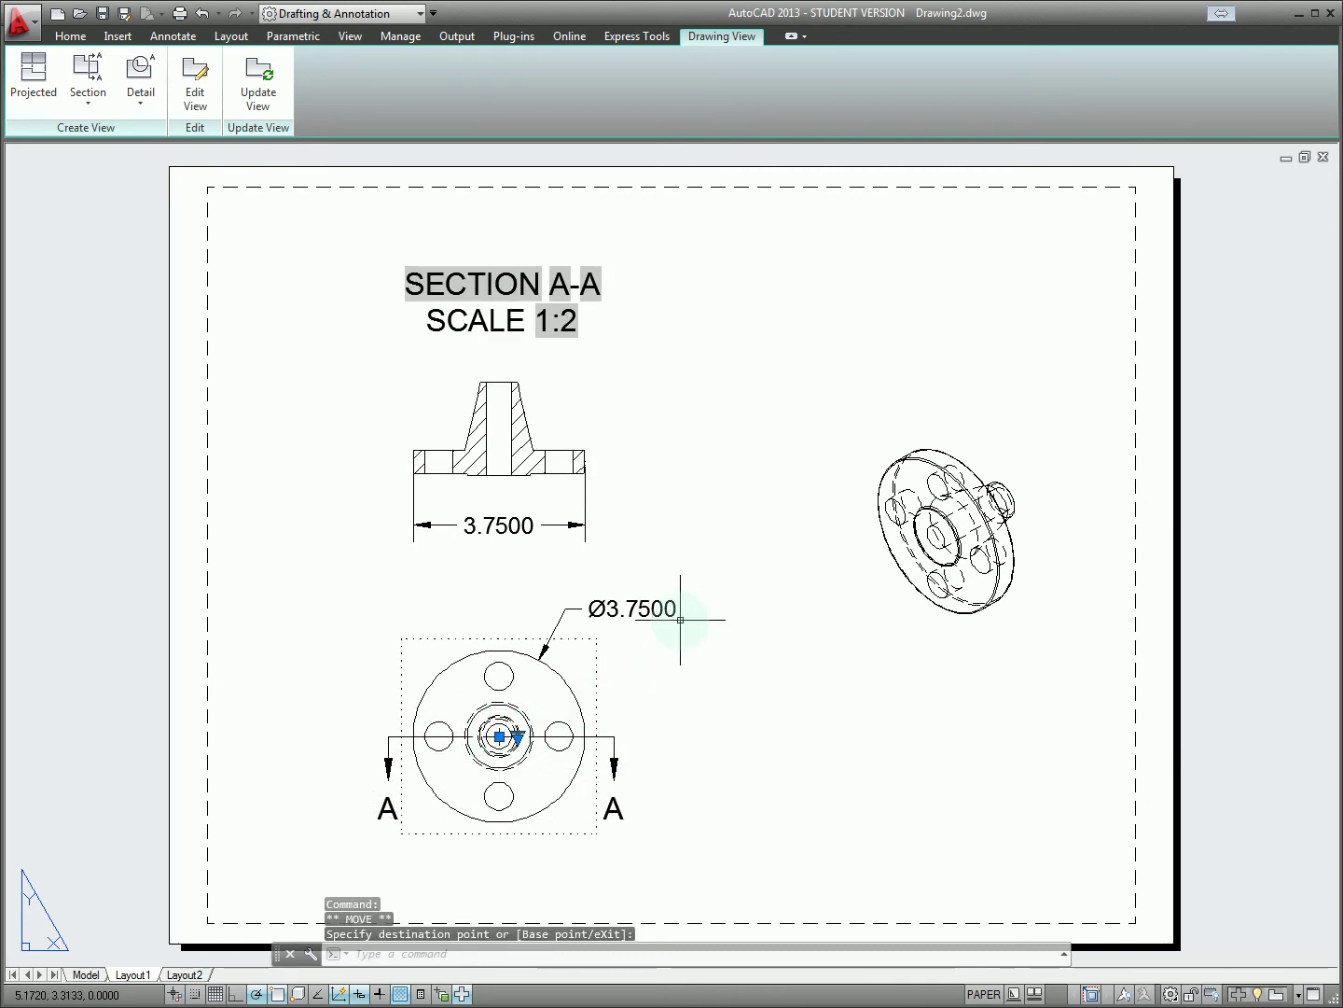
key(Escape)
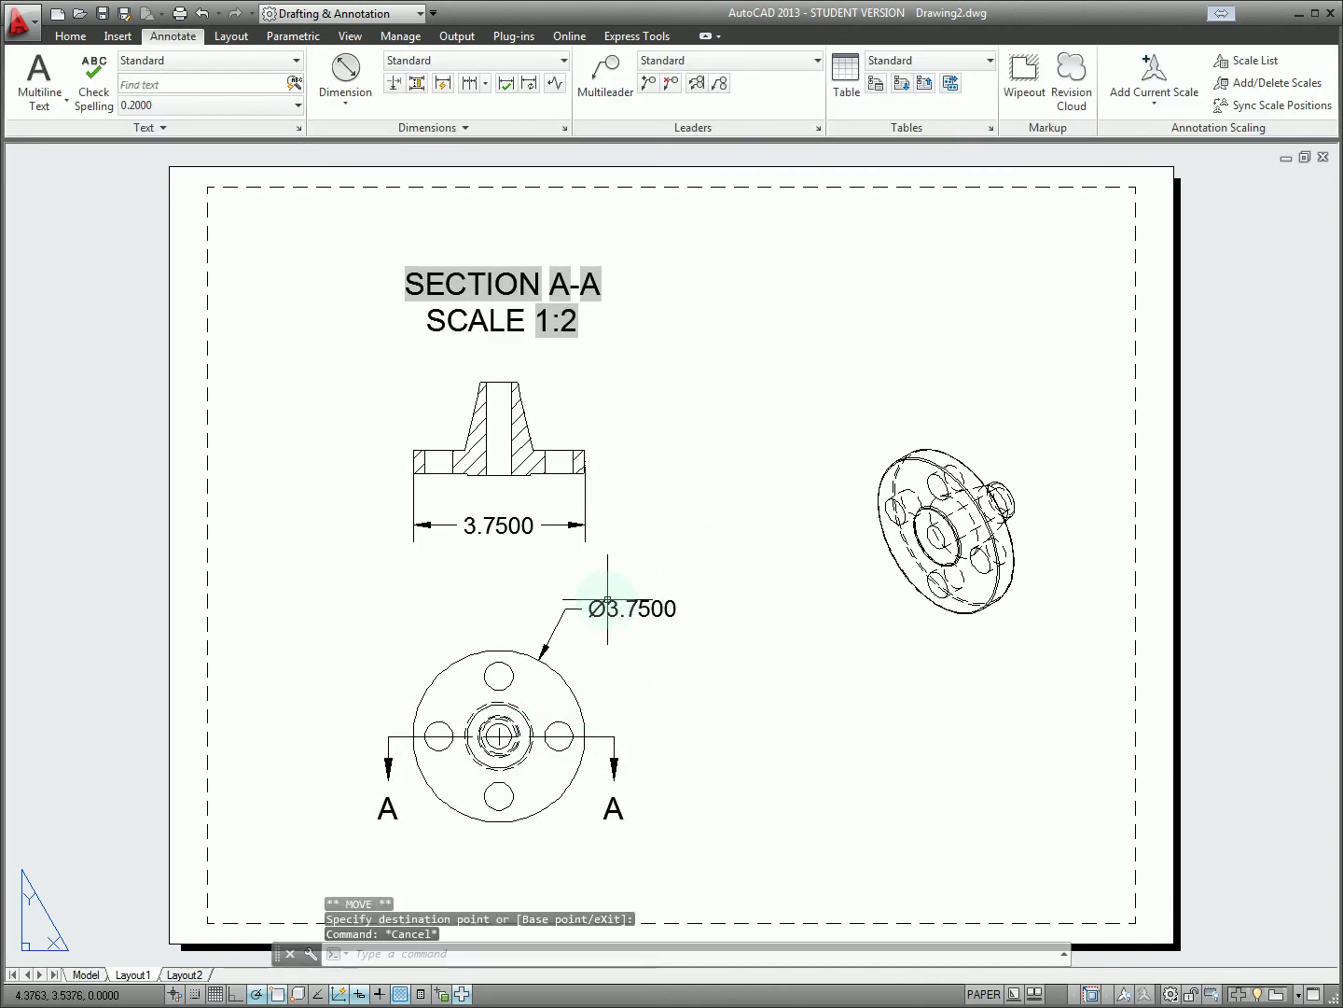
click(572, 609)
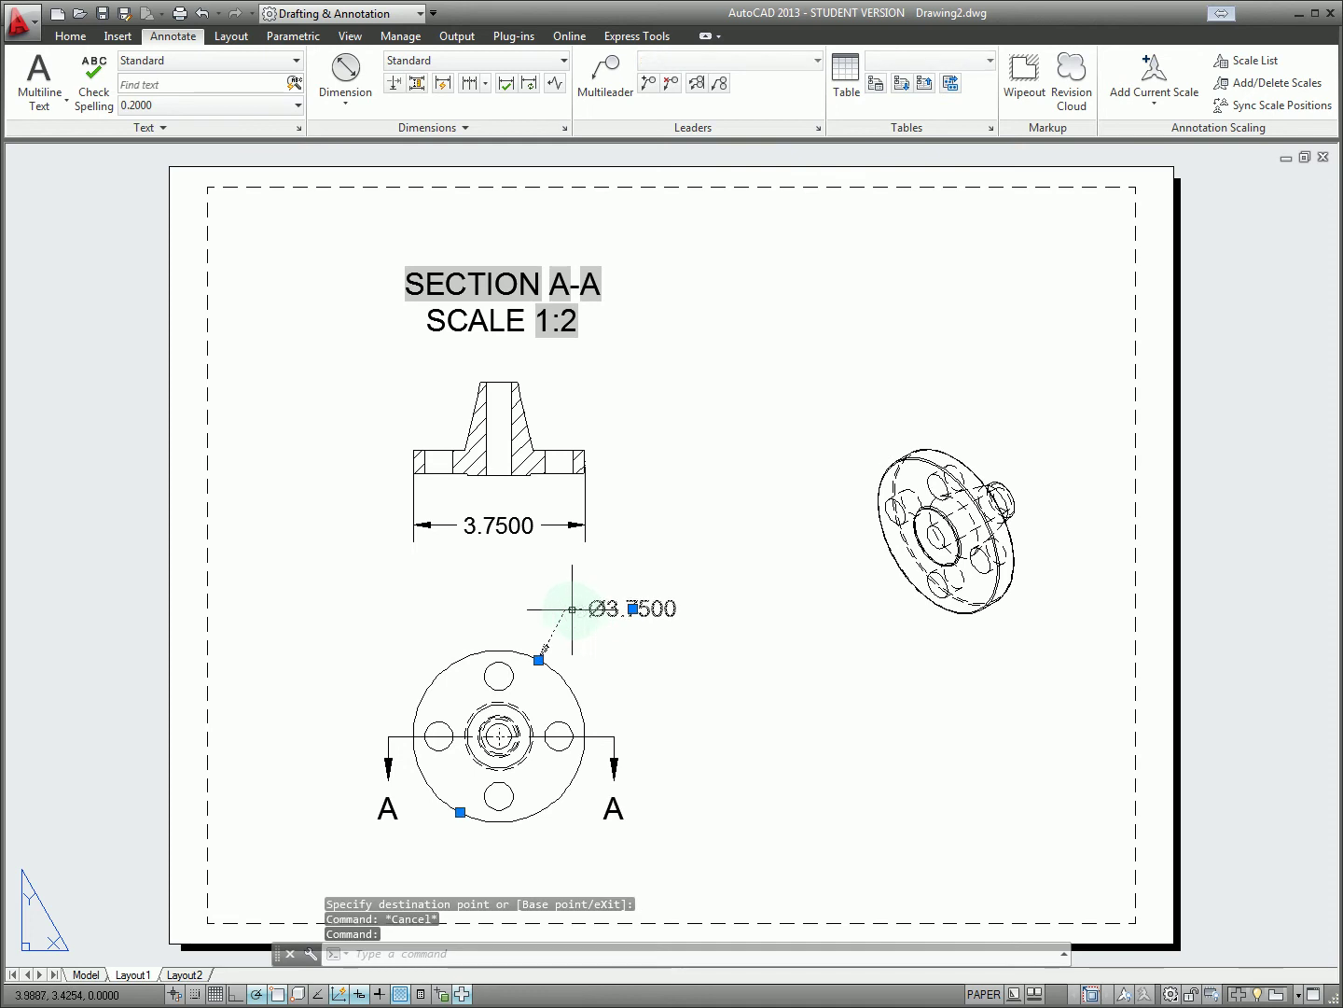
click(633, 609)
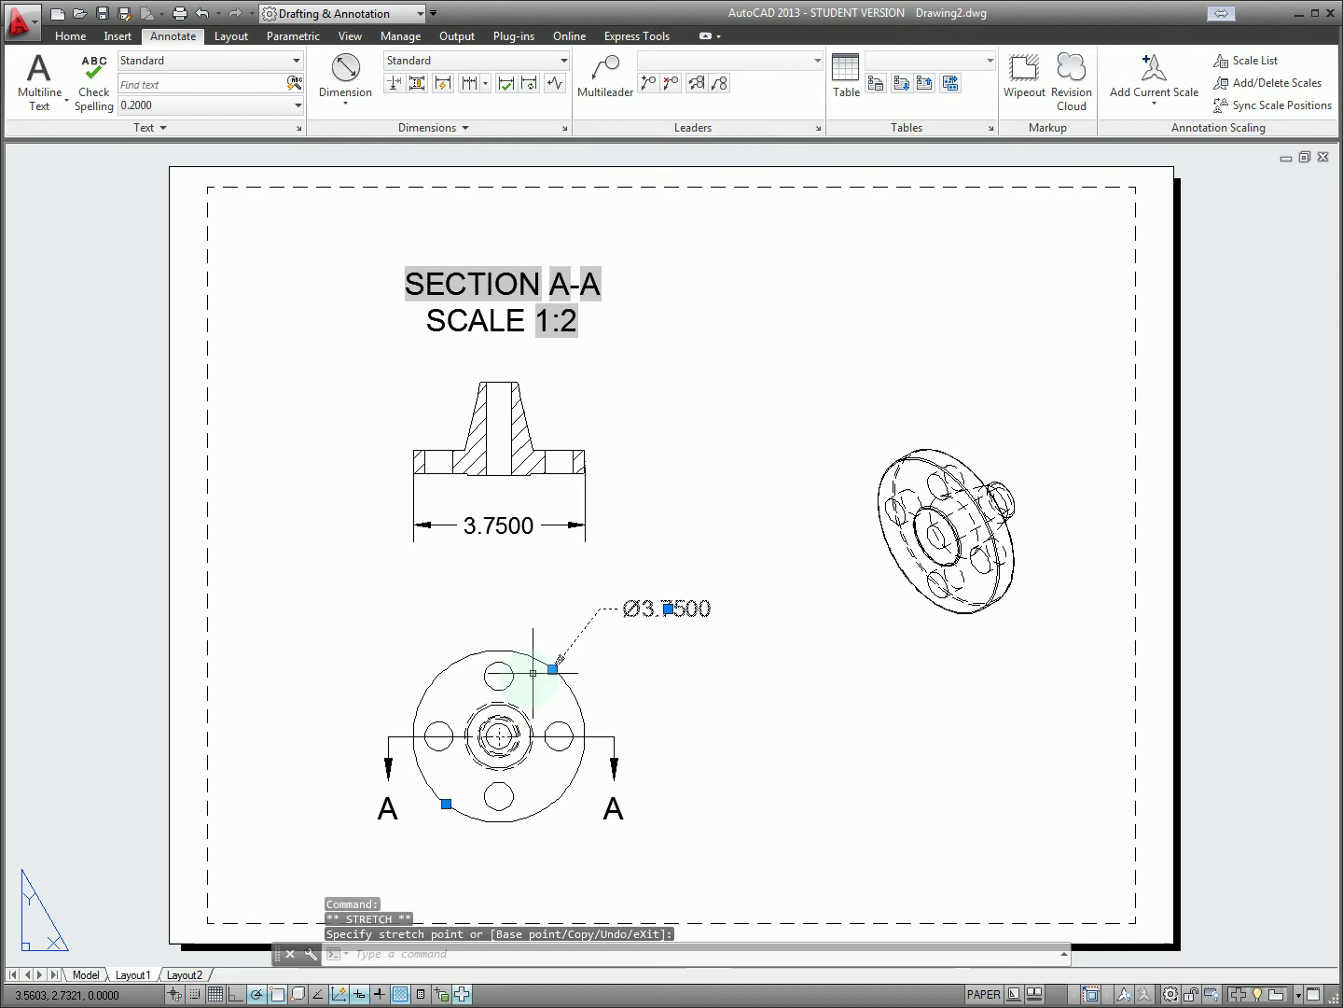
key(Escape)
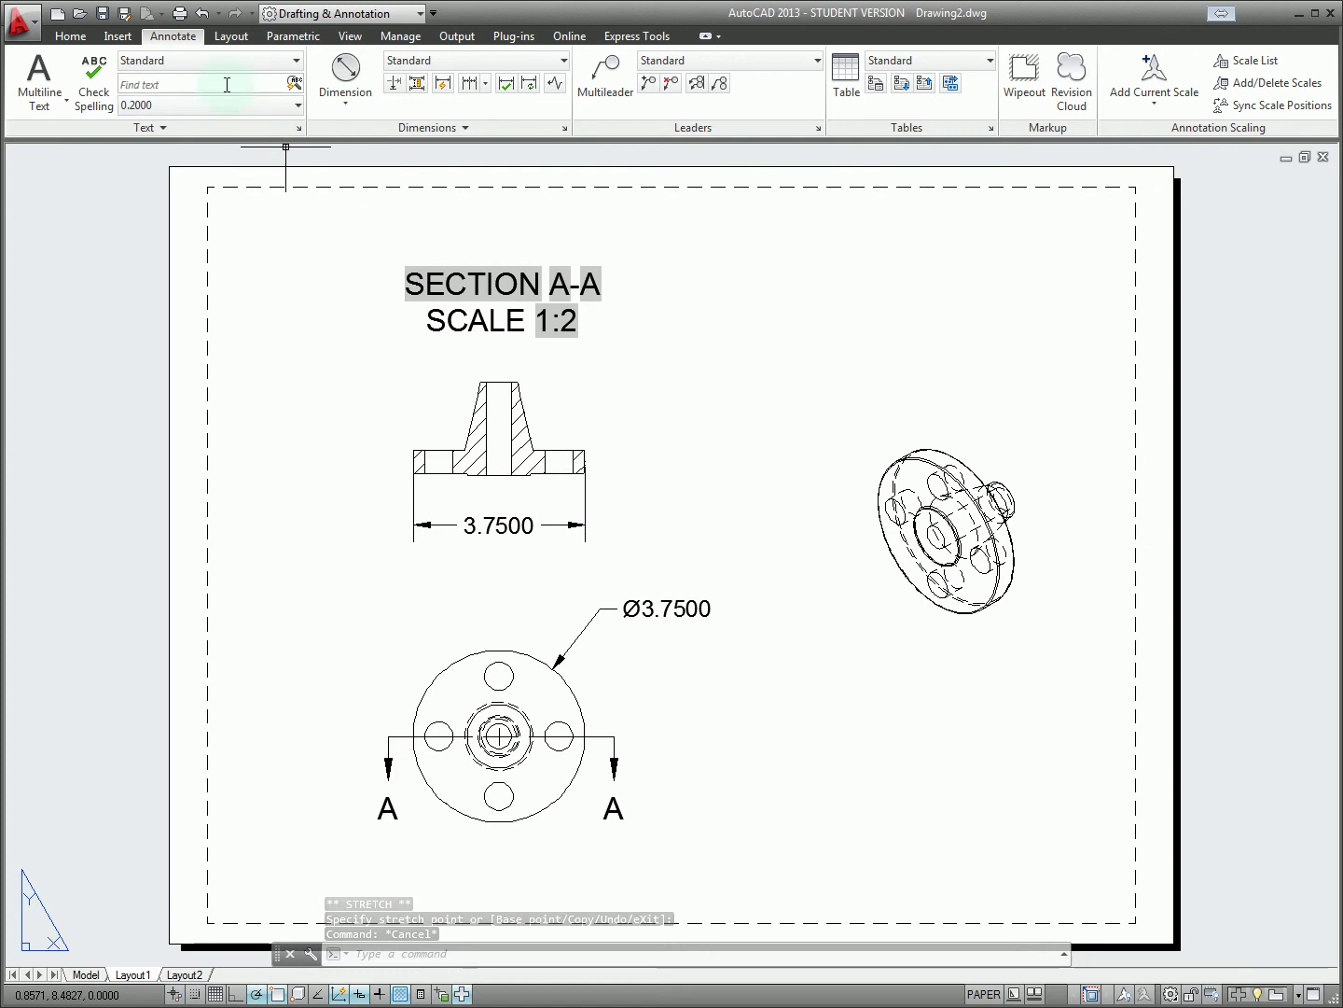
Dimension the section's 2.0000 overall height from hub top to flange bottom
click(362, 113)
click(359, 124)
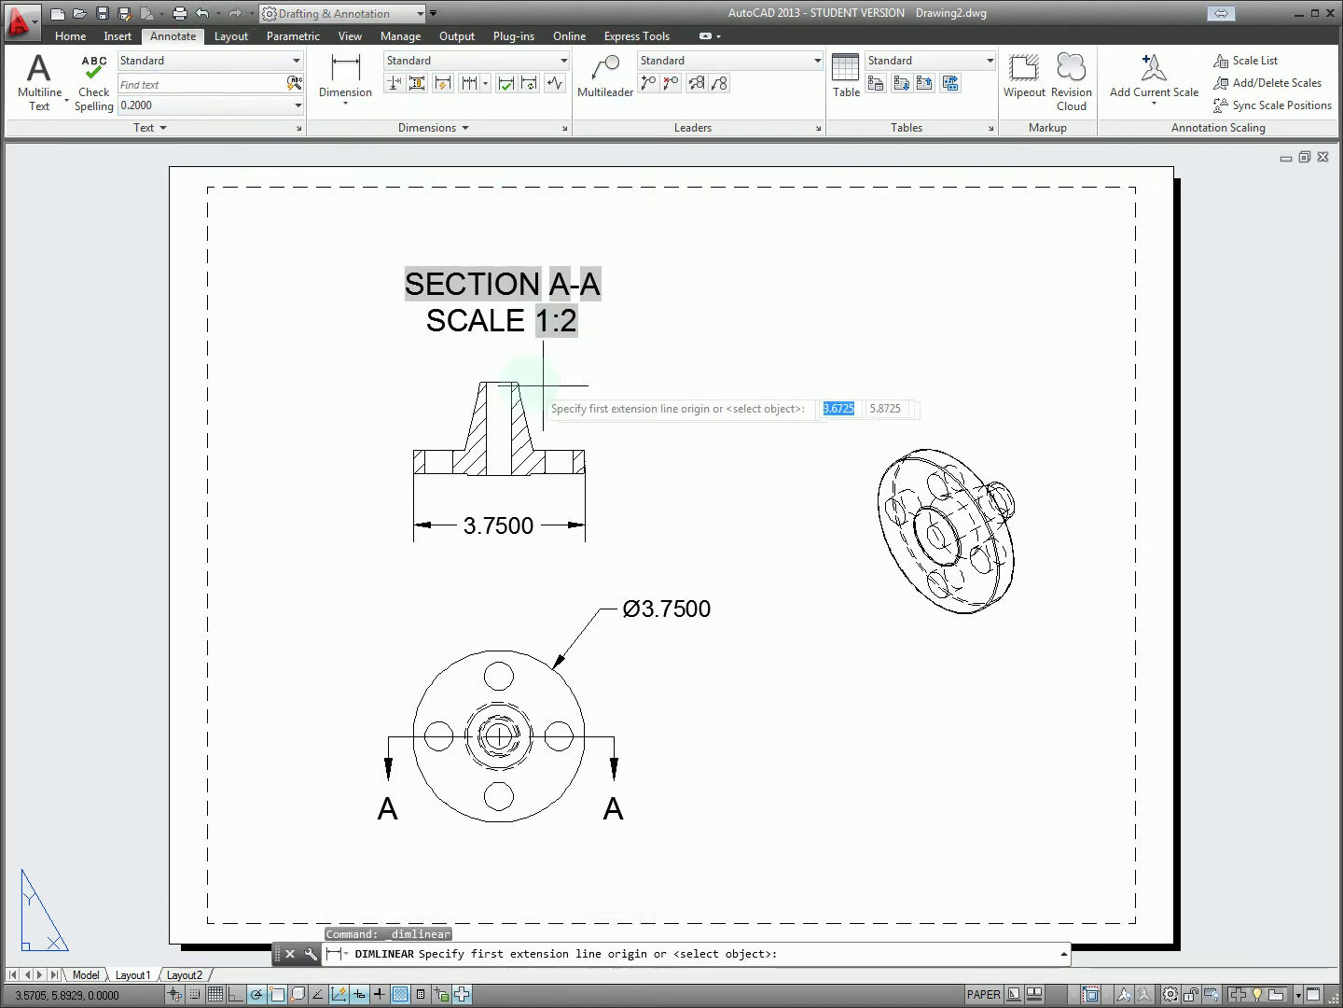
click(515, 382)
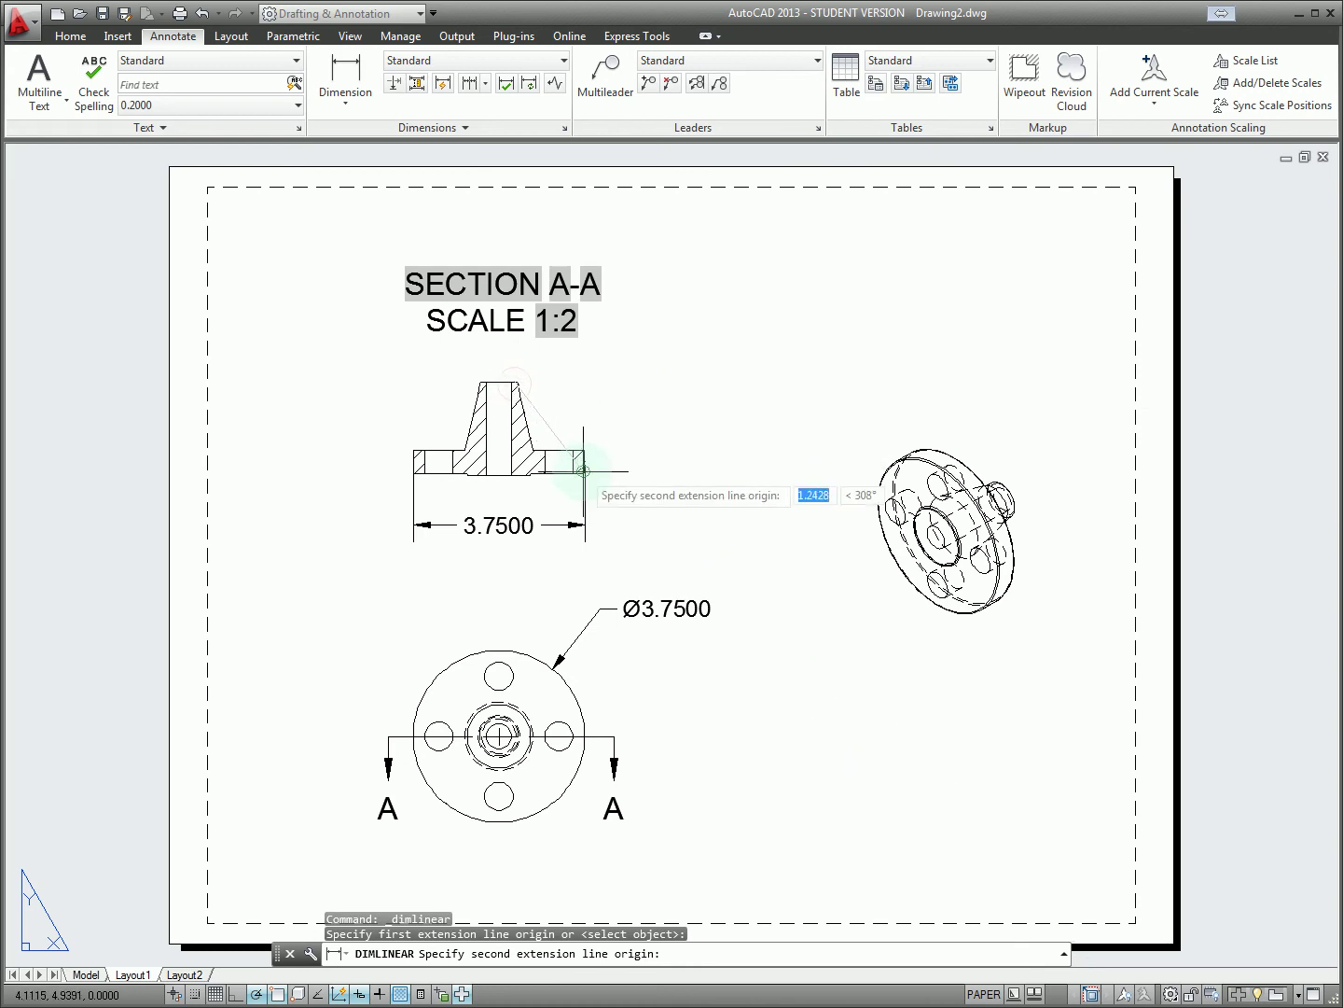
click(584, 472)
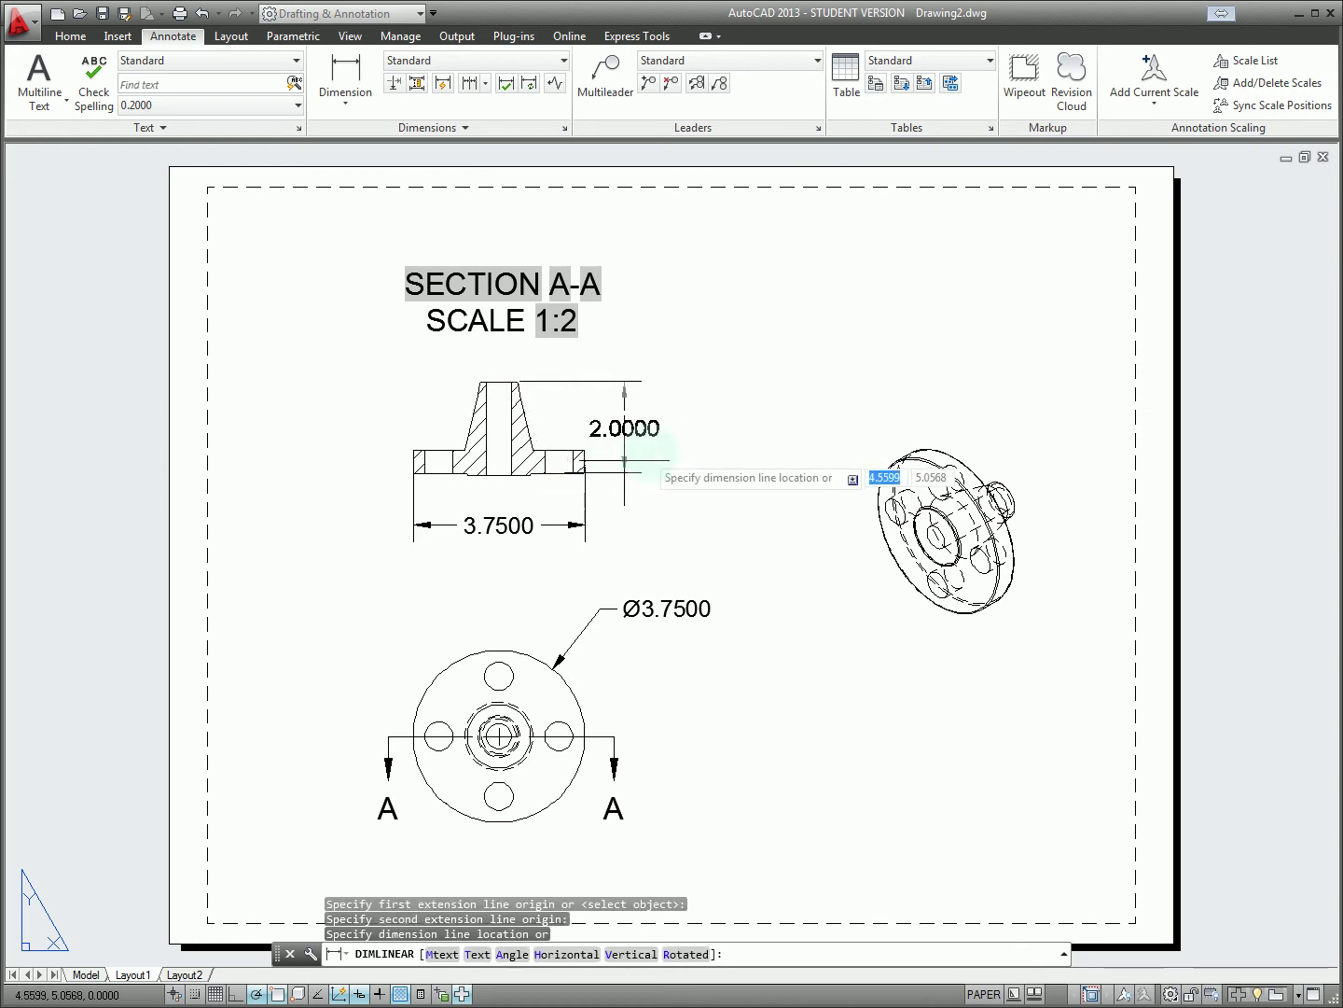
click(659, 453)
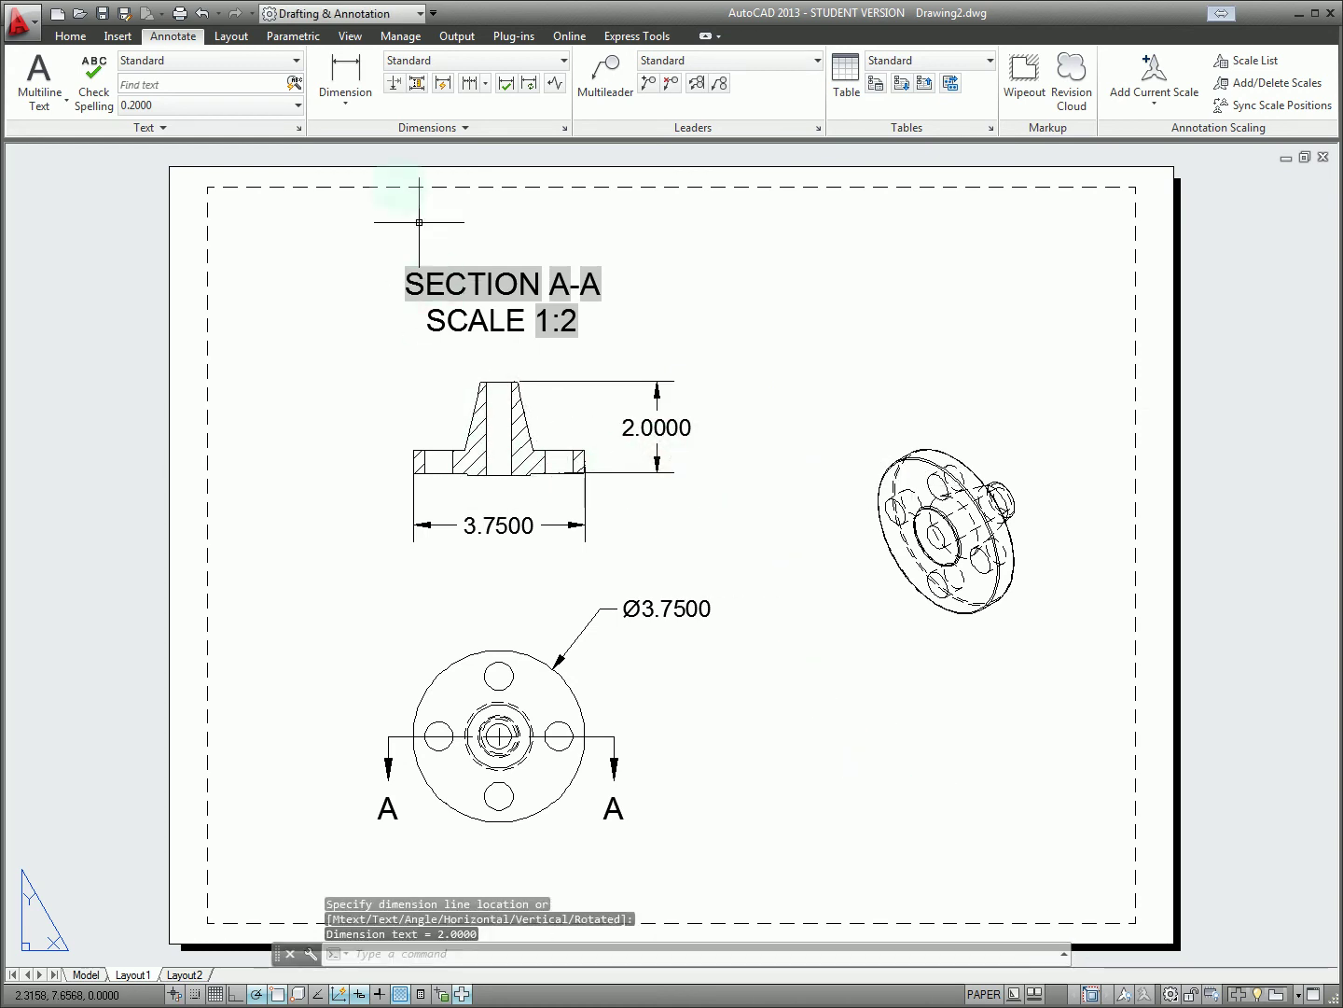
Add a 0.5025 flange-thickness dimension and move its text further left
click(345, 81)
scroll(406, 469, up, 4)
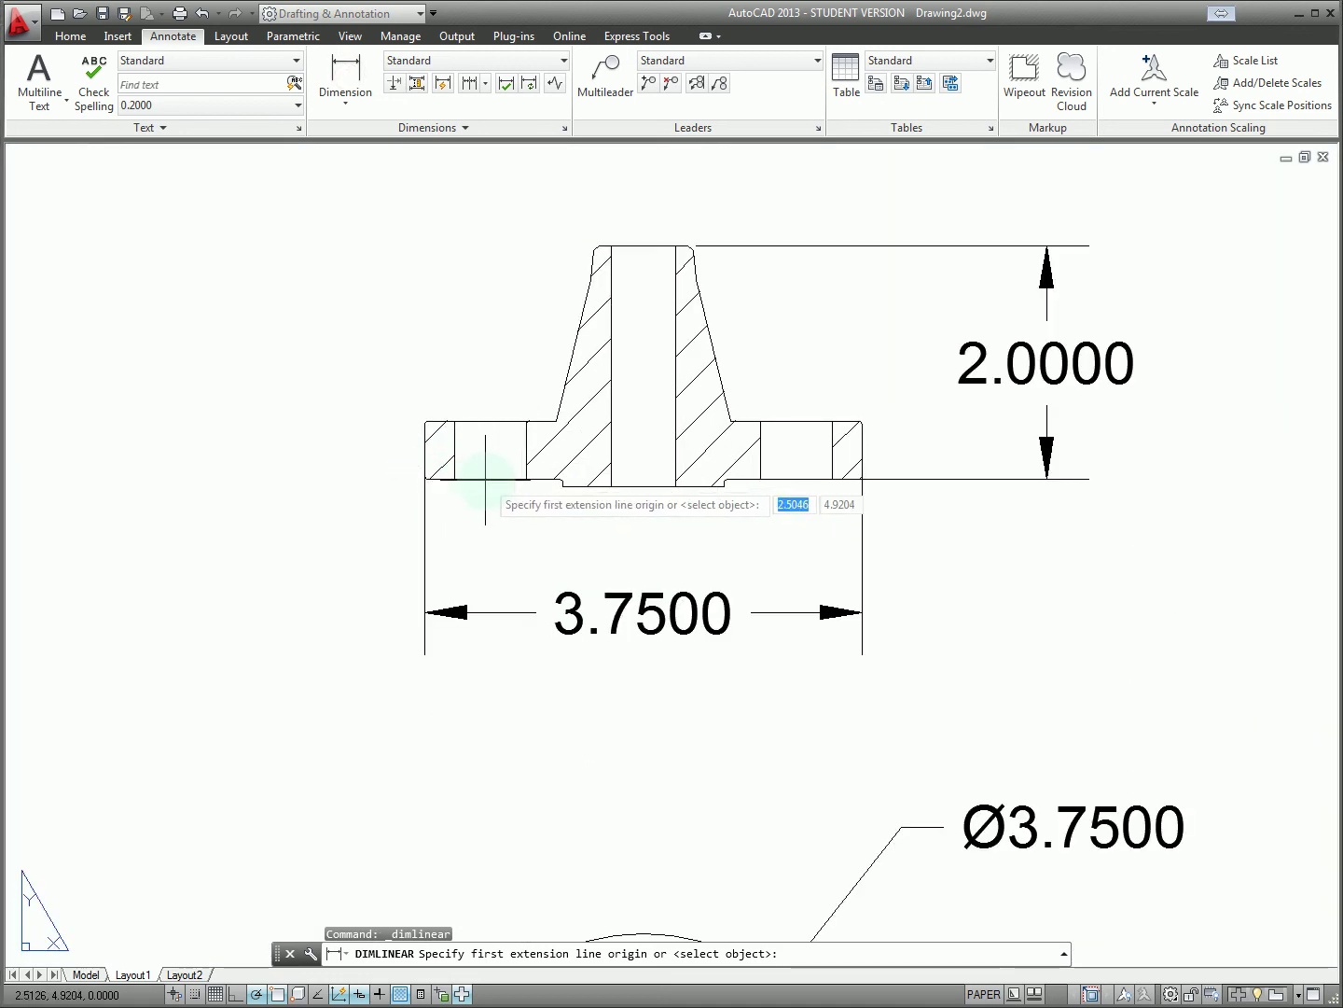
click(485, 478)
click(486, 421)
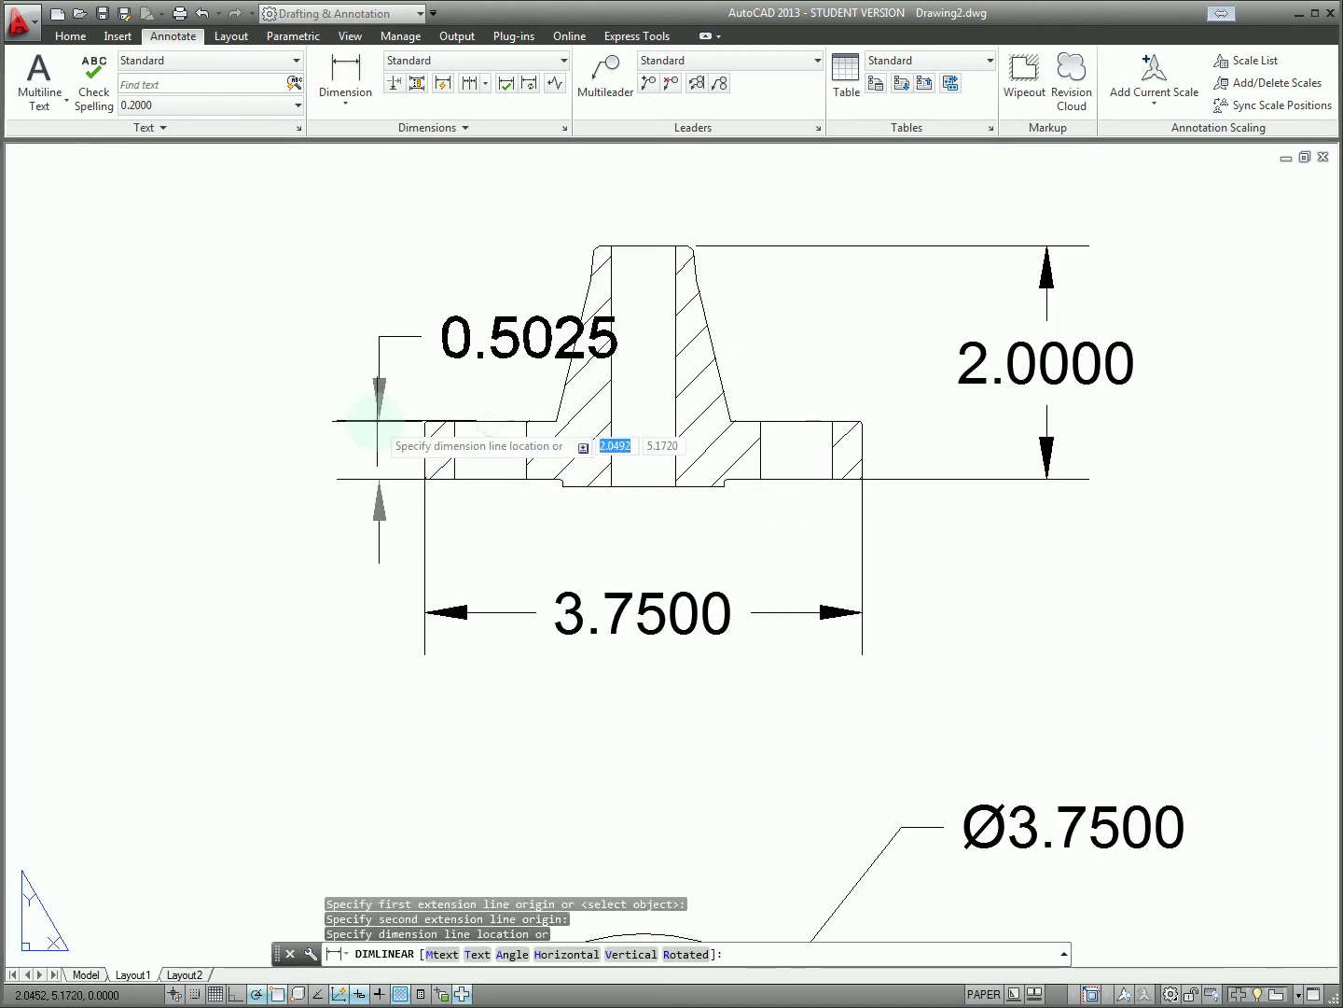
click(358, 419)
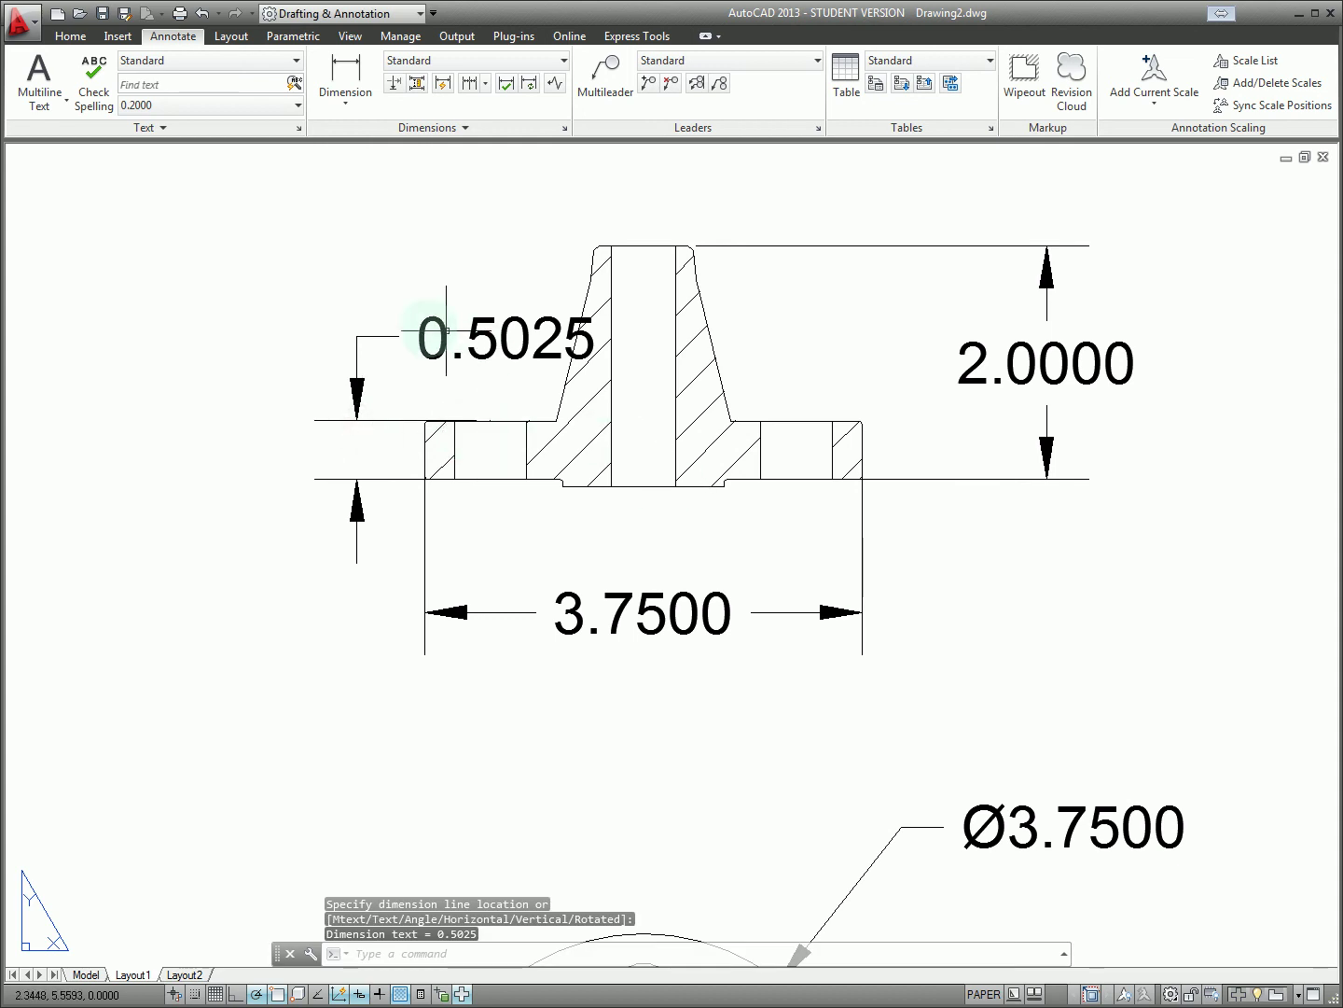
click(614, 341)
click(516, 336)
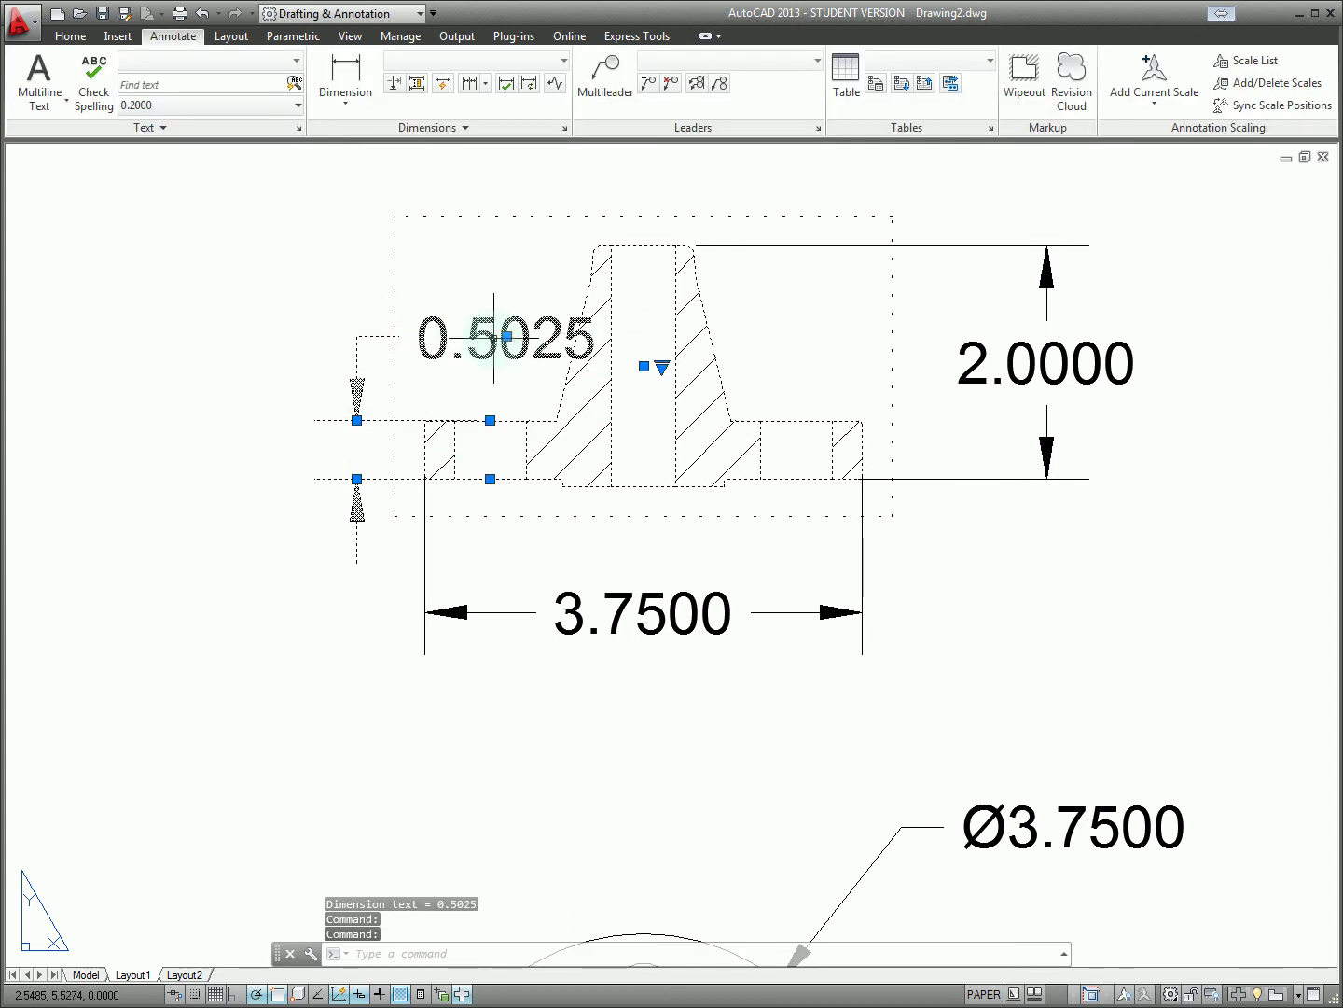
click(507, 336)
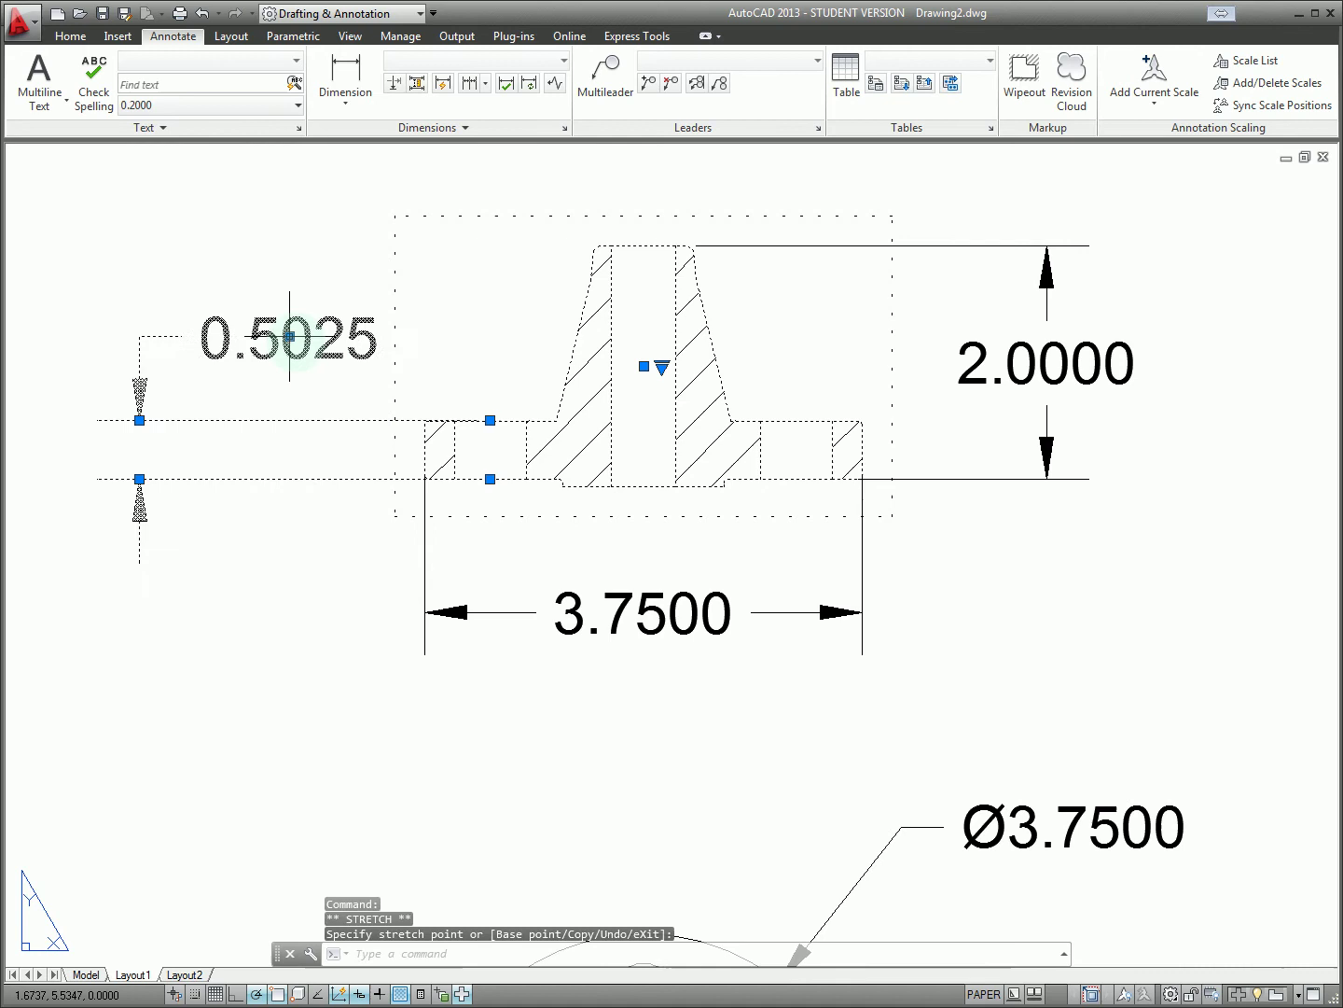
click(290, 336)
scroll(381, 412, down, 2)
key(Escape)
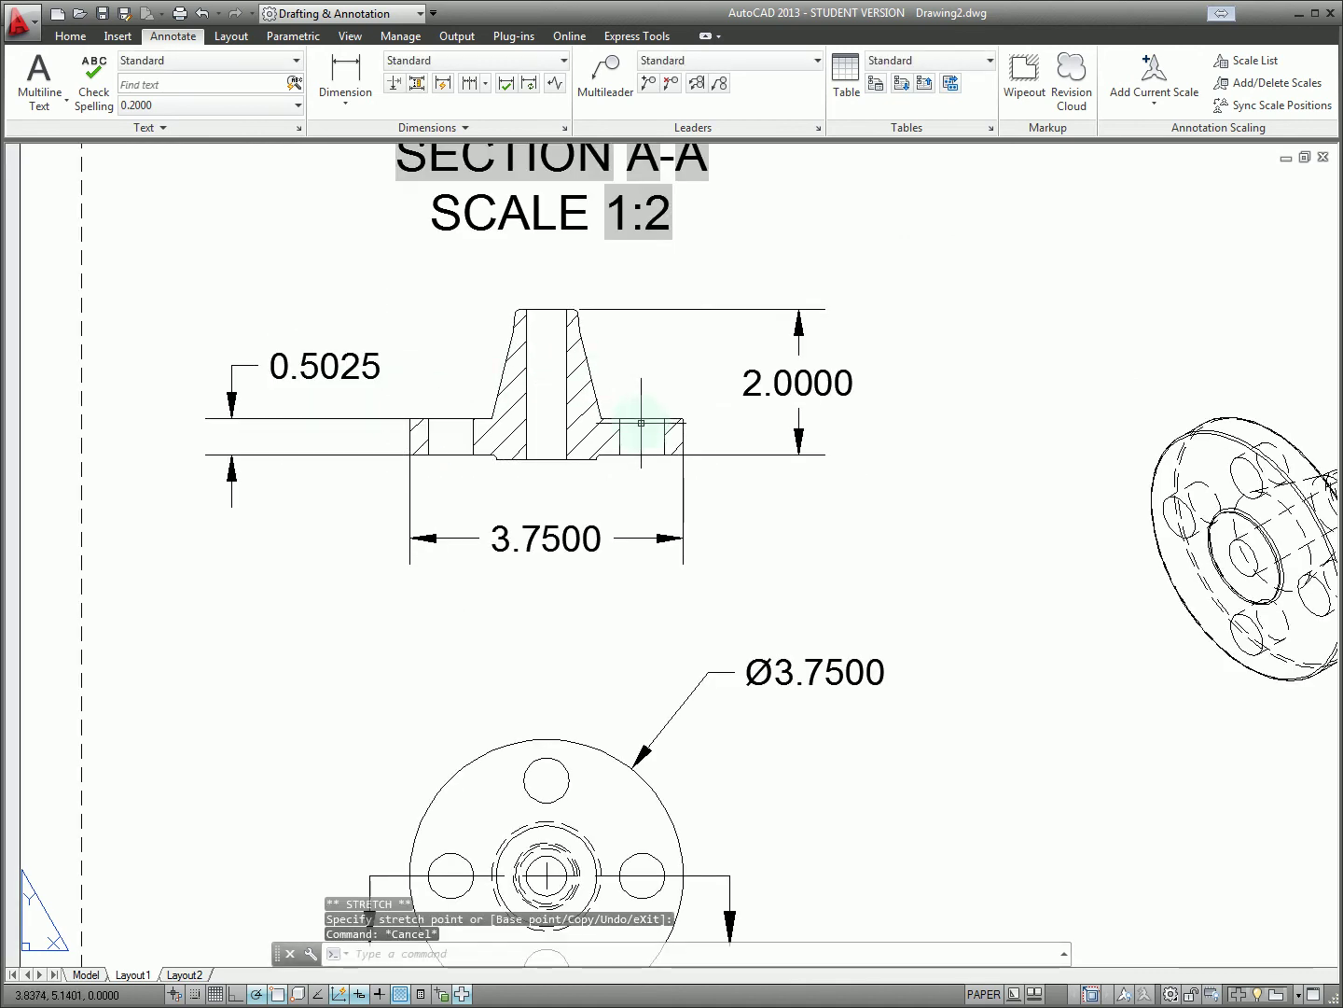
scroll(642, 423, down, 2)
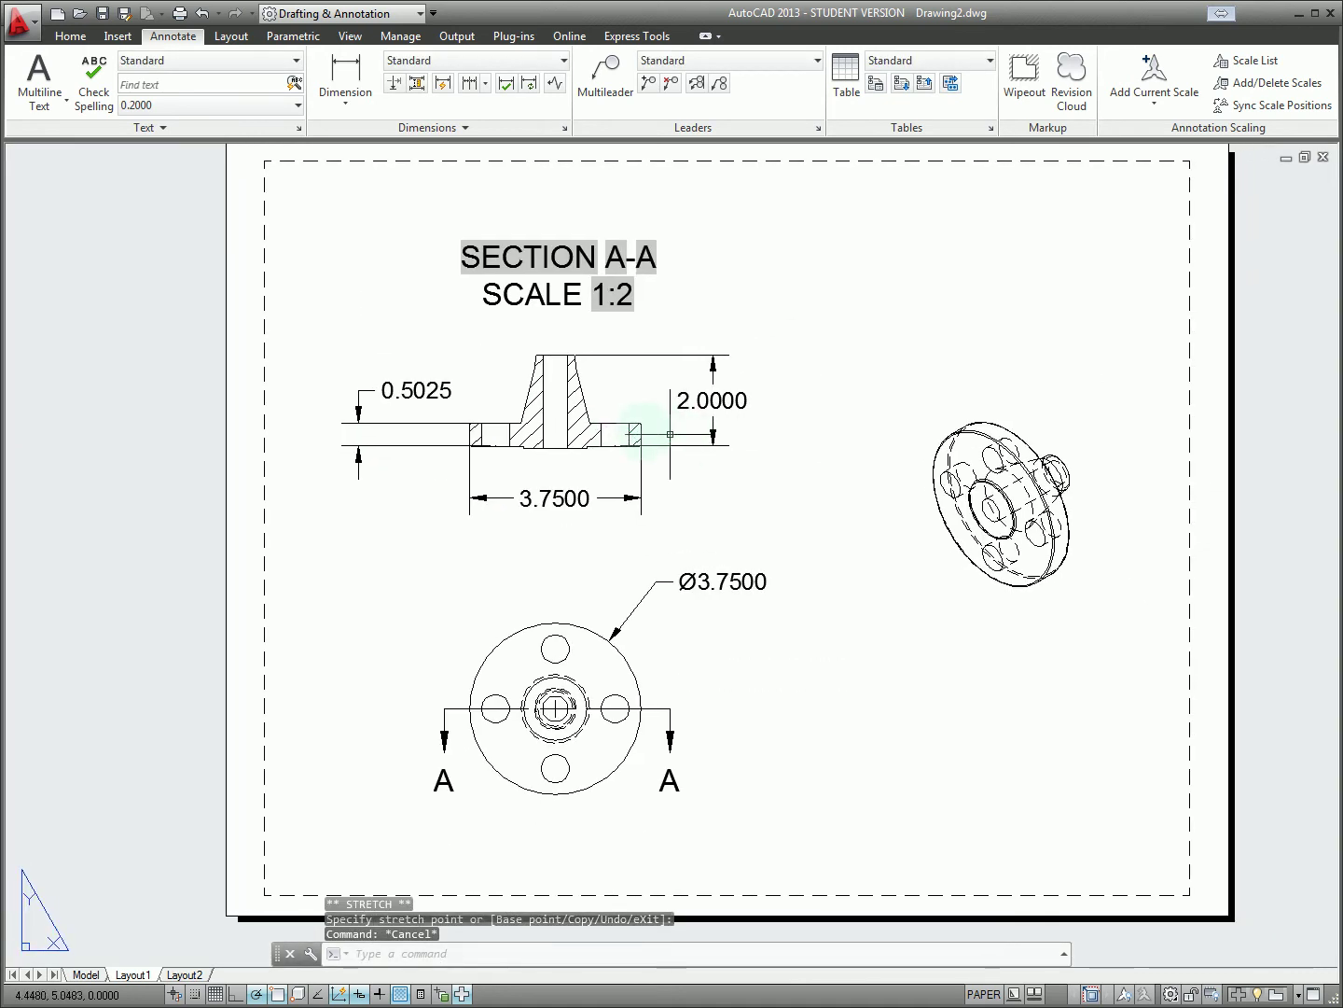
Draw a vertical line down the section view's bore and put it on the MD_Hidden layer
click(71, 35)
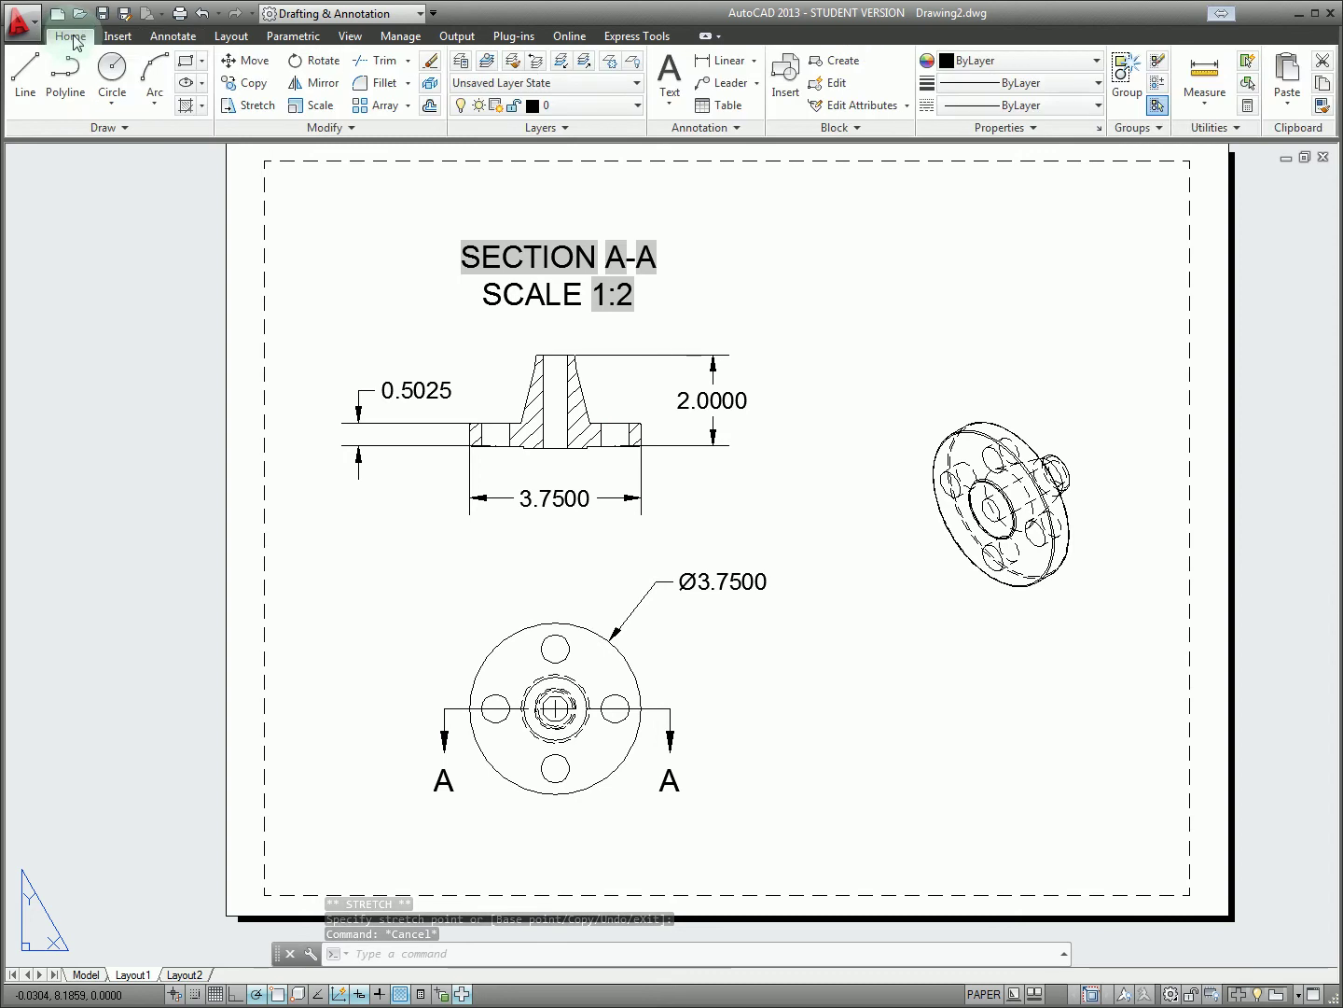
click(25, 73)
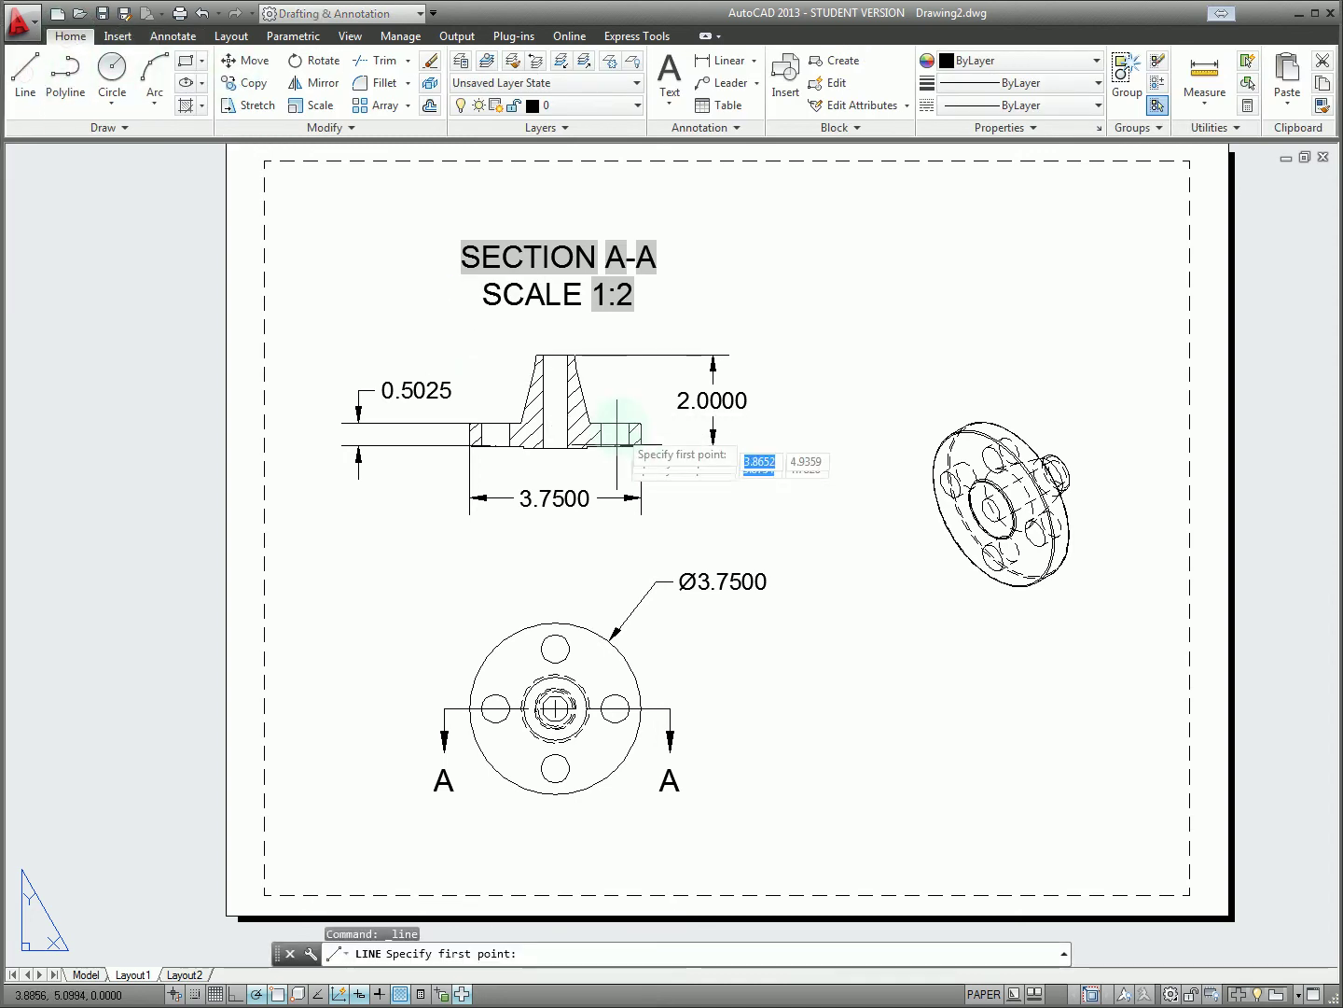
click(554, 356)
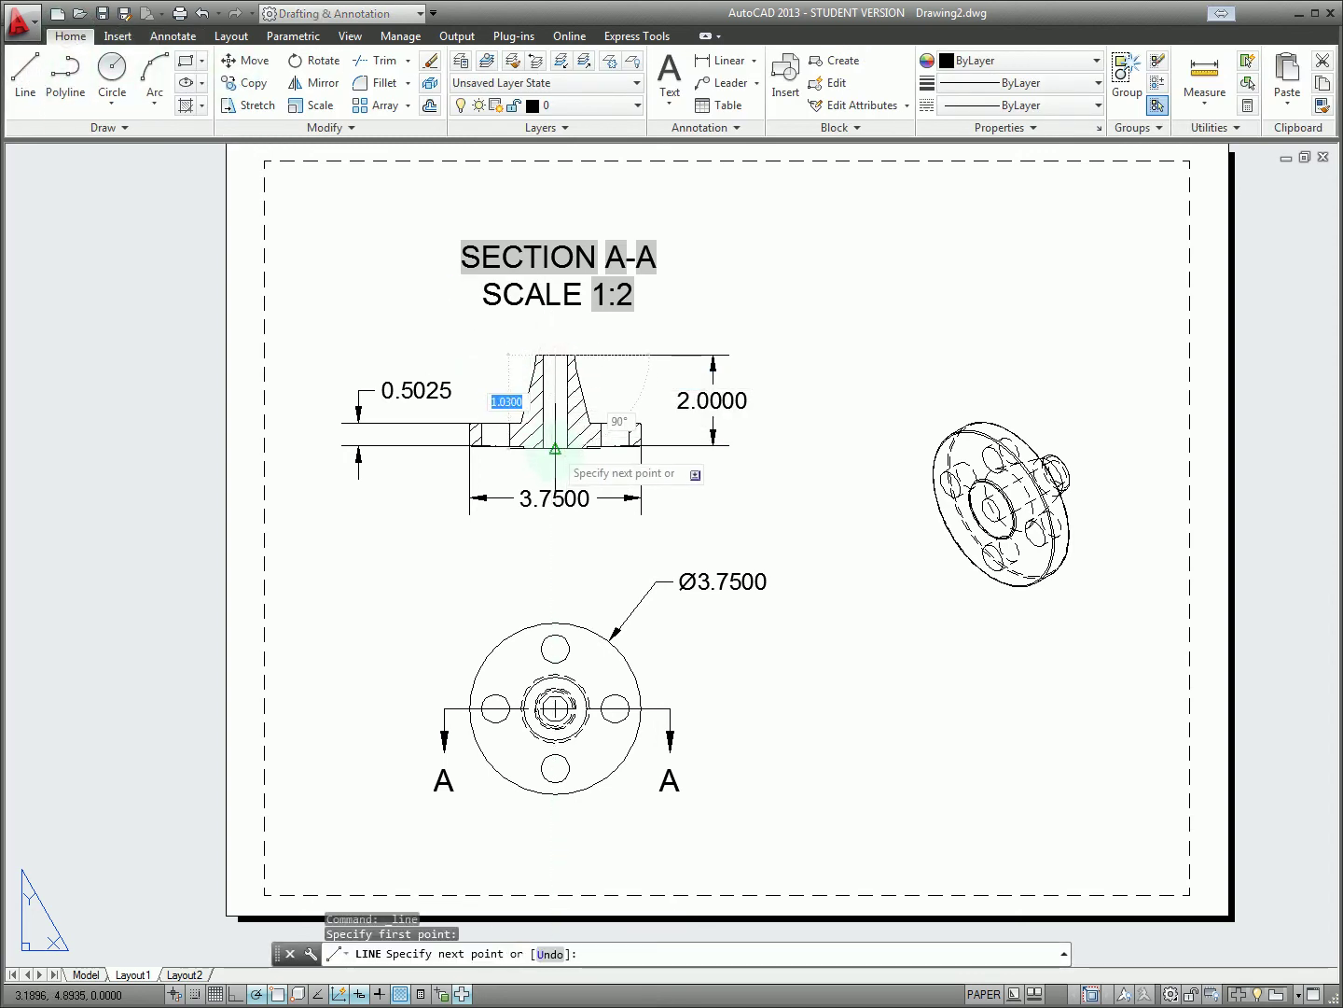
click(555, 448)
key(Escape)
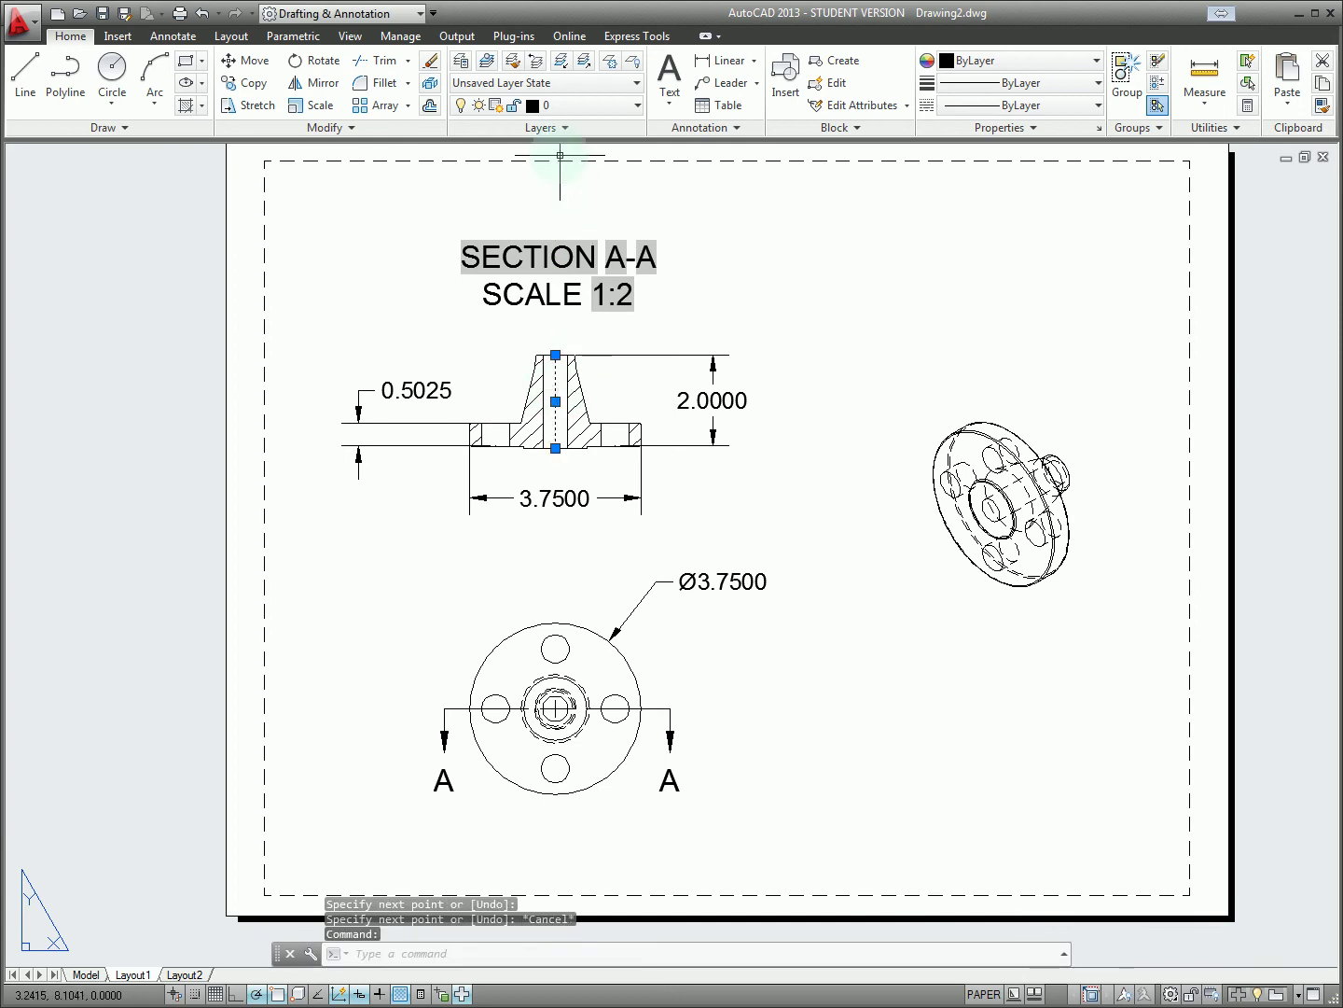
click(584, 105)
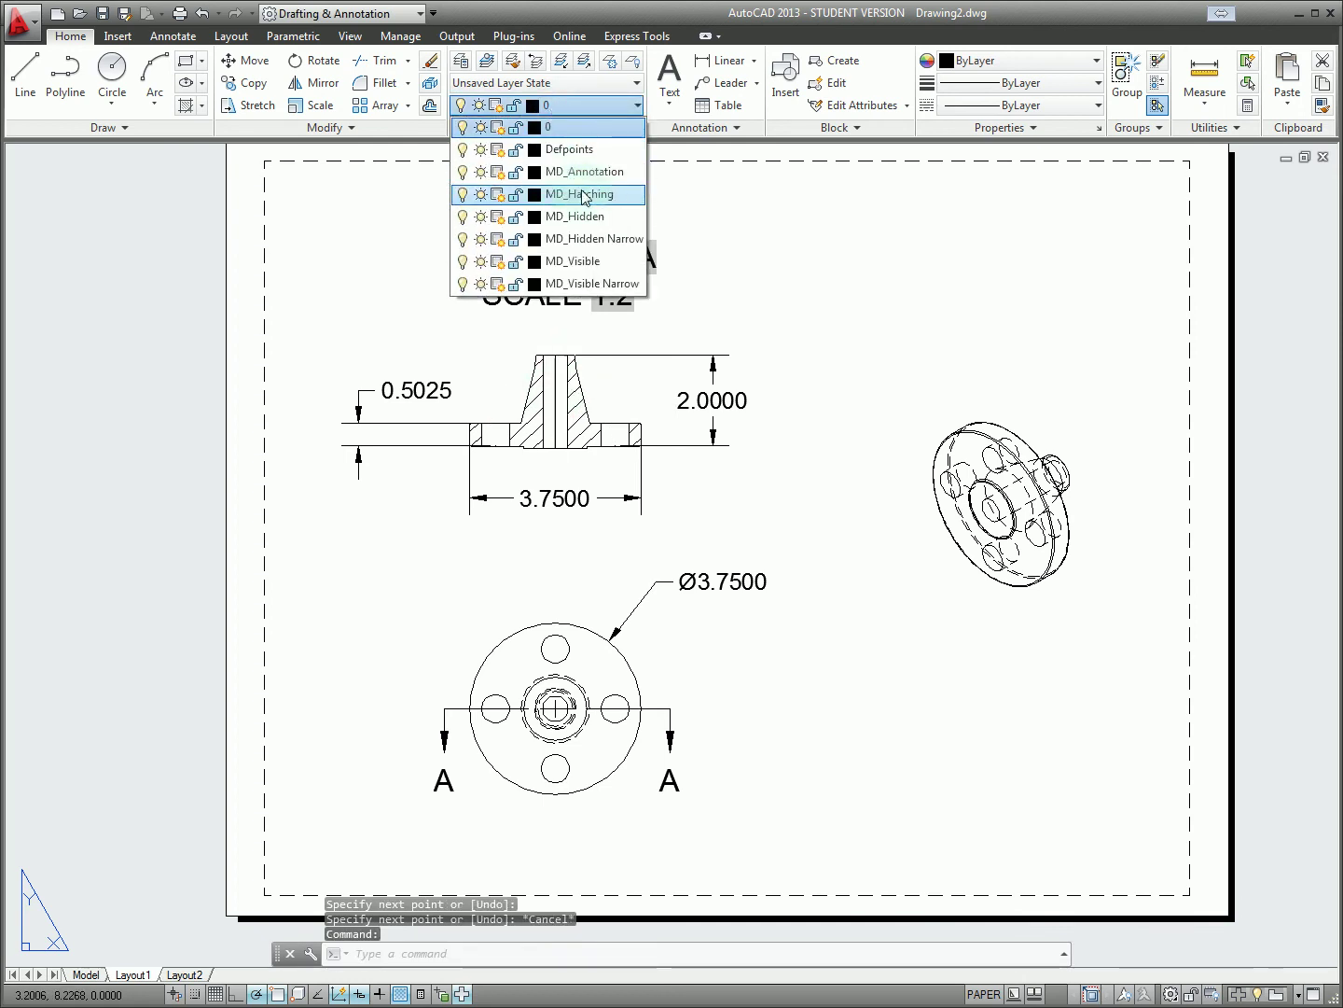
click(601, 216)
key(Escape)
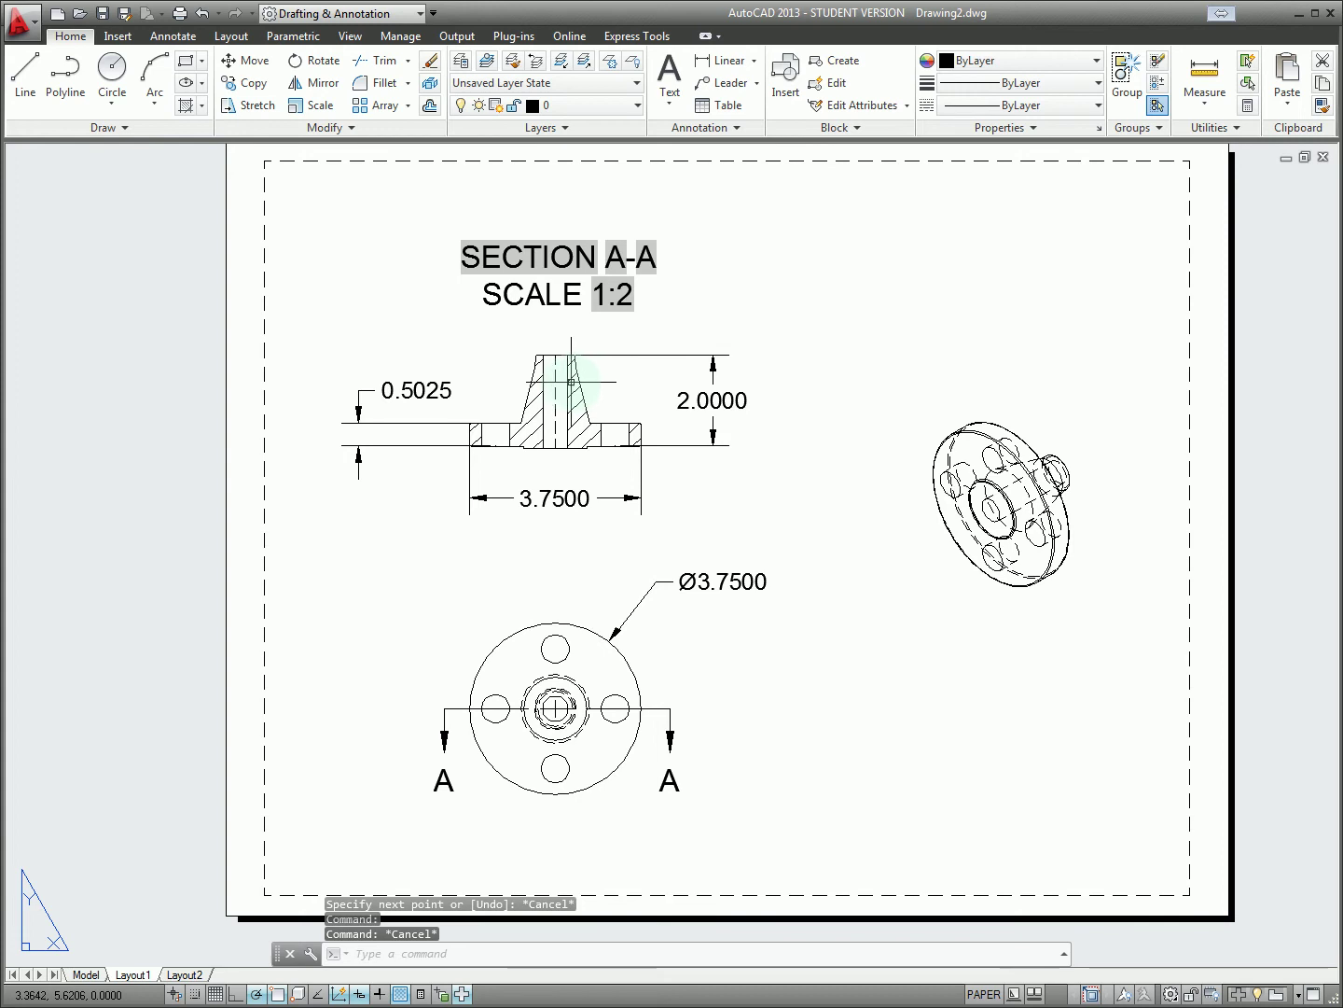
Grip-stretch the centre line's top end upward so it extends above the hub
click(556, 416)
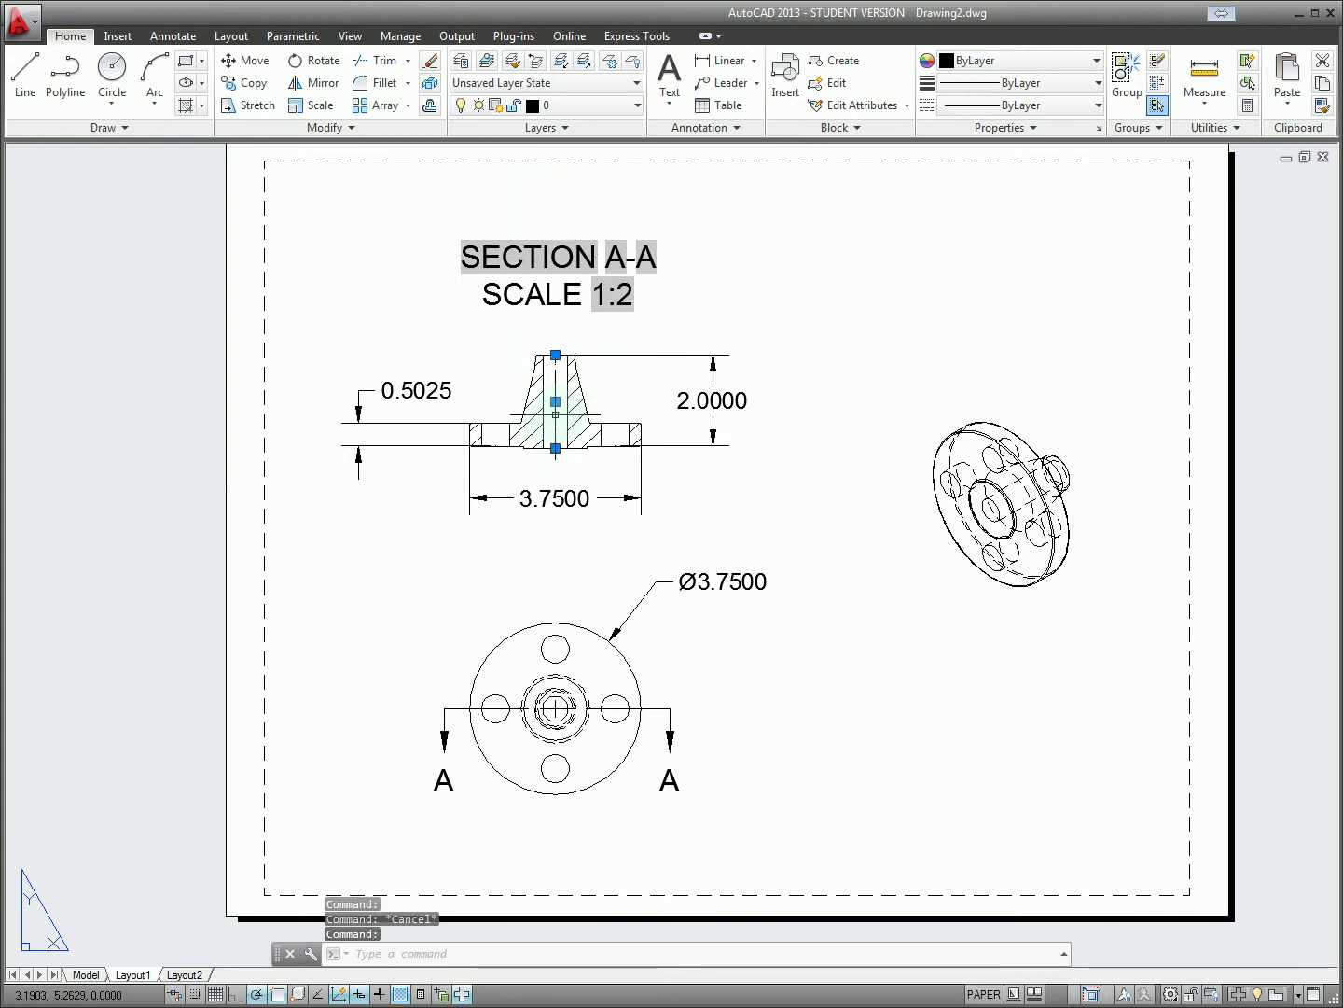
click(556, 356)
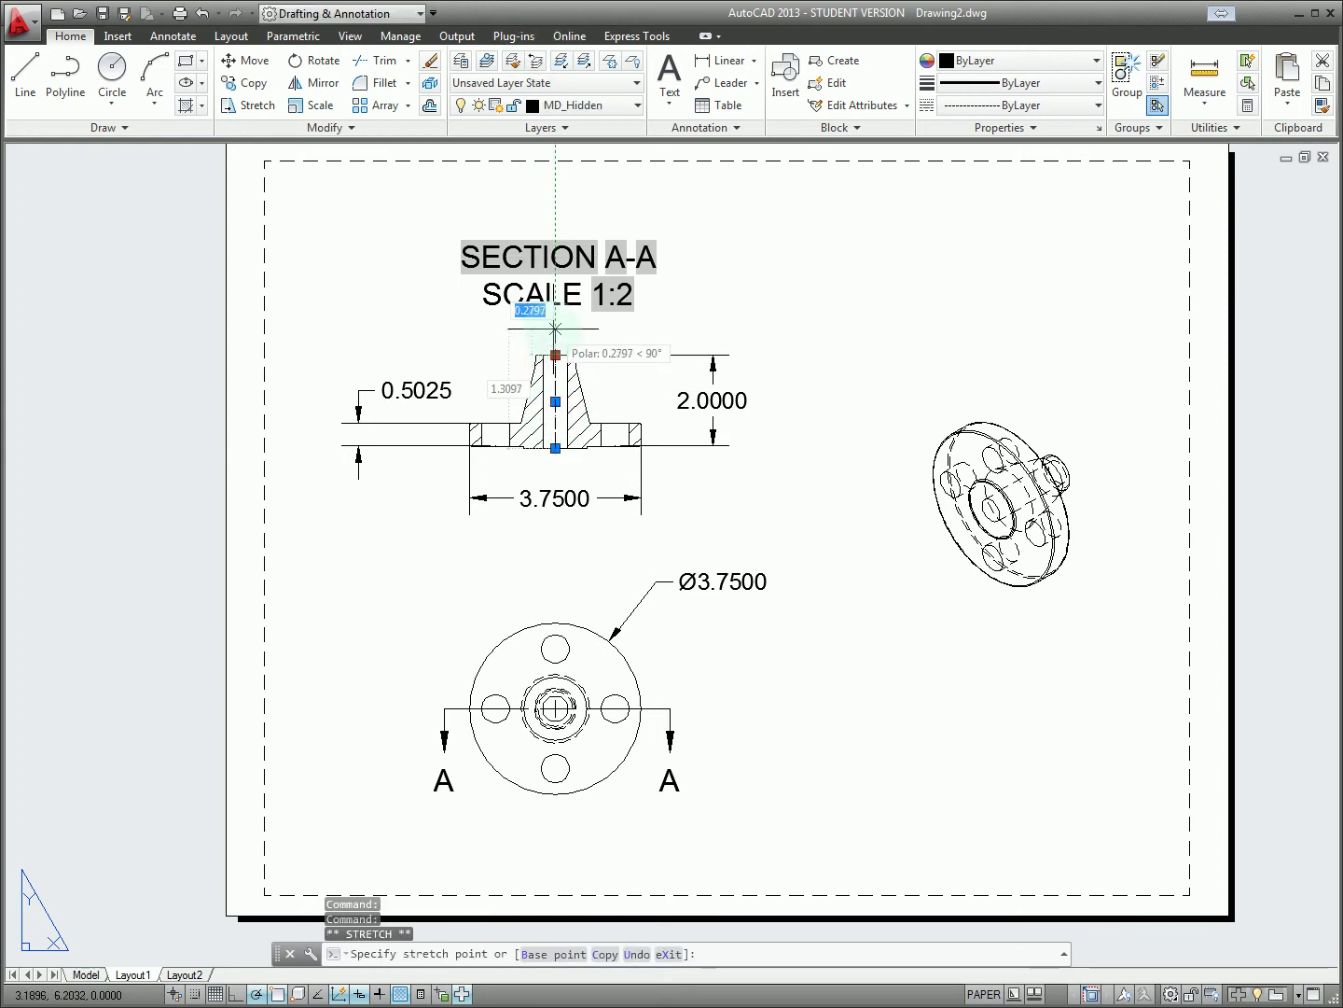
click(556, 328)
key(Escape)
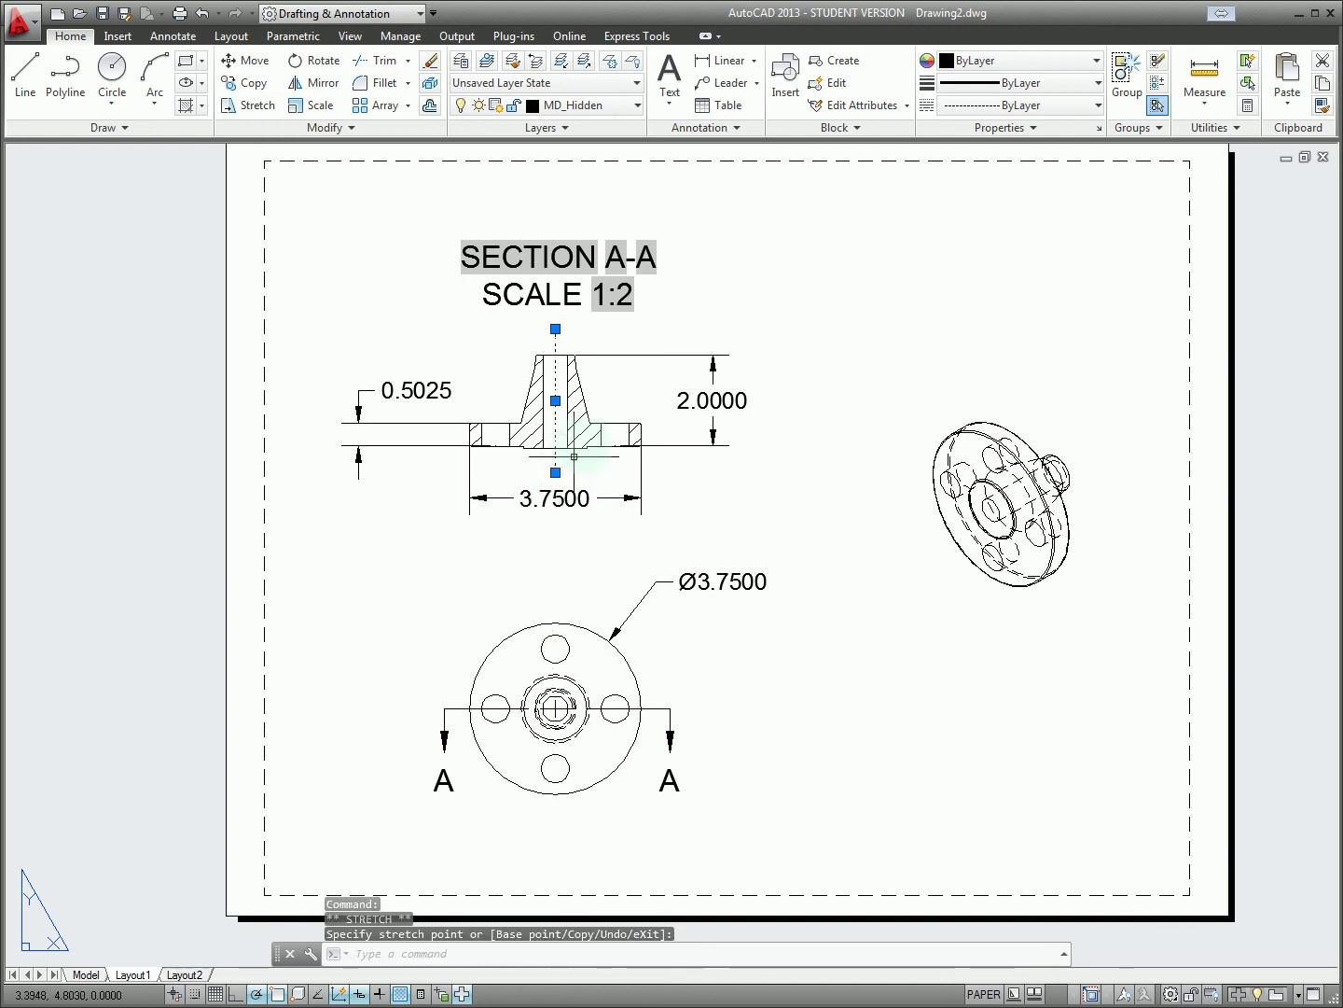
click(578, 414)
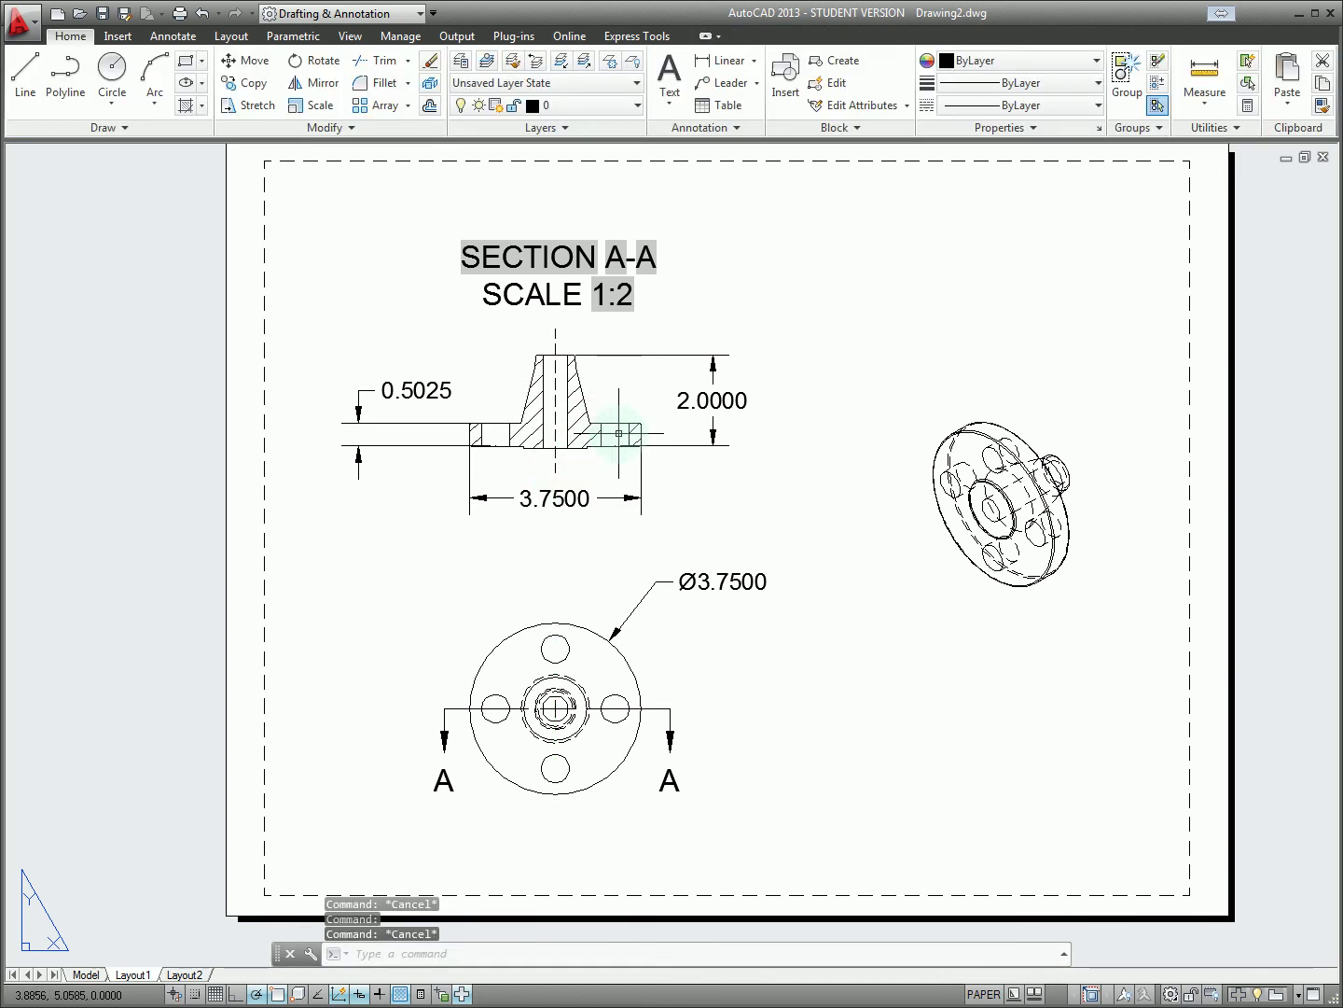
Grip-move the section view down, then place it slightly higher on the sheet
click(555, 402)
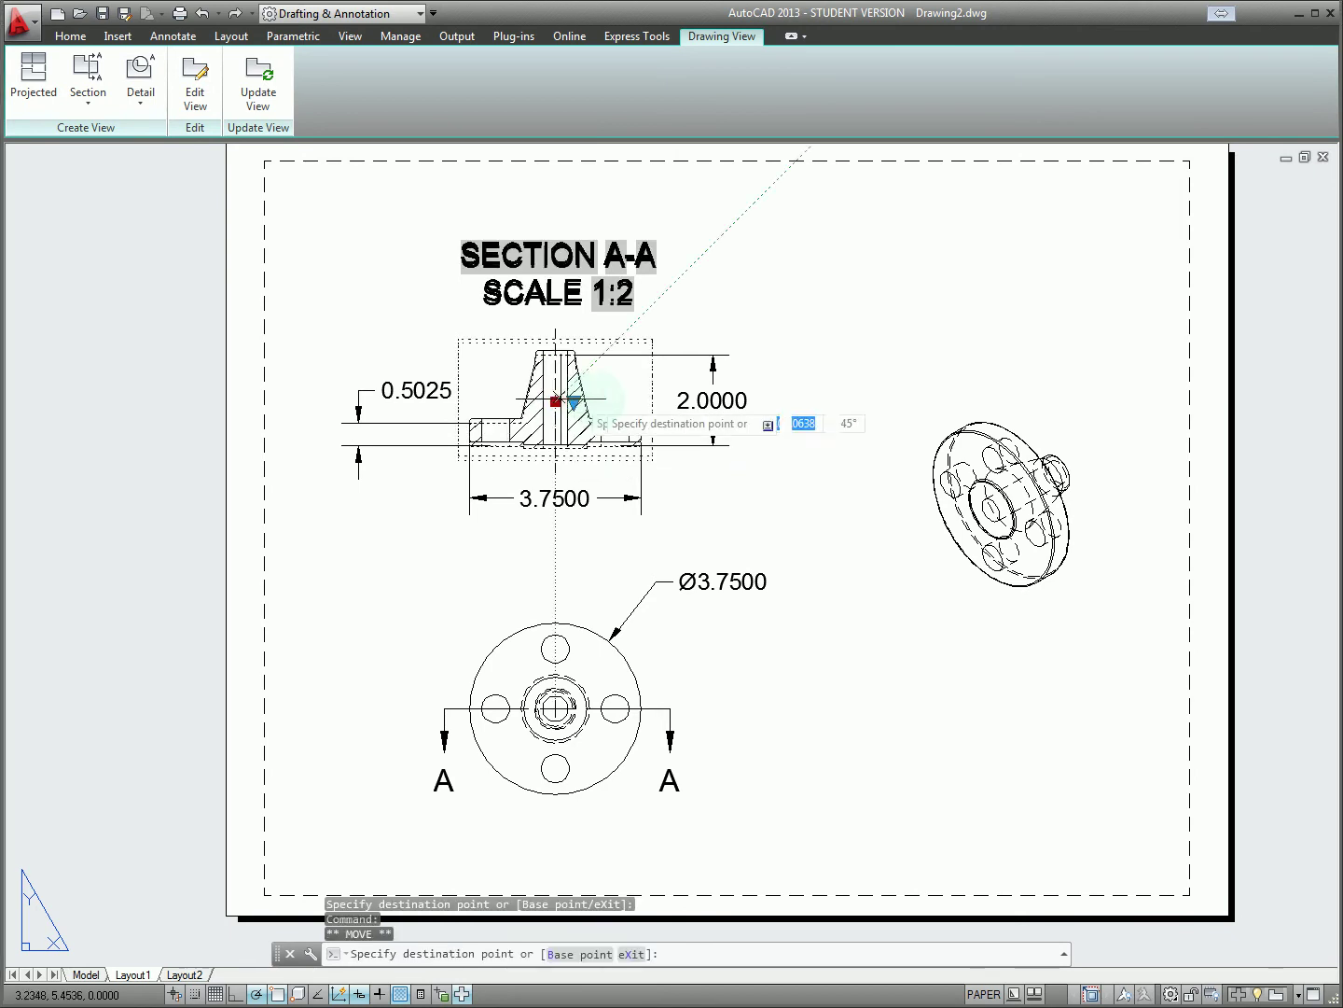
click(556, 506)
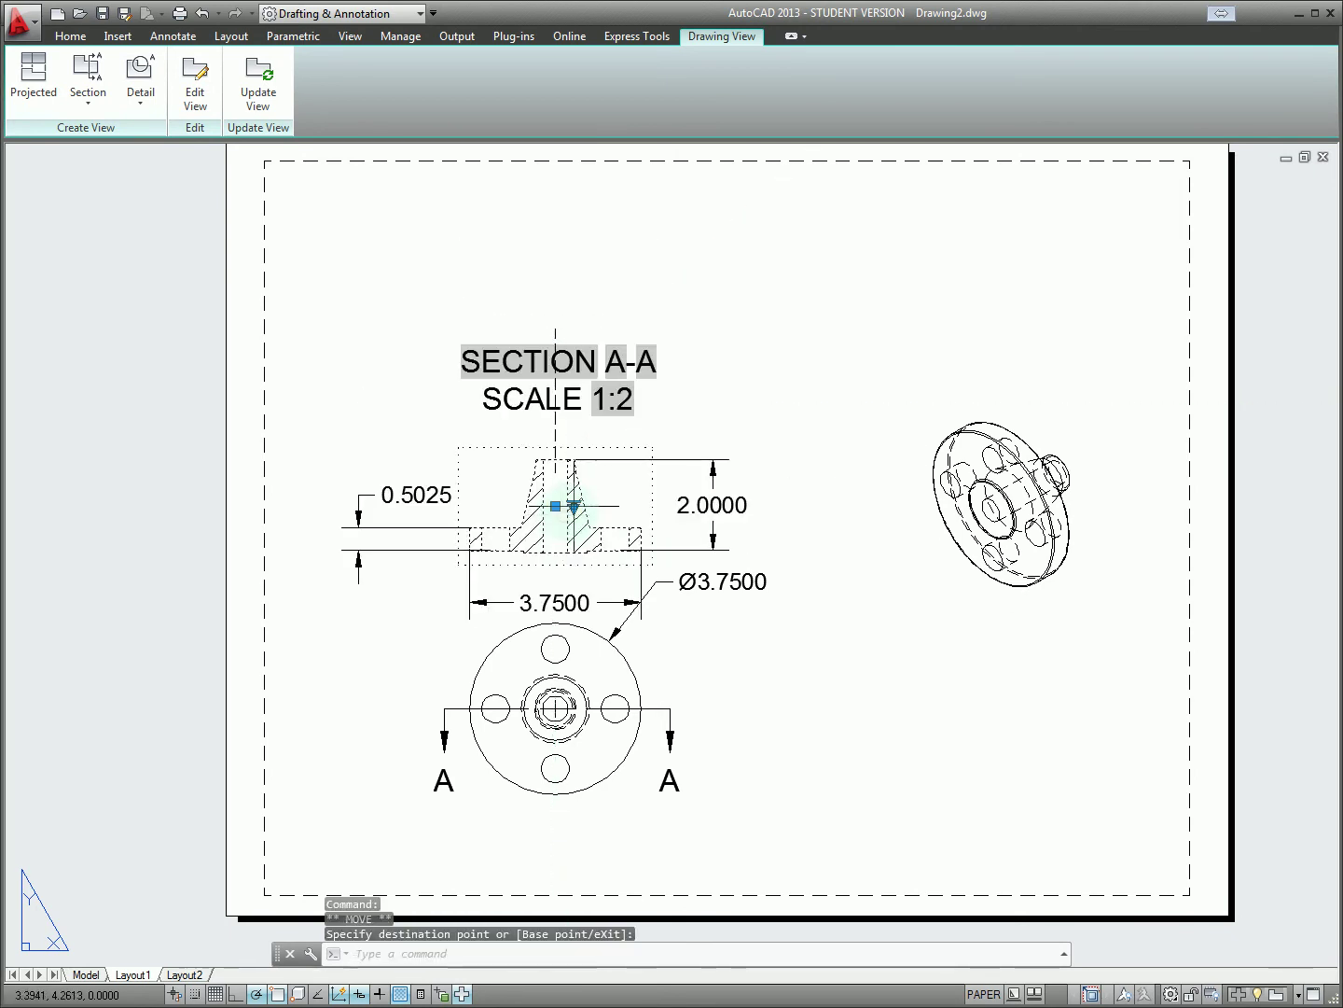
click(555, 505)
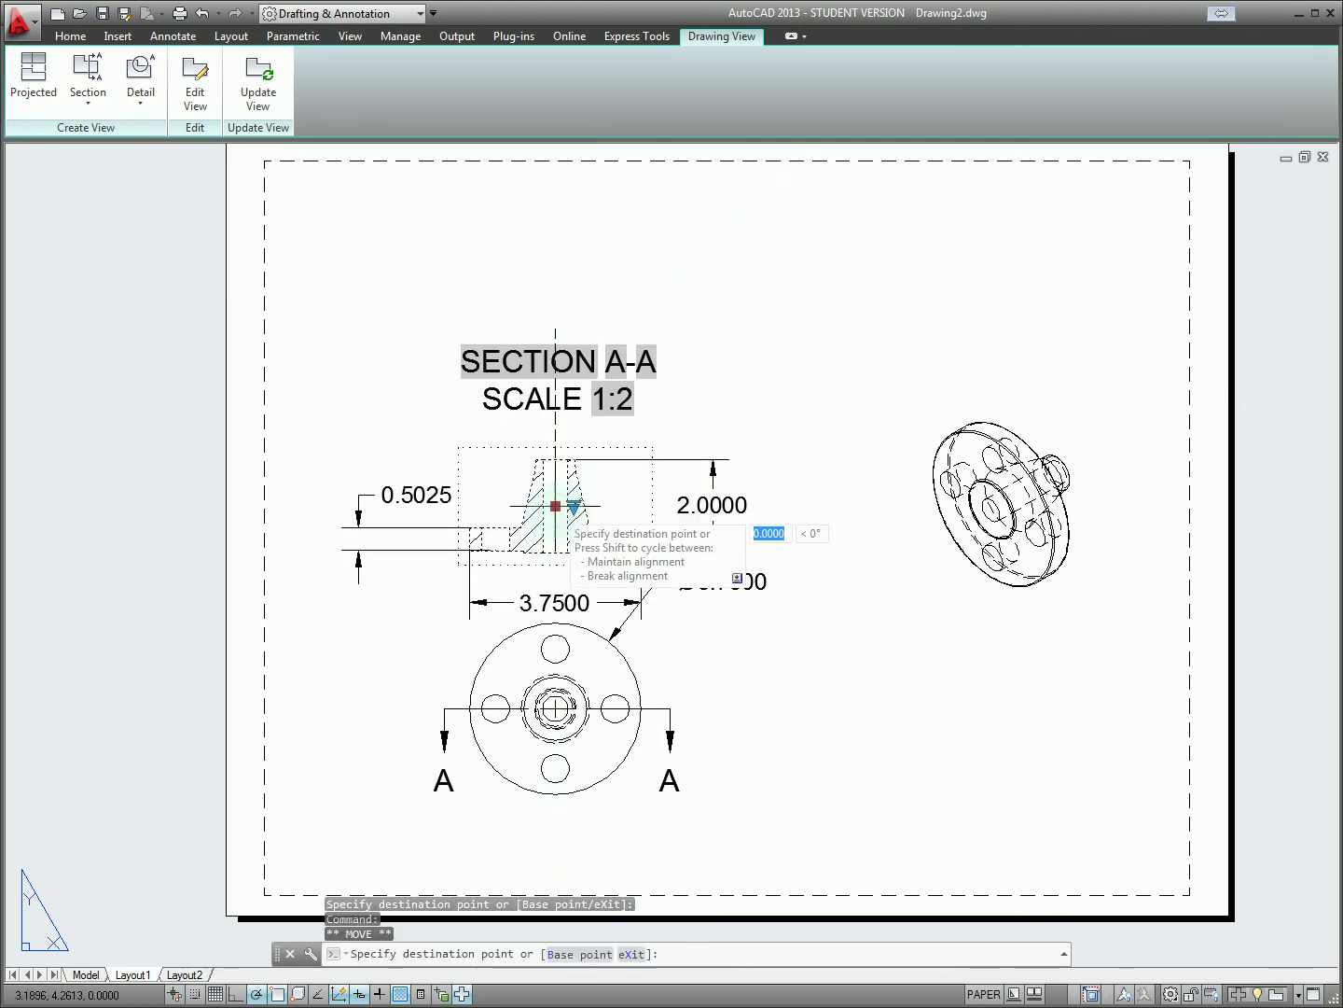
click(556, 360)
Delete the leftover centre line below the section view
key(Escape)
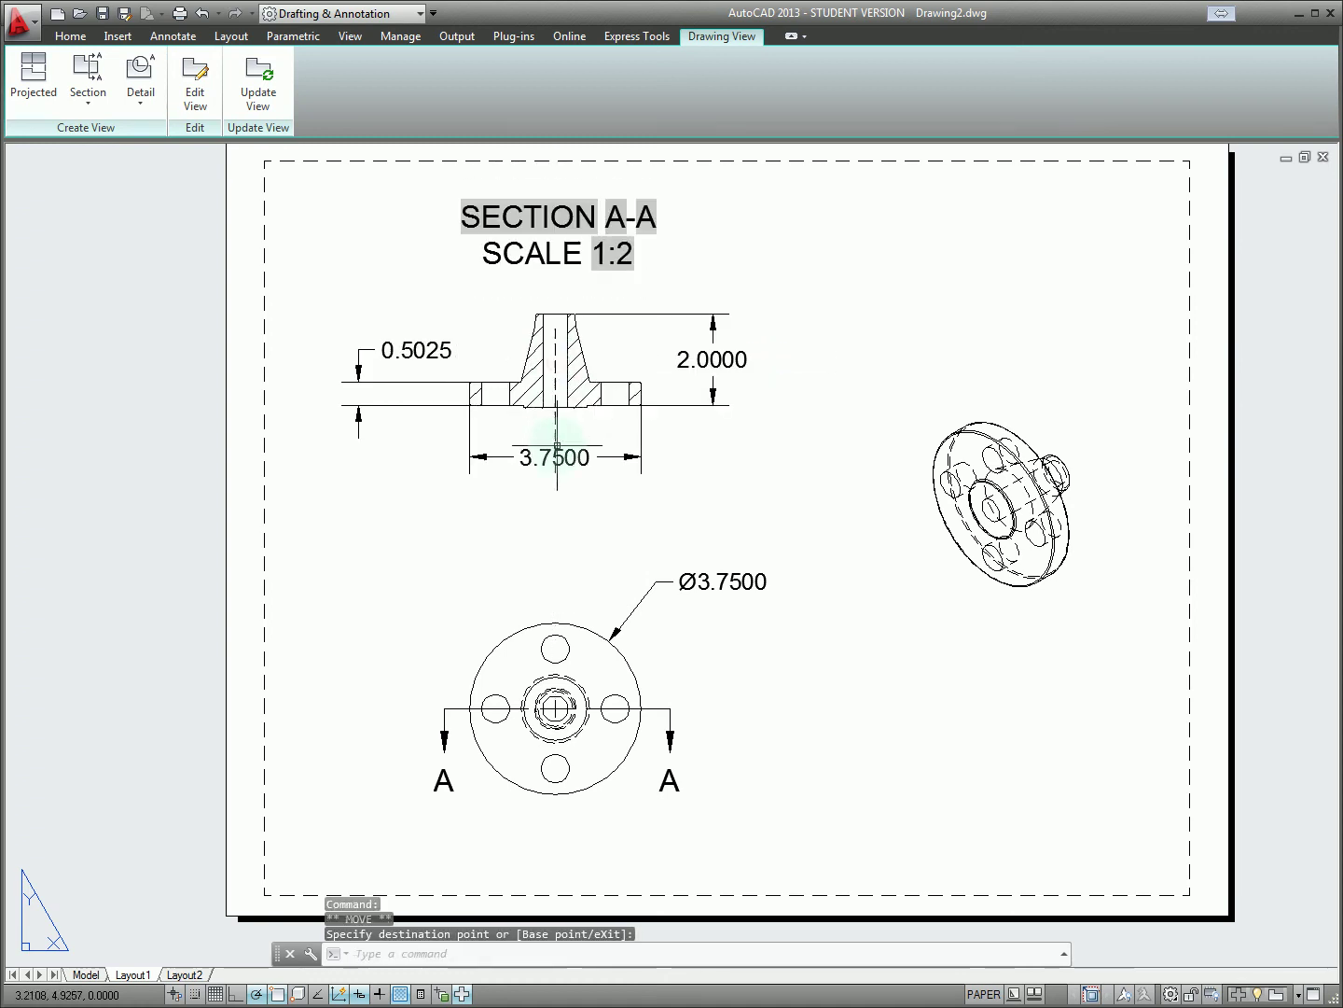
click(555, 435)
key(Delete)
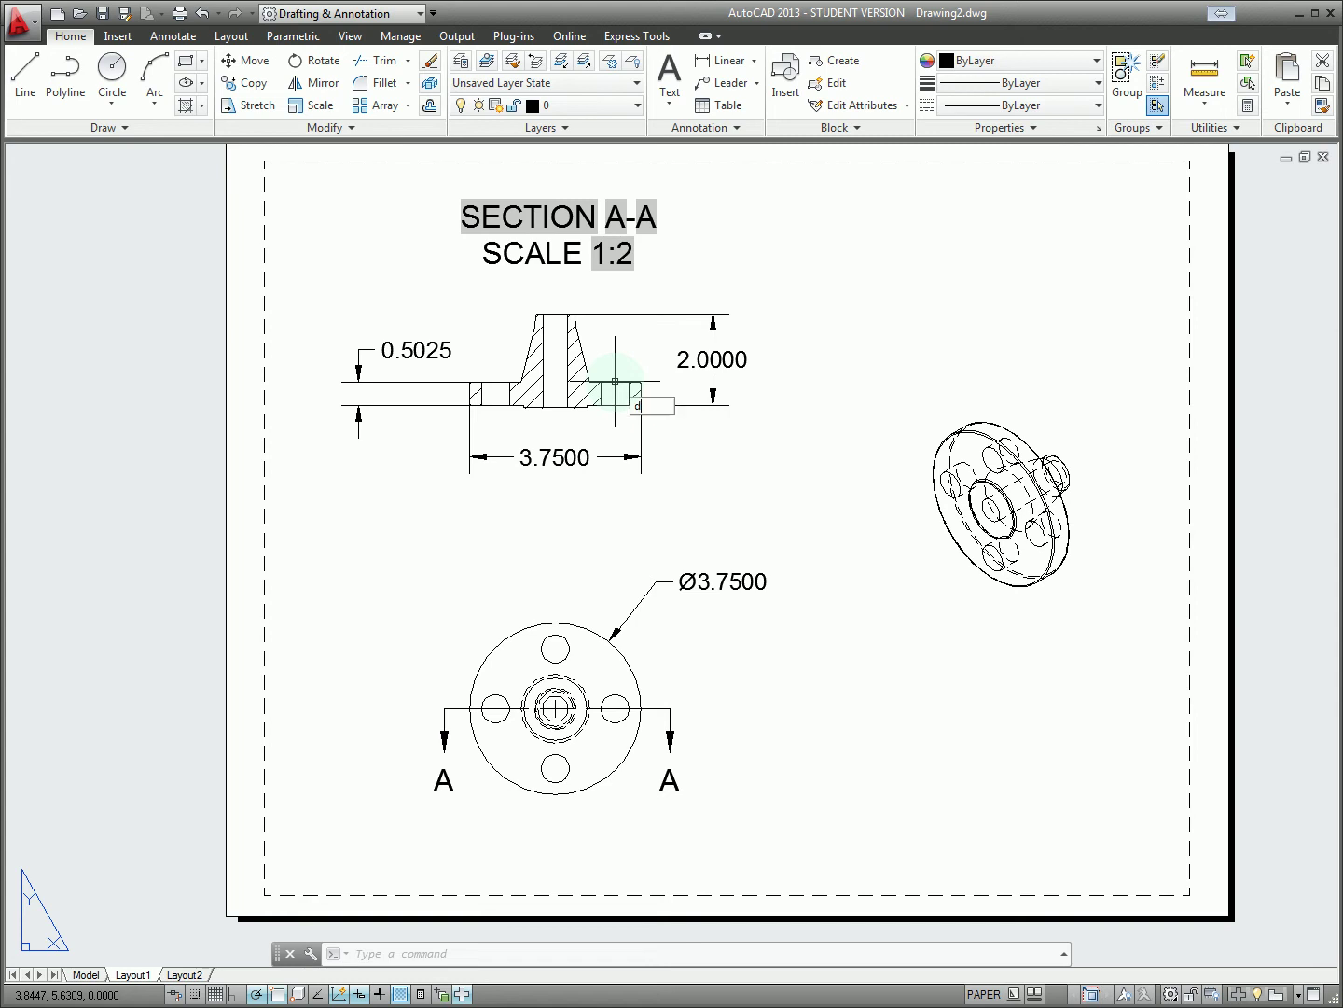
Add DIMCENTER centre marks to the top, right and bottom bolt holes in the plan view
key(Return)
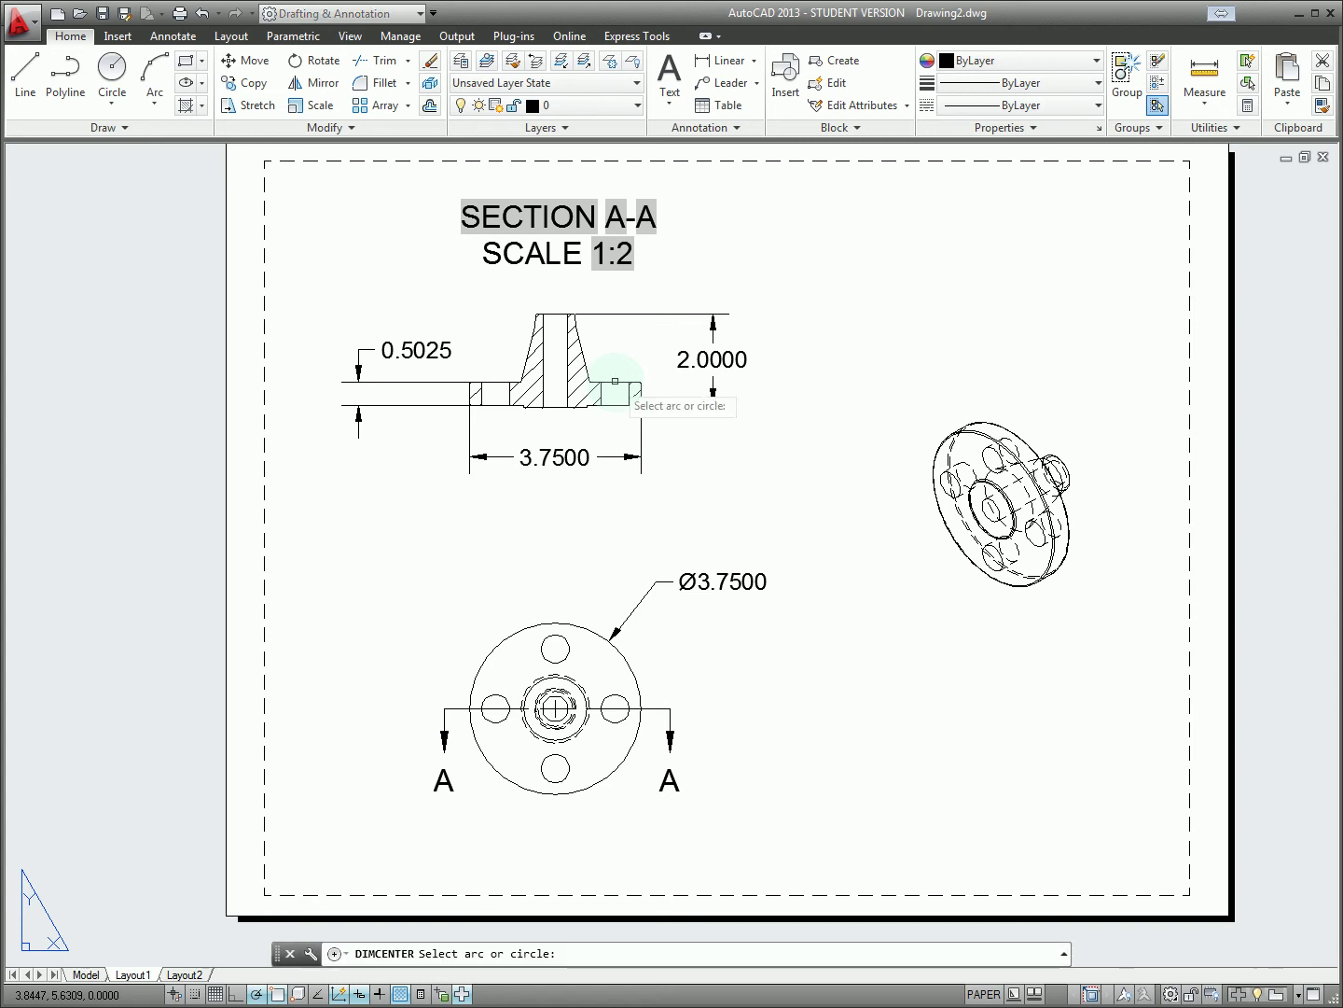
click(543, 638)
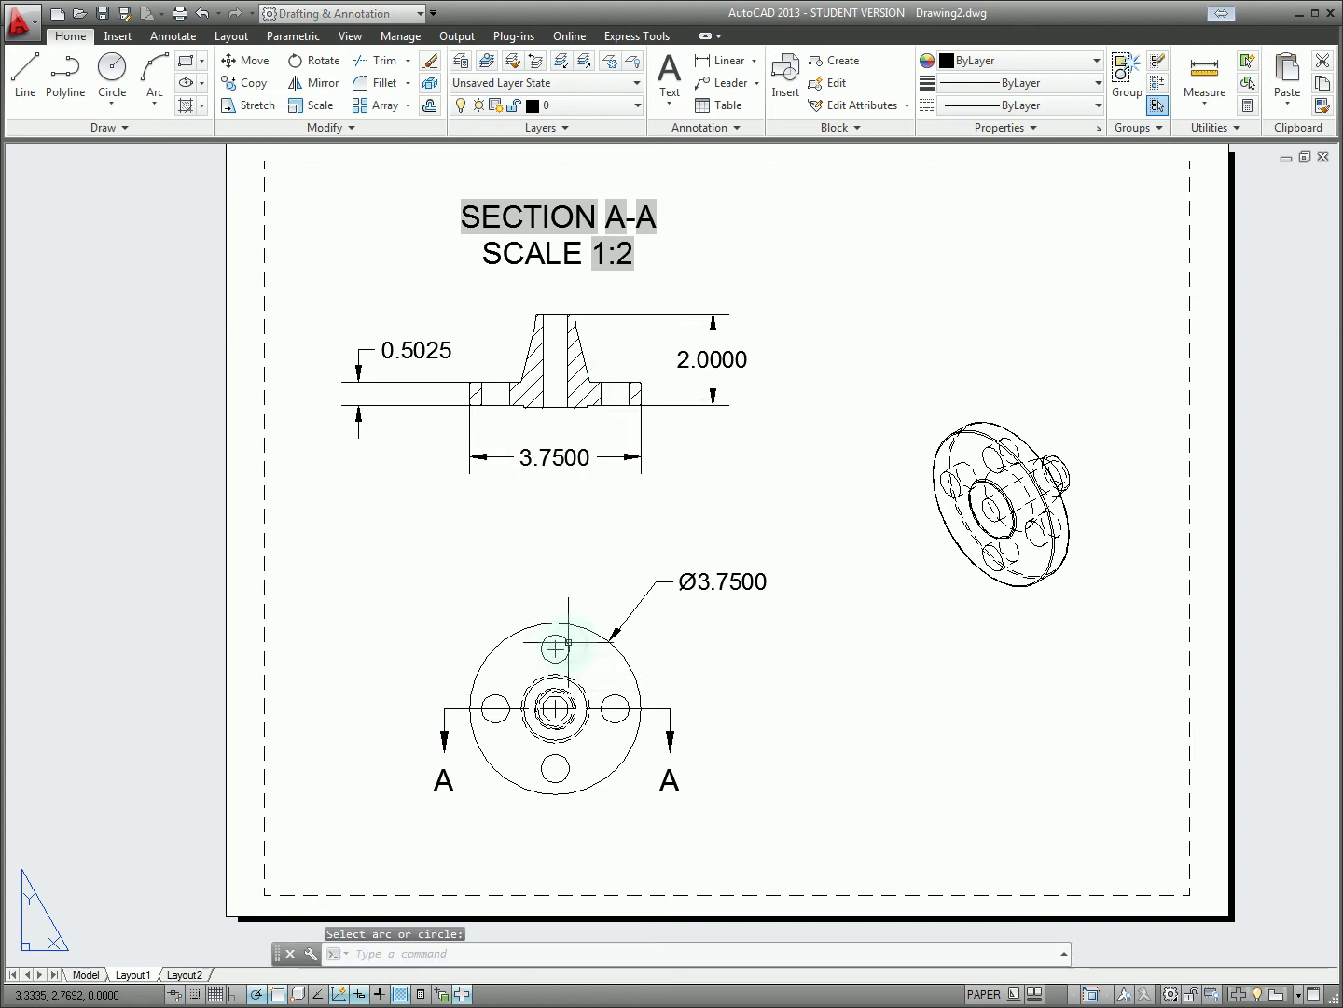
key(Return)
click(615, 707)
key(Return)
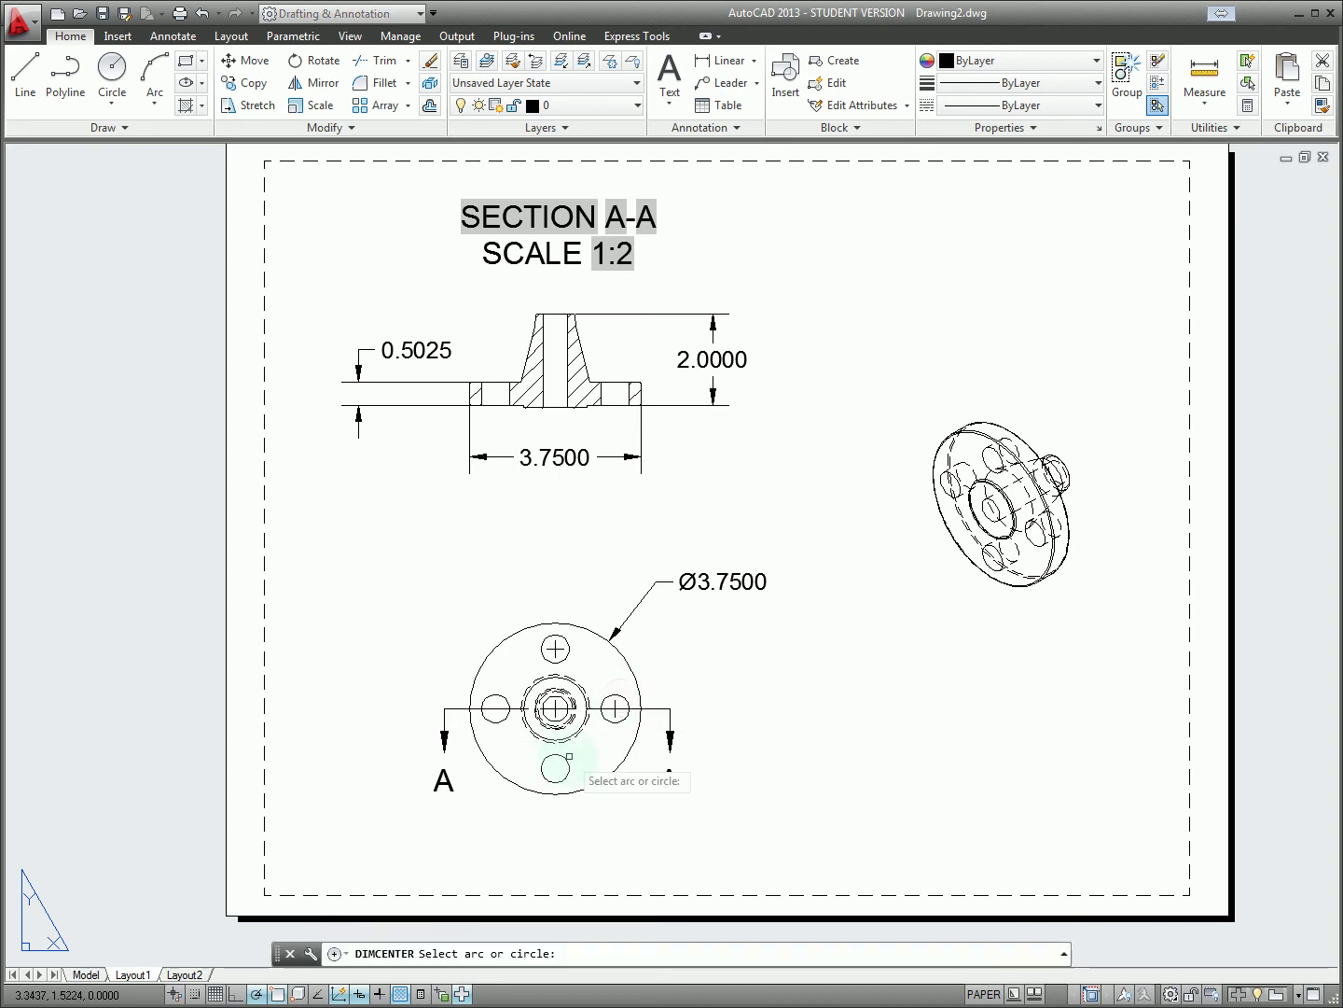
click(555, 755)
key(Return)
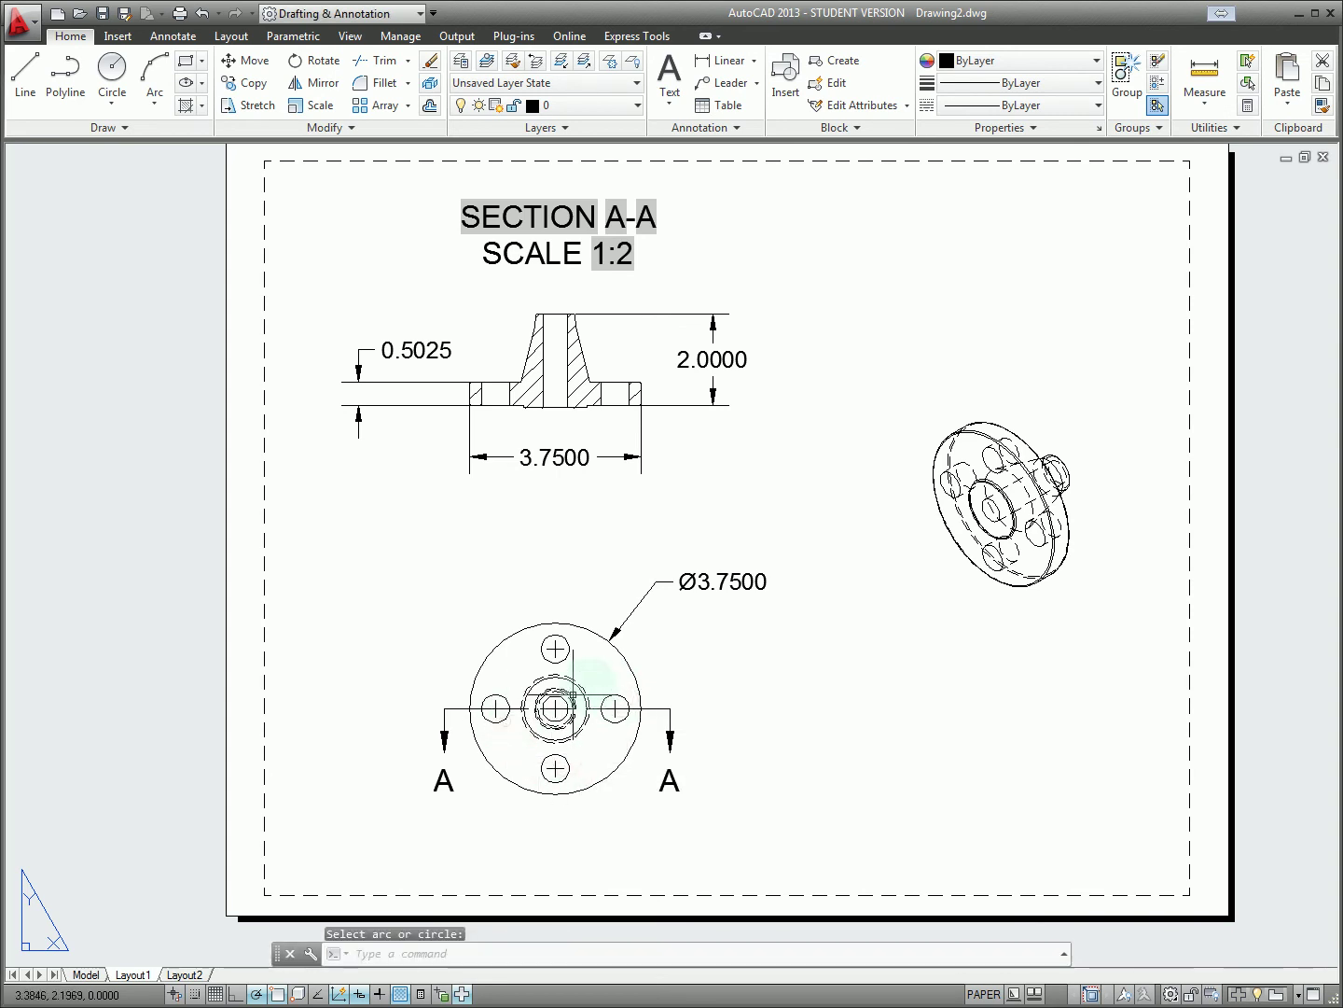
Try moving the plan view, then undo the move and deselect the view
click(608, 639)
click(556, 710)
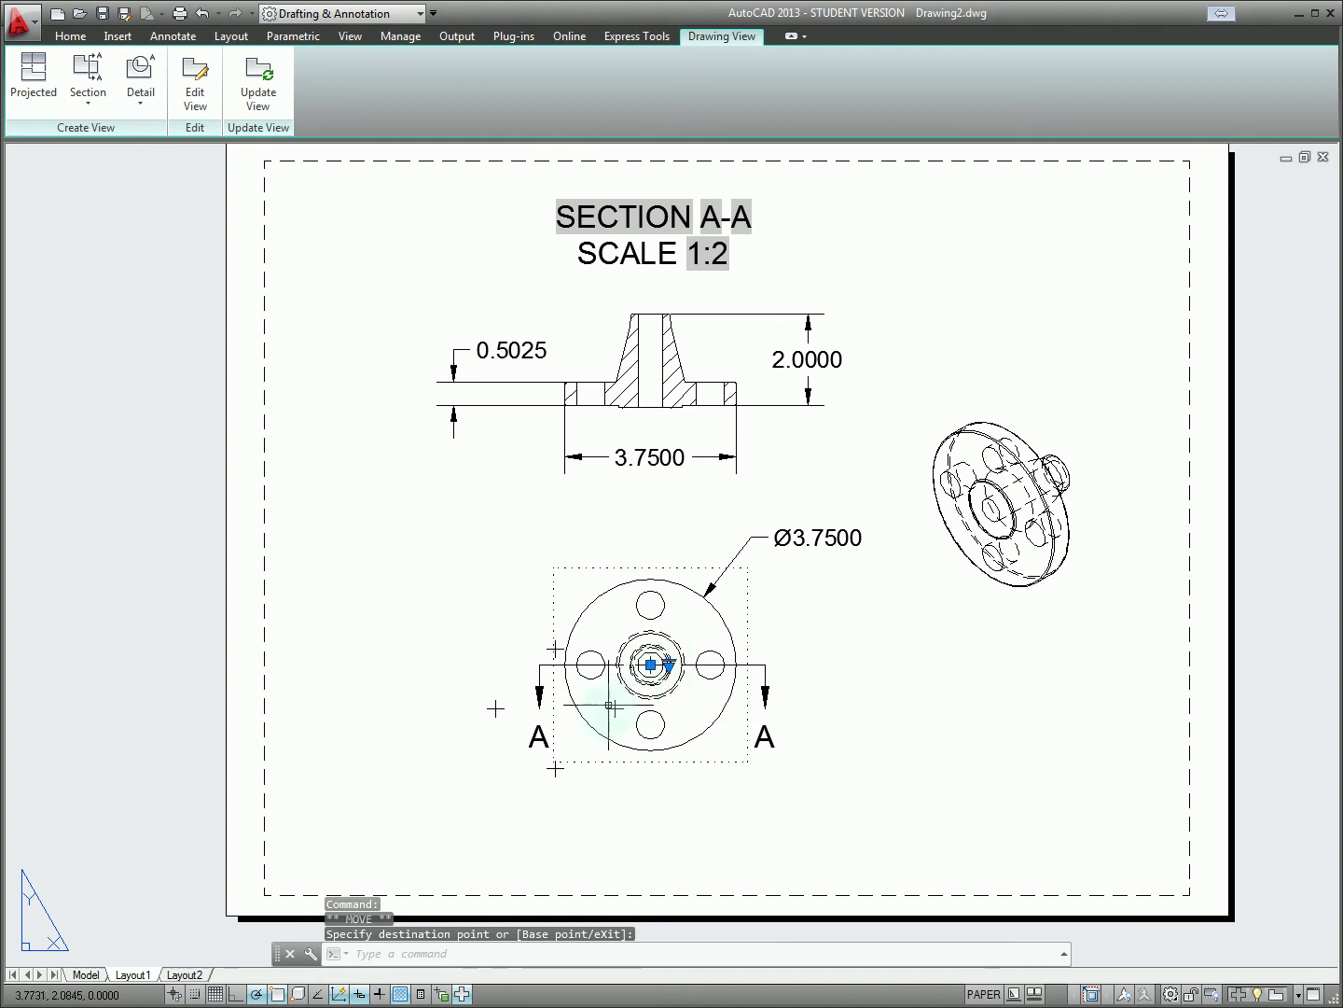
click(673, 732)
key(ctrl+z)
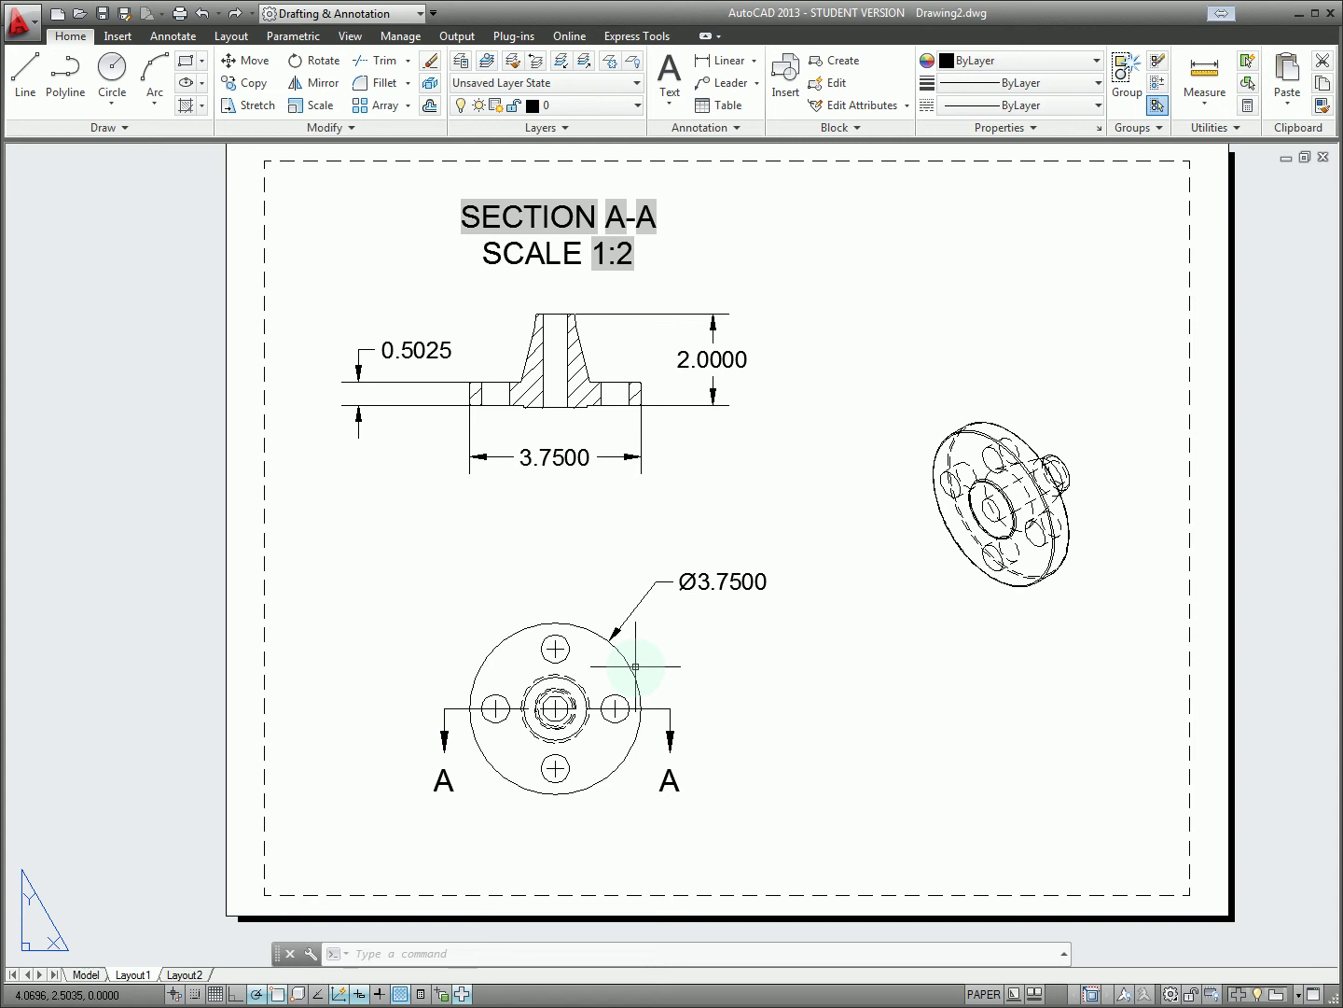
click(585, 694)
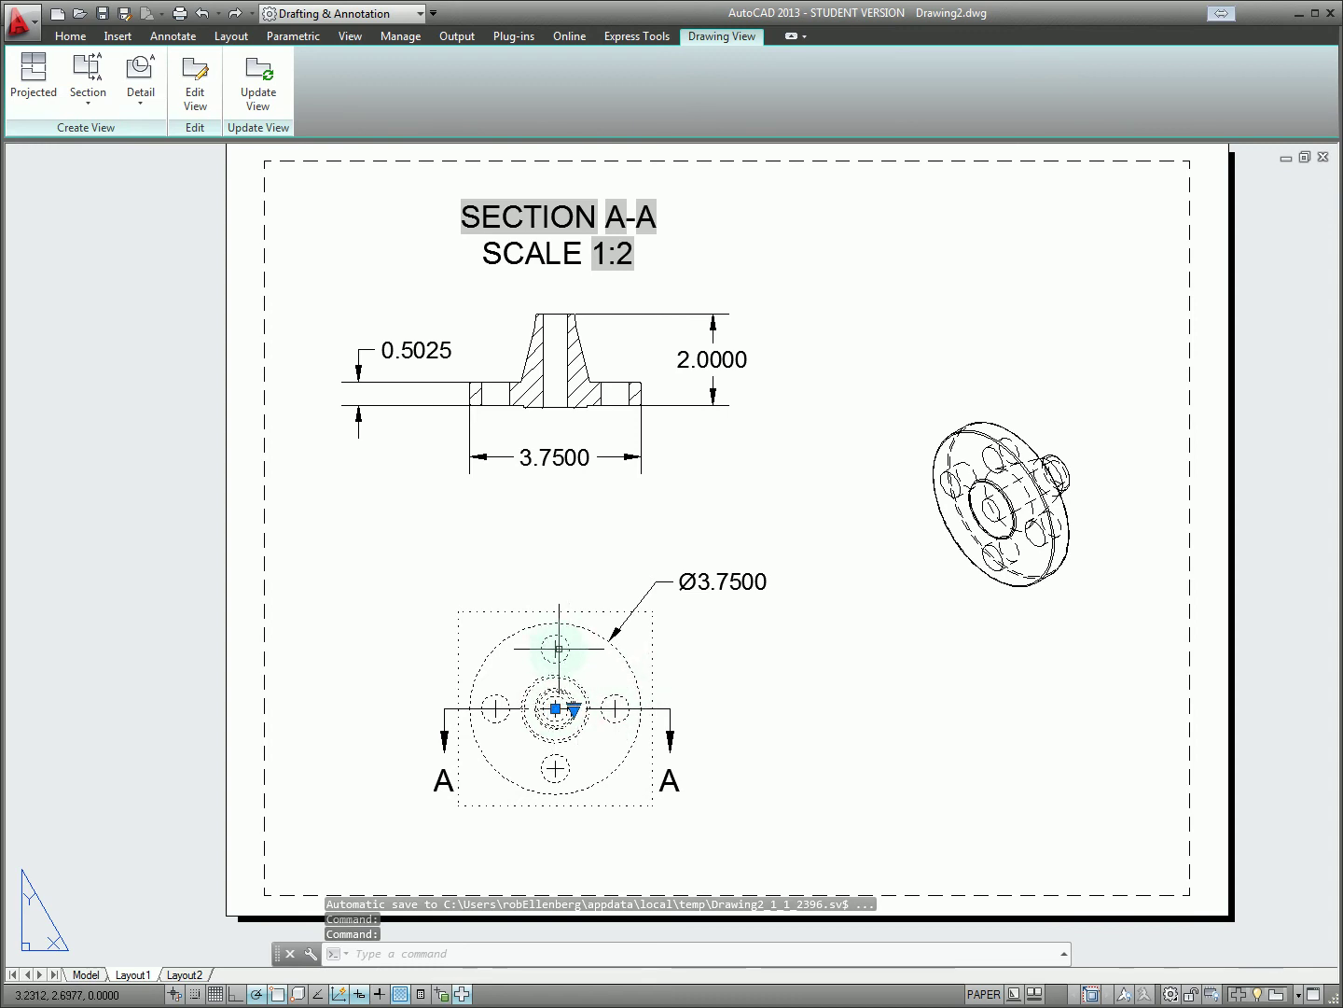
key(Escape)
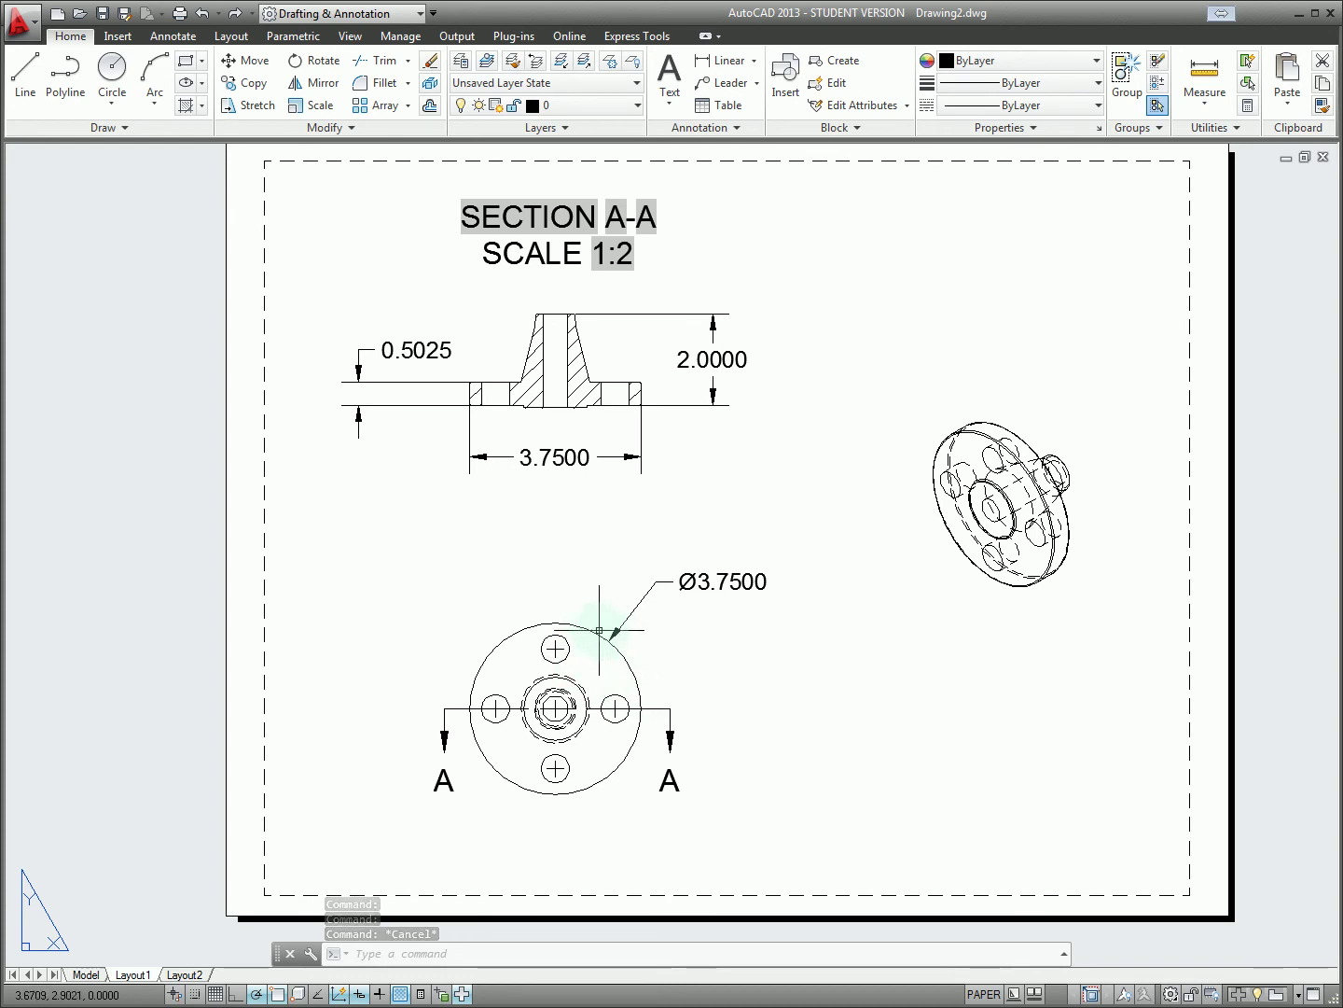
Window-select the top bolt hole's centre mark and delete it
click(558, 647)
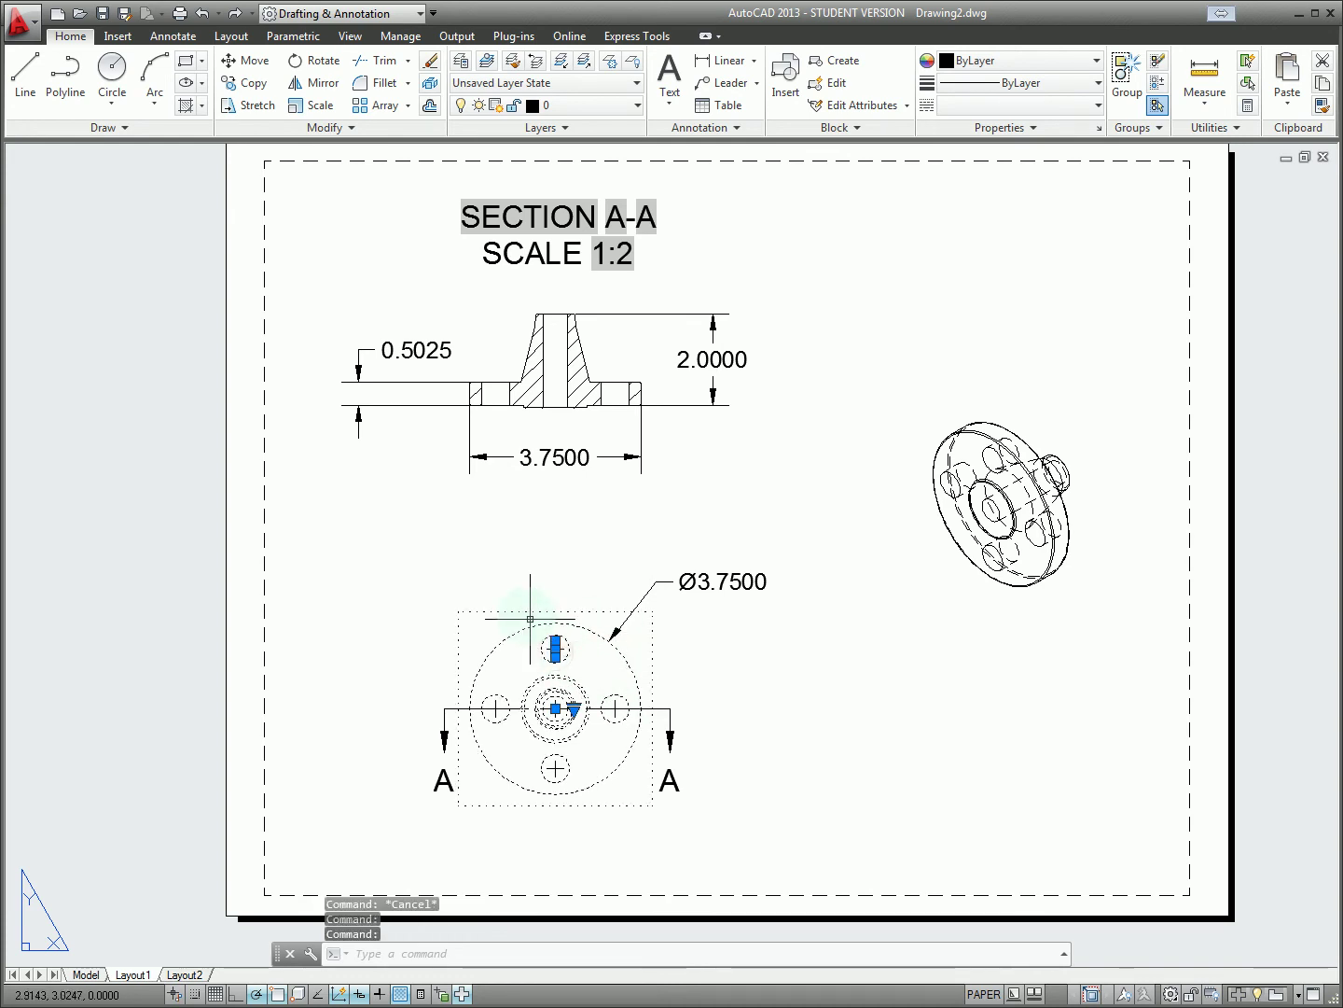
click(529, 585)
key(Escape)
click(533, 579)
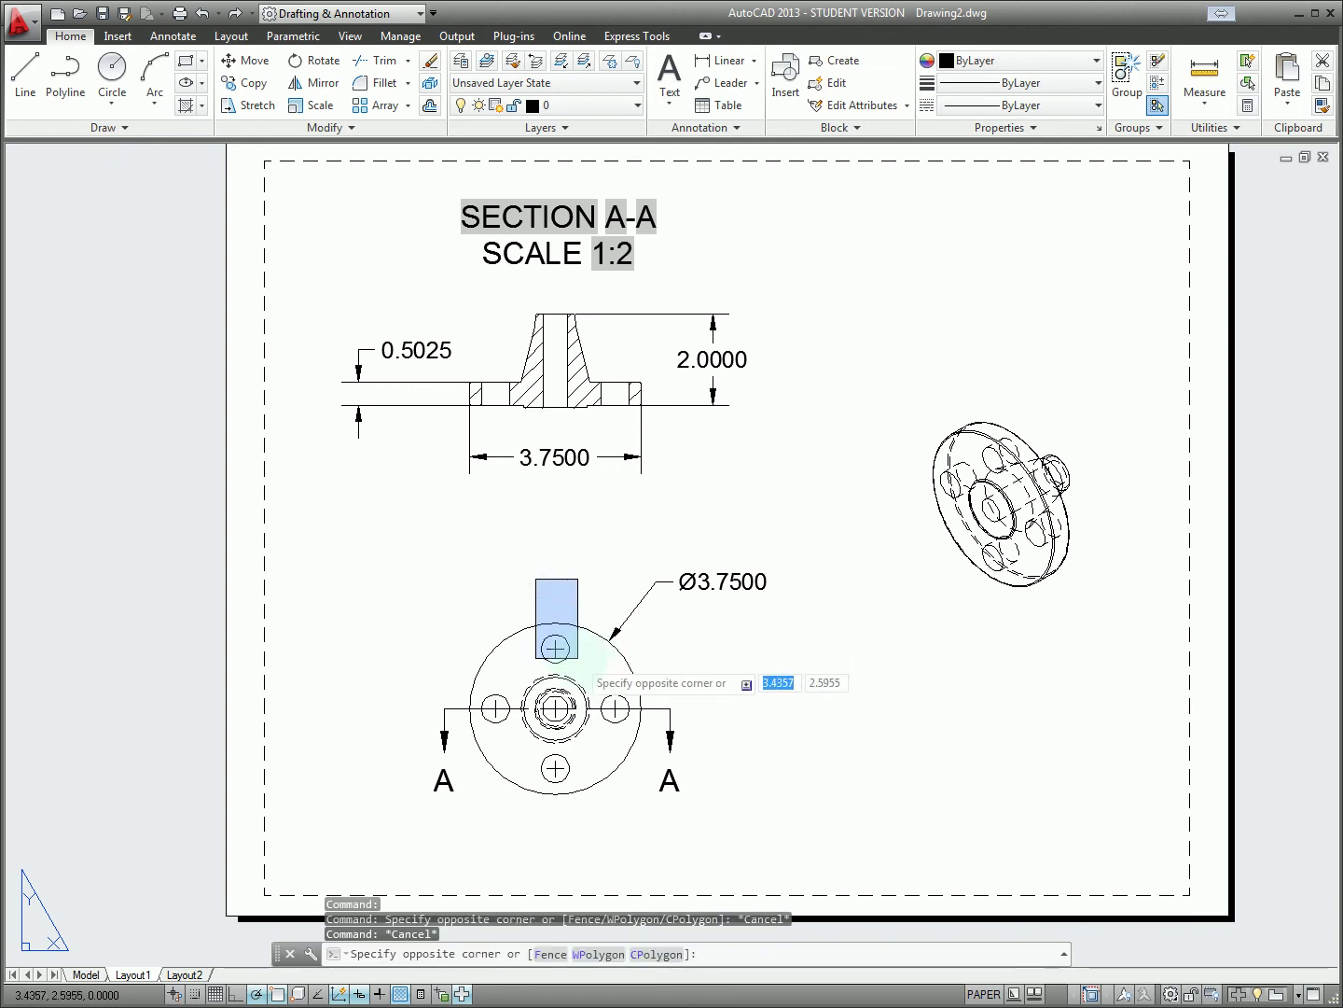
click(579, 666)
key(Delete)
Clear the selection and close the layout drawing to return to the 3D flange model
click(616, 695)
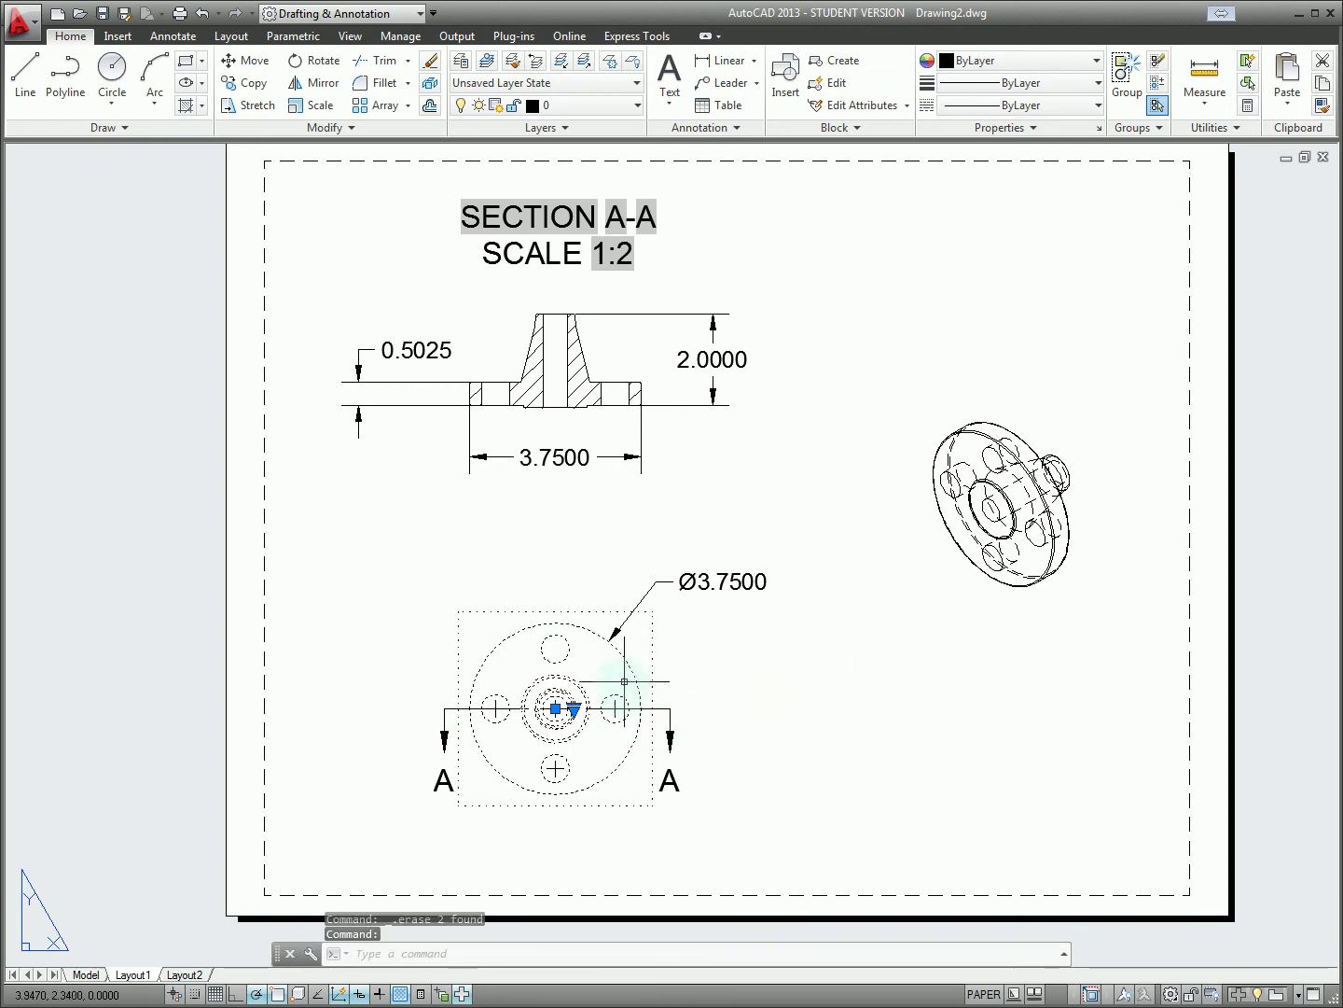
click(660, 695)
key(Escape)
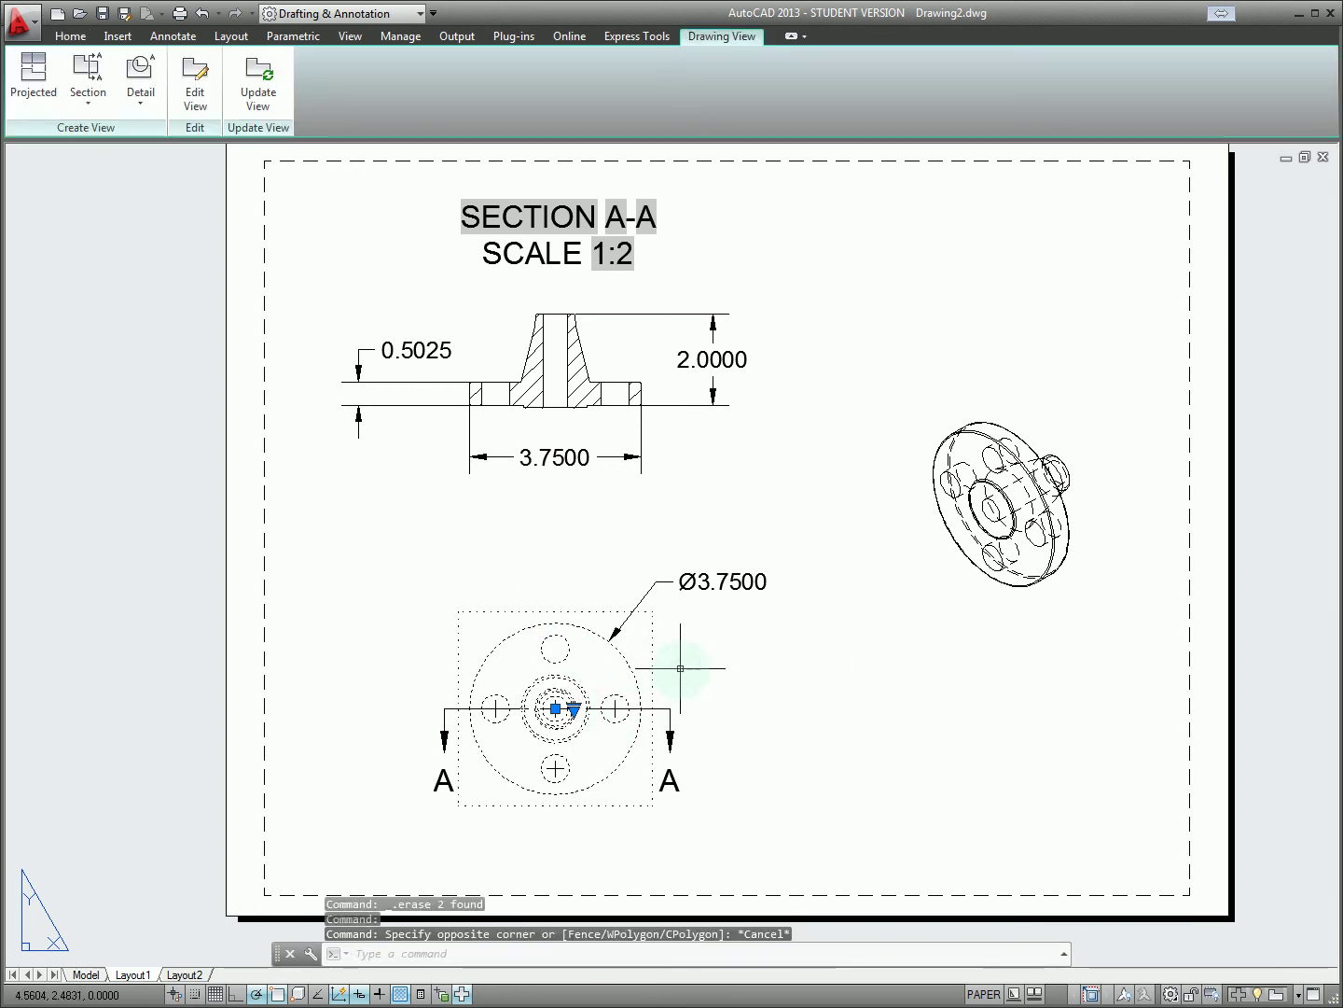
key(Escape)
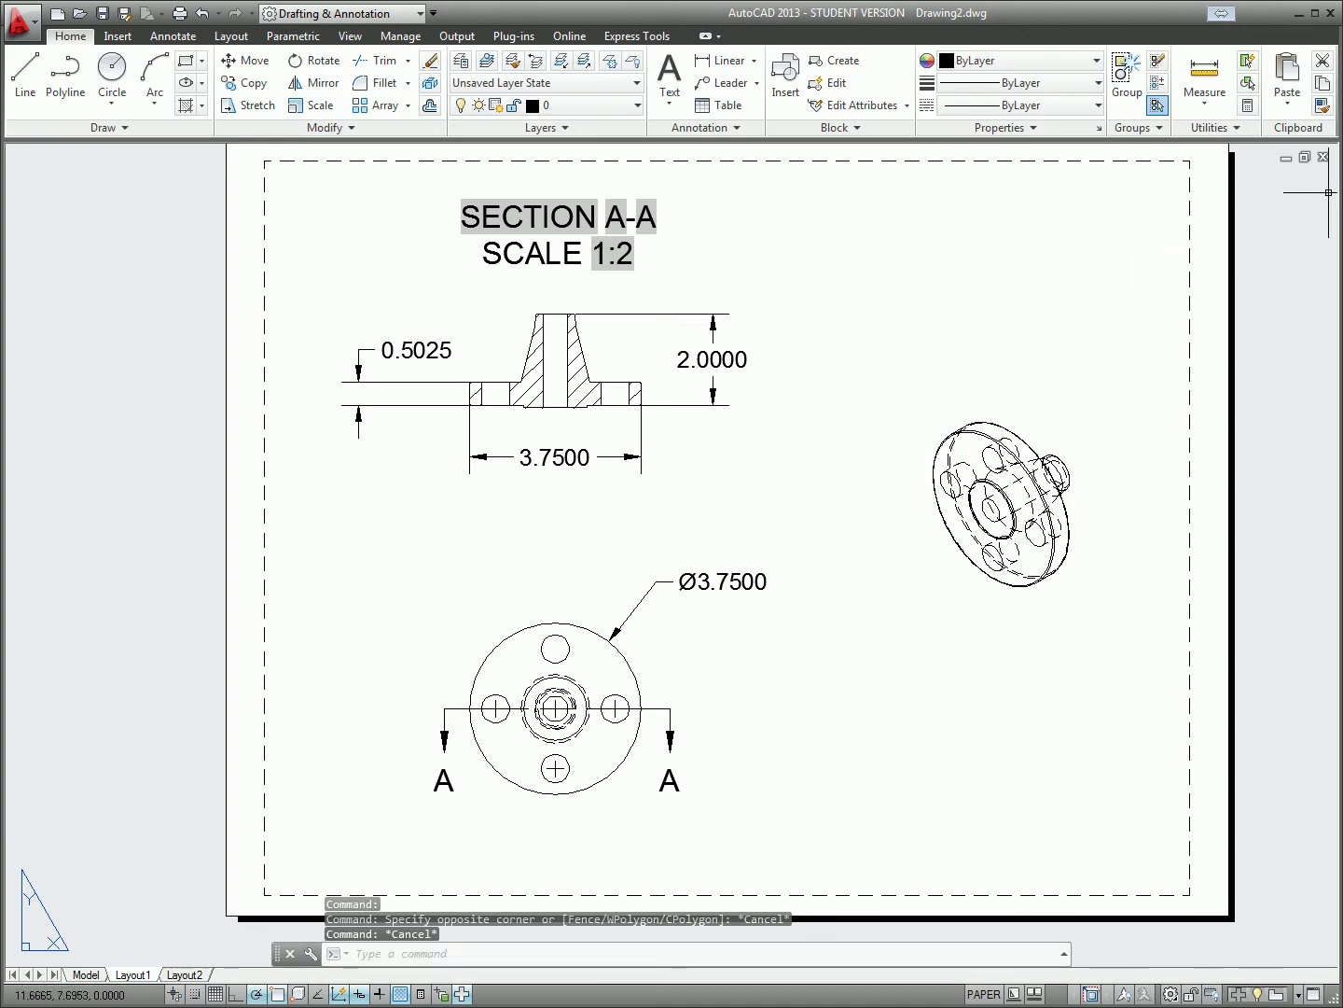
click(1323, 156)
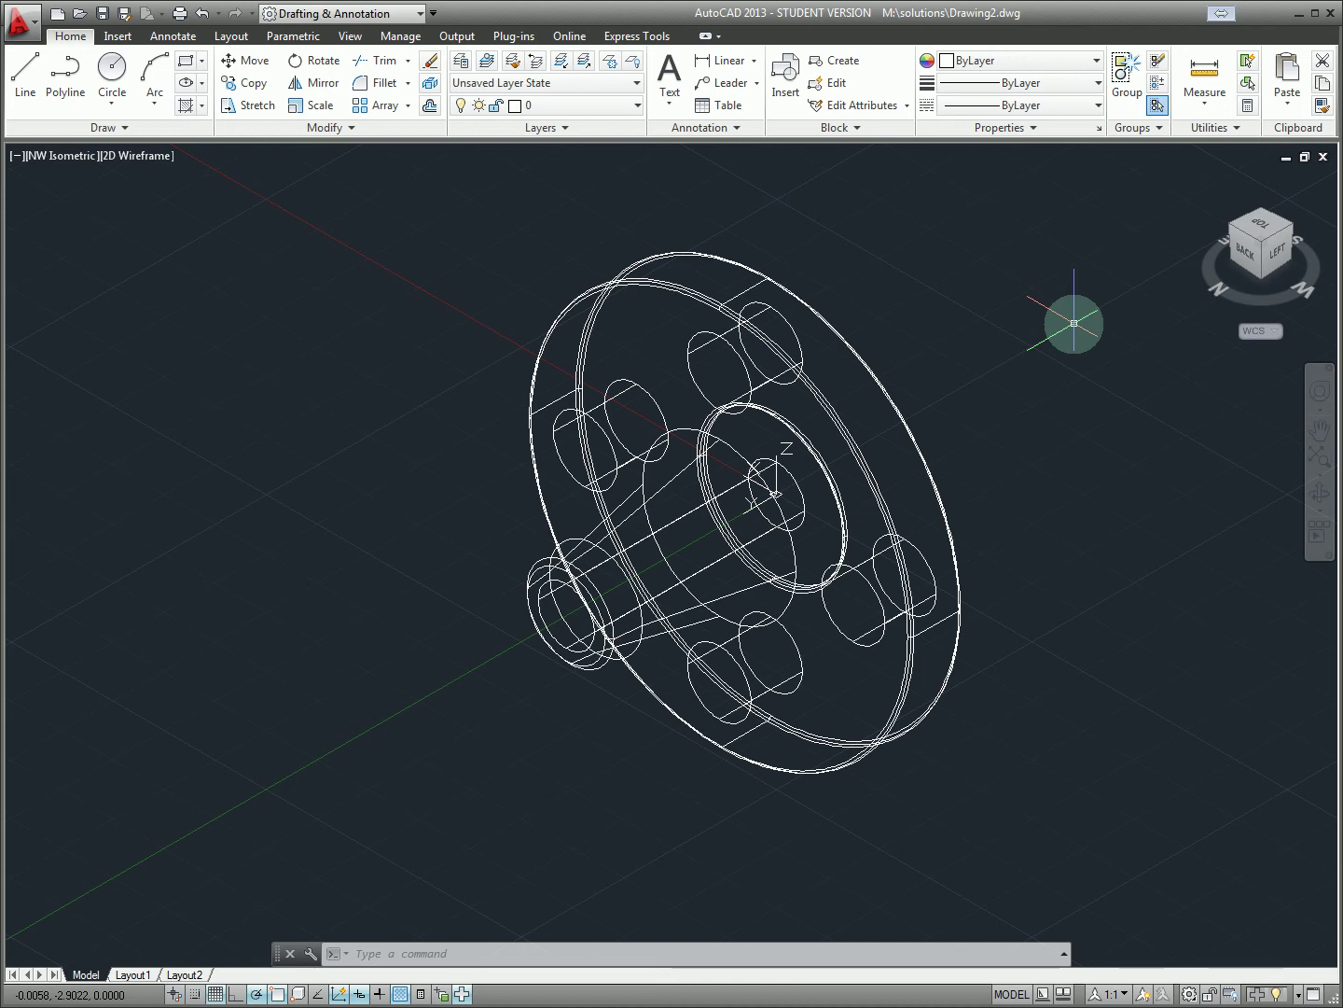
Run the FLATSHOT command by typing 'flats' at the command line
text(flatshot)
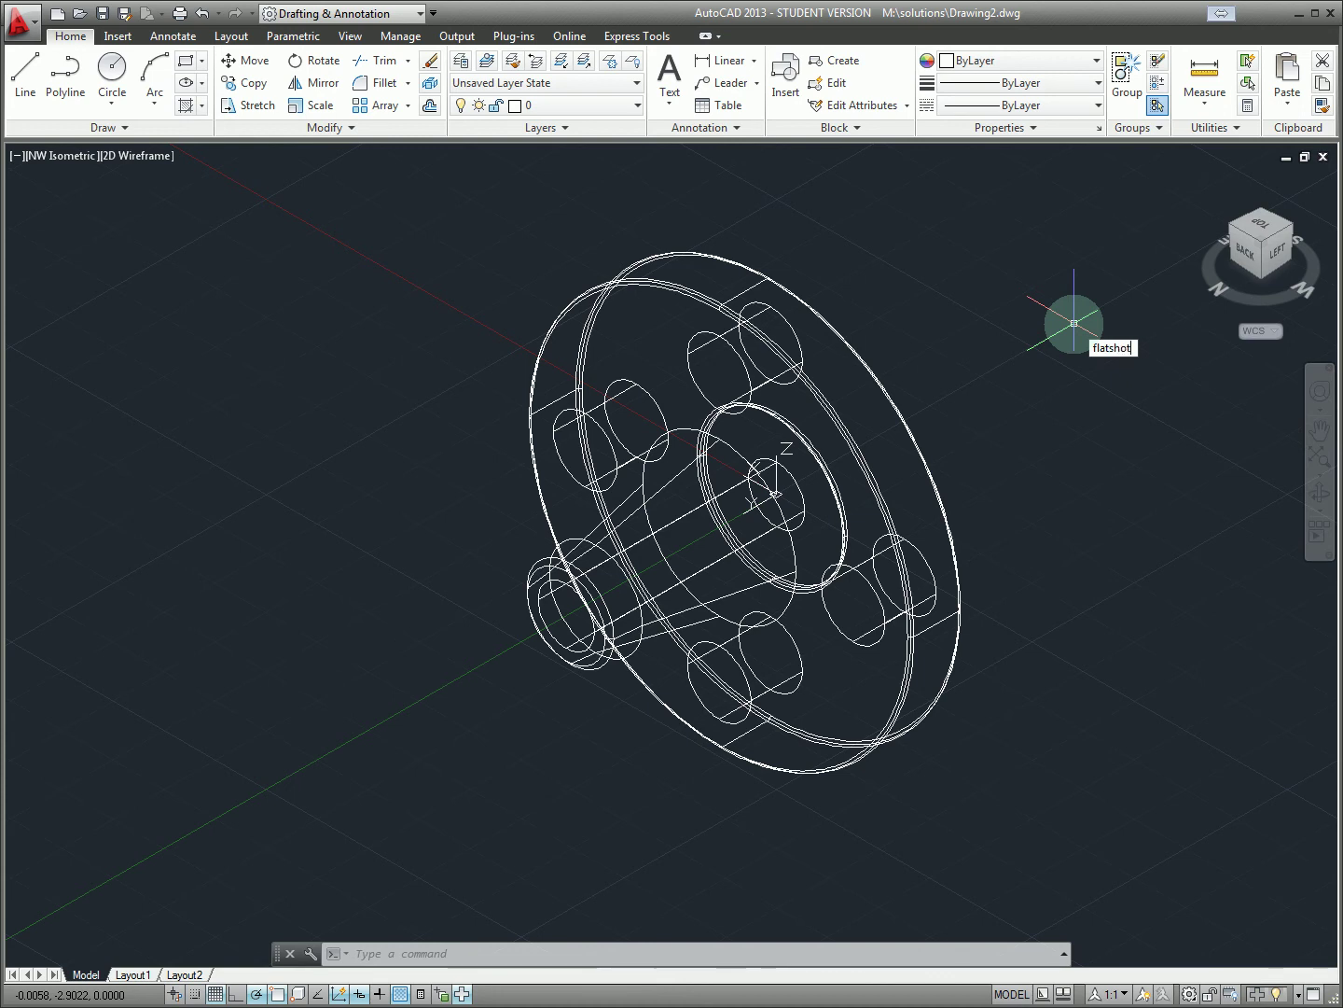
key(Return)
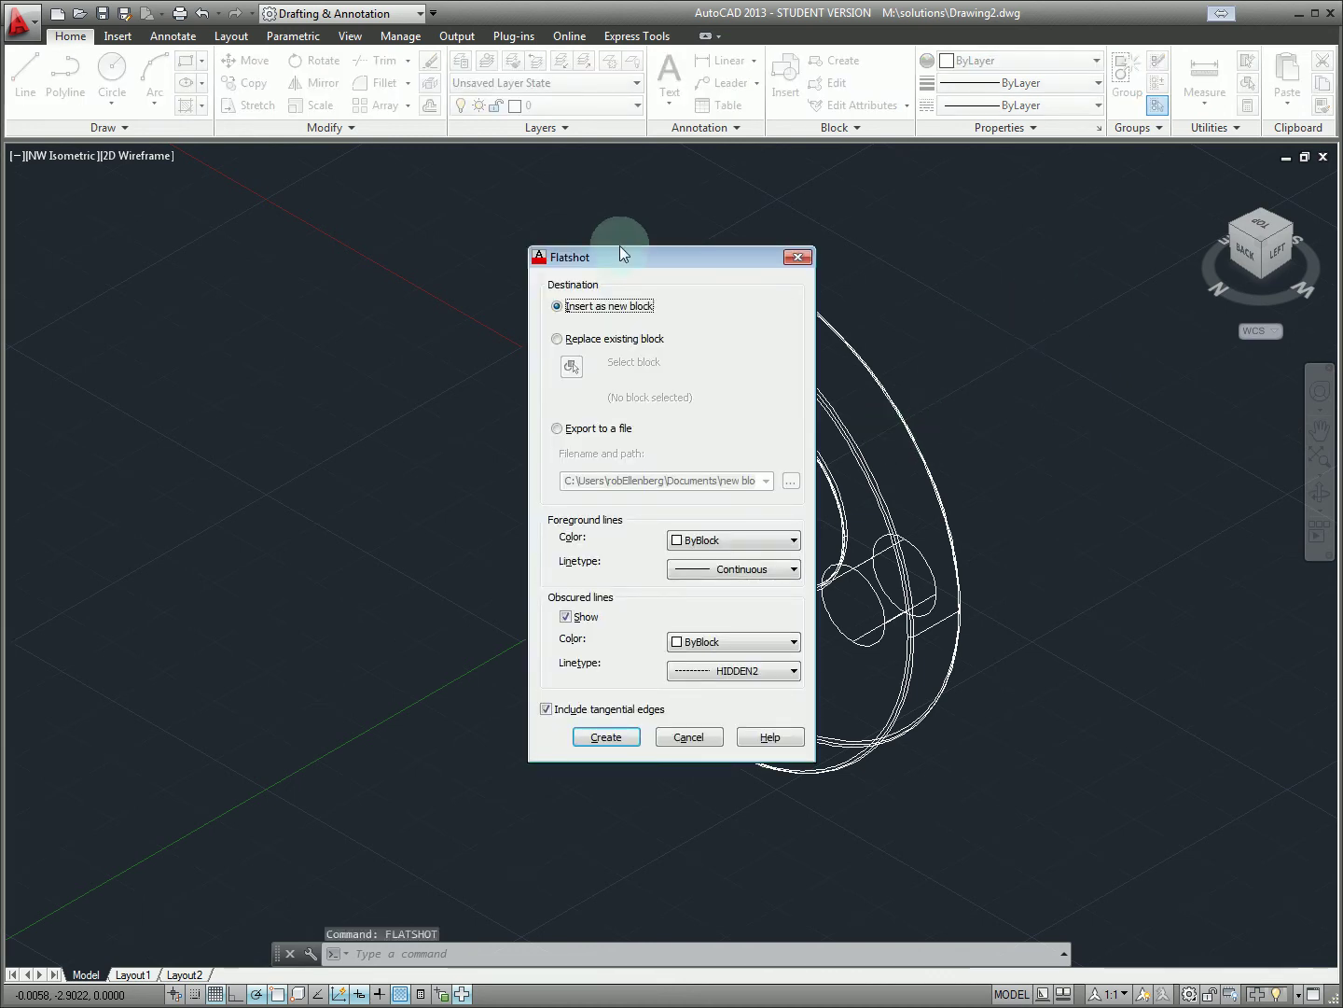
Set Flatshot foreground colour to ByBlock, toggle obscured-line display, and give obscured lines ByBlock with HIDDEN2
drag(624, 254, 233, 257)
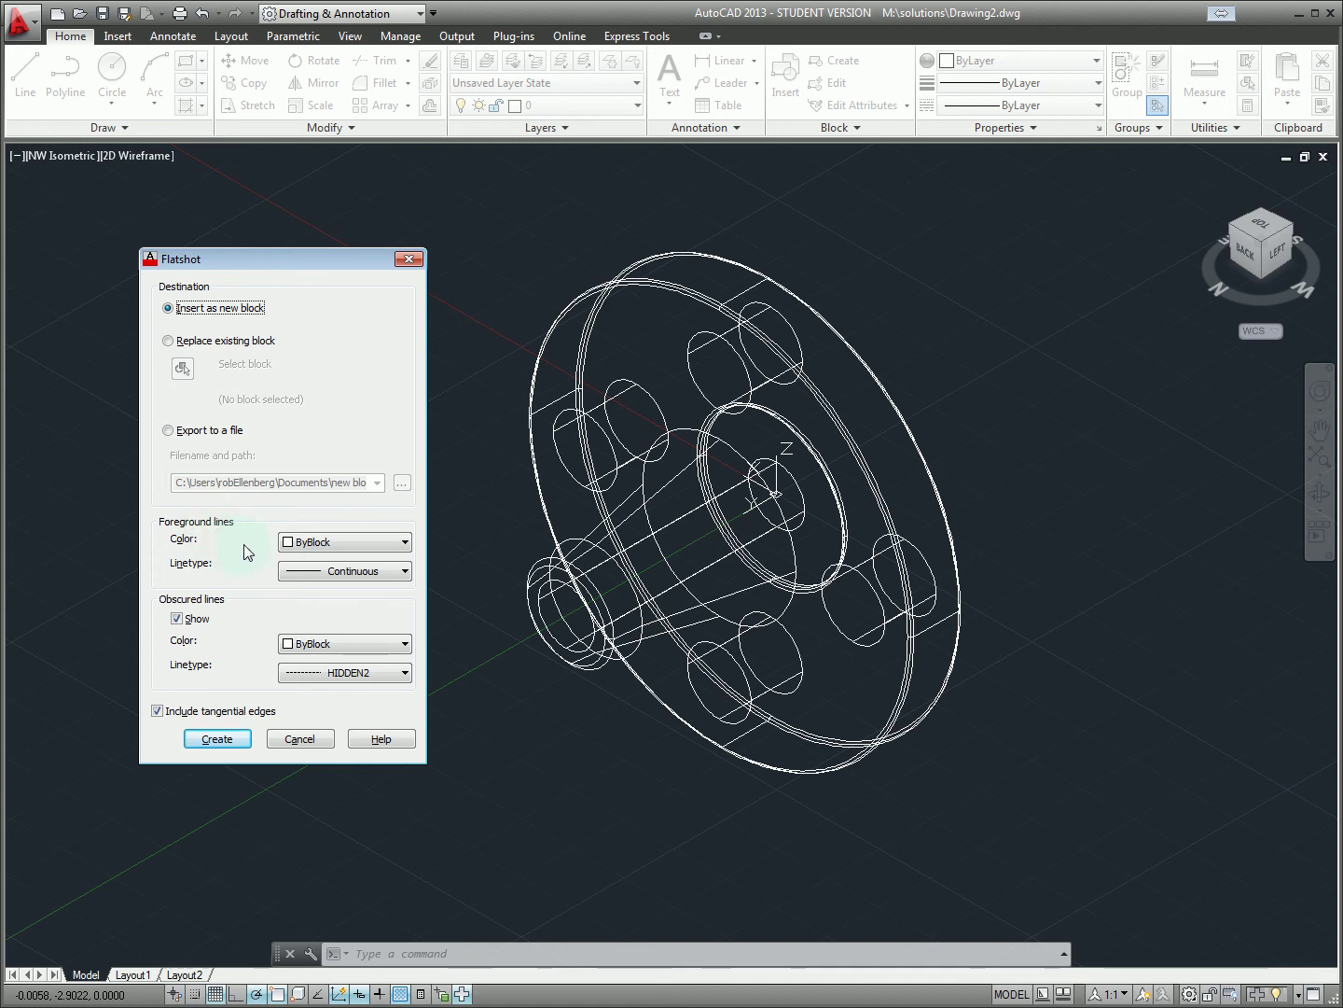
click(317, 546)
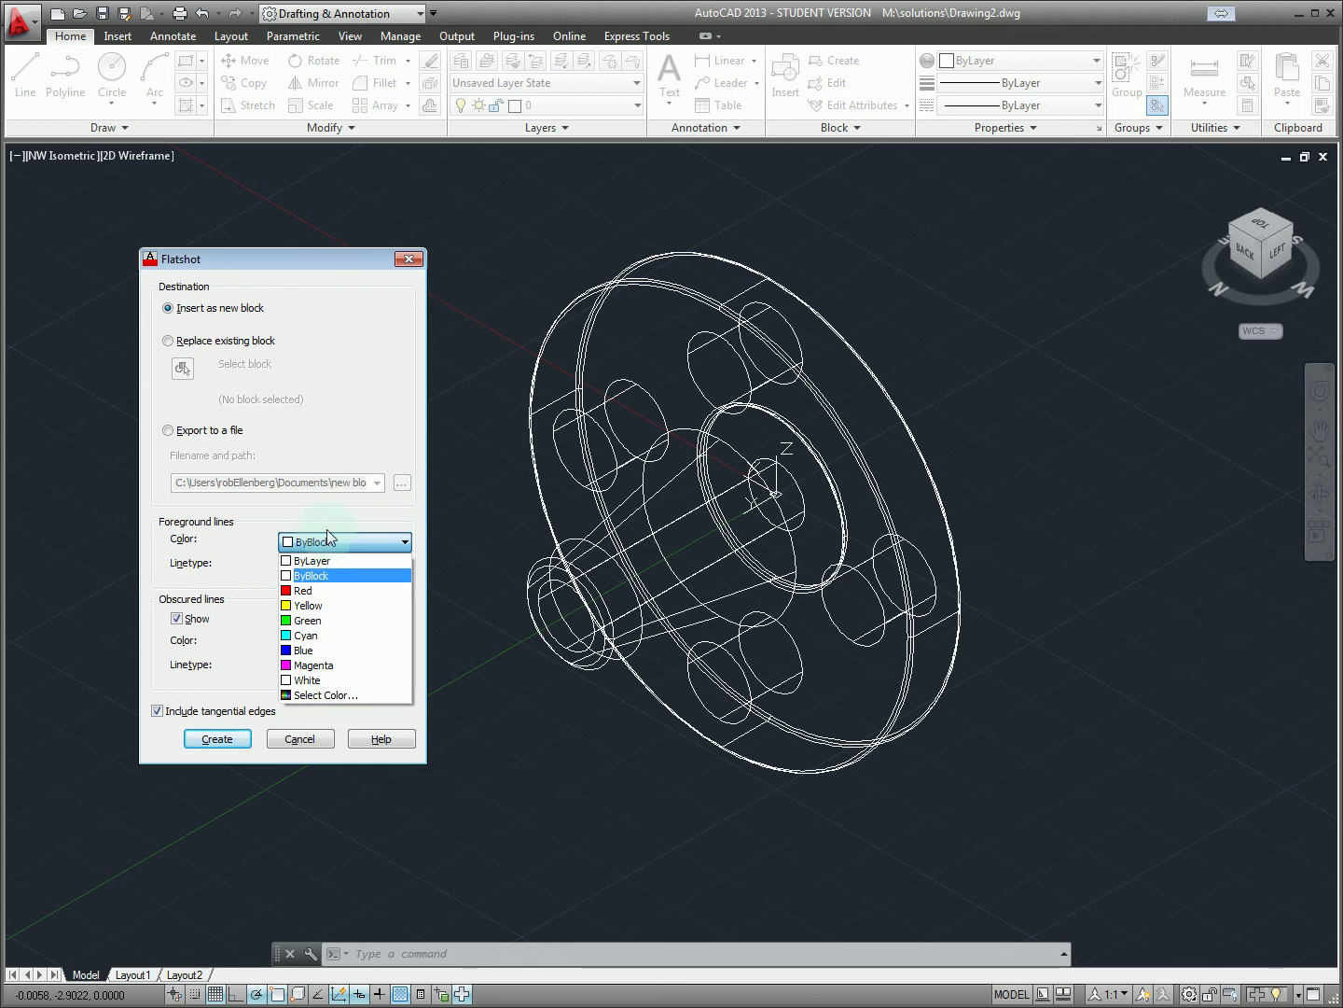
click(331, 542)
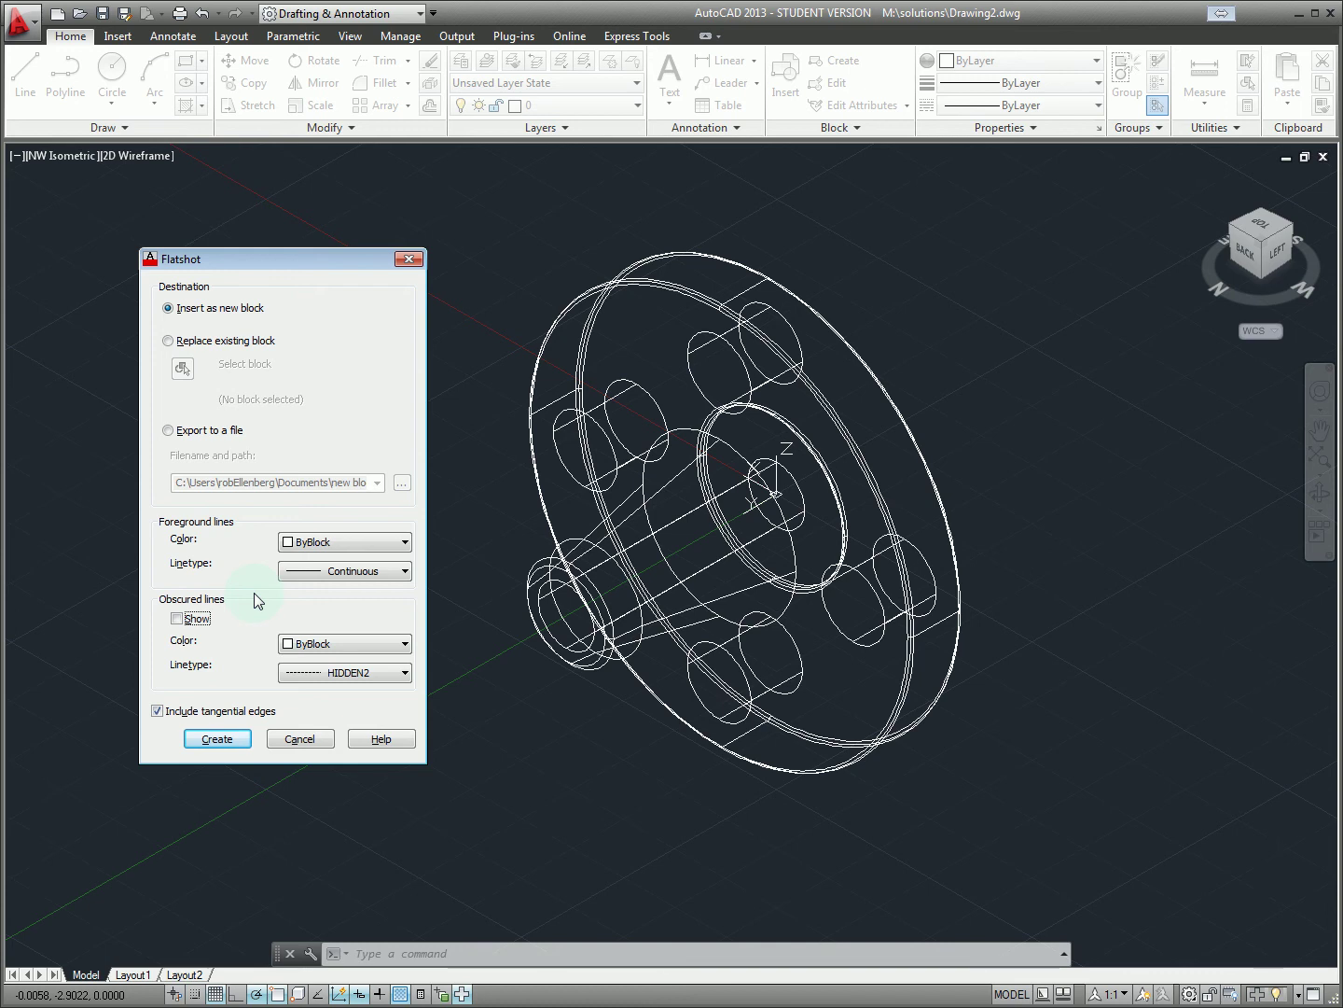
click(201, 622)
click(339, 644)
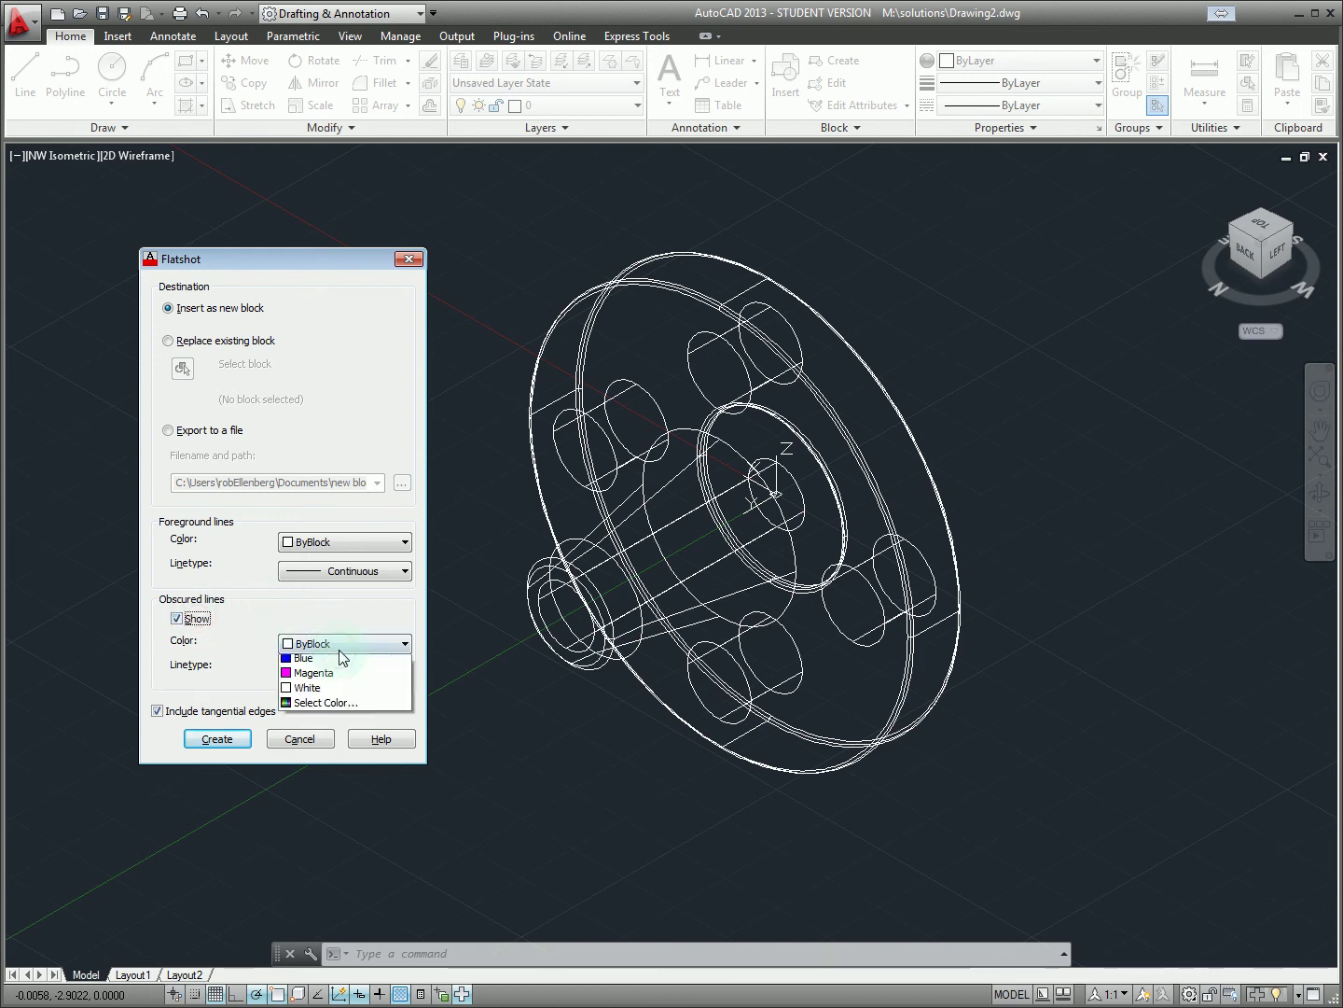
click(345, 643)
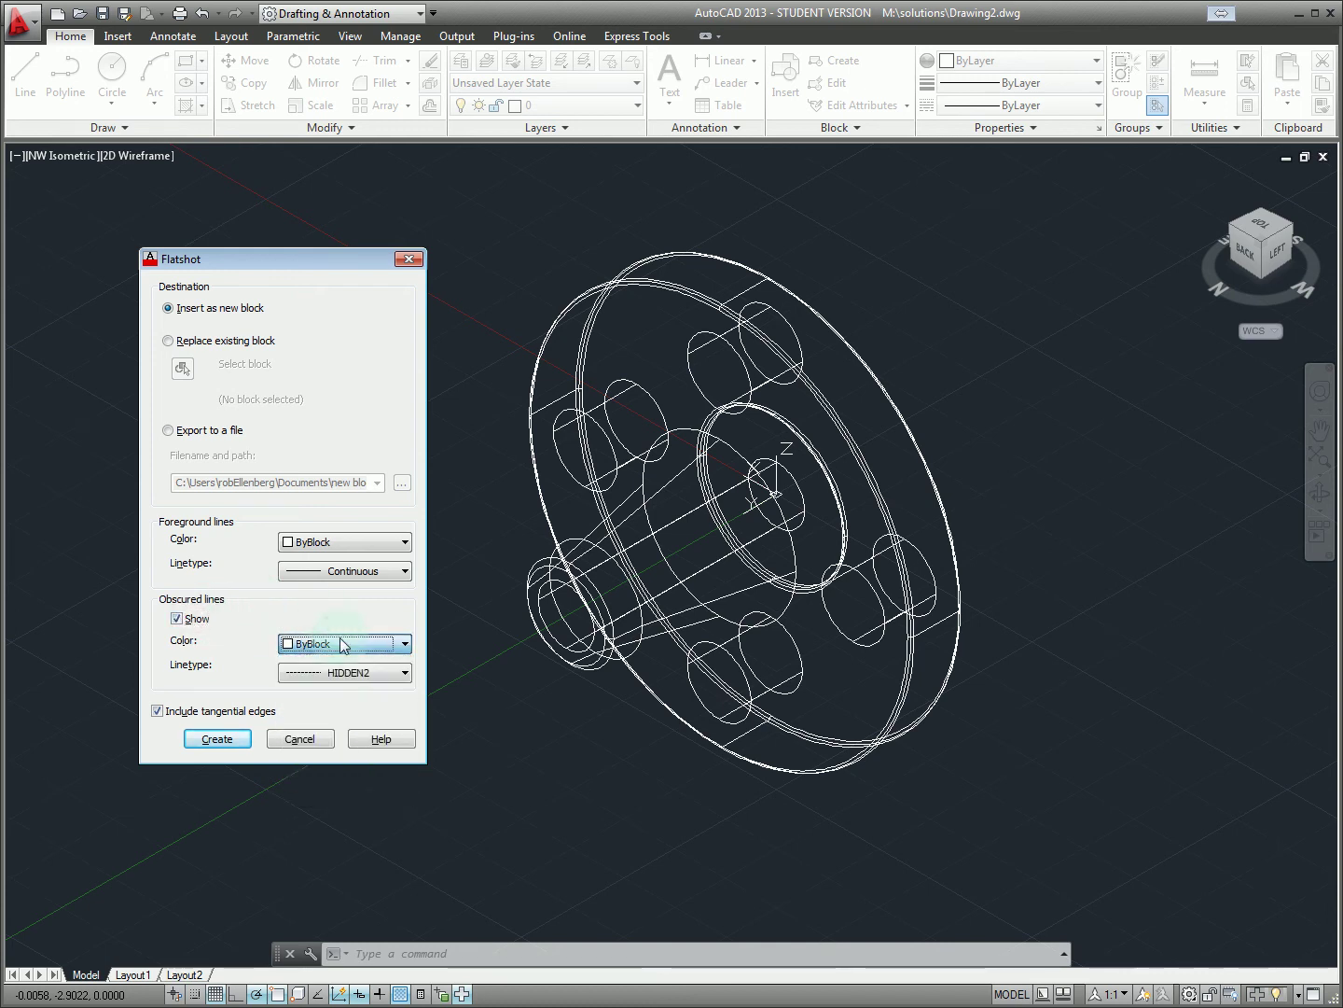
click(346, 672)
click(345, 767)
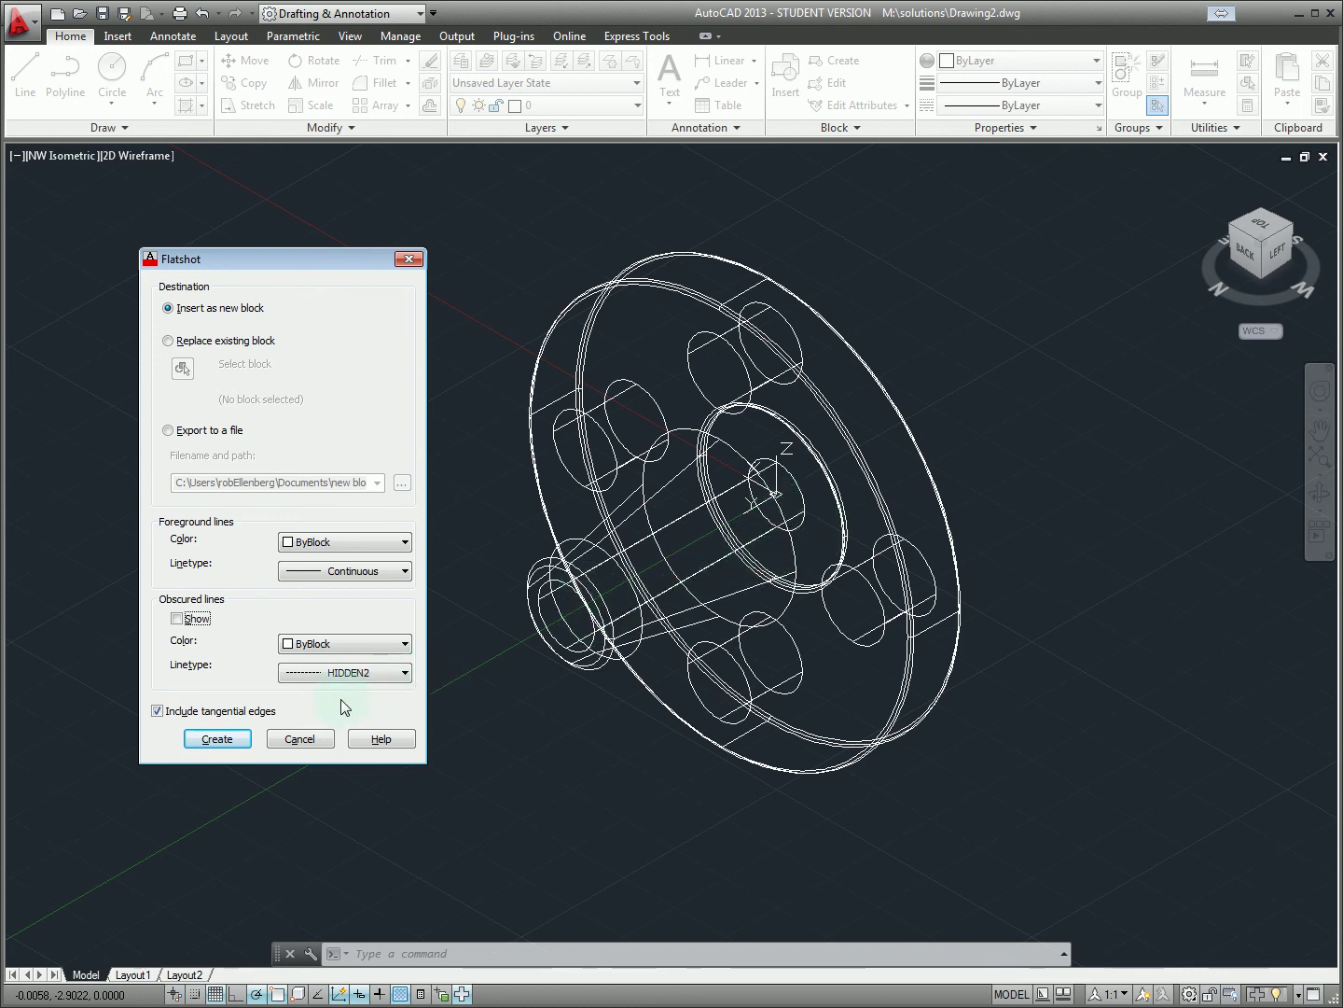
Create the flatshot block and insert it up-left of the 3D model at default scale and rotation
click(219, 742)
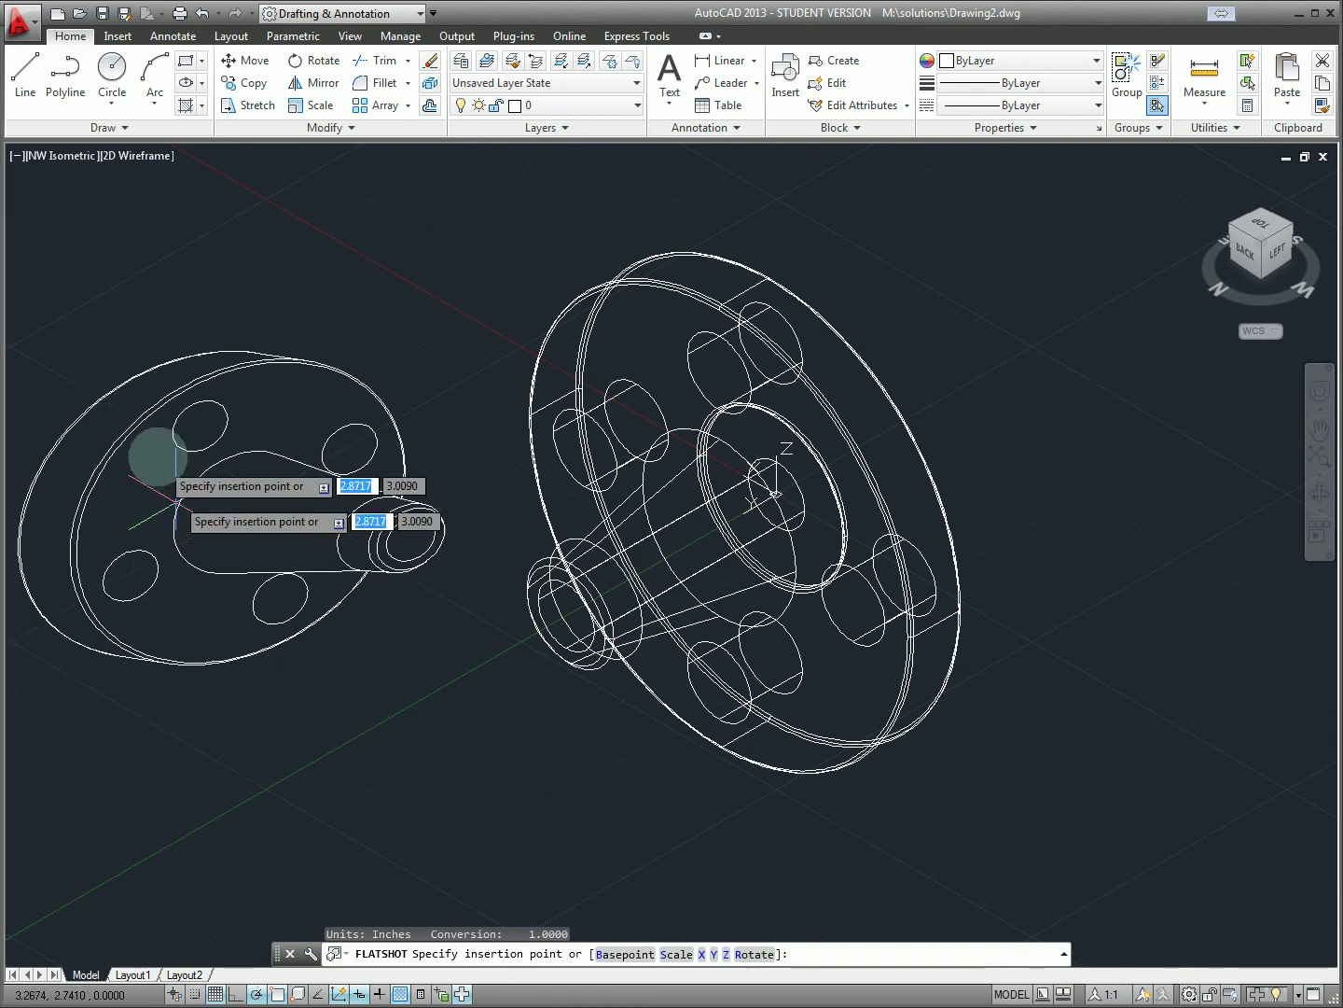
click(128, 407)
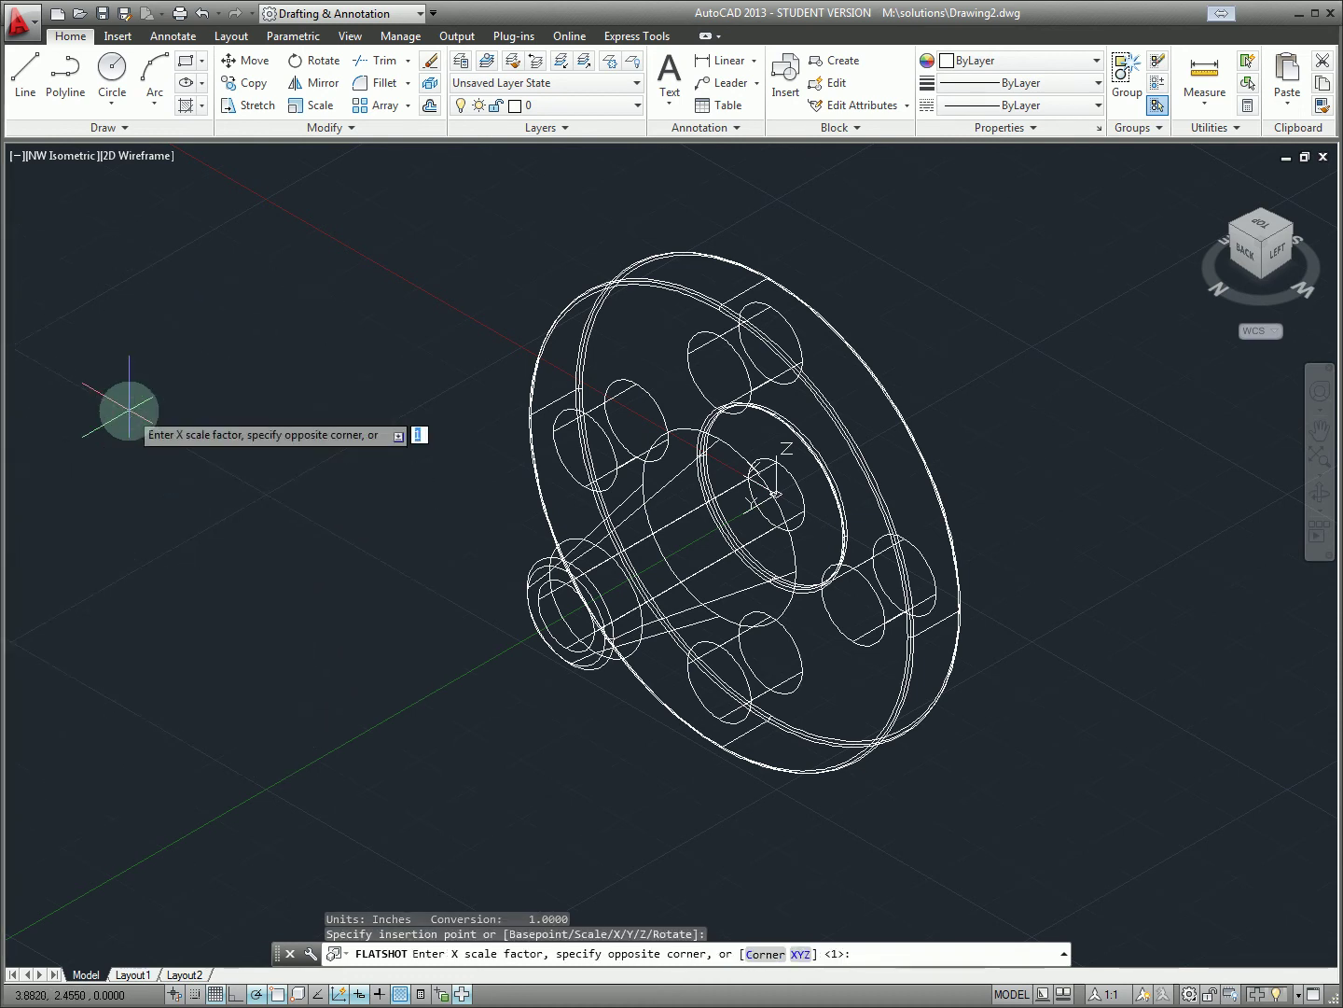
key(Return)
key(Return)
key(Return)
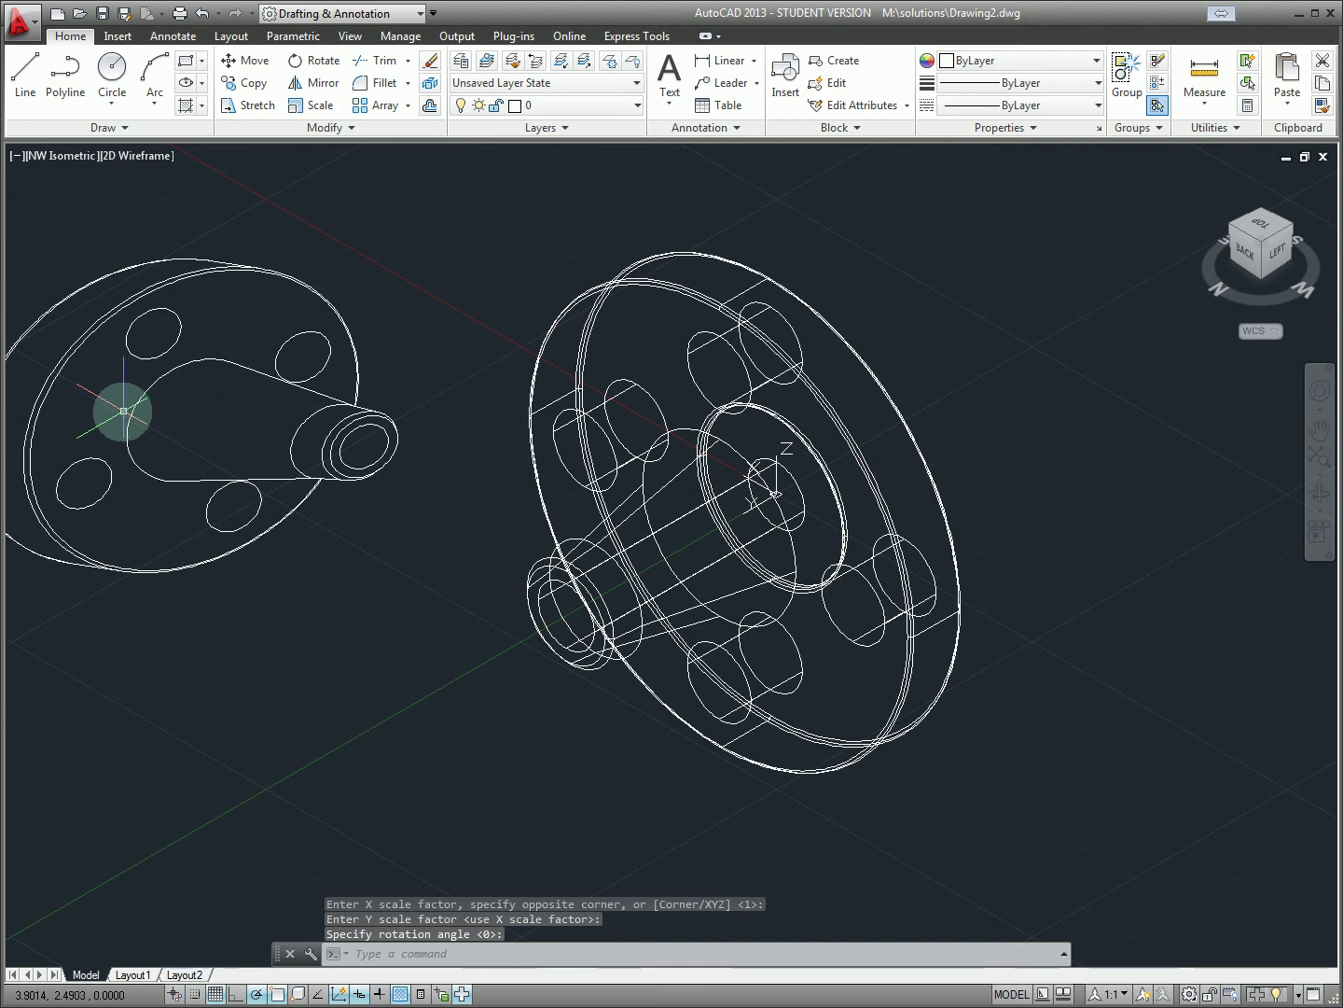
scroll(248, 484, up, 1)
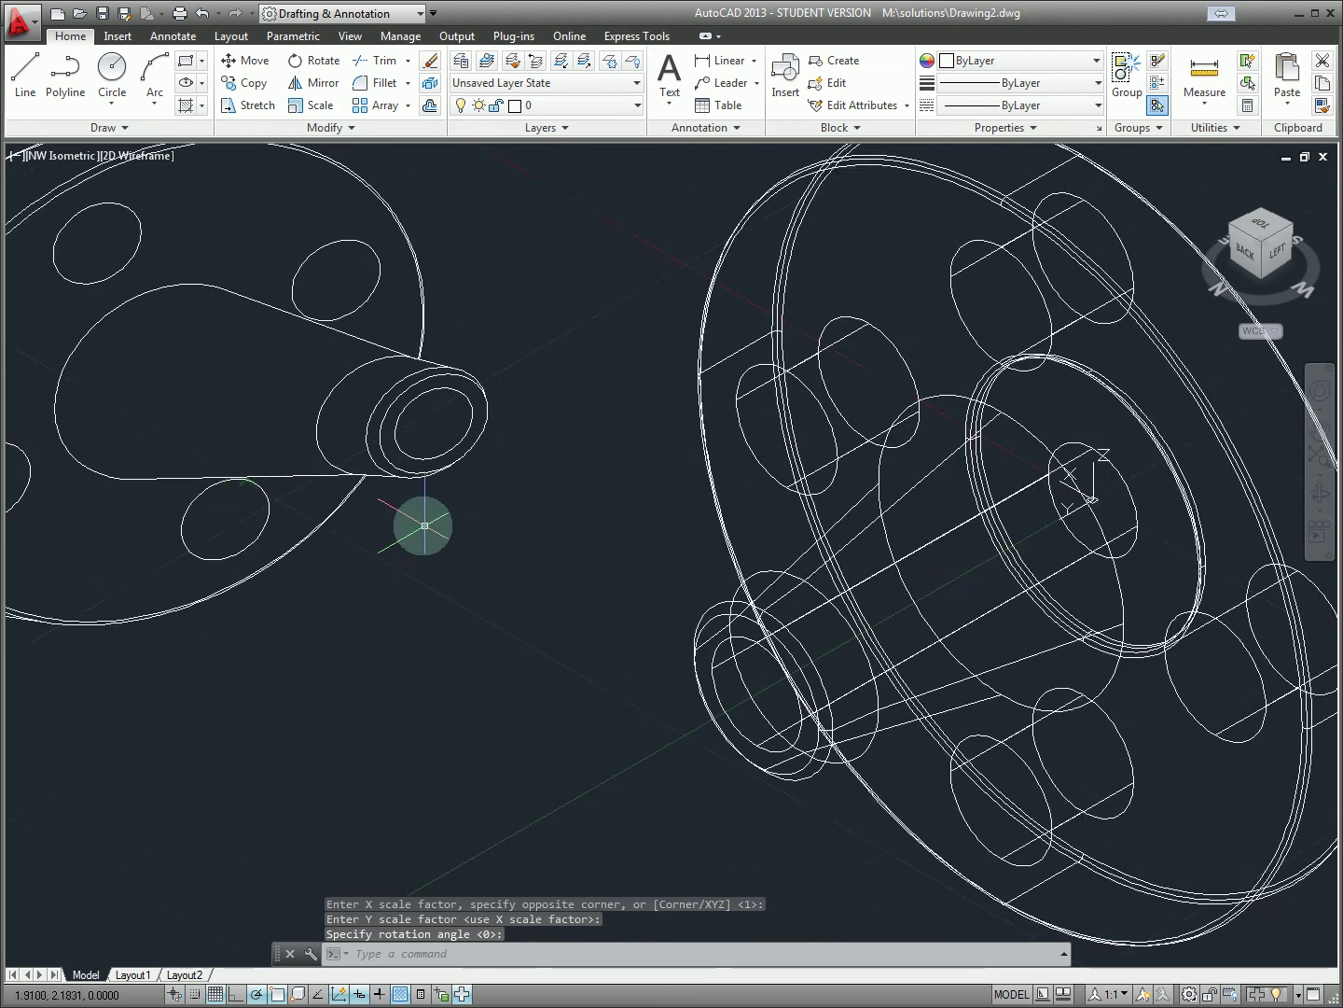
scroll(419, 521, down, 3)
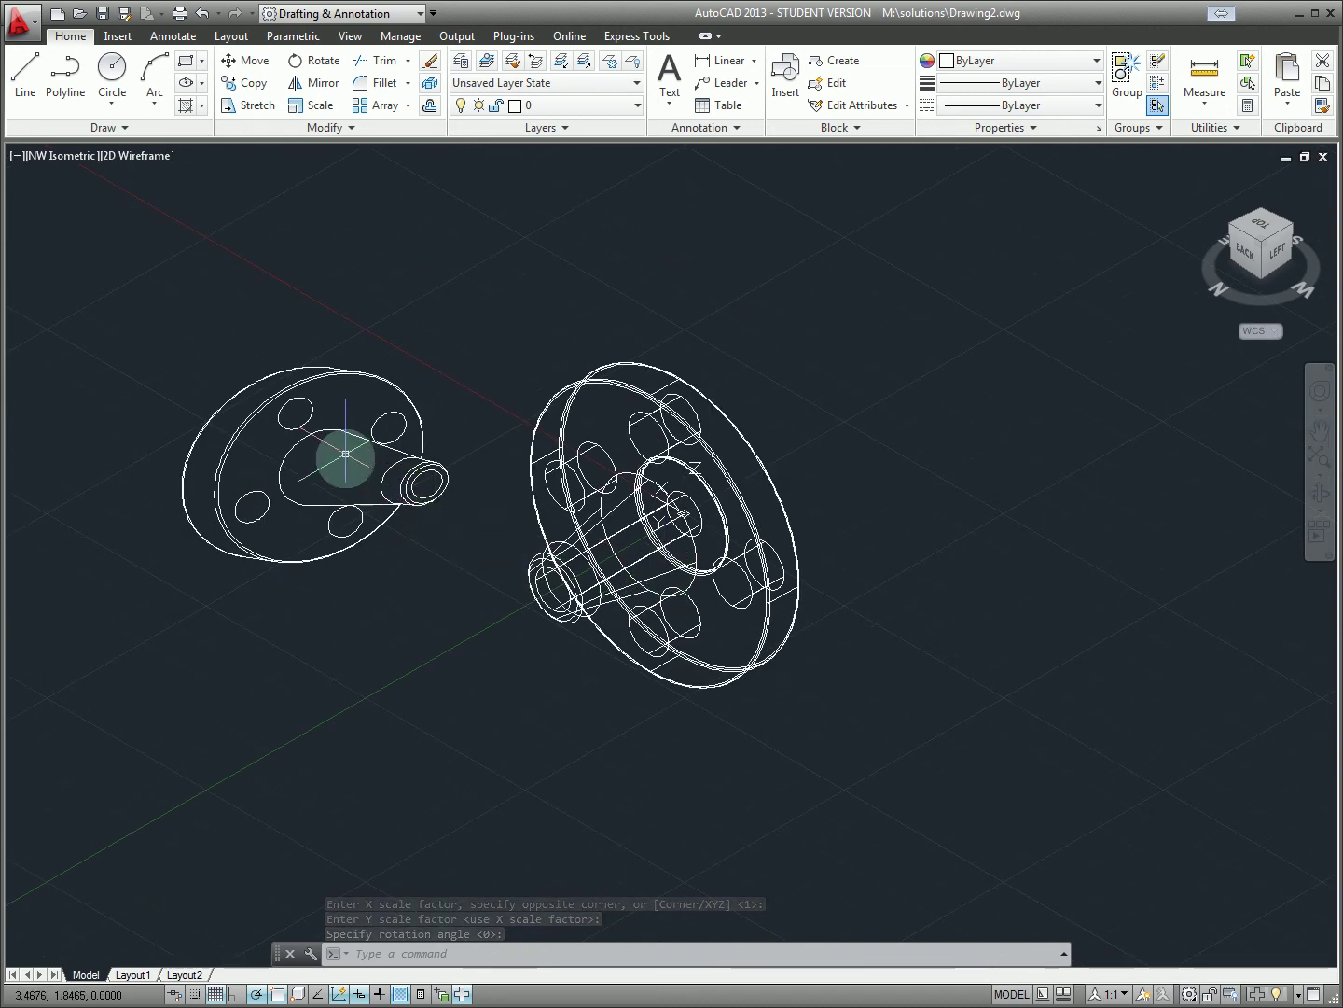
Switch to a north-up top view centred on the flatshot block and start the Line tool
click(1272, 232)
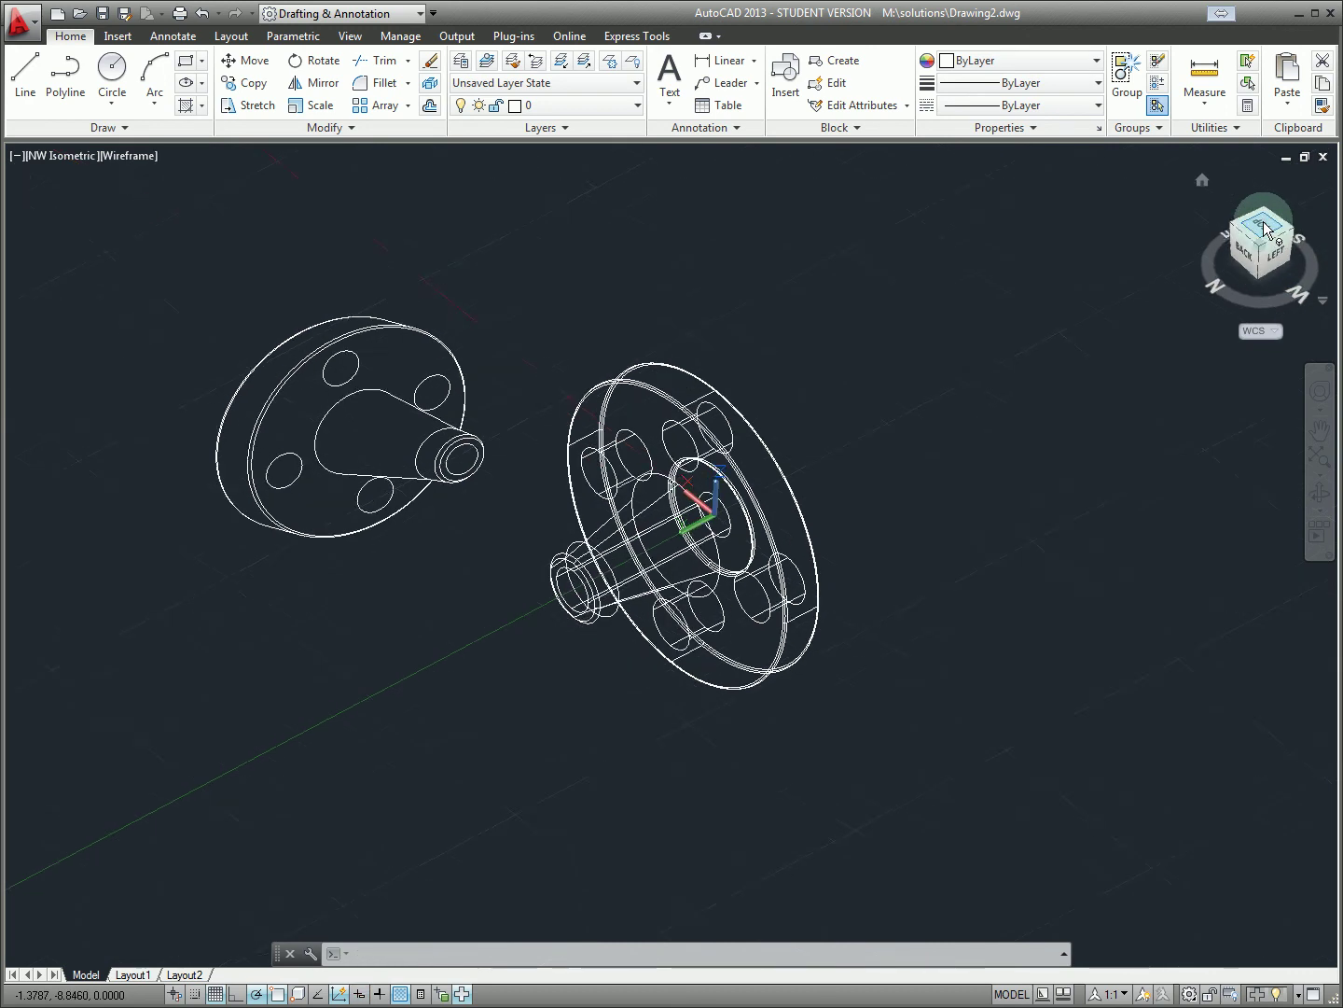
click(1304, 195)
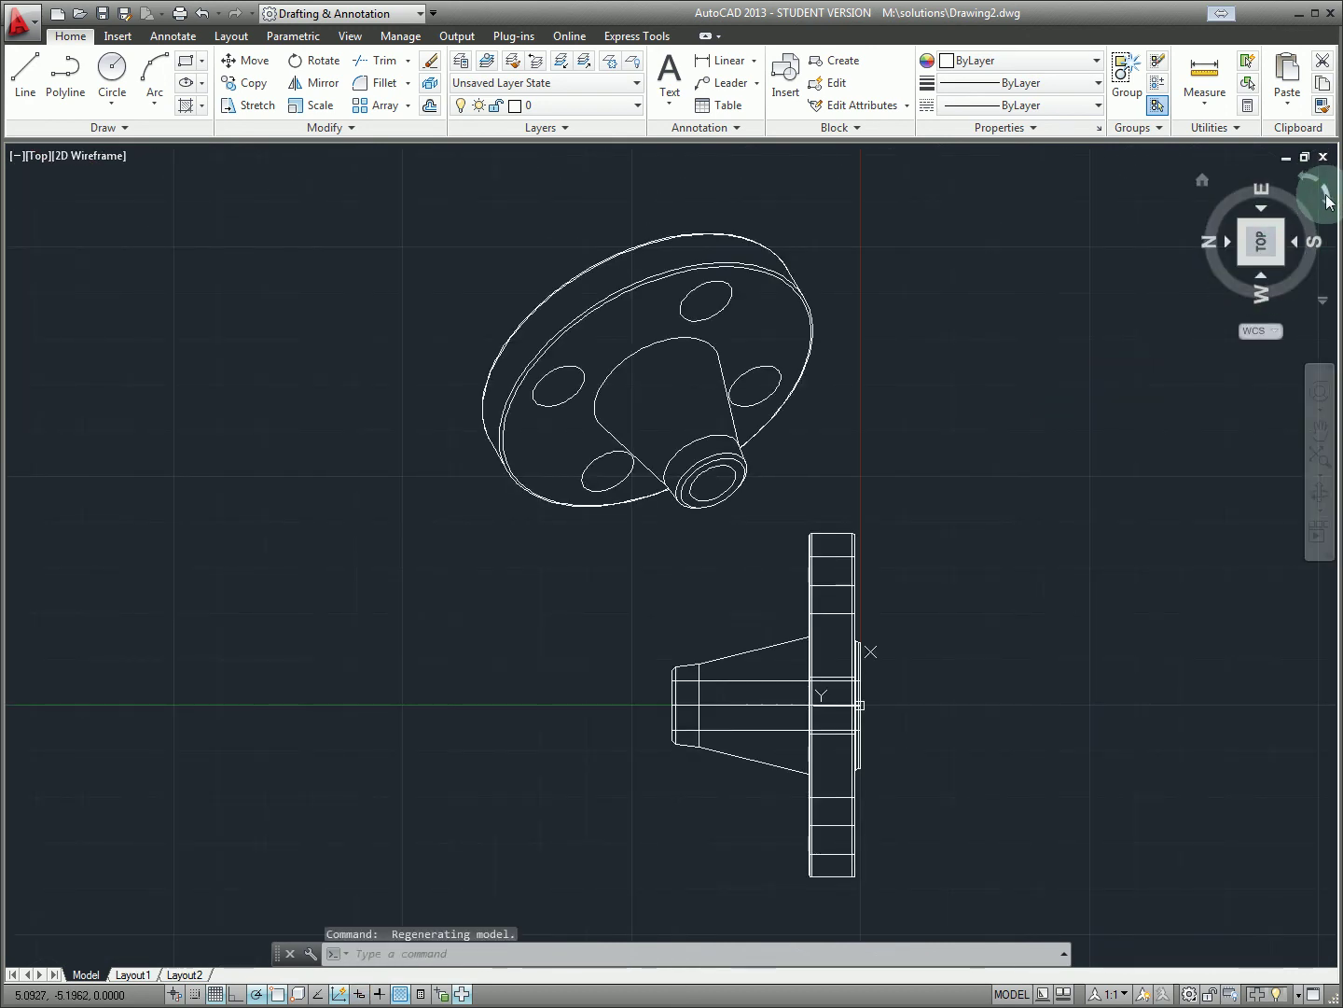
scroll(1033, 594, up, 4)
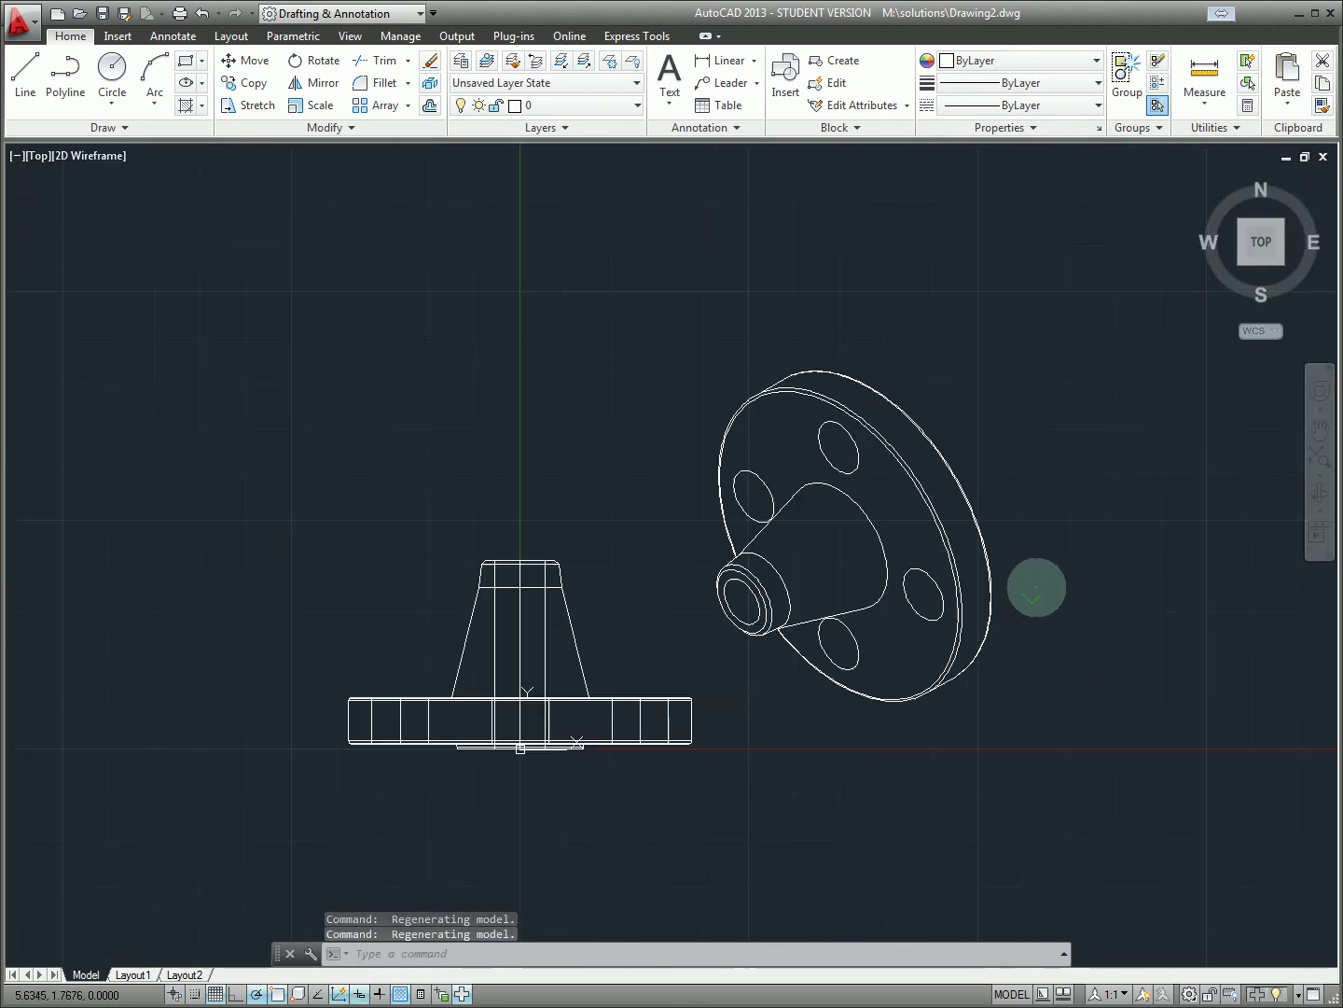
middle_drag(1020, 569, 944, 559)
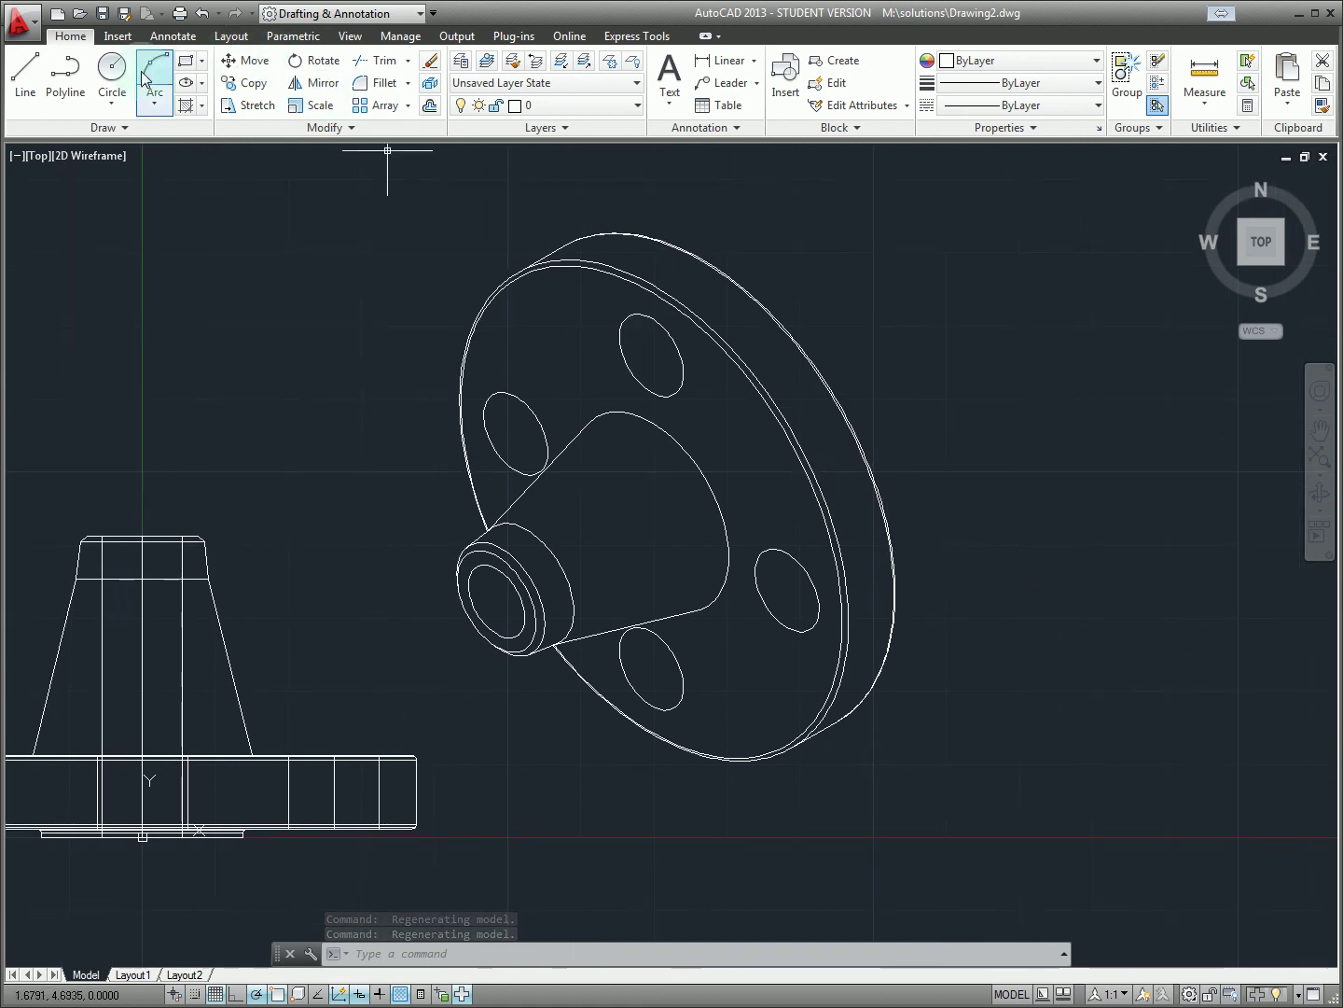
click(26, 71)
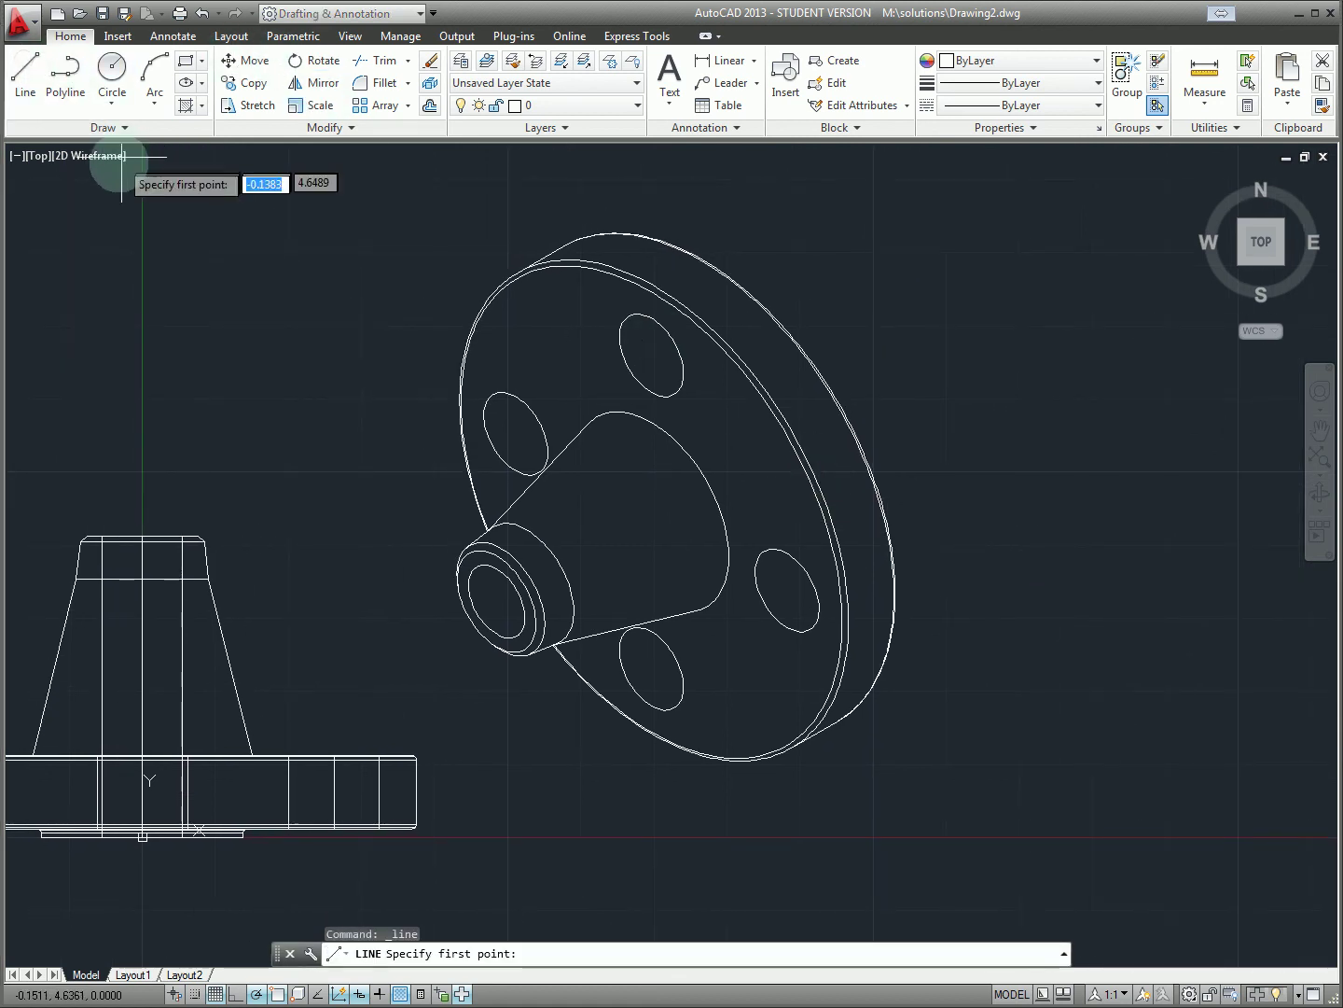
Draw a vertical line between the upper and lower bolt hole centres
click(652, 355)
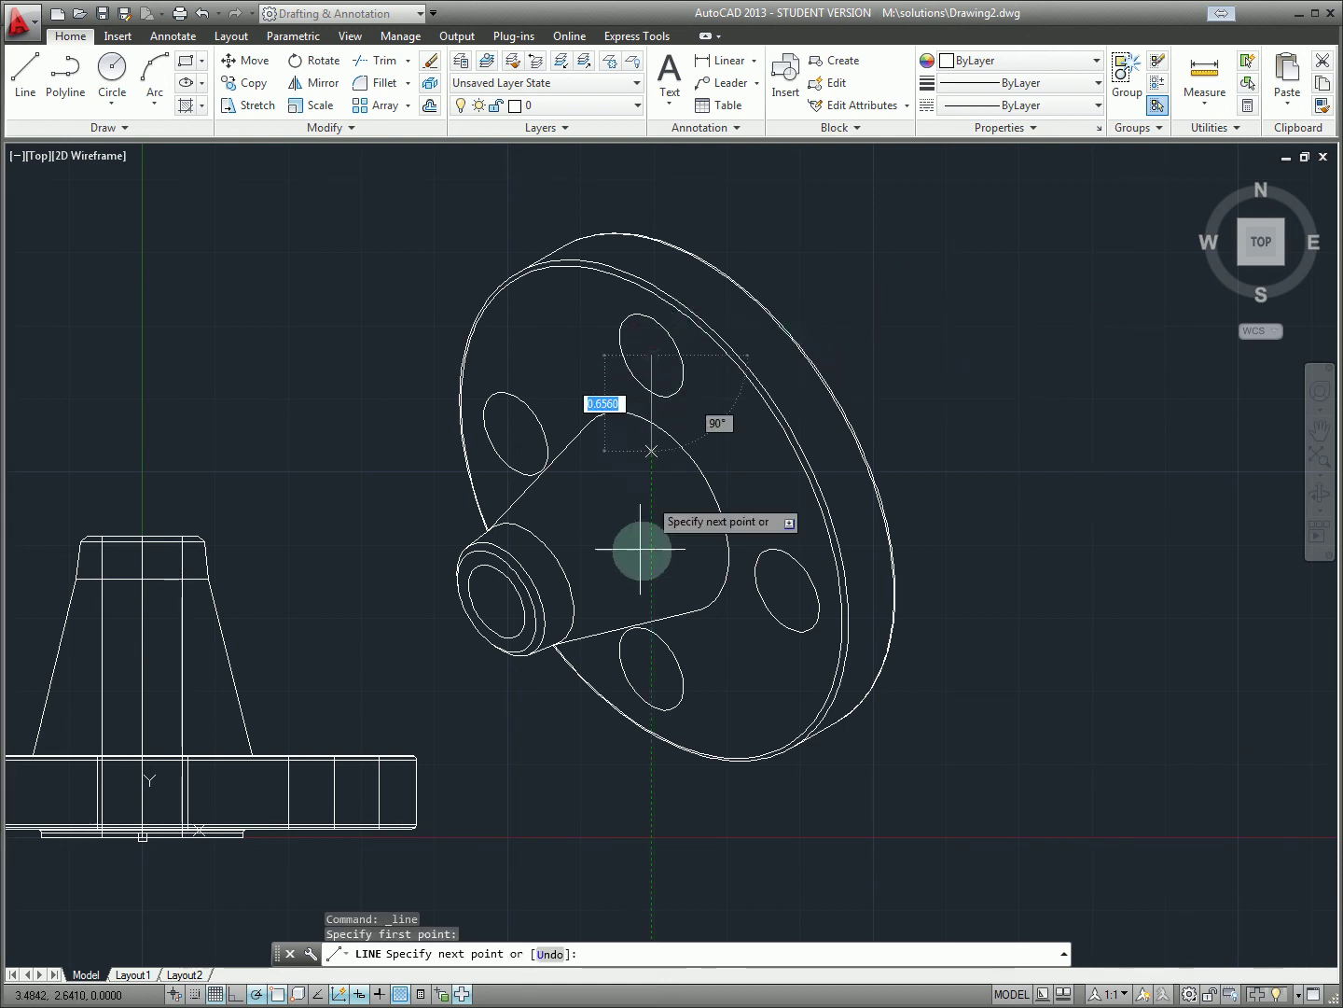
click(651, 668)
key(Return)
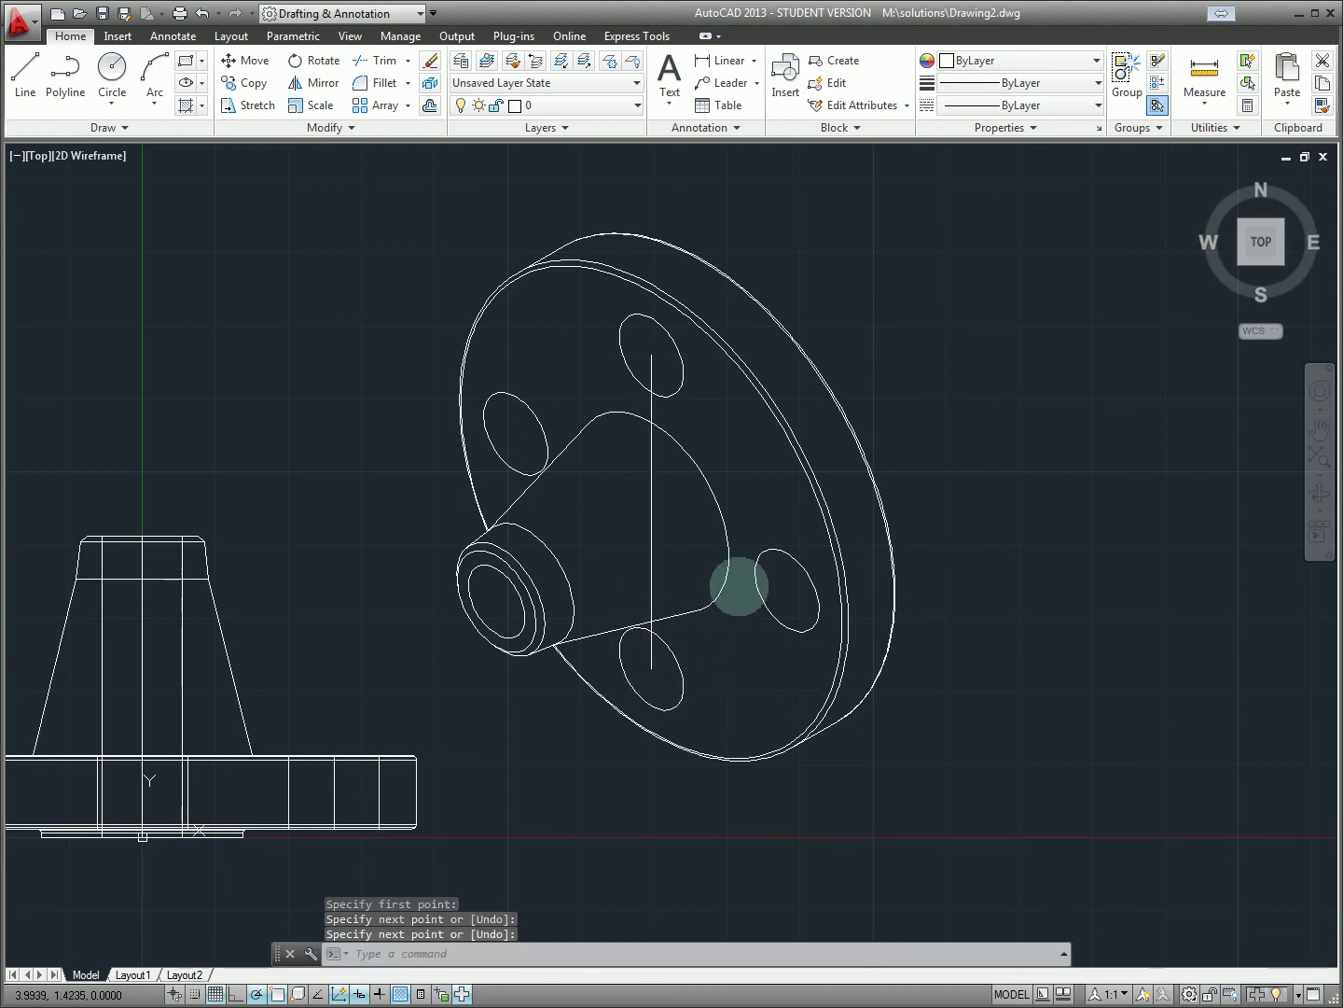
Draw two rays: one from the small boss through the flange centre, one through opposite bolt holes
click(105, 129)
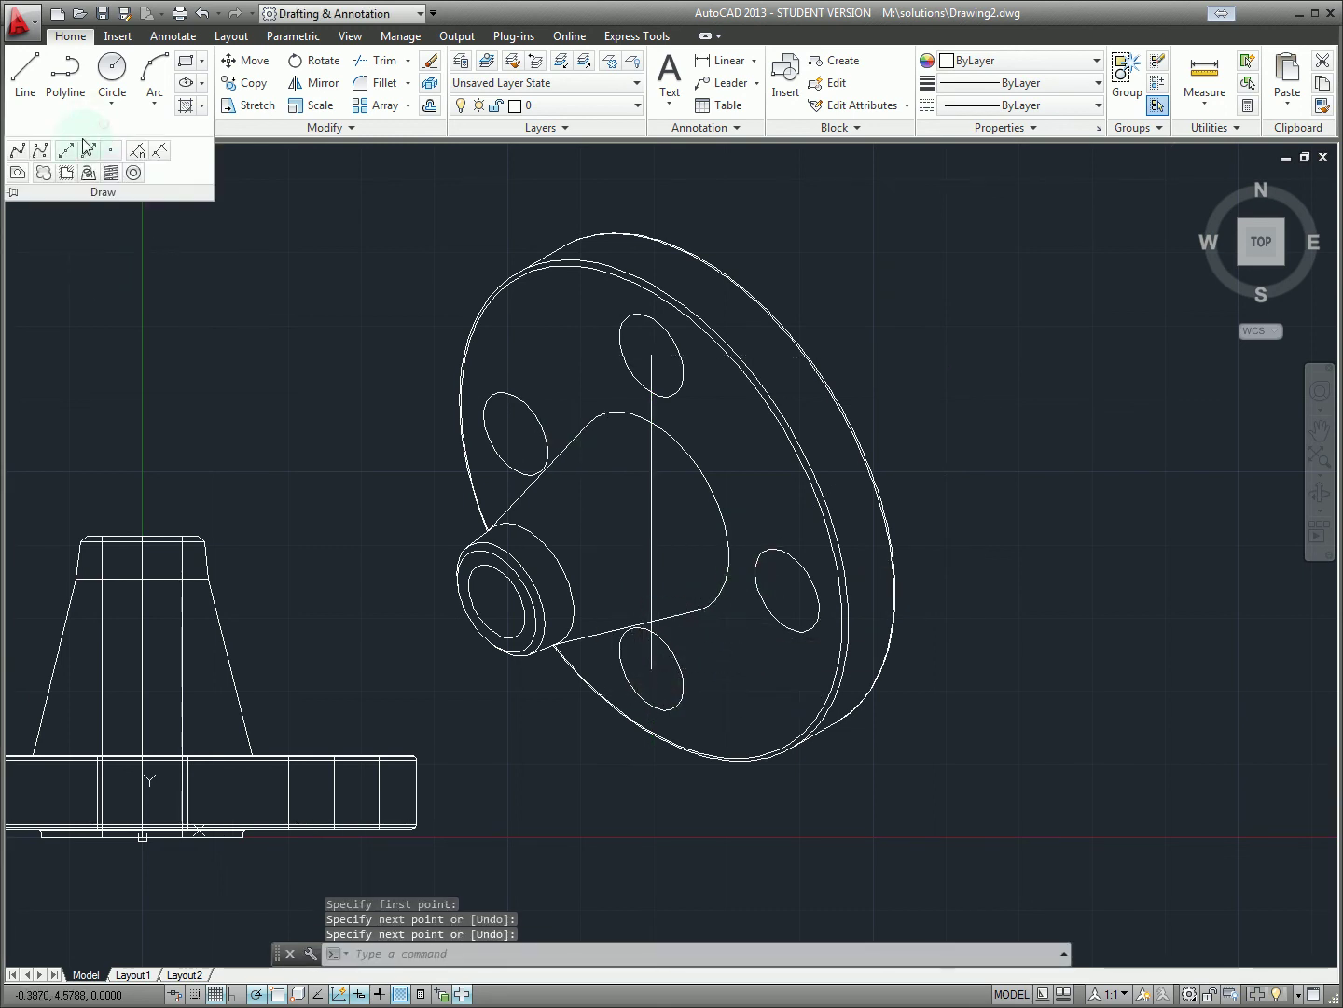
click(64, 153)
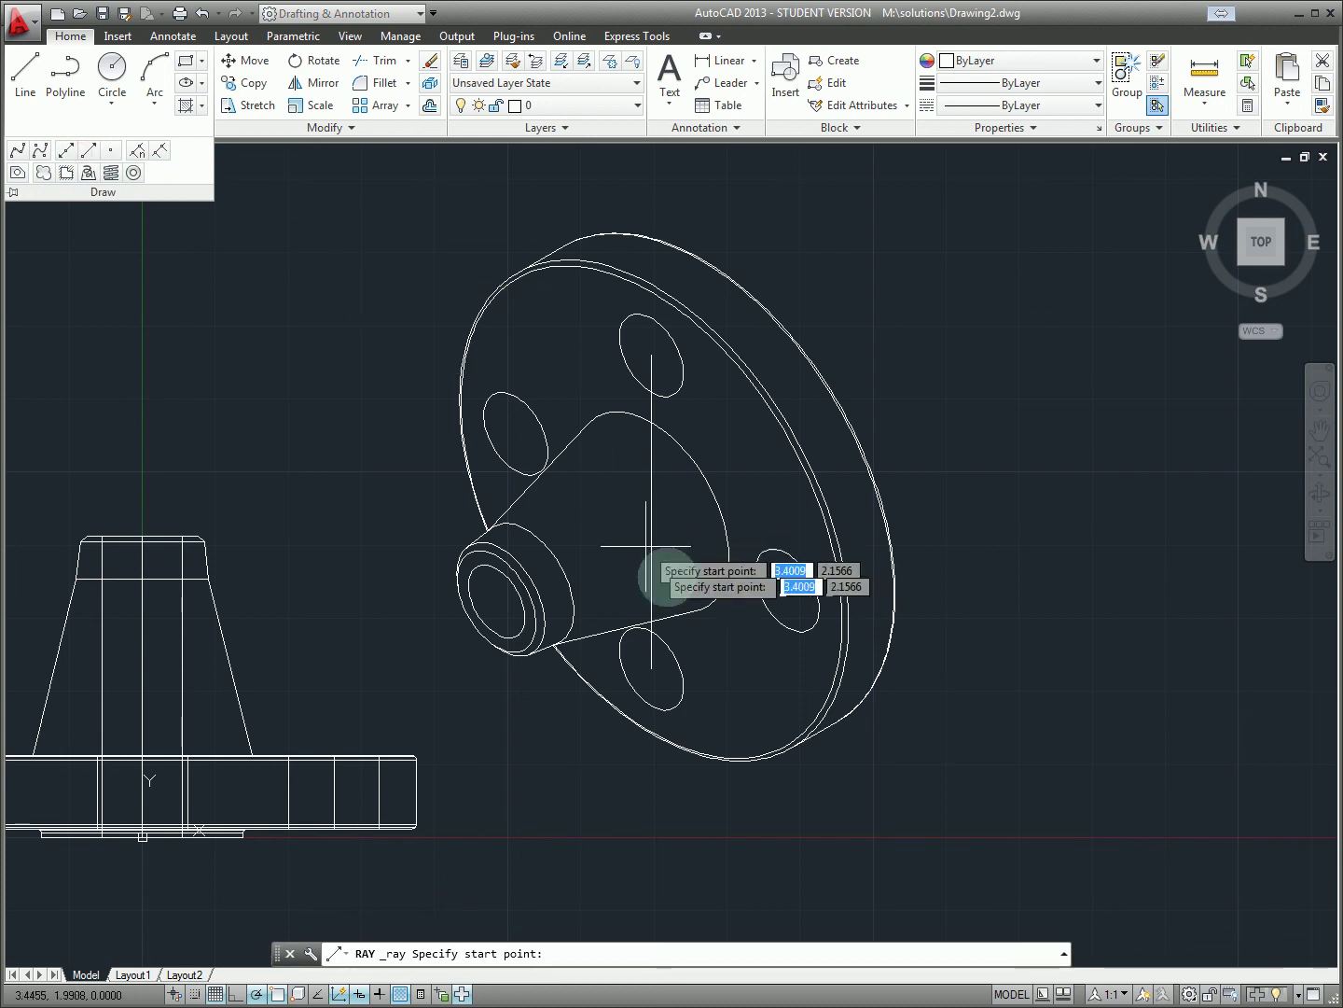
click(495, 601)
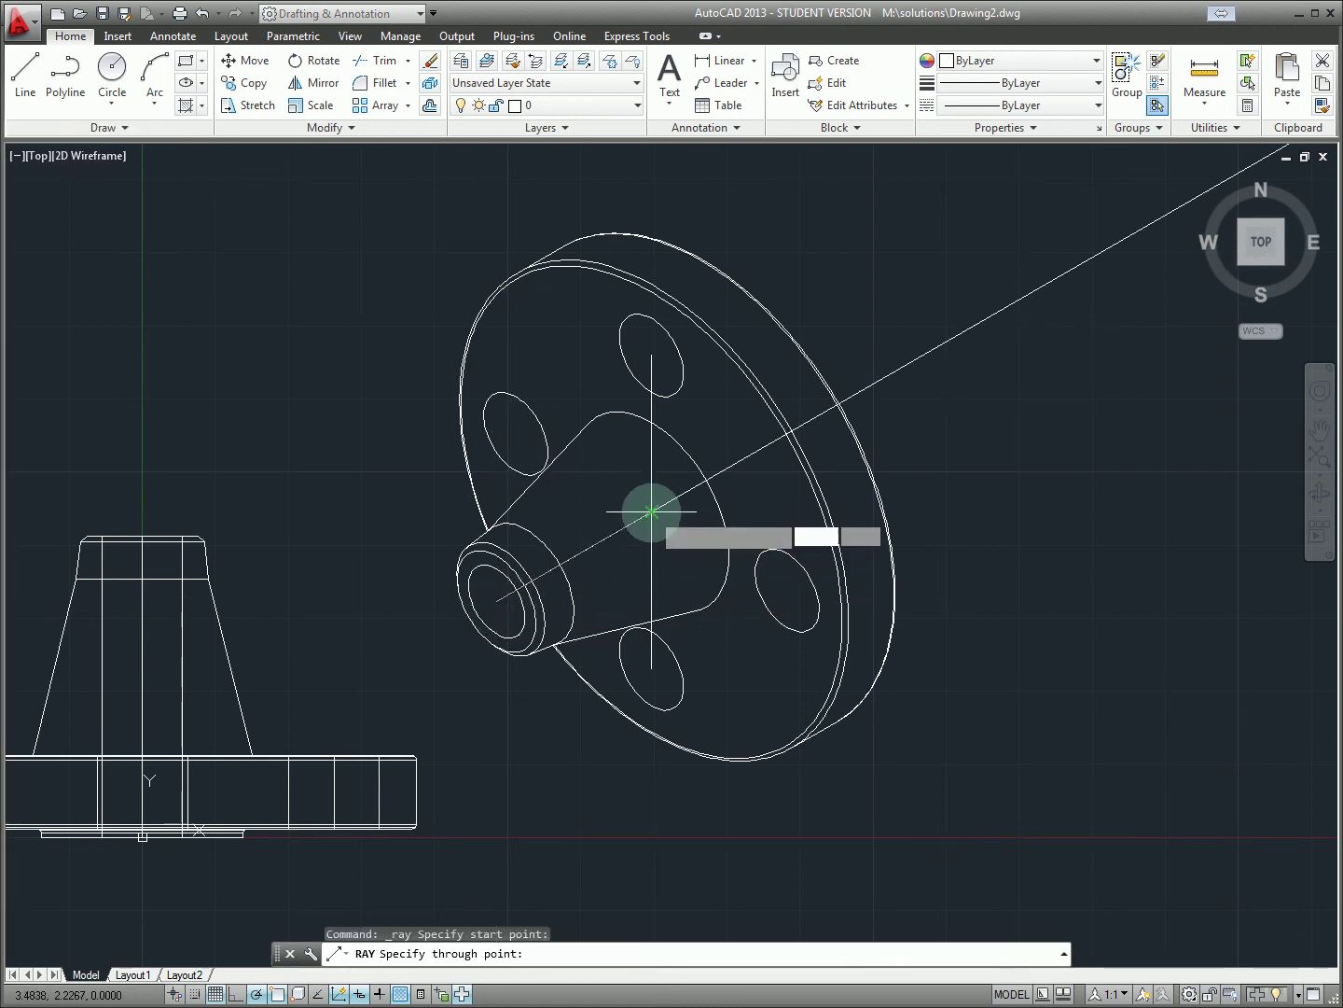
click(651, 512)
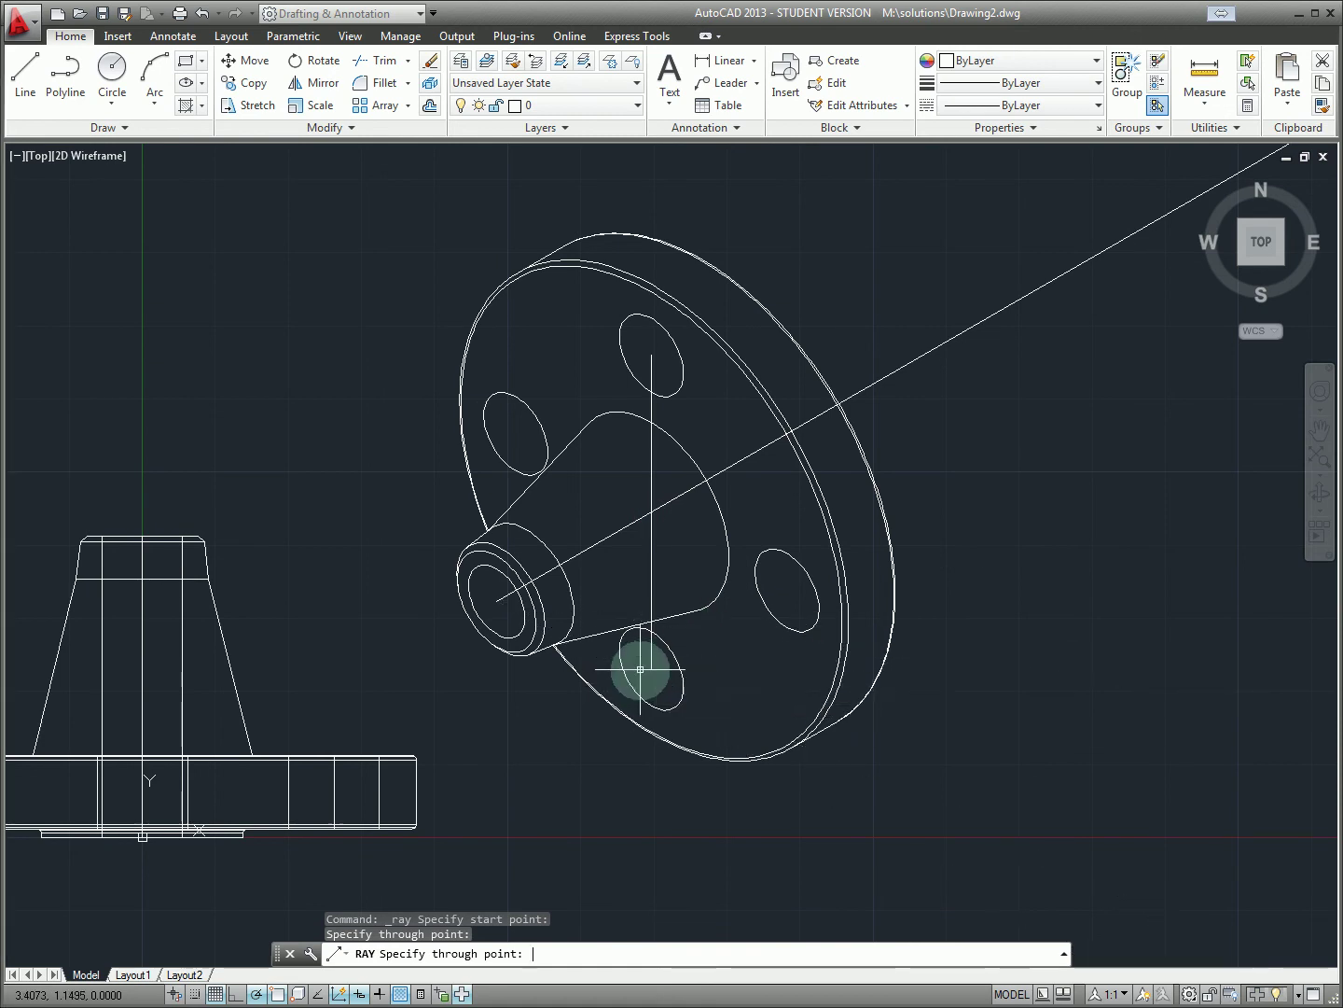
key(Escape)
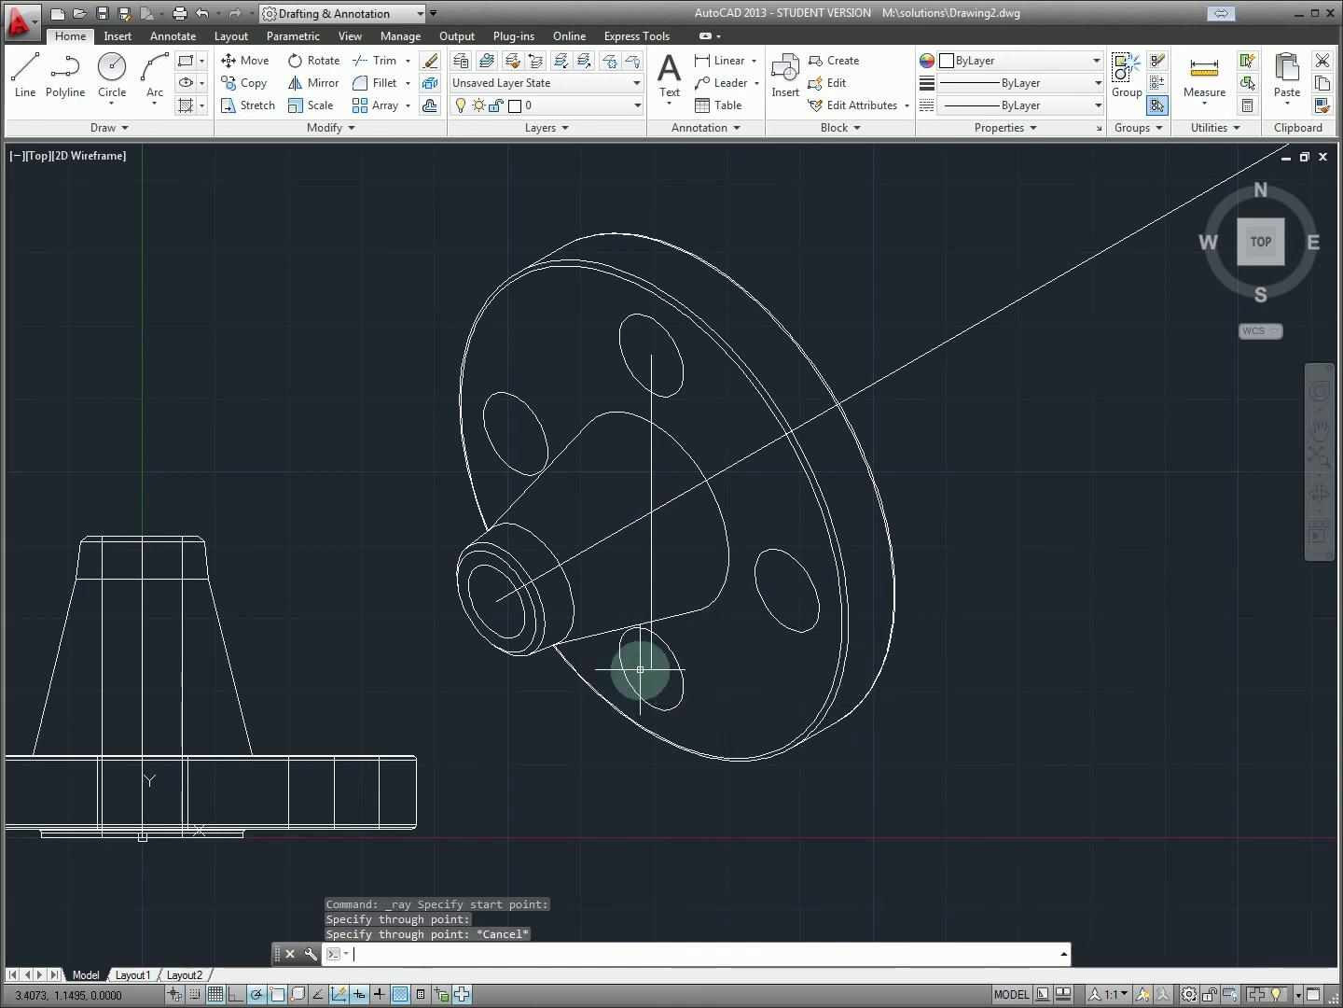
click(88, 127)
click(88, 151)
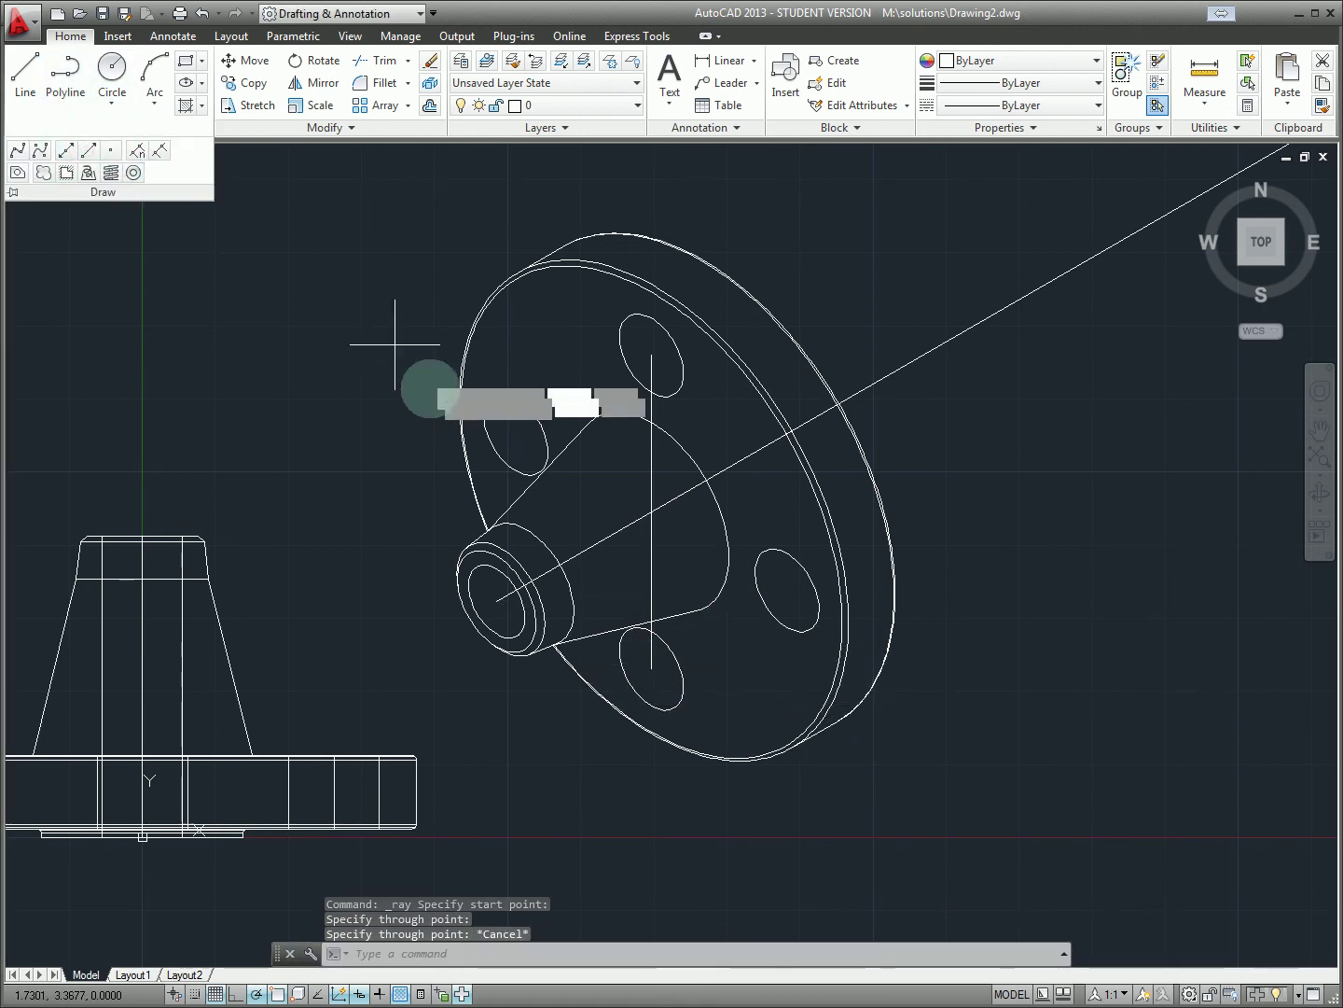
click(516, 436)
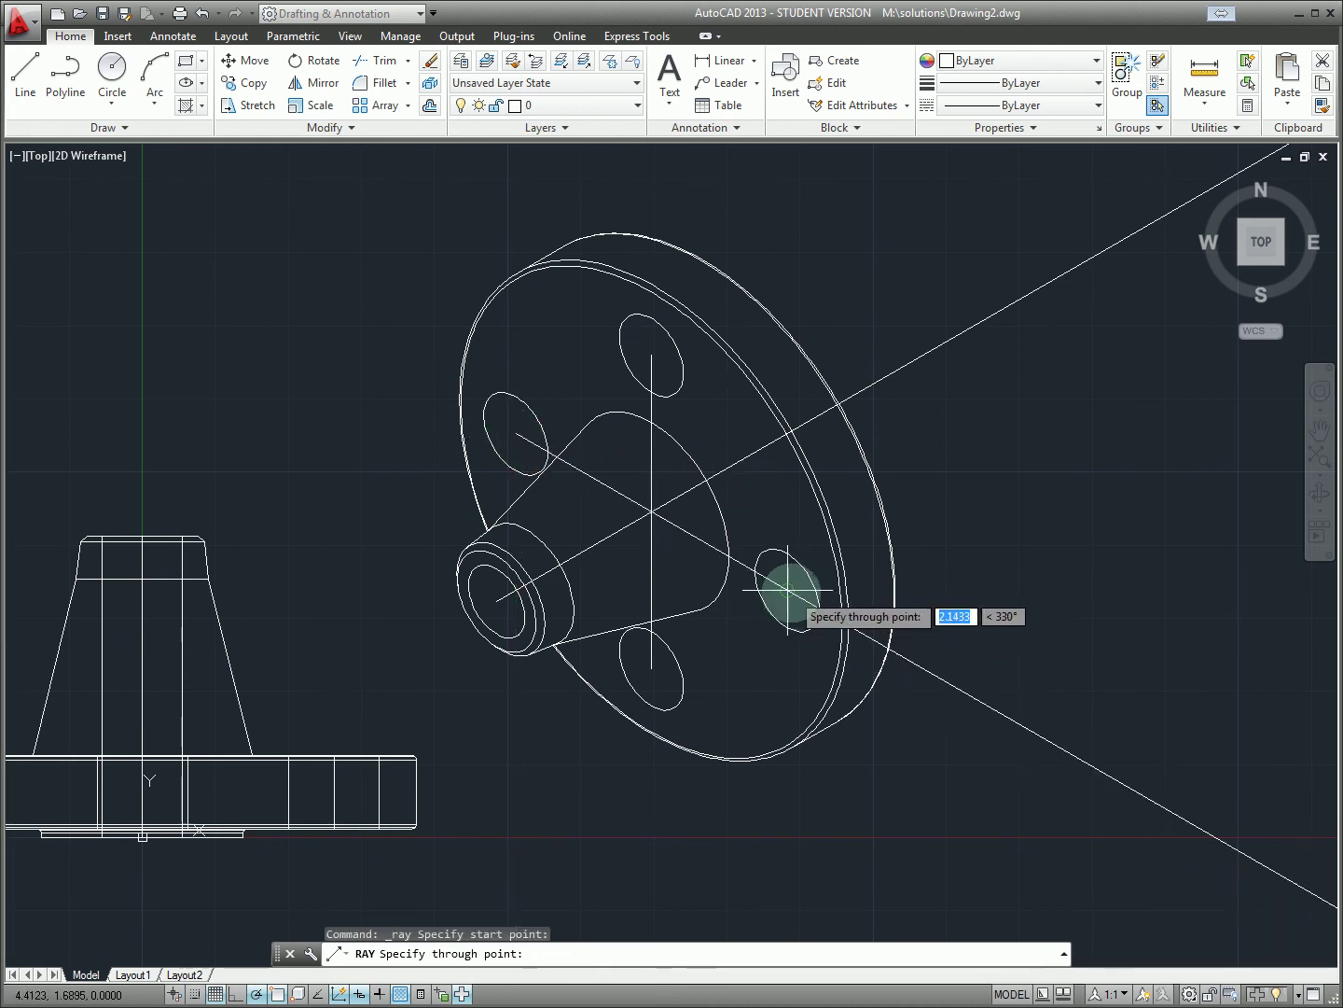
click(785, 597)
key(Escape)
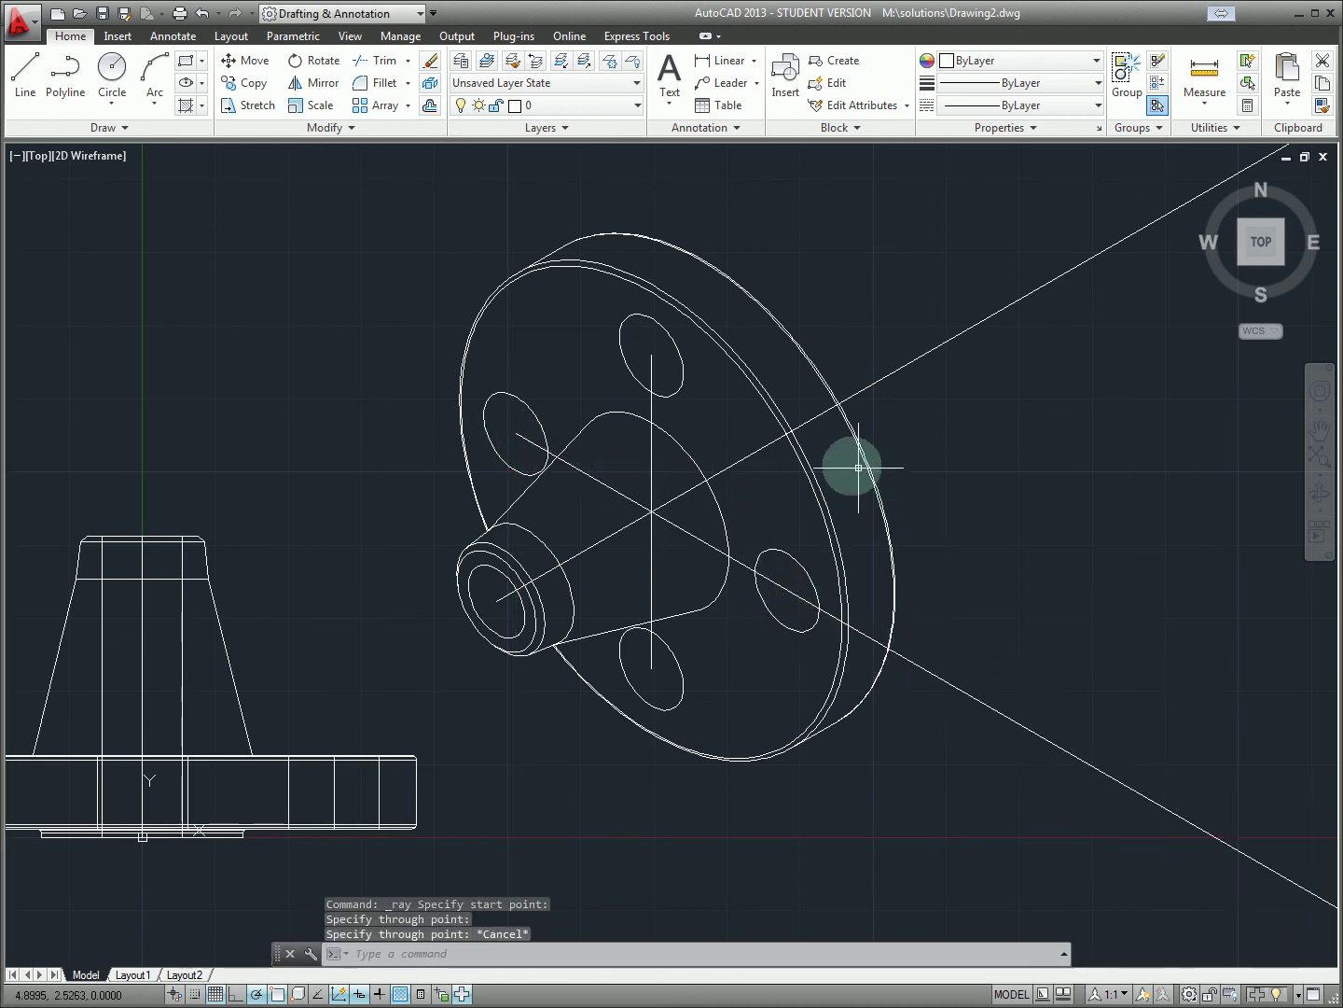
Attempt angular dimensions on the construction rays, cancelling each attempt
click(172, 37)
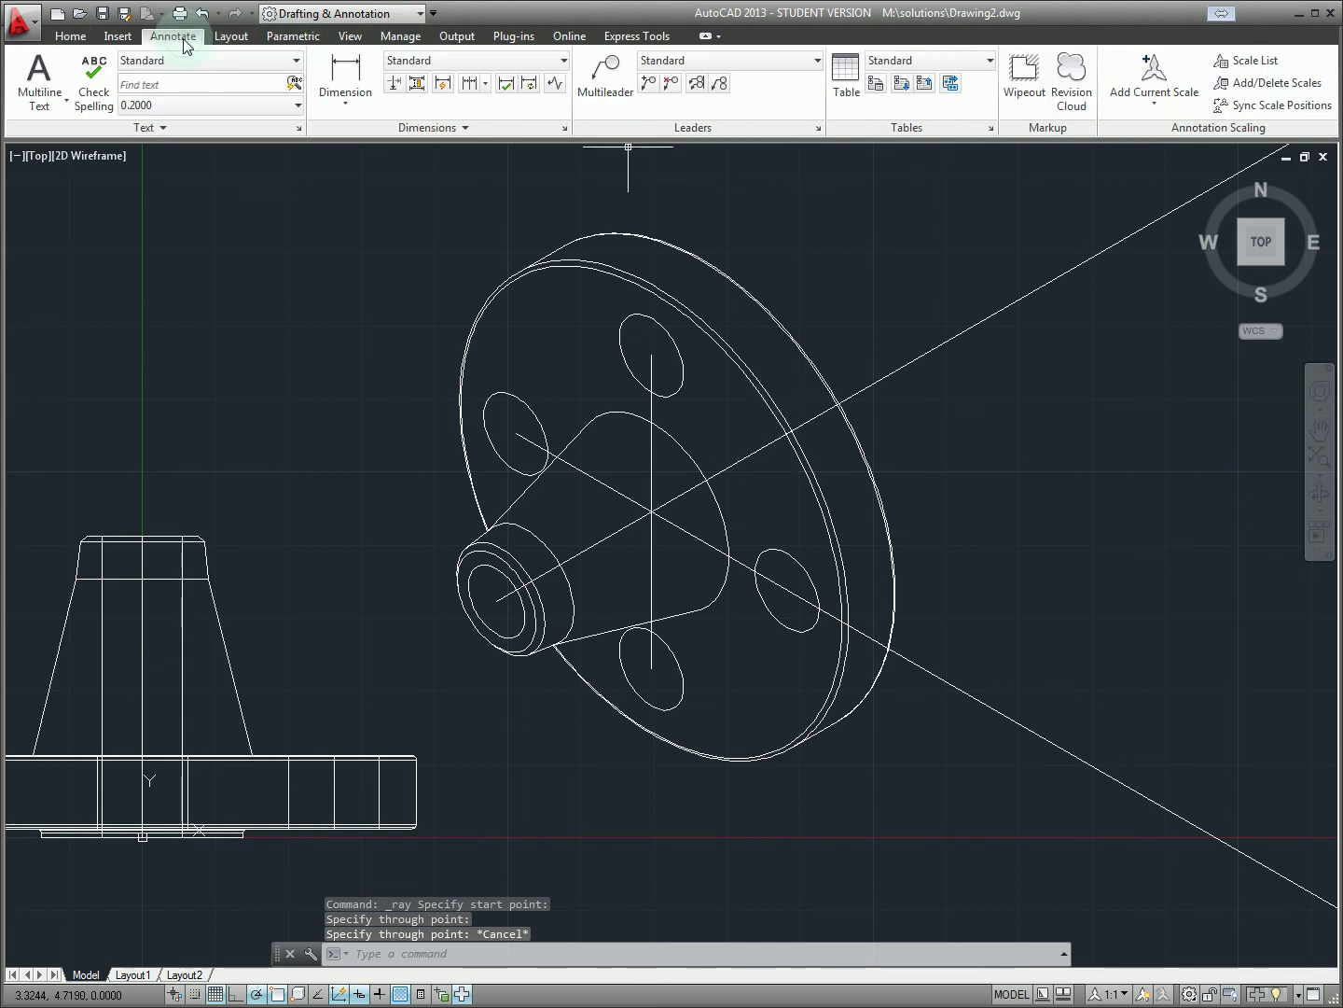
click(347, 101)
click(356, 236)
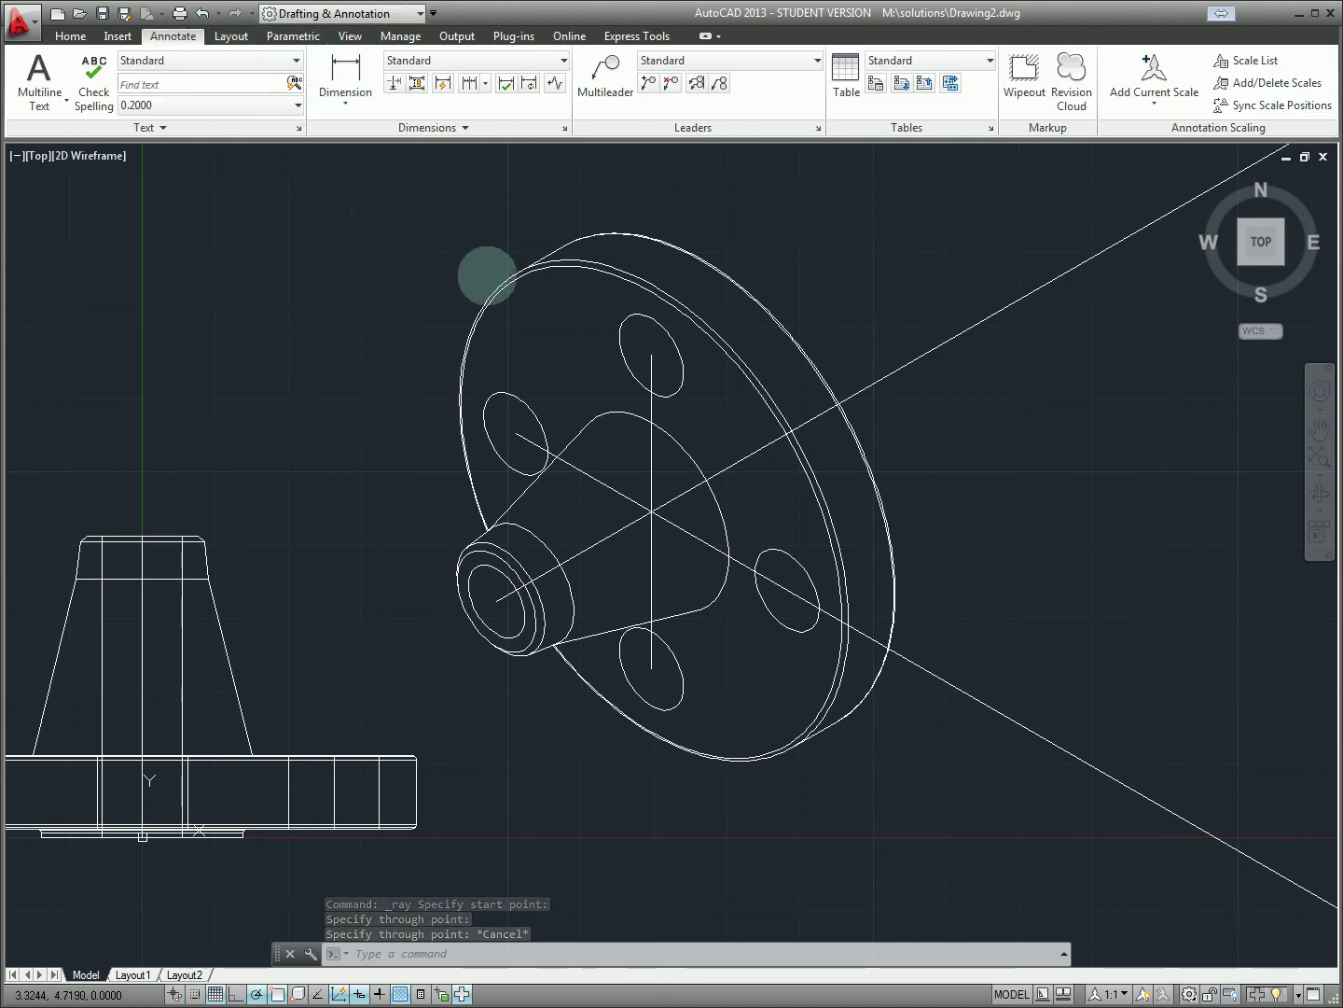
click(902, 655)
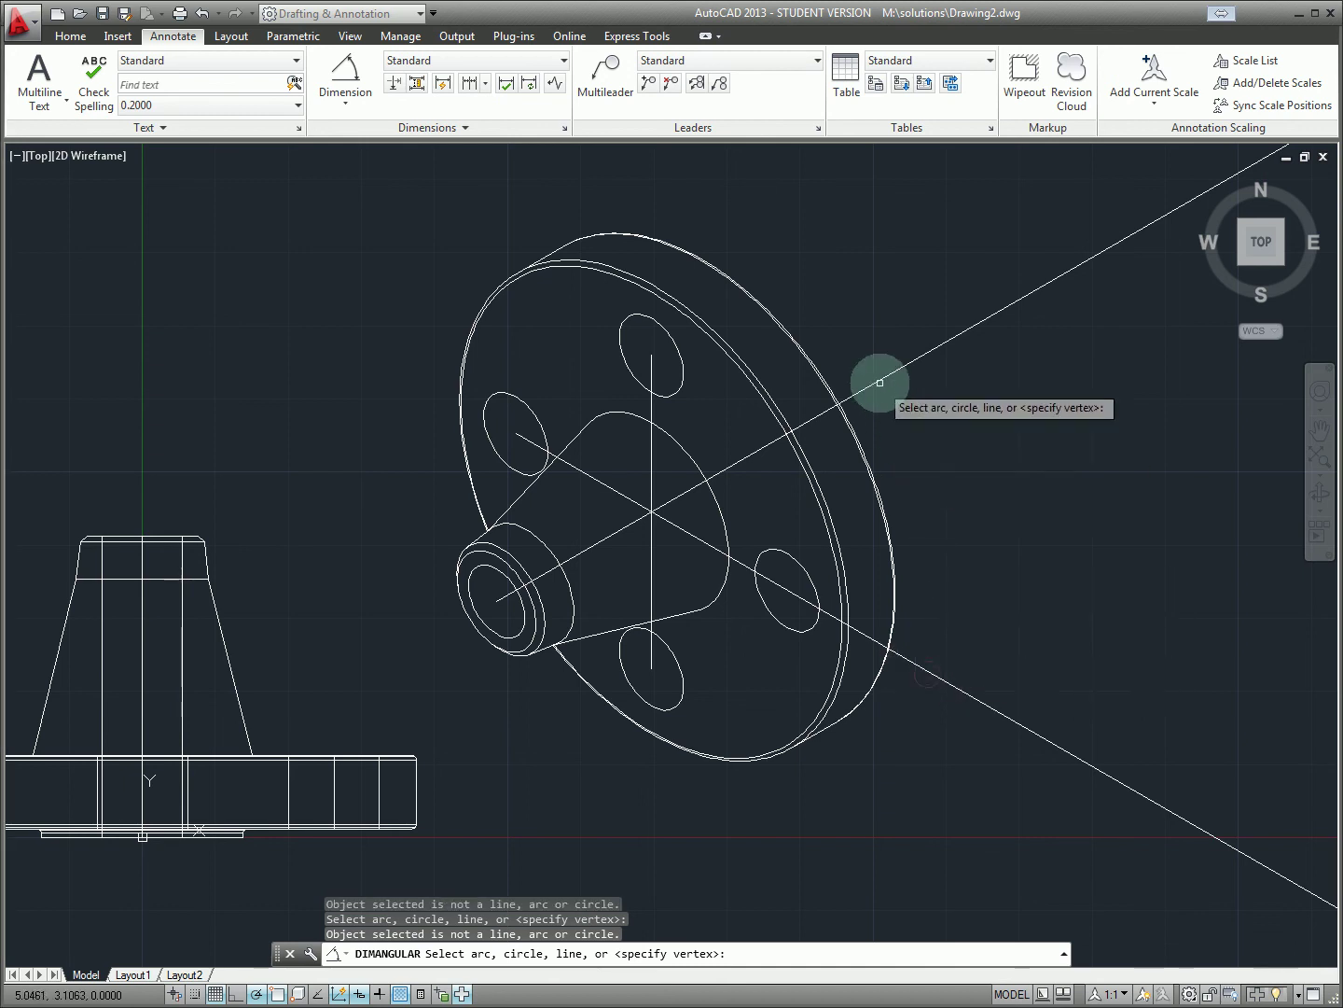
key(Return)
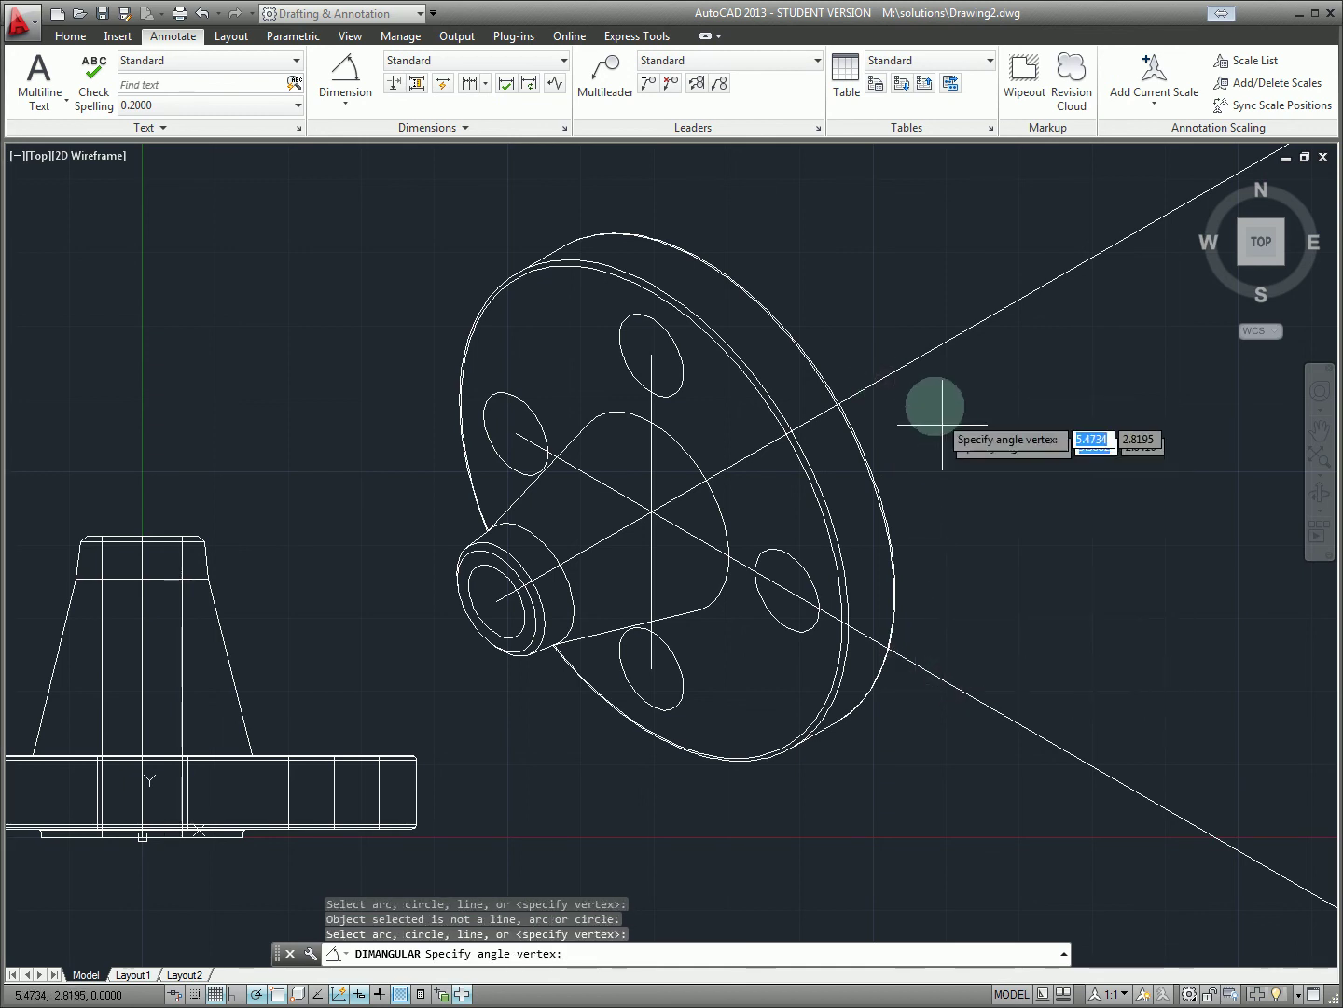
key(Escape)
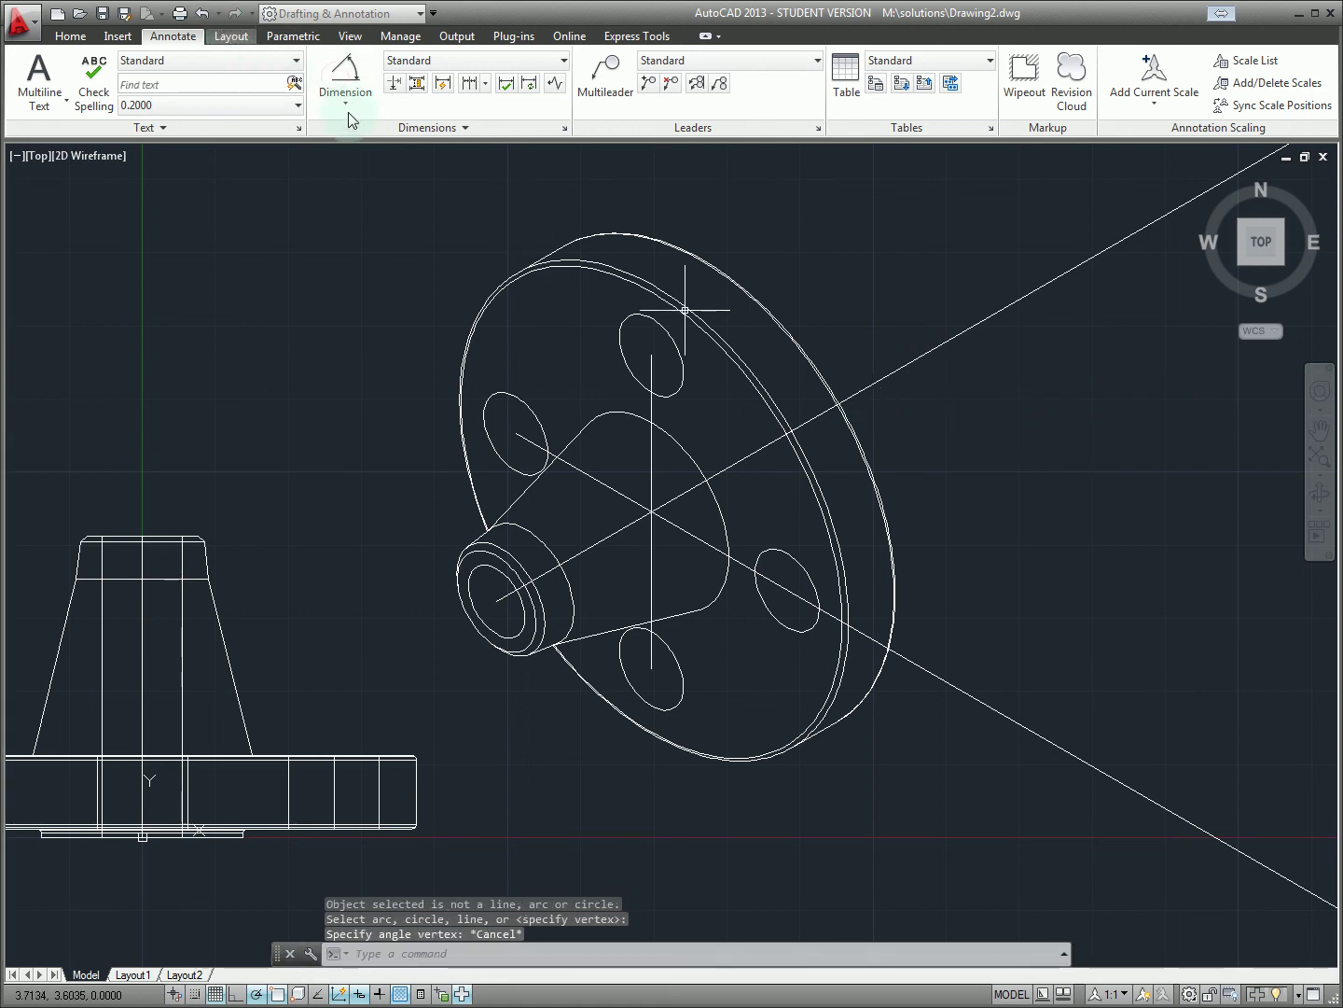
click(383, 410)
click(360, 391)
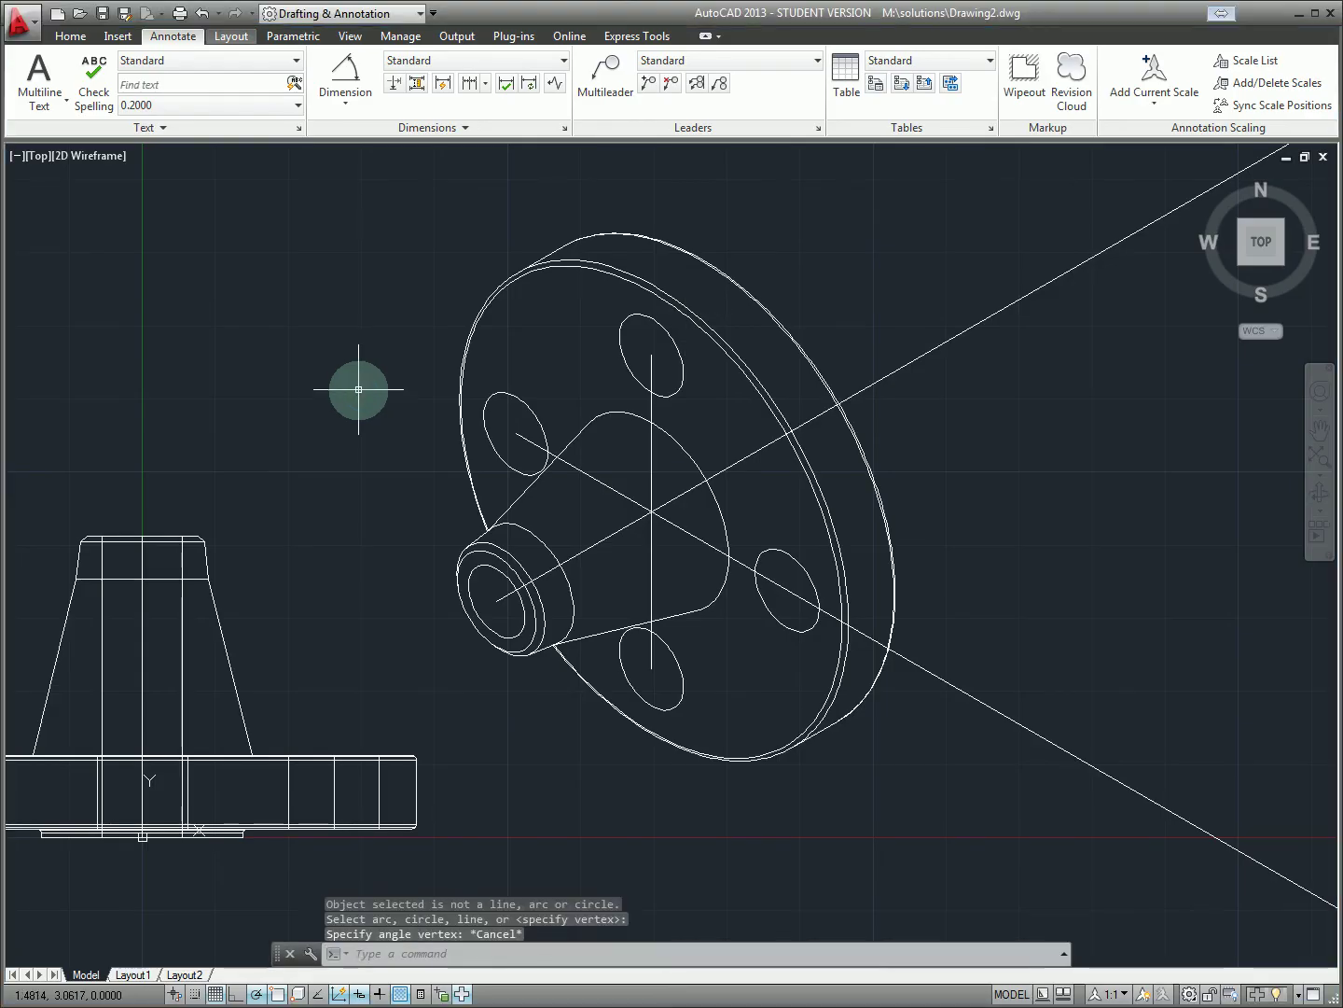
key(Escape)
key(Escape)
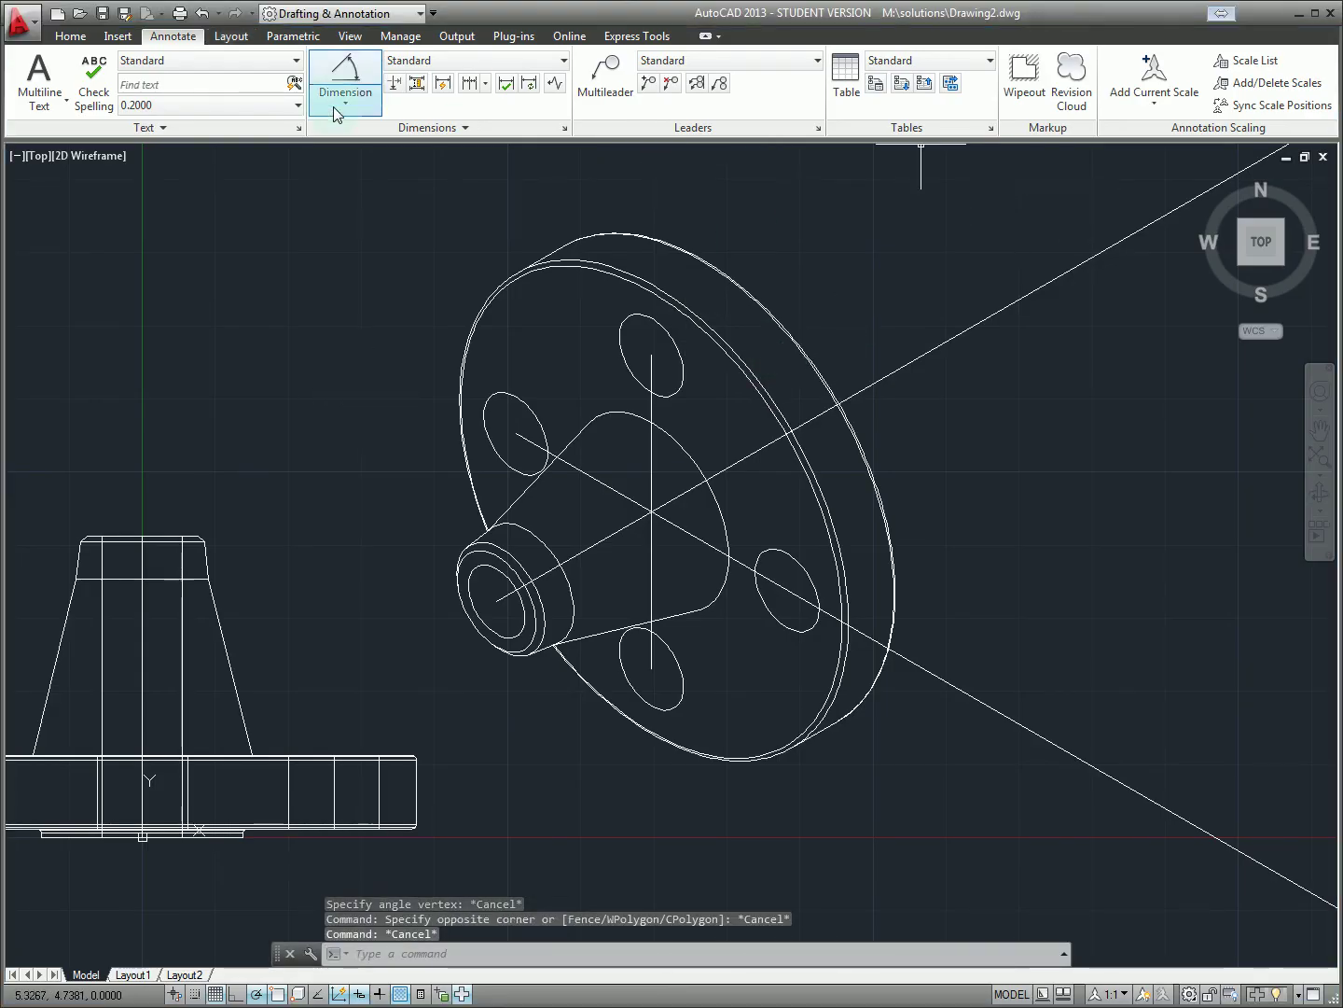
click(346, 87)
click(875, 369)
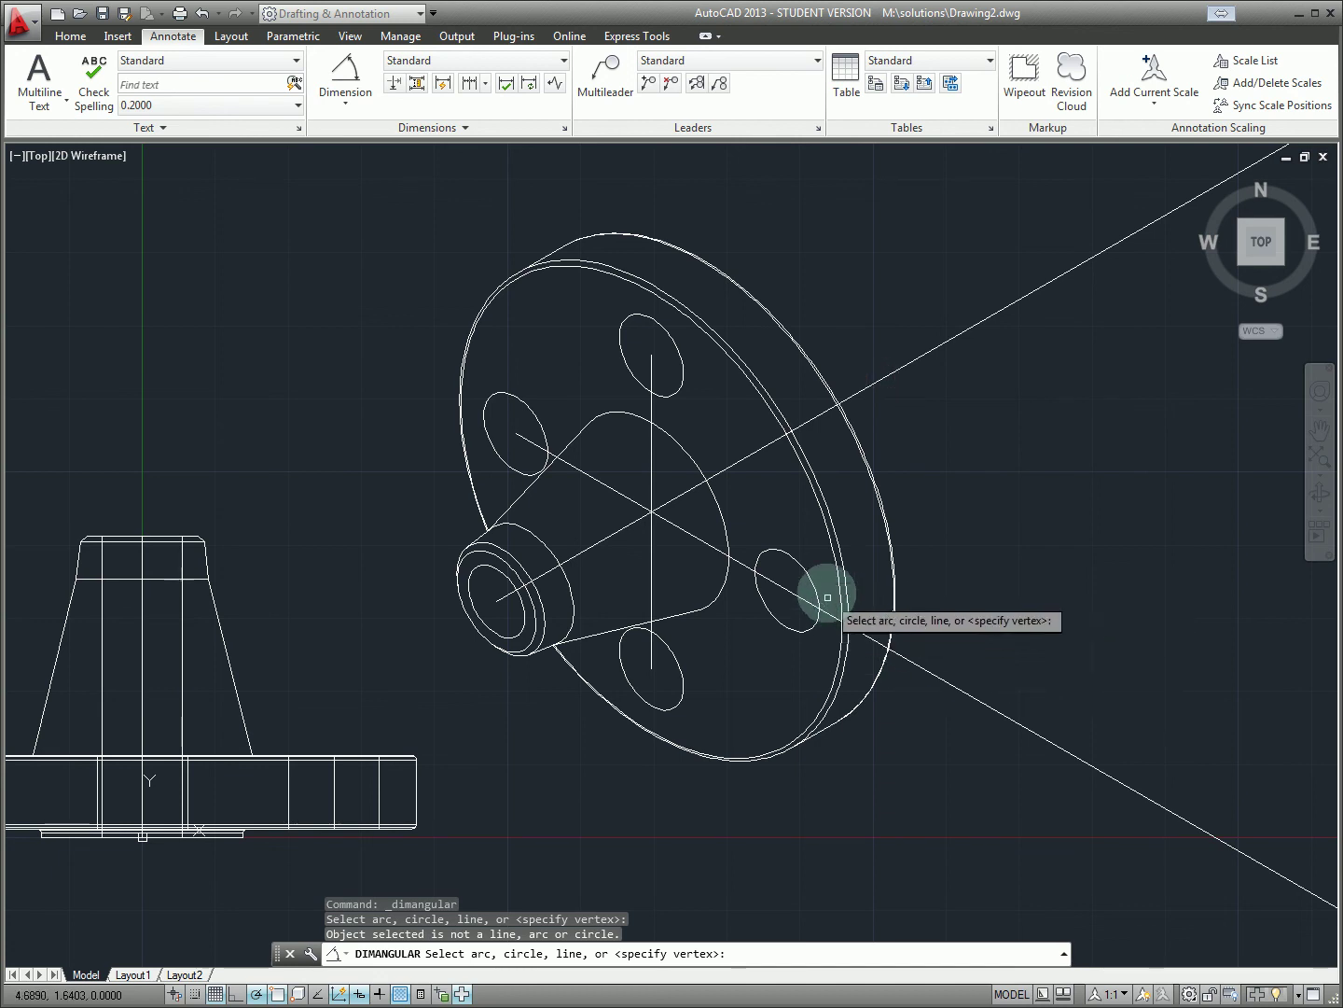
key(Escape)
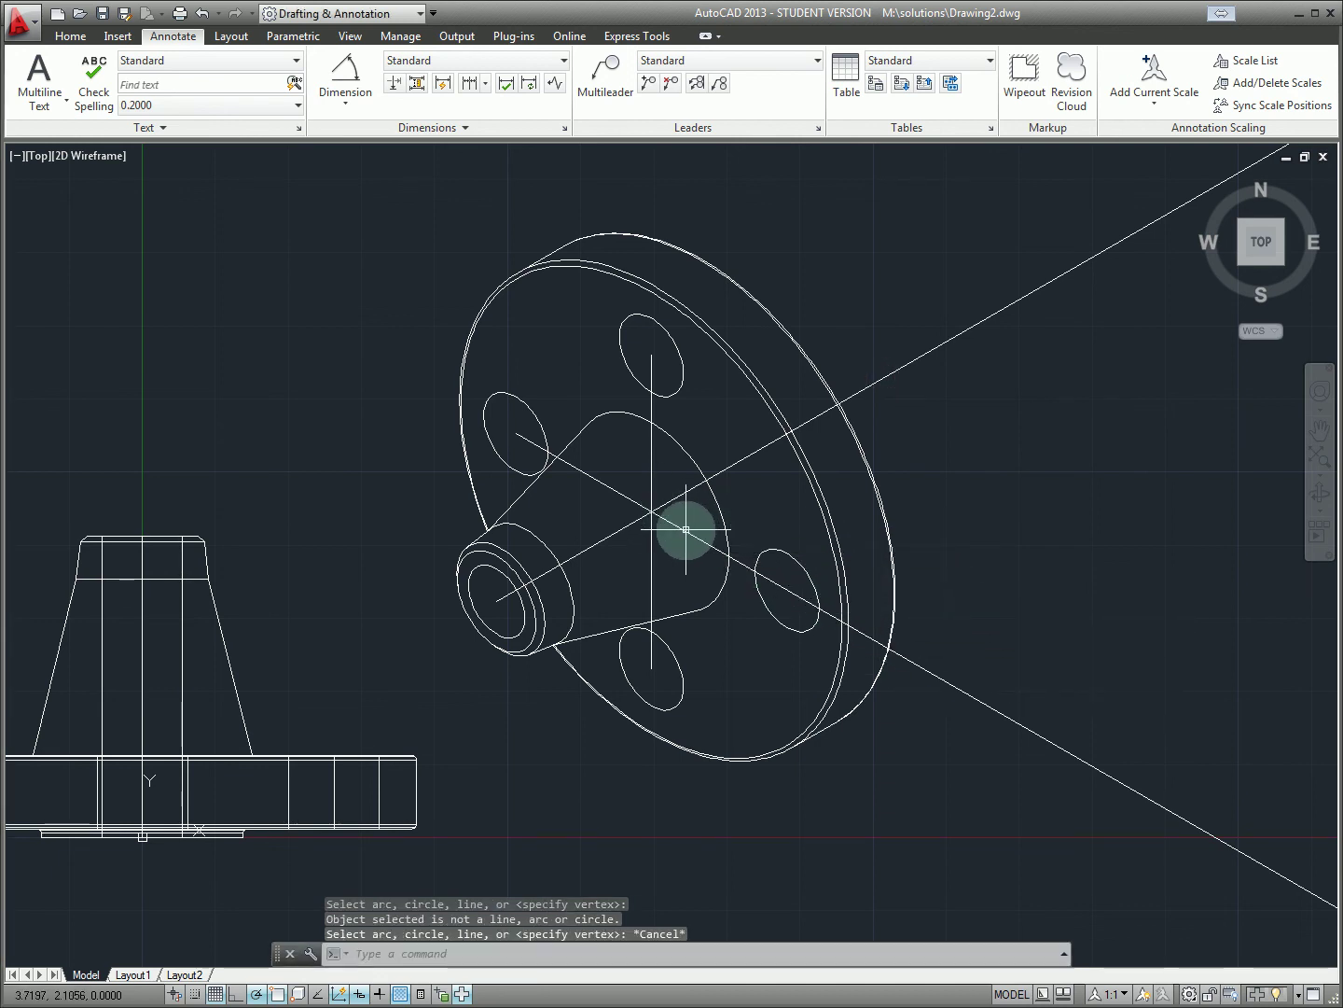
Delete both long construction rays, keeping the vertical line between the bolt holes
click(685, 529)
key(Delete)
click(699, 485)
key(Delete)
click(658, 507)
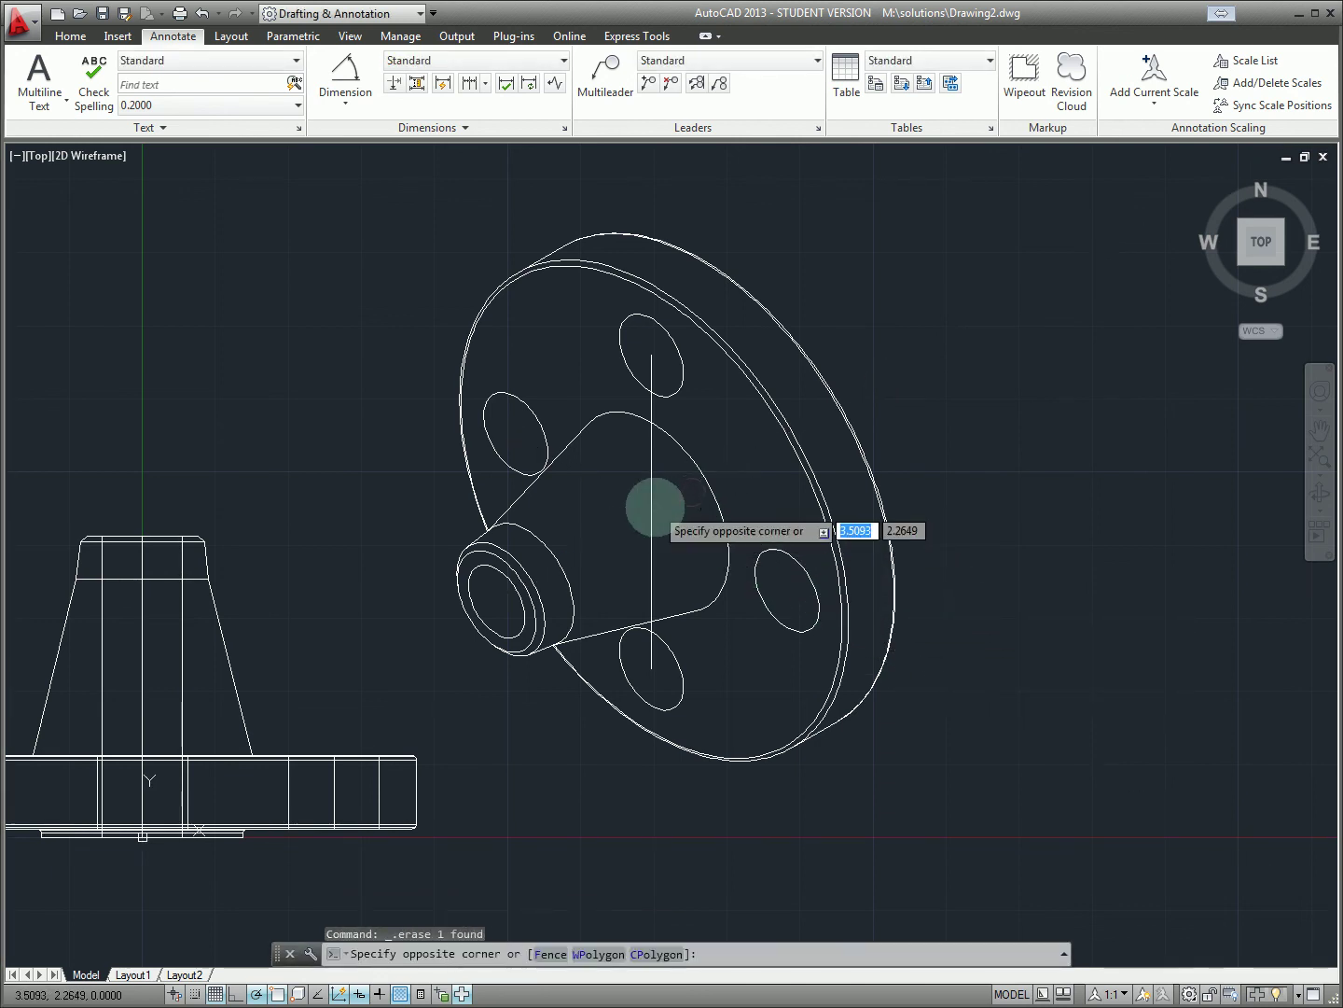
key(Escape)
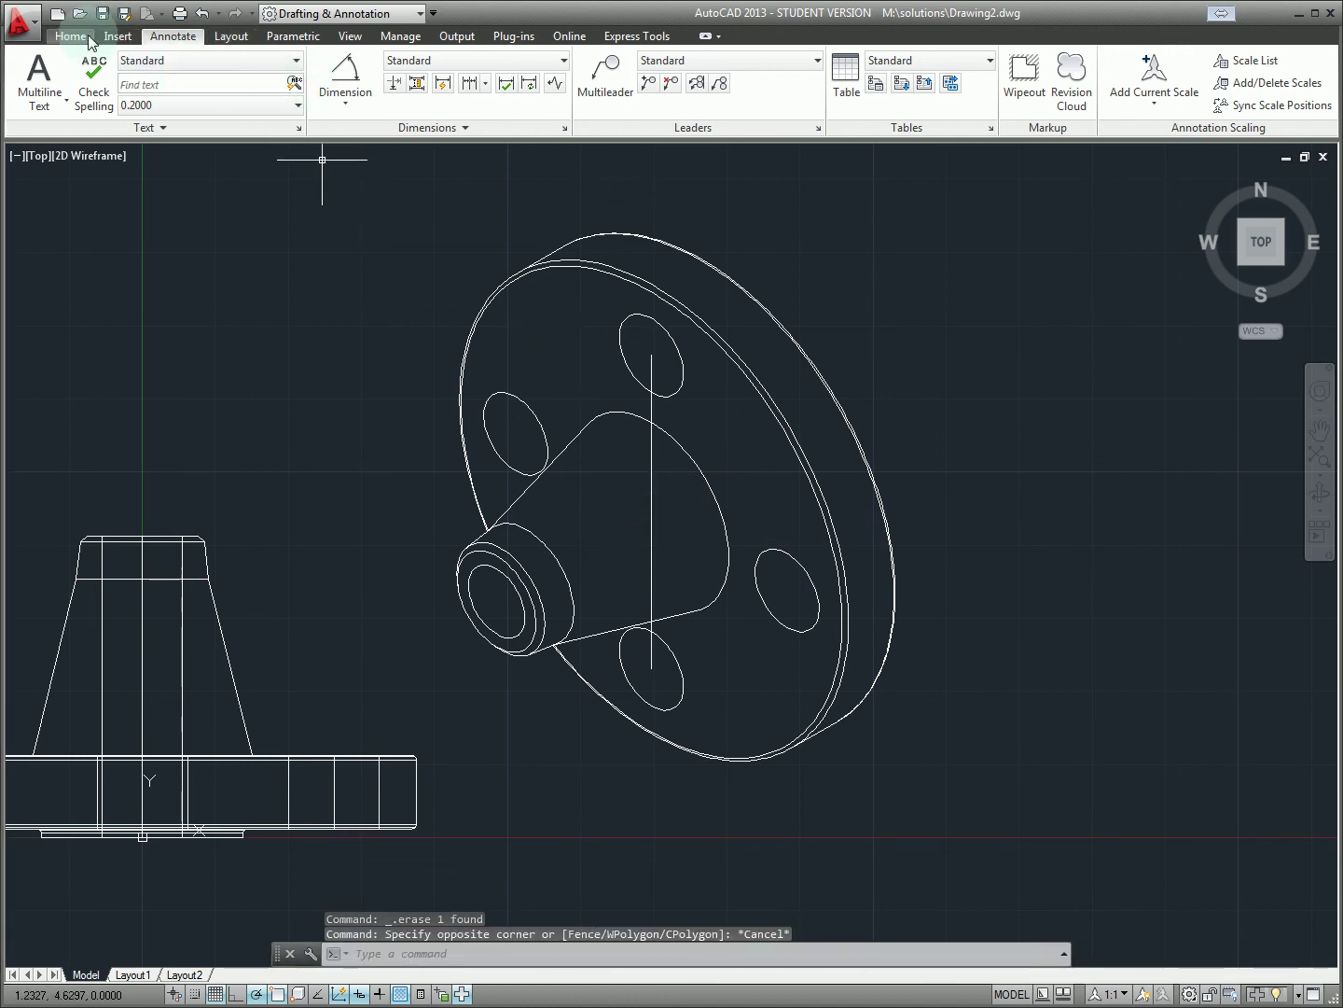
Draw a line from the upper-left bolt hole centre to the lower-right hole centre
click(71, 36)
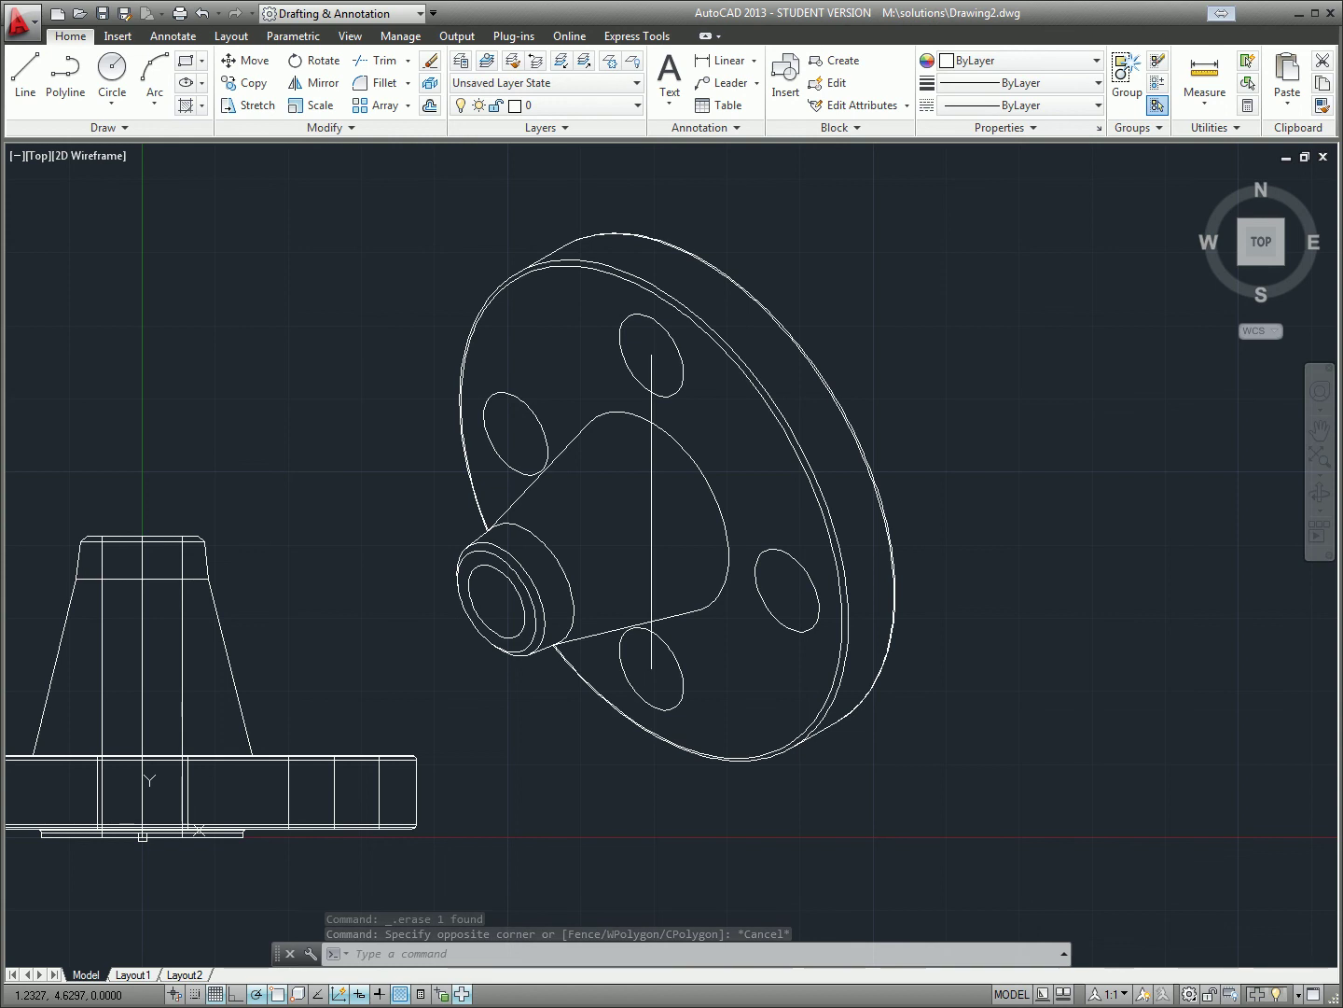
click(25, 75)
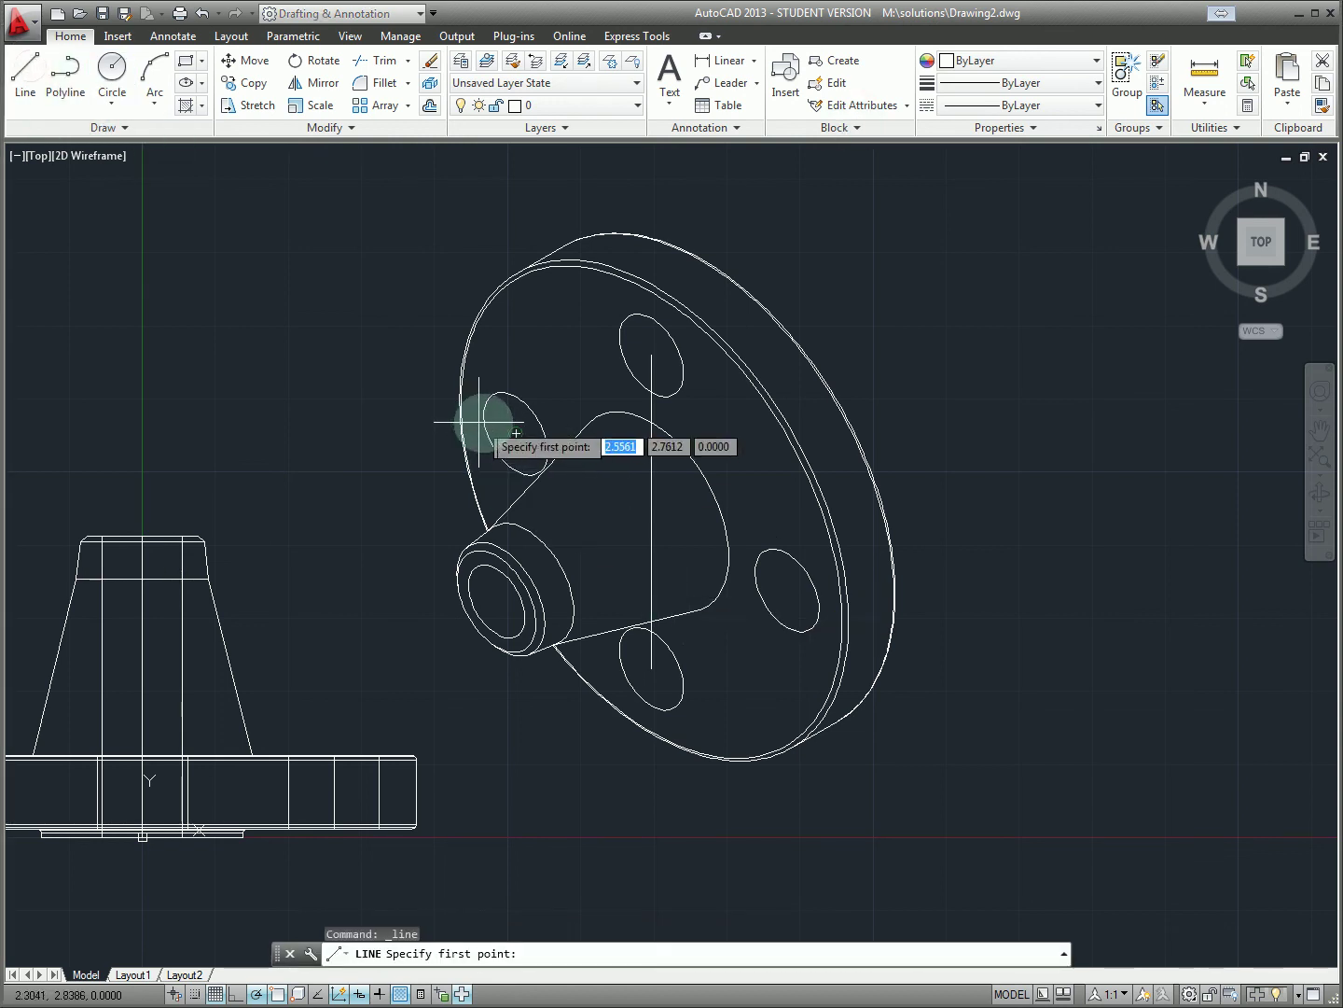
click(516, 434)
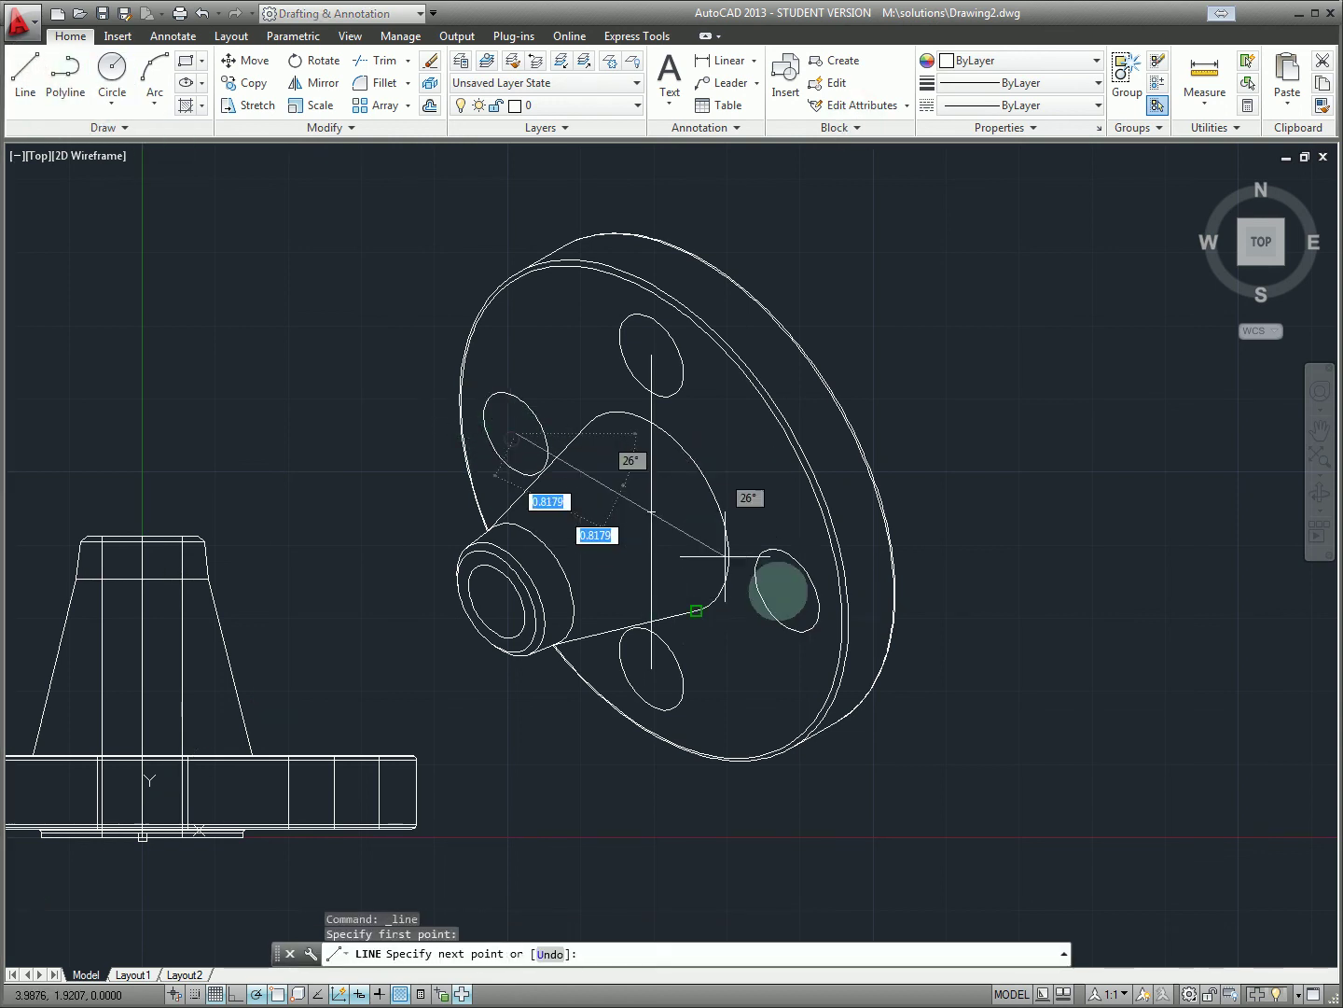
click(788, 588)
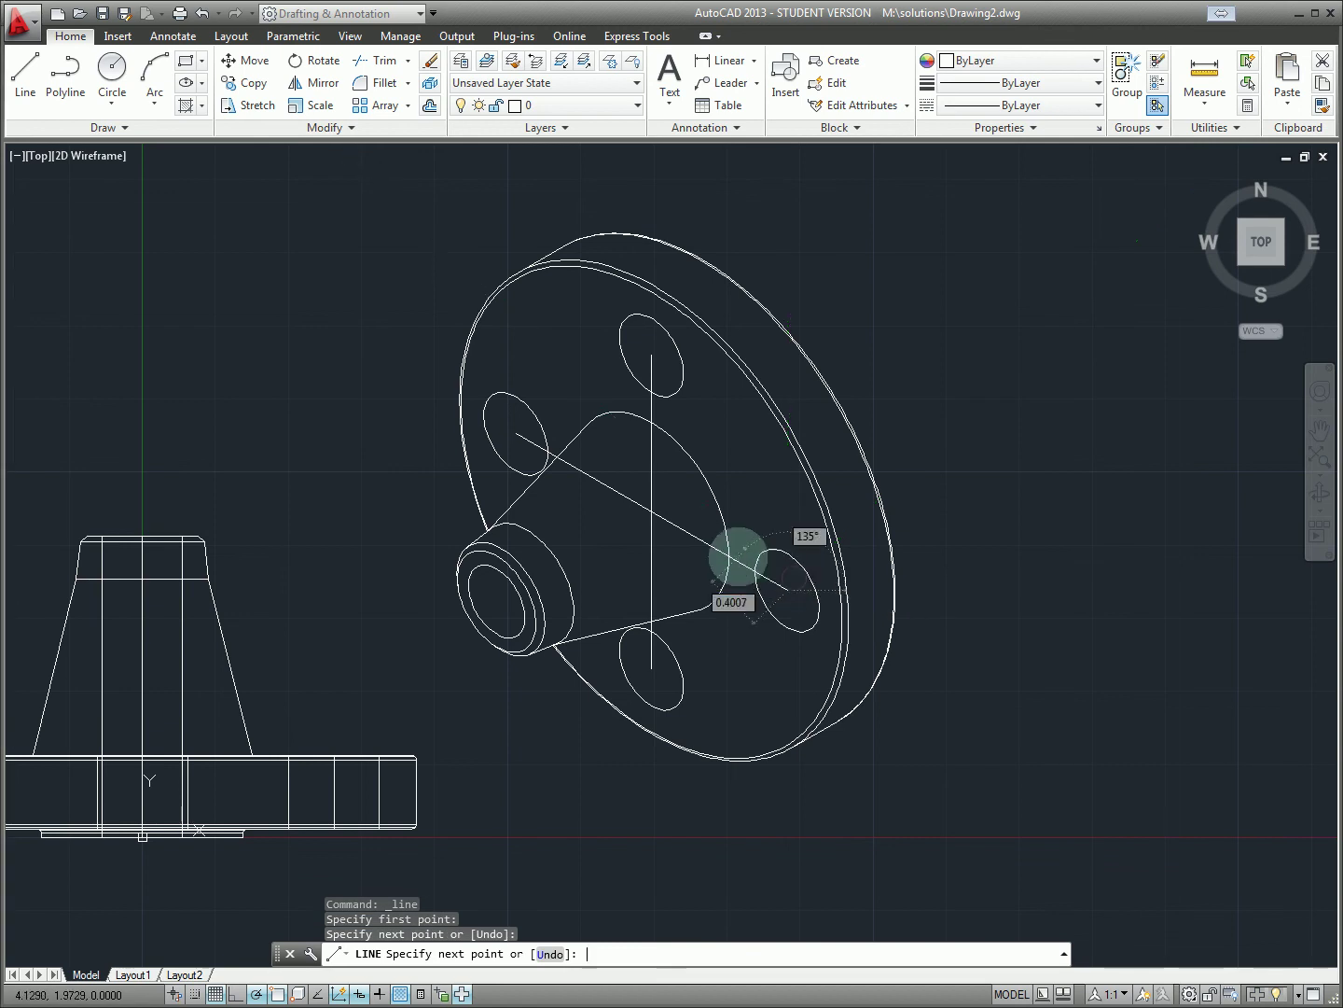
key(Escape)
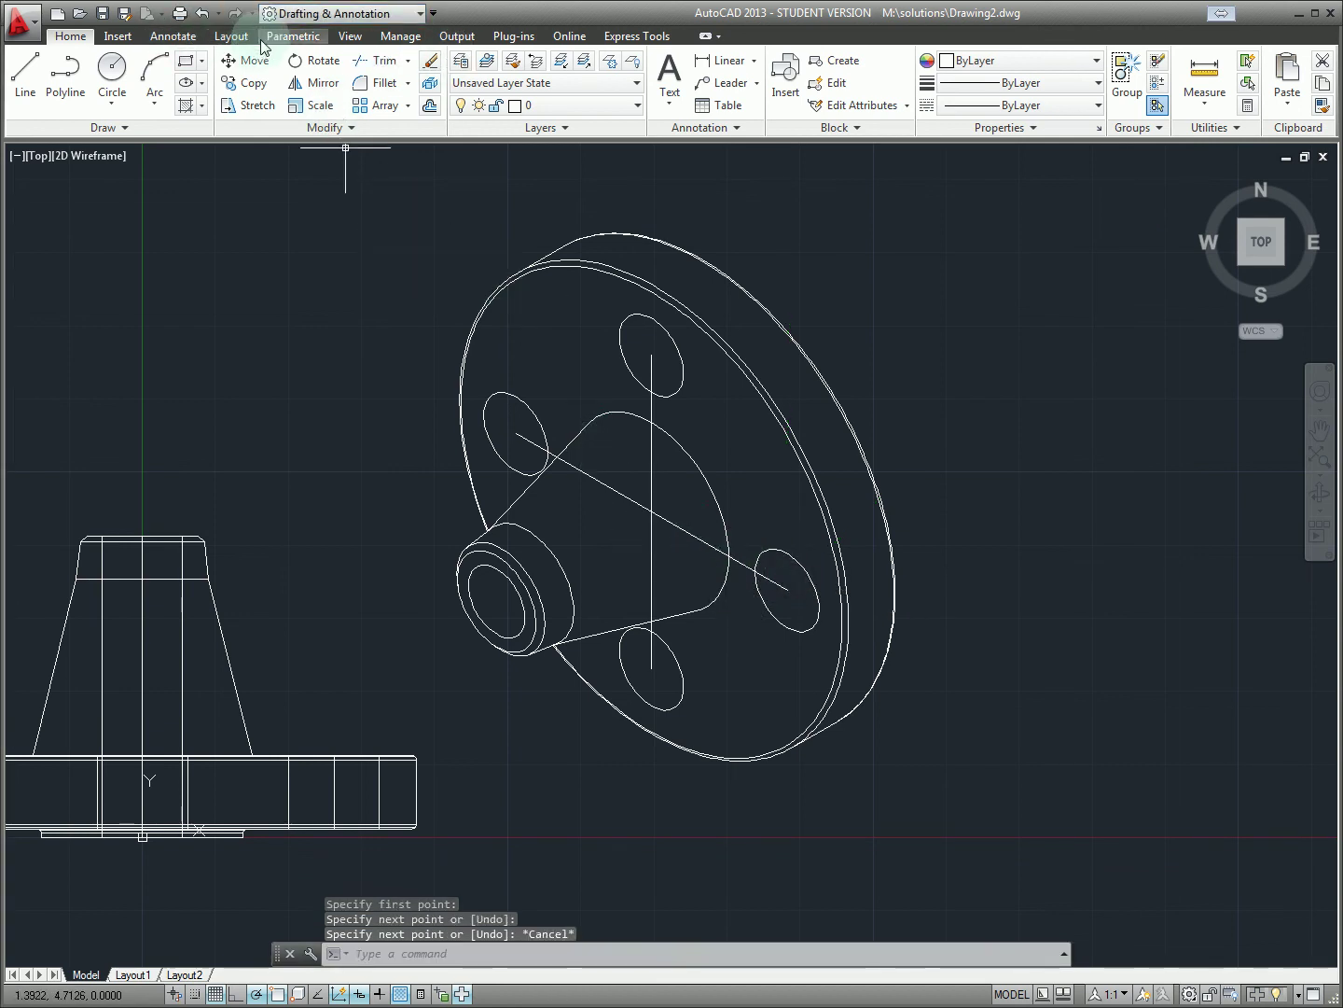
Dimension the 60° angle between the new diagonal and the vertical line
click(224, 37)
click(174, 37)
click(119, 38)
click(200, 39)
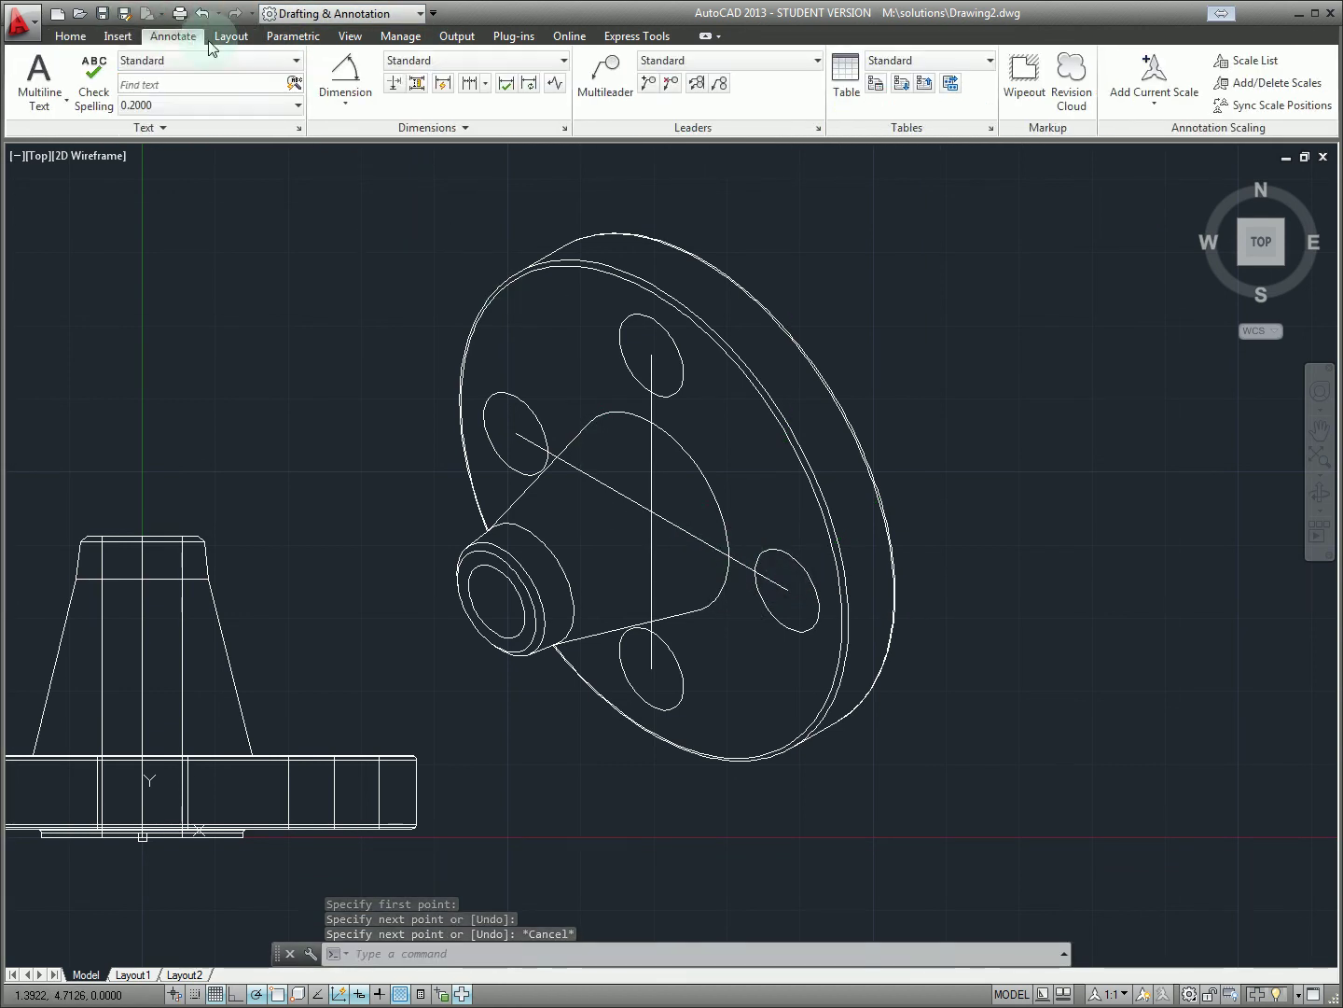
click(346, 72)
click(660, 516)
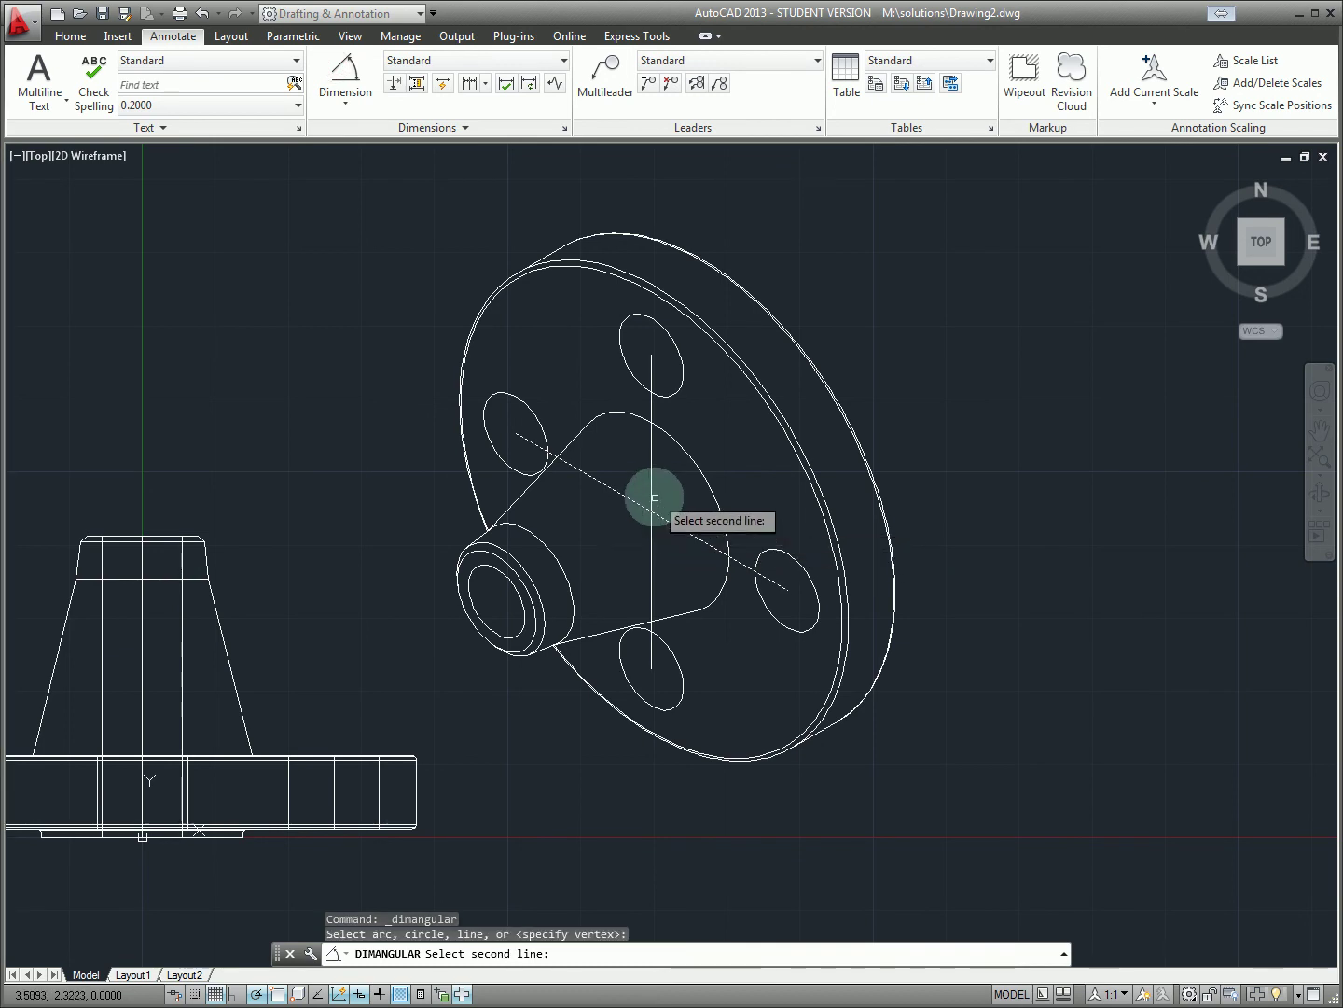
click(655, 497)
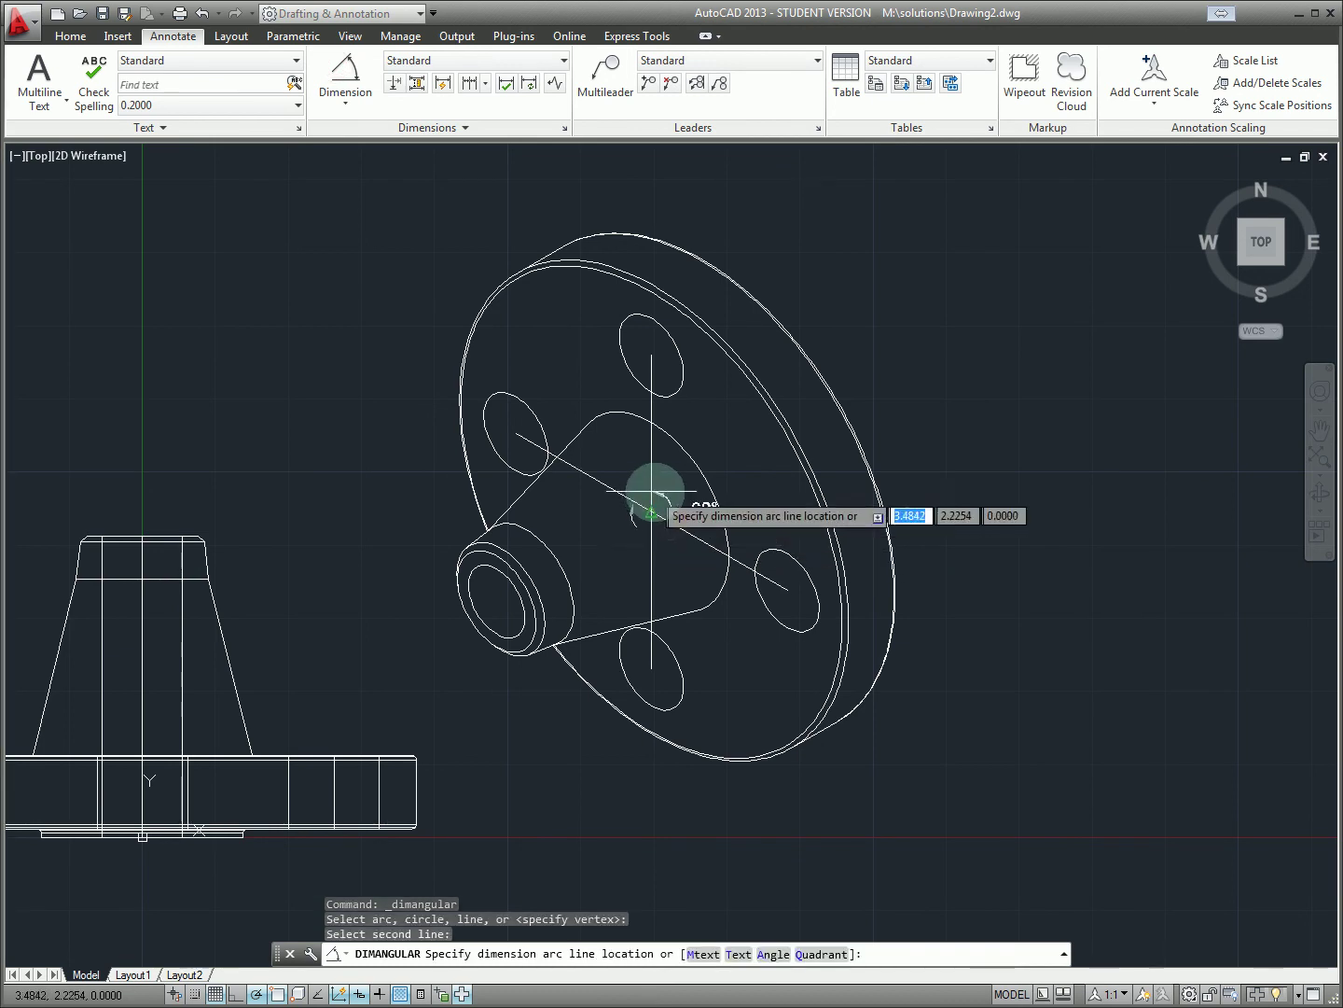
click(724, 643)
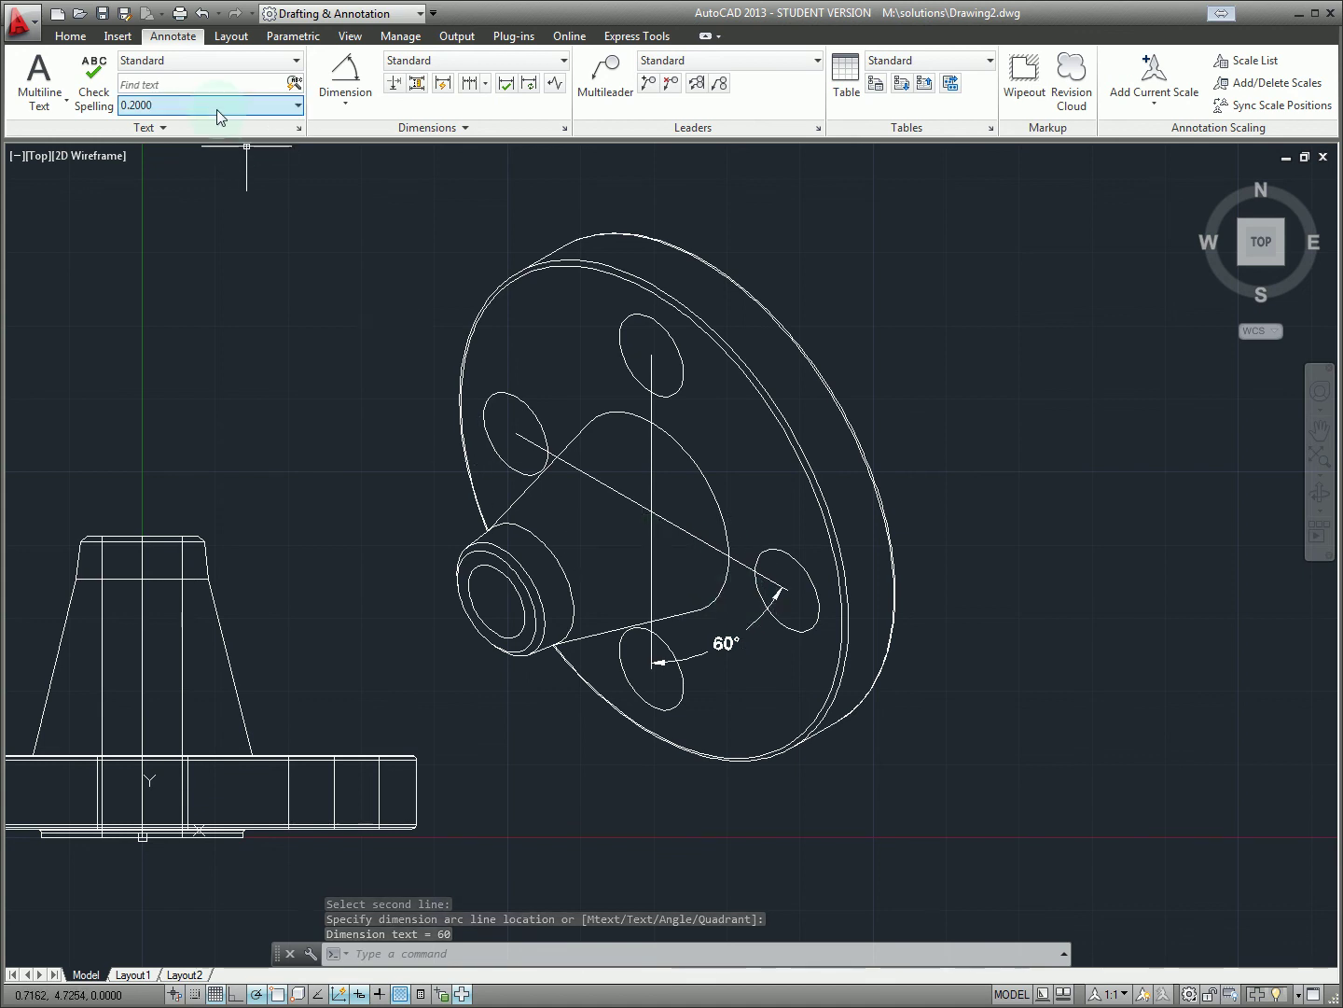
Draw a line from the boss centre to the flange centre
click(70, 37)
click(25, 73)
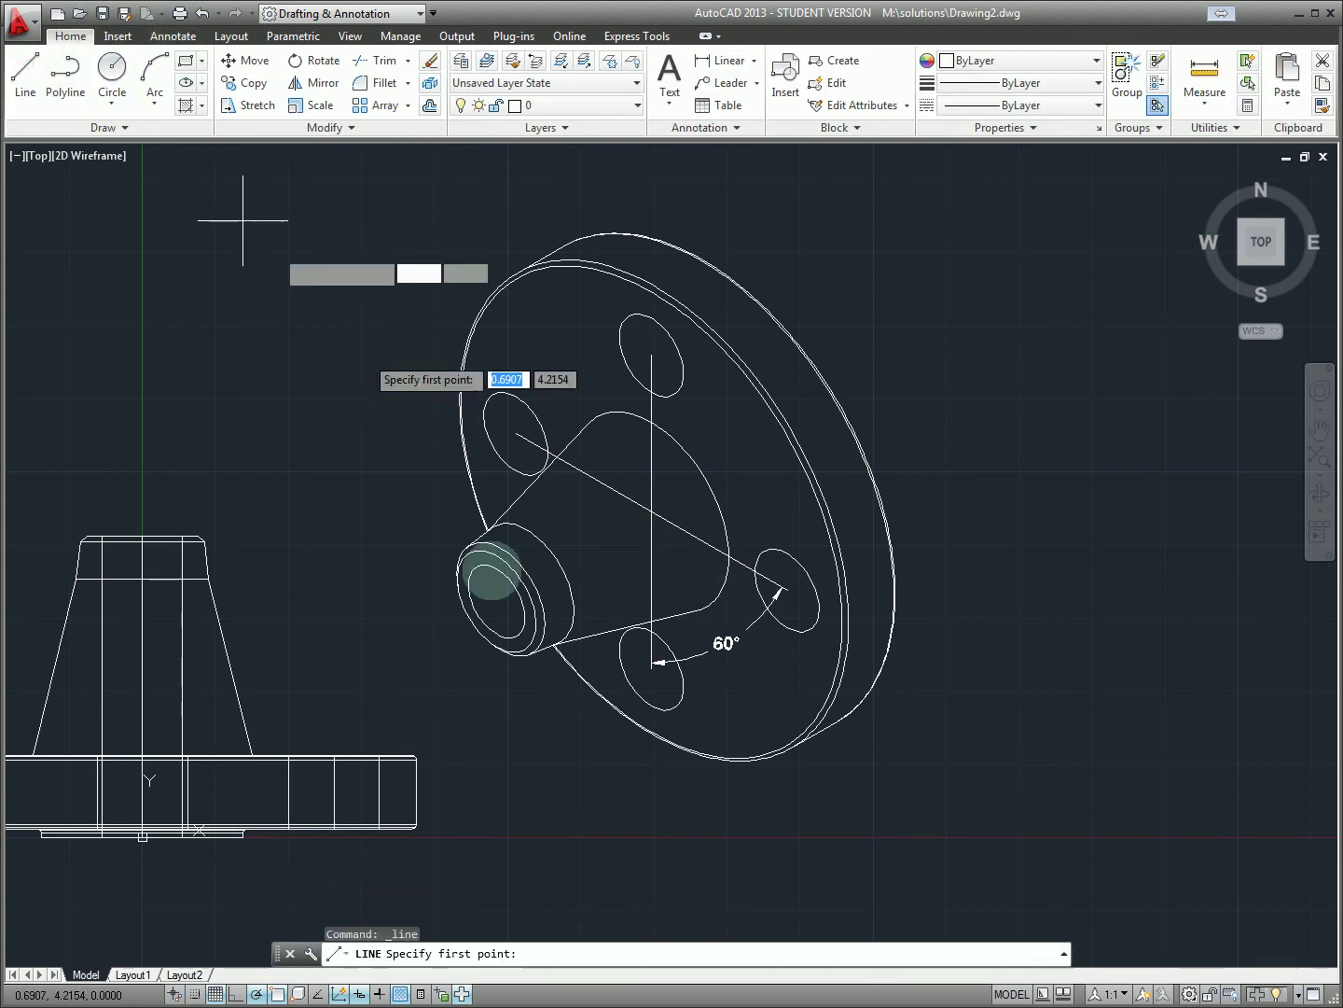
click(500, 601)
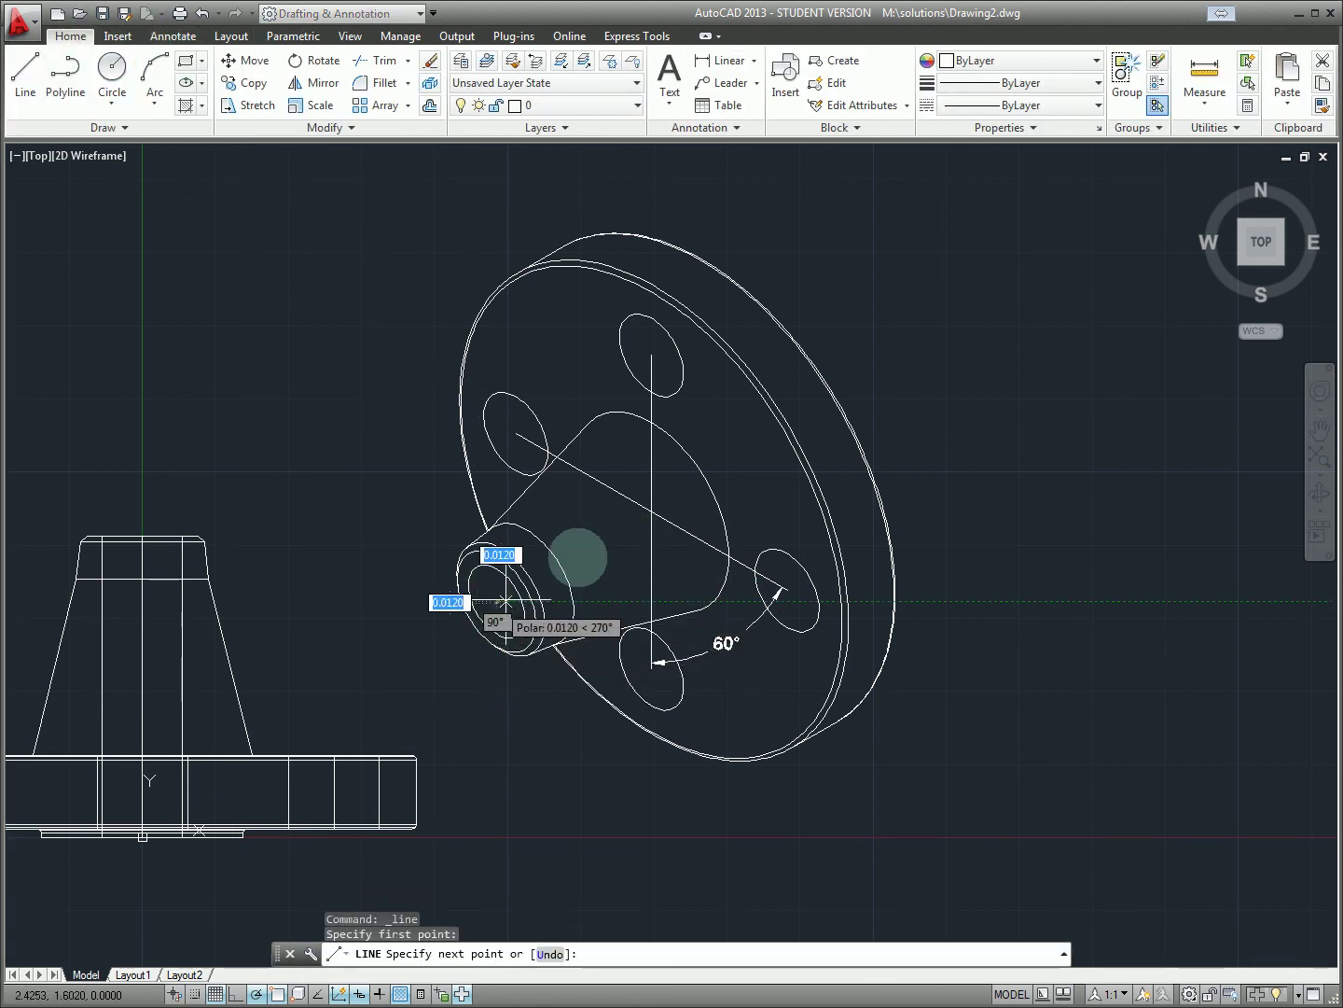
click(651, 511)
key(Escape)
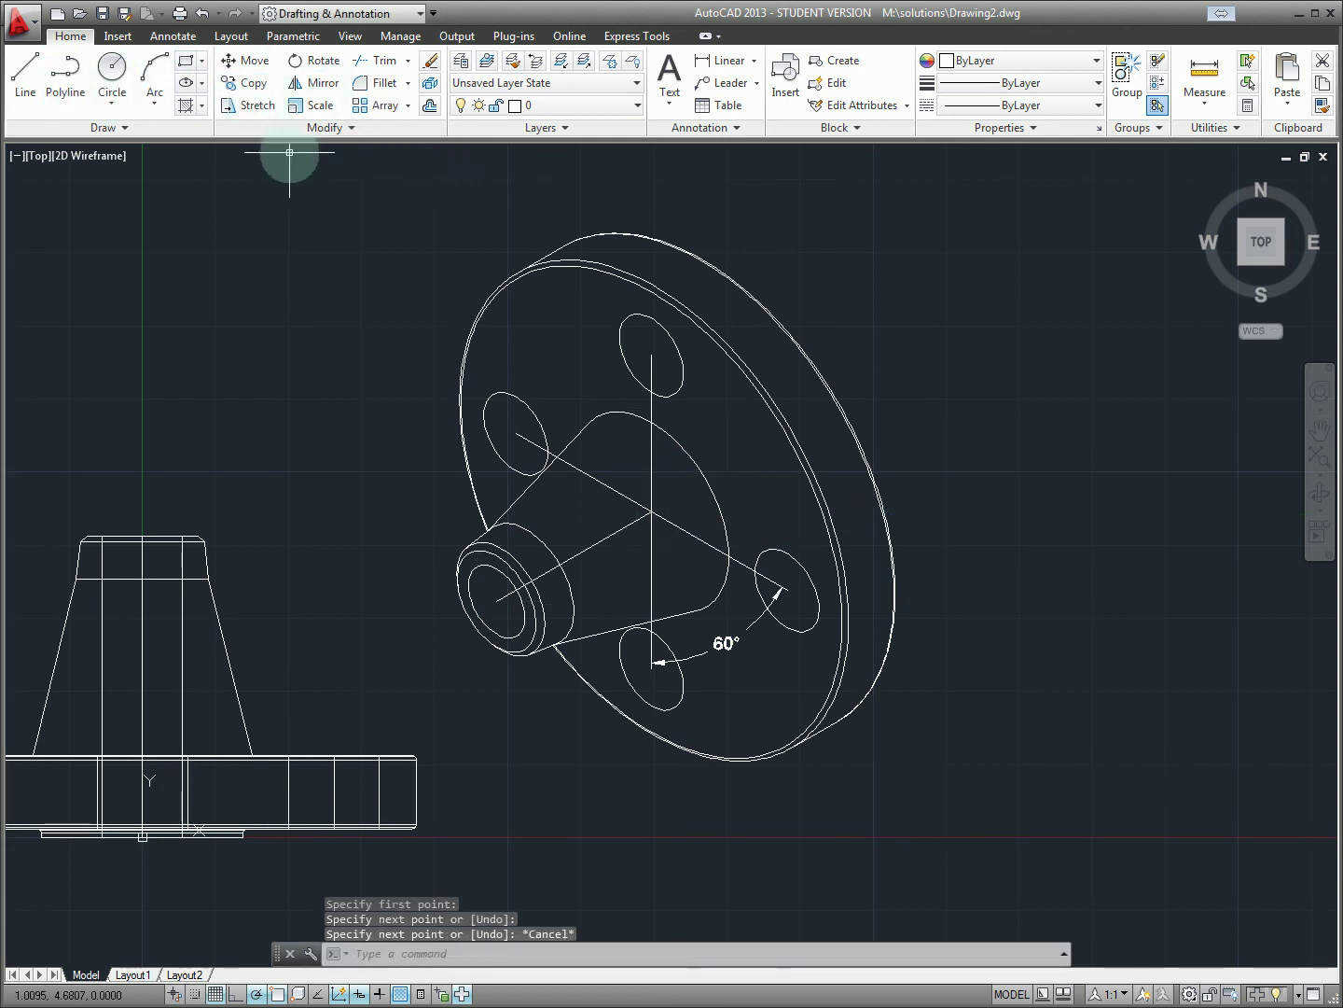
click(38, 82)
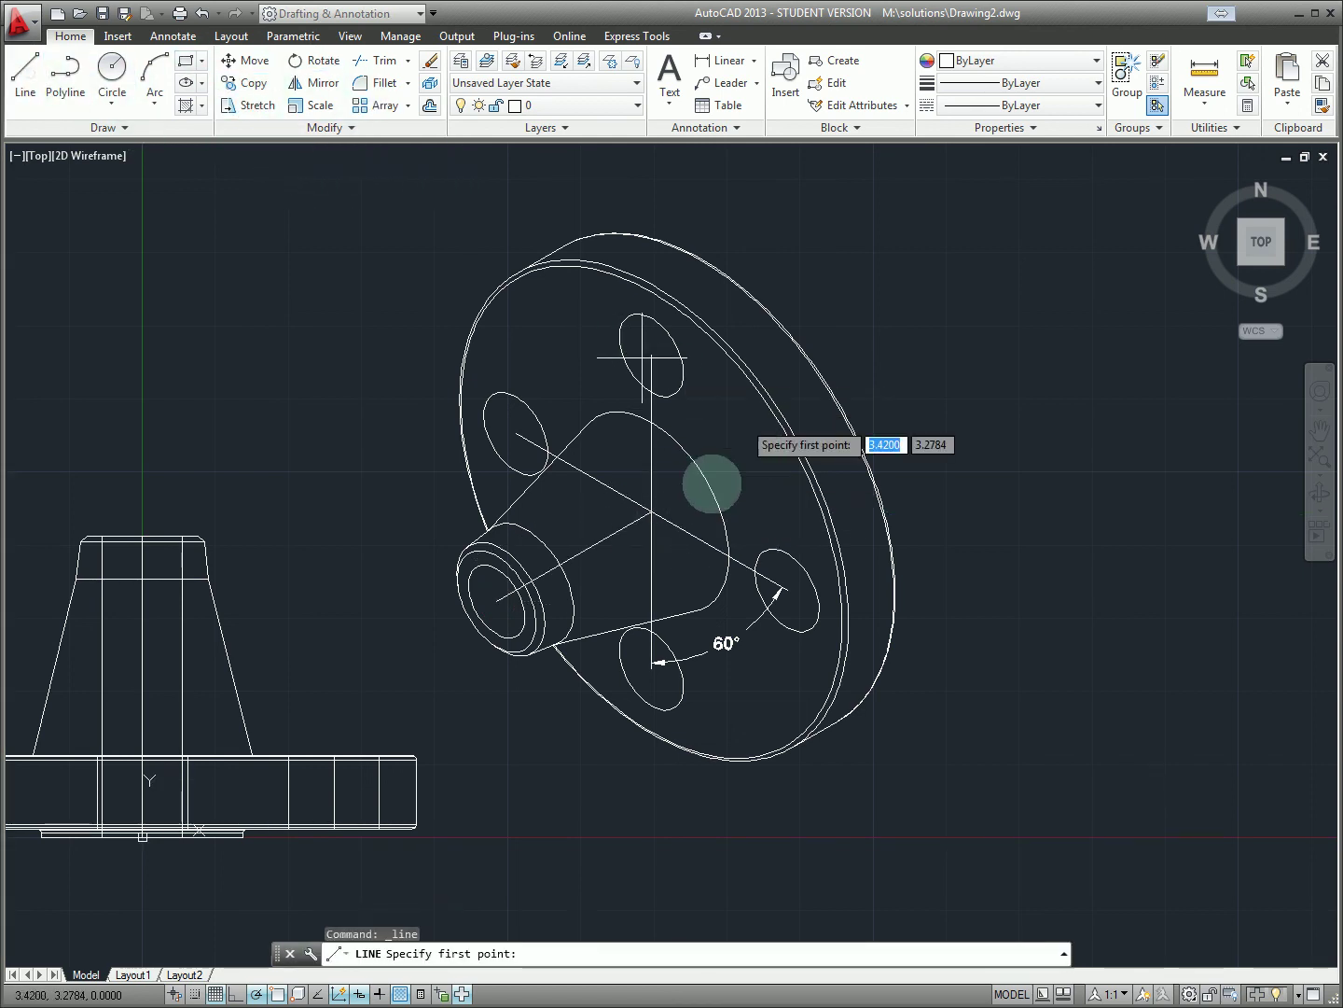
Draw a horizontal line right from the flange centre and dimension its 30° angle to the diagonal
click(652, 512)
click(1034, 511)
key(Return)
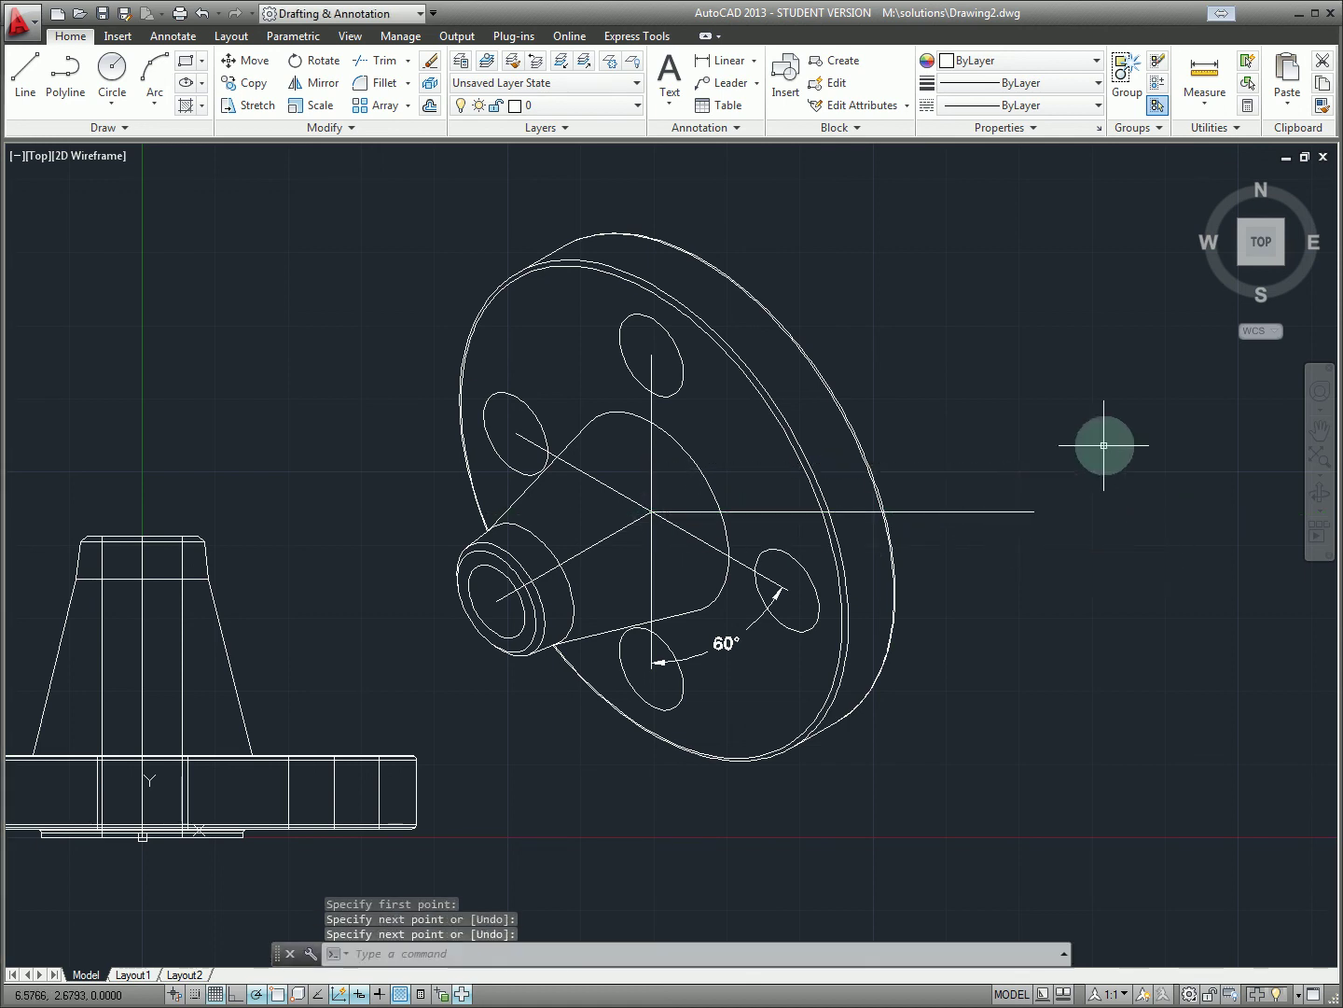
click(284, 36)
click(195, 37)
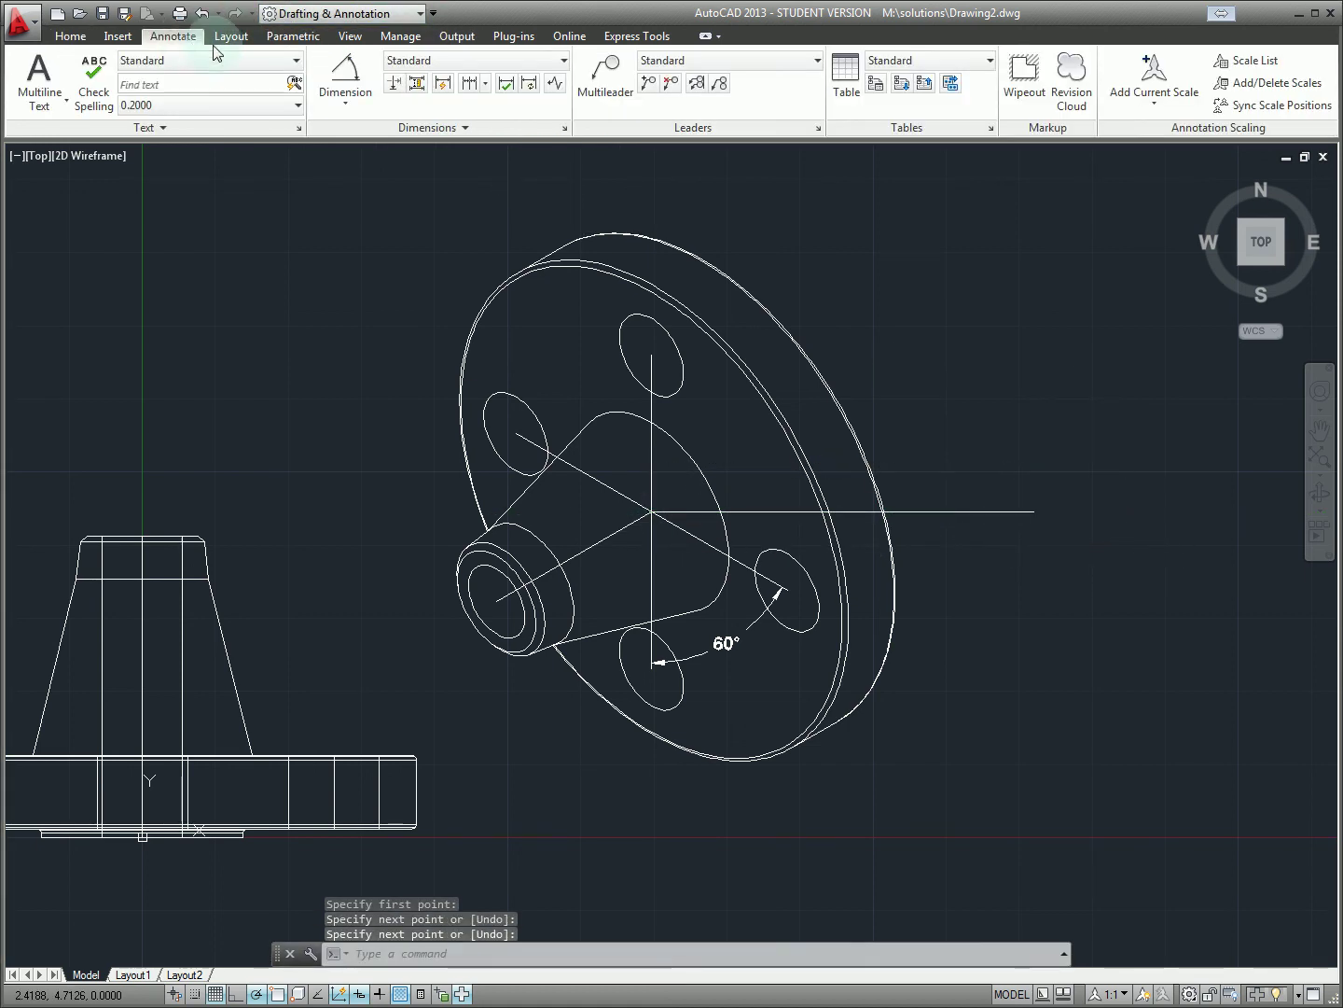
click(343, 93)
click(775, 512)
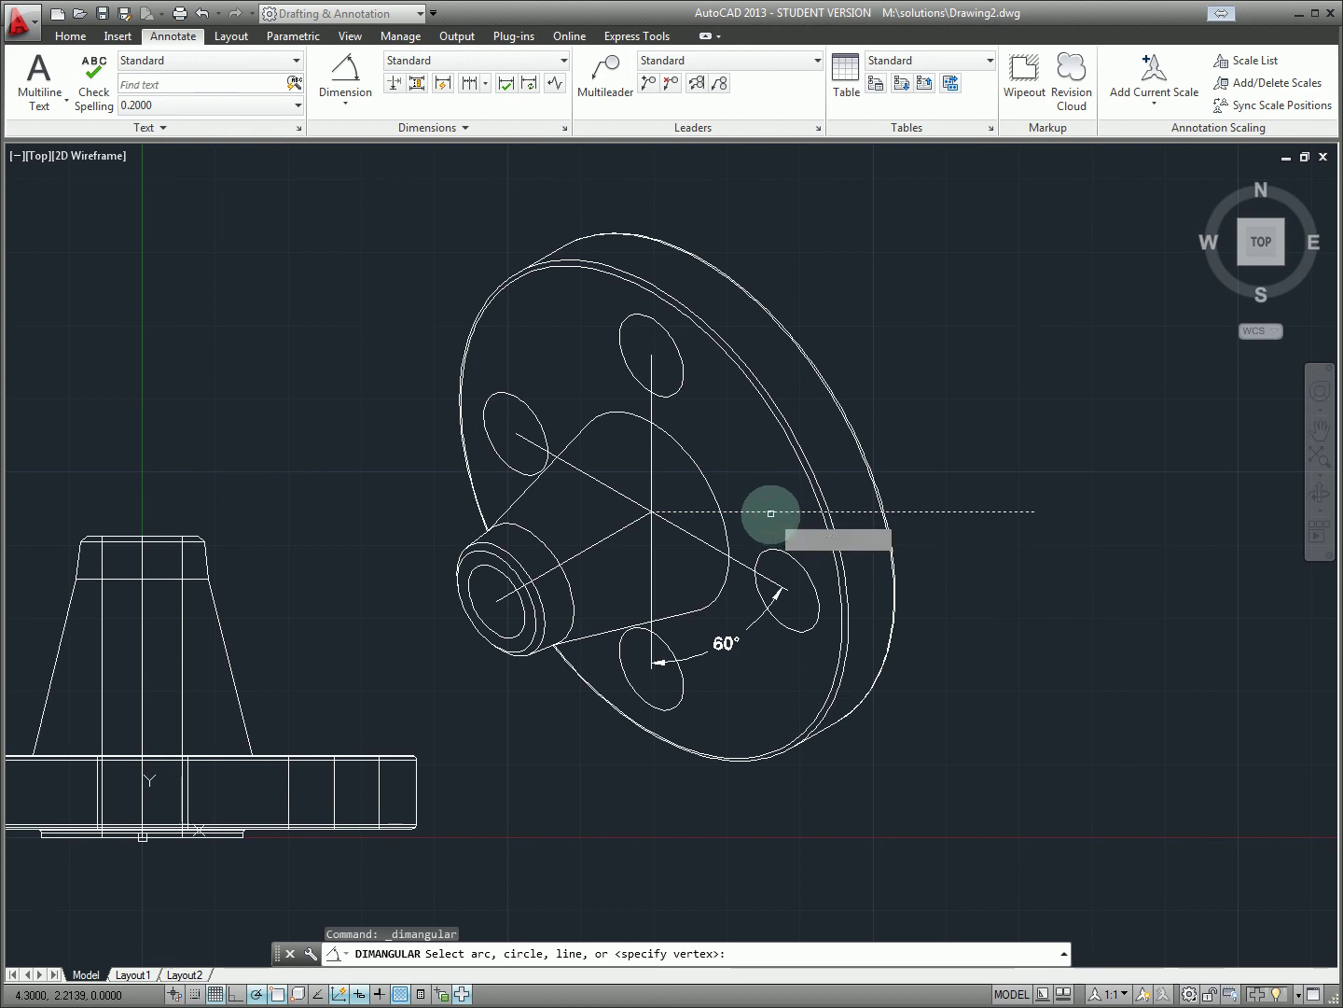
click(748, 553)
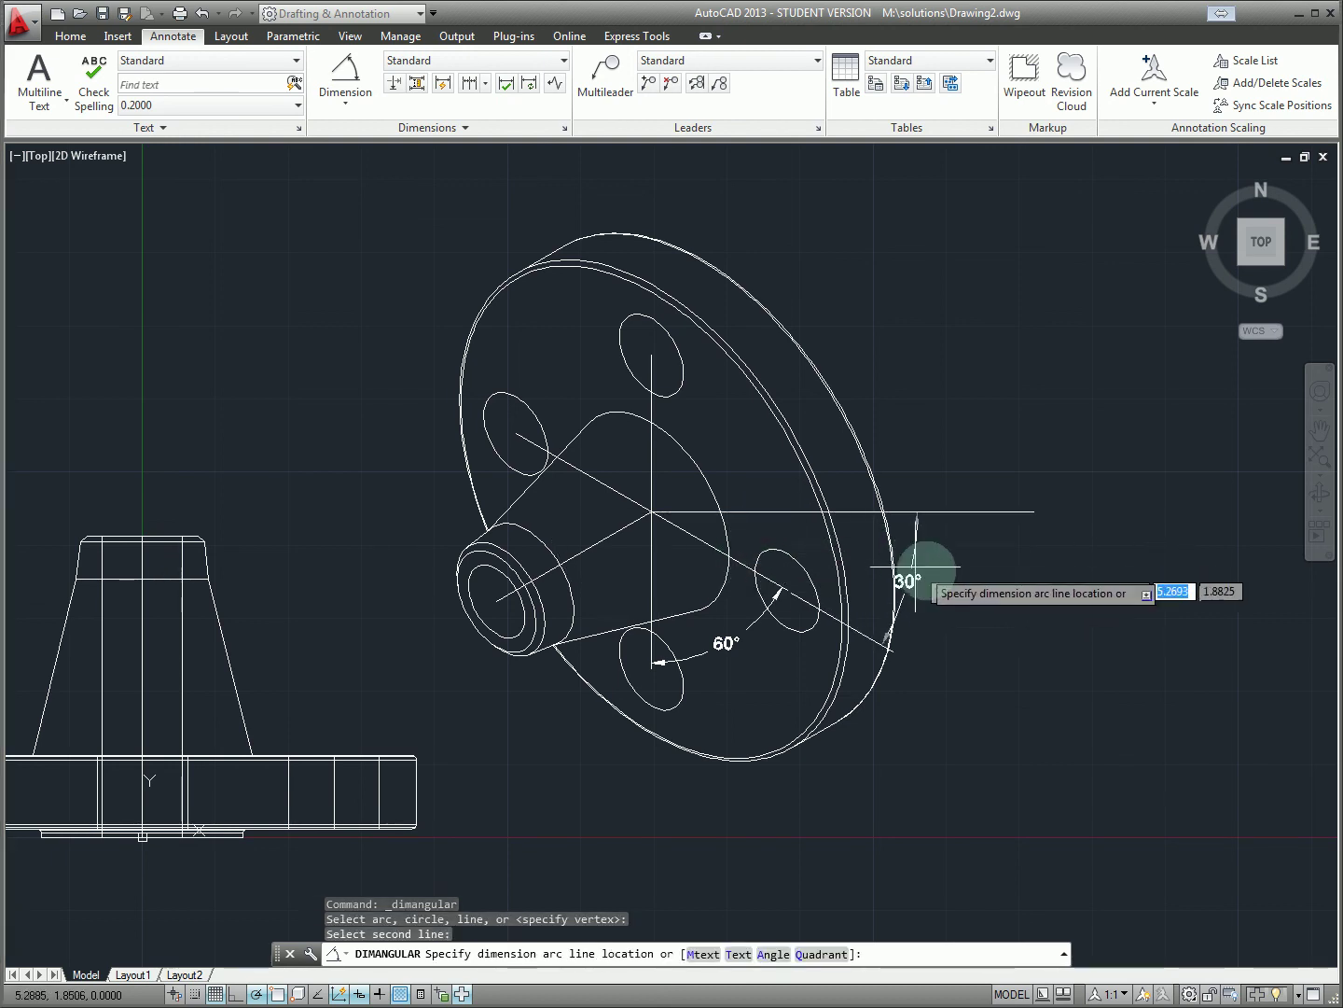
click(956, 569)
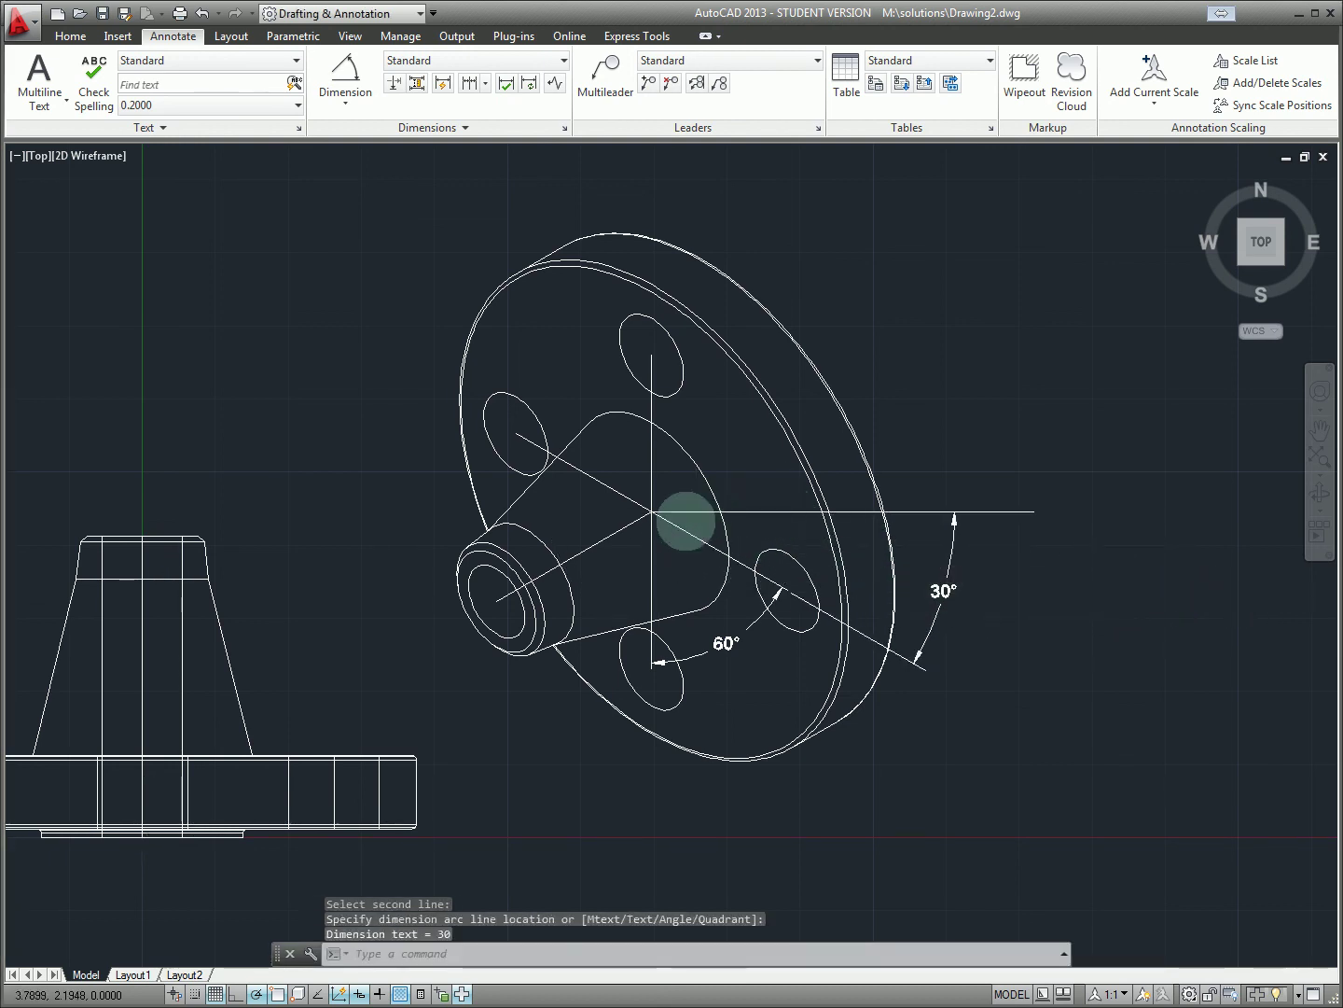
Add a 60° angular dimension at lower left between the boss-to-centre line and the vertical
key(Return)
click(645, 533)
click(643, 542)
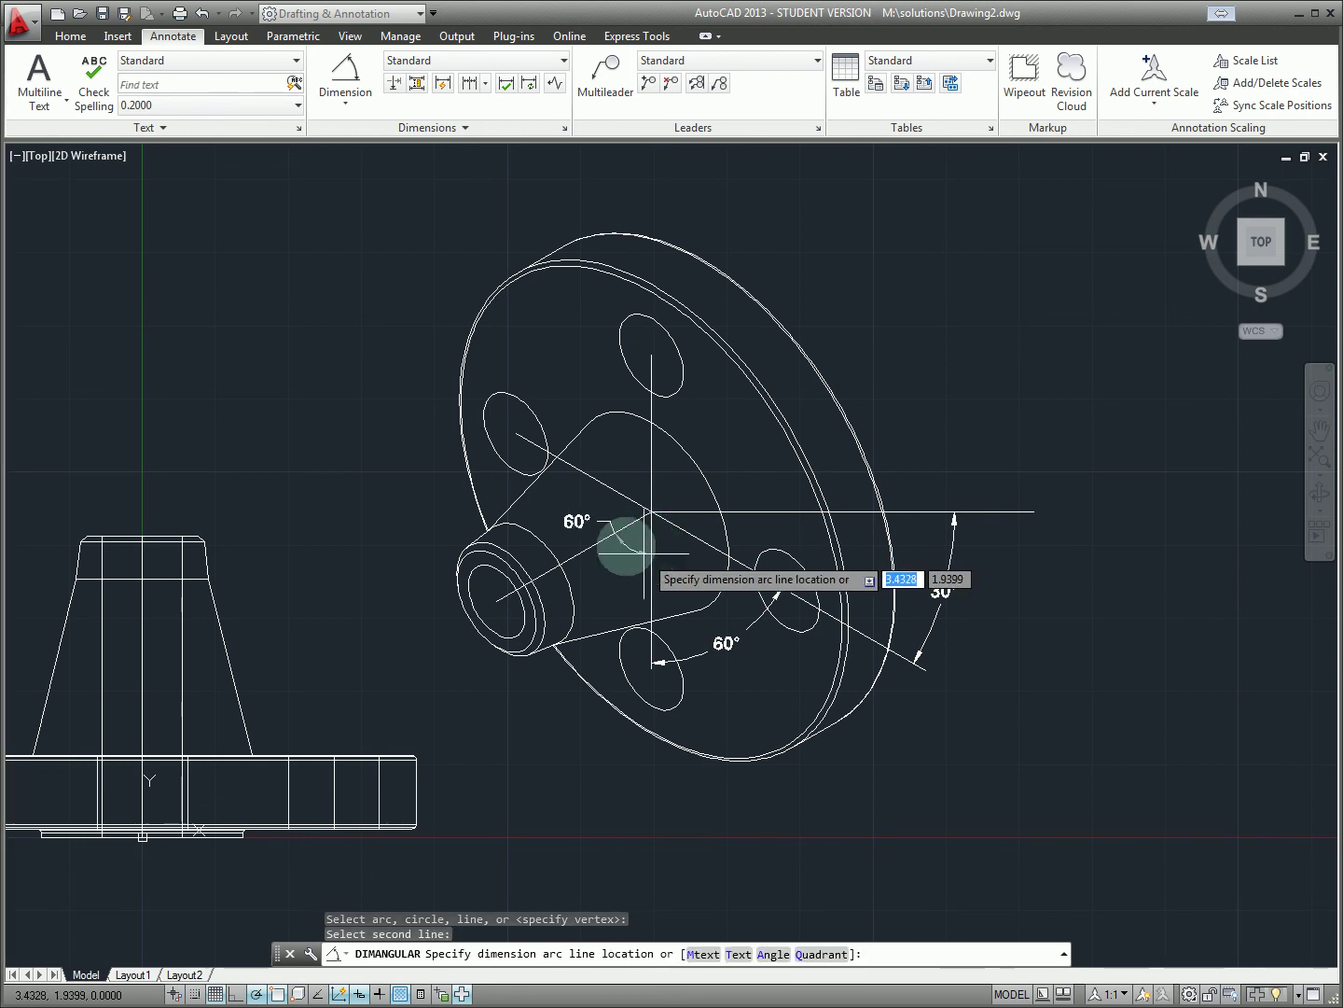
click(564, 665)
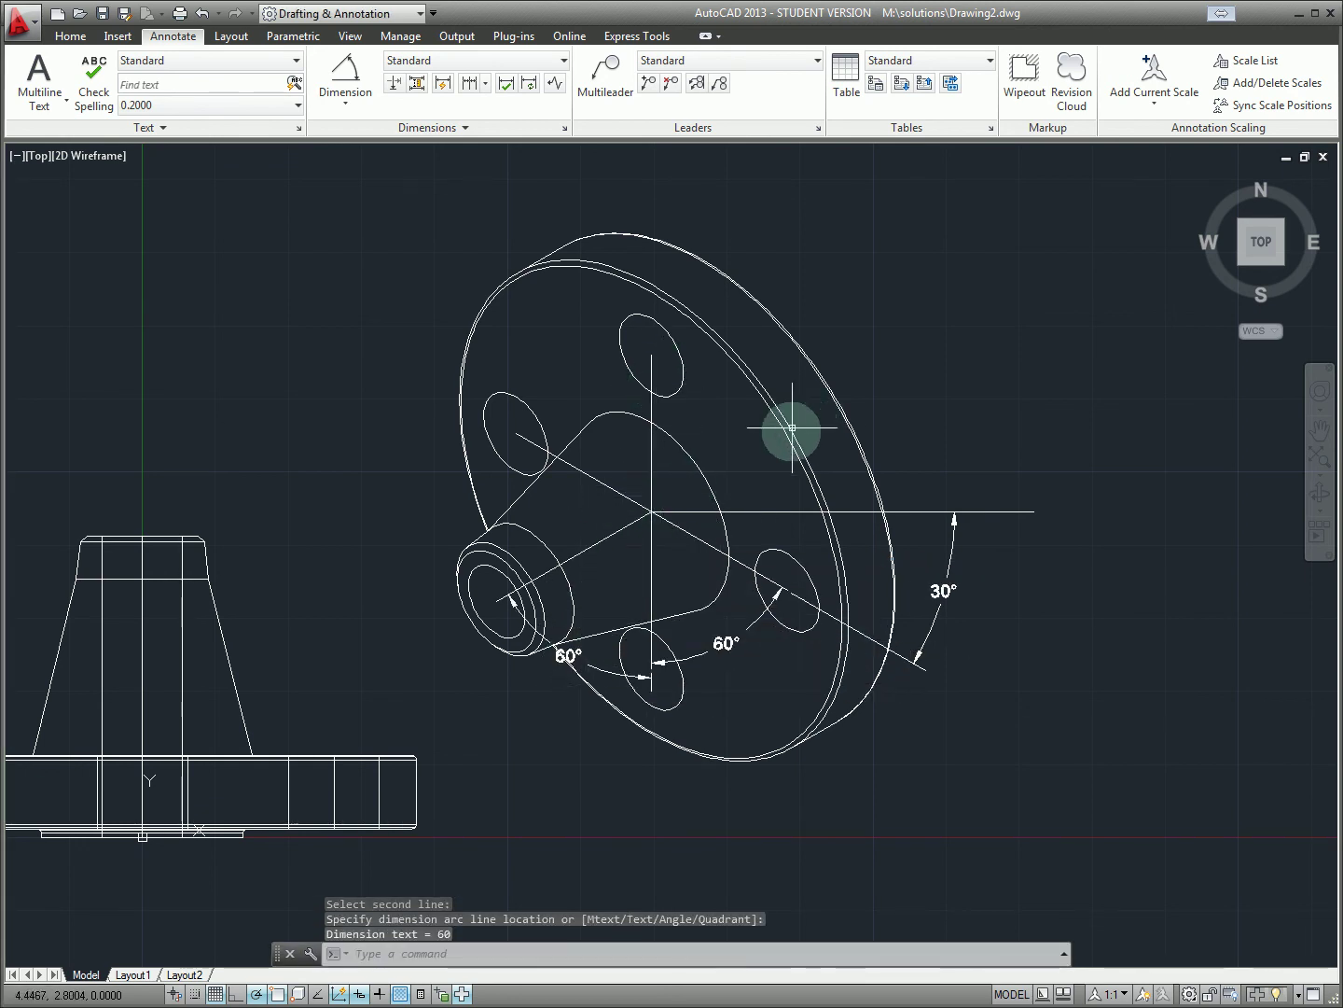
click(353, 311)
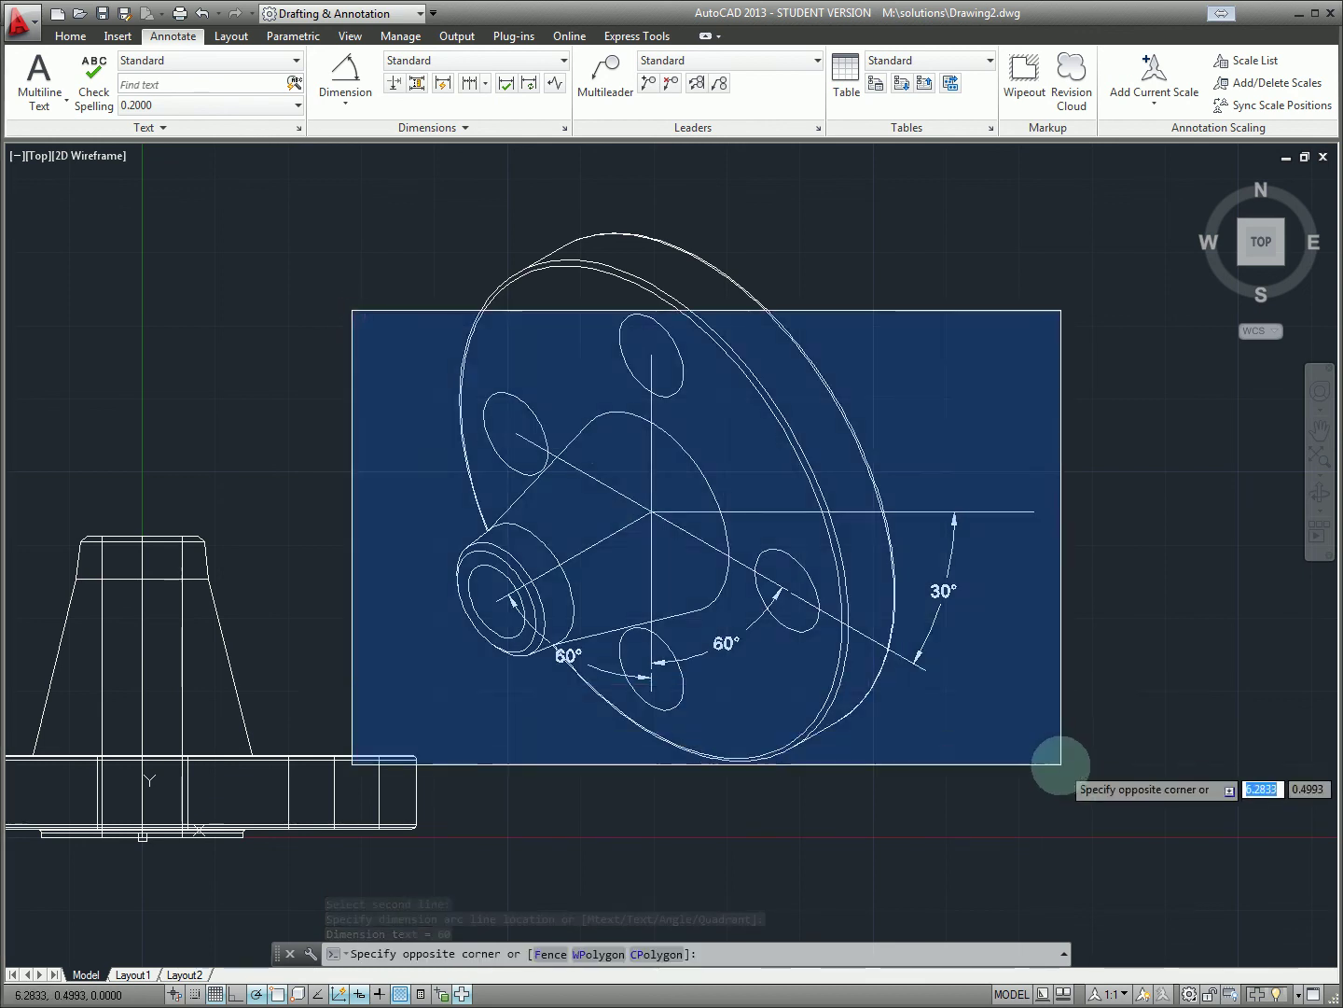
click(1052, 761)
key(Delete)
click(826, 509)
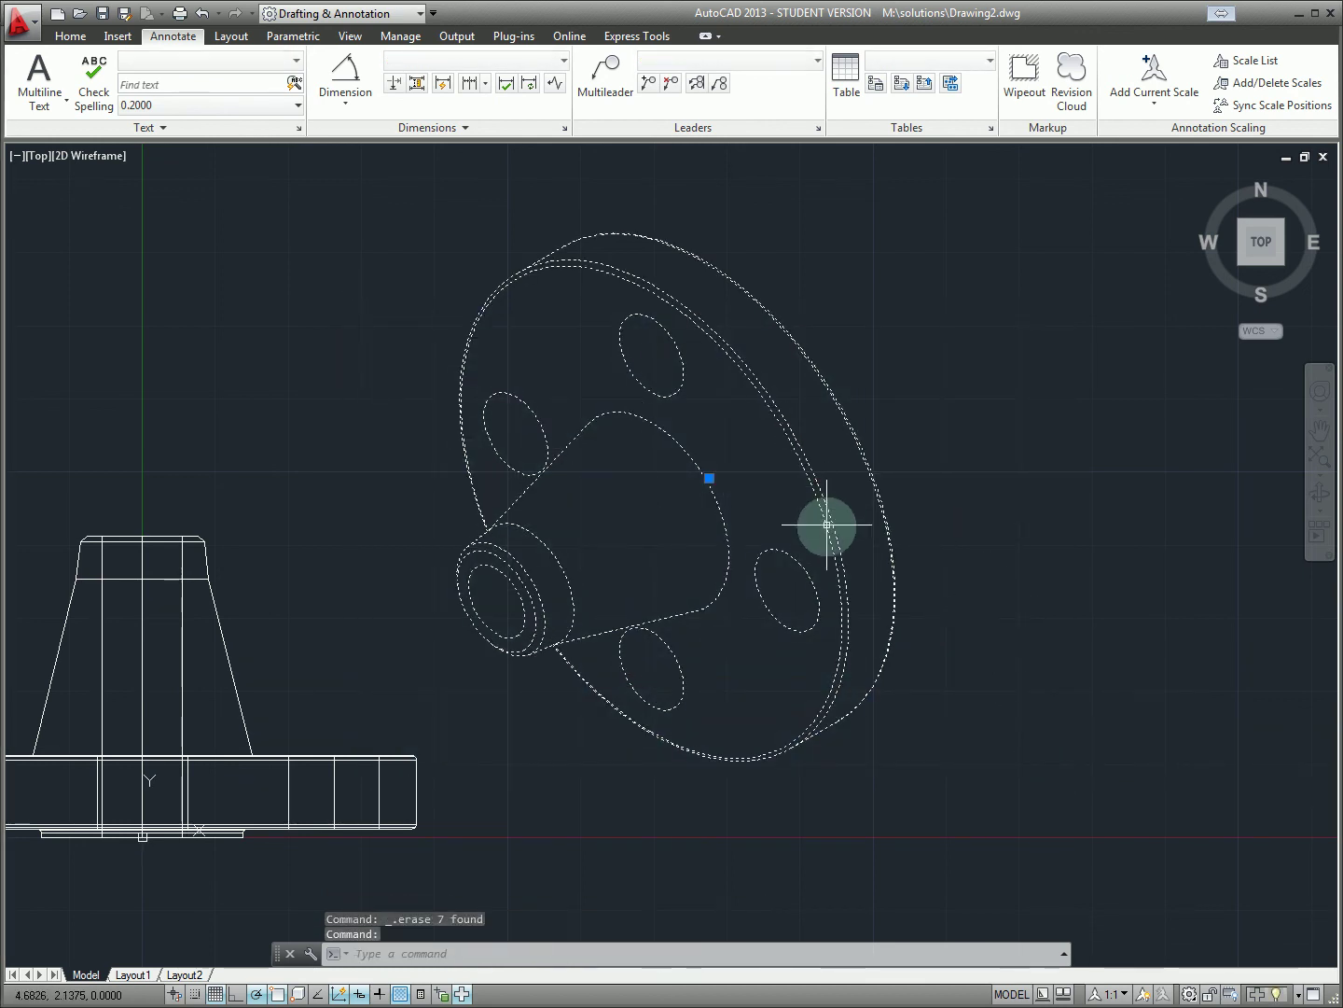
key(Escape)
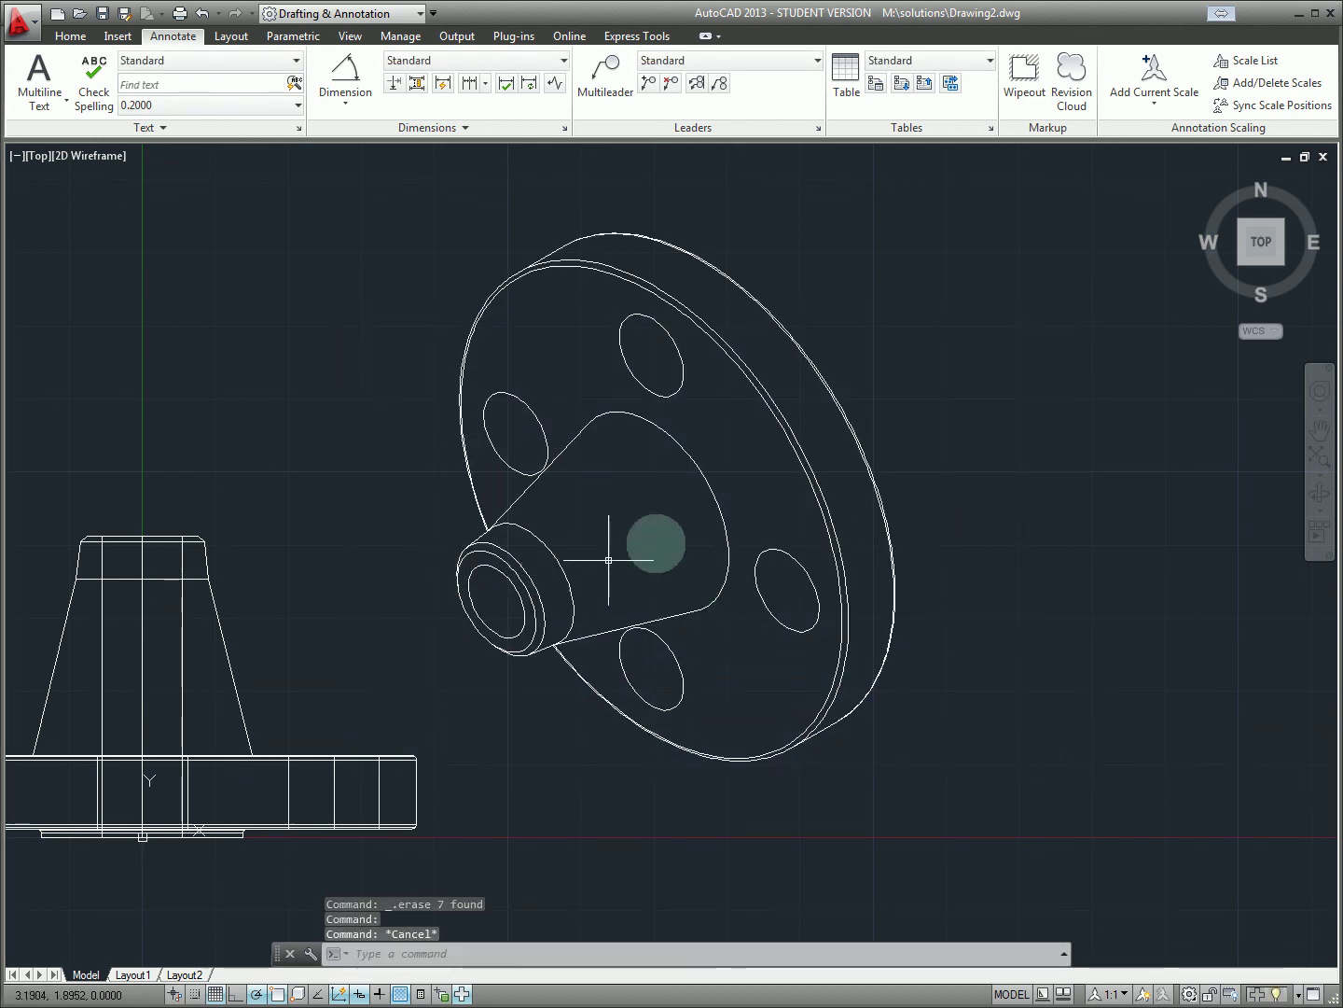
click(657, 538)
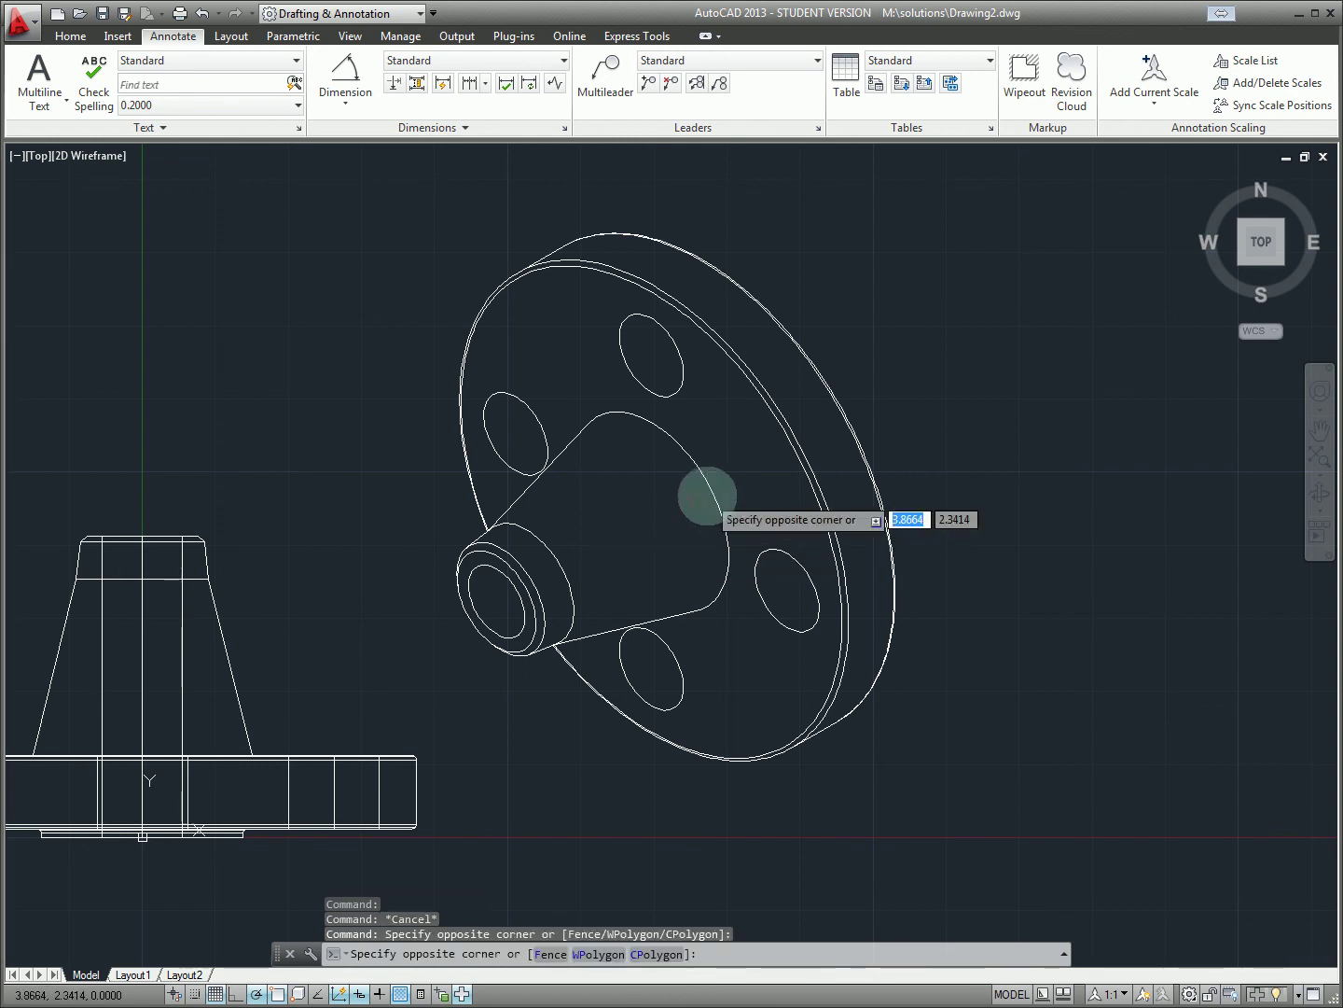
click(708, 492)
click(710, 484)
key(Escape)
scroll(378, 672, down, 2)
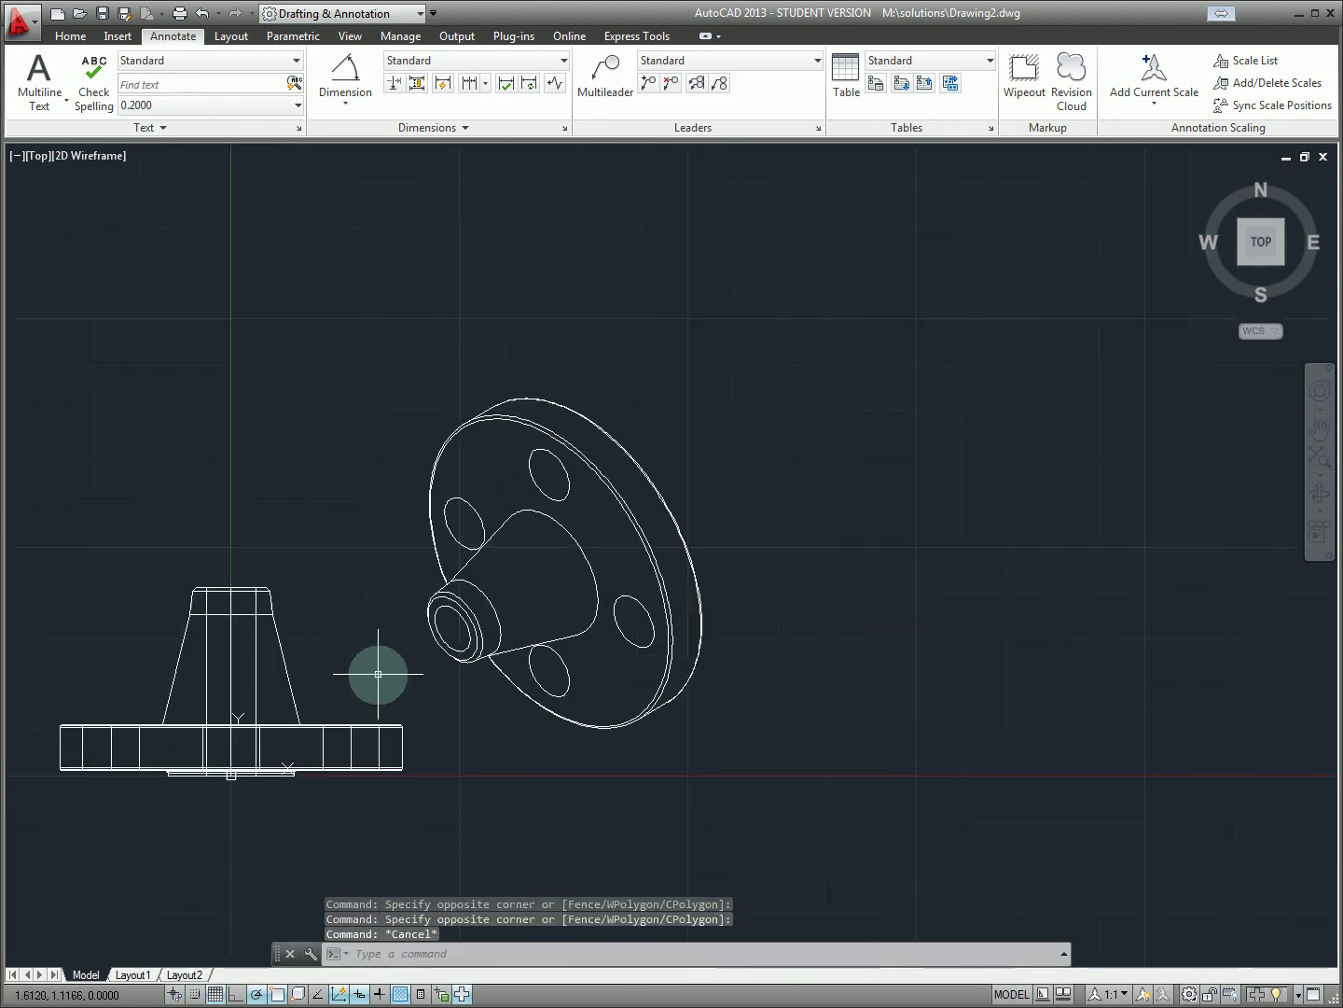
mouse_move(381, 667)
middle_down()
mouse_move(659, 638)
mouse_move(756, 578)
middle_up()
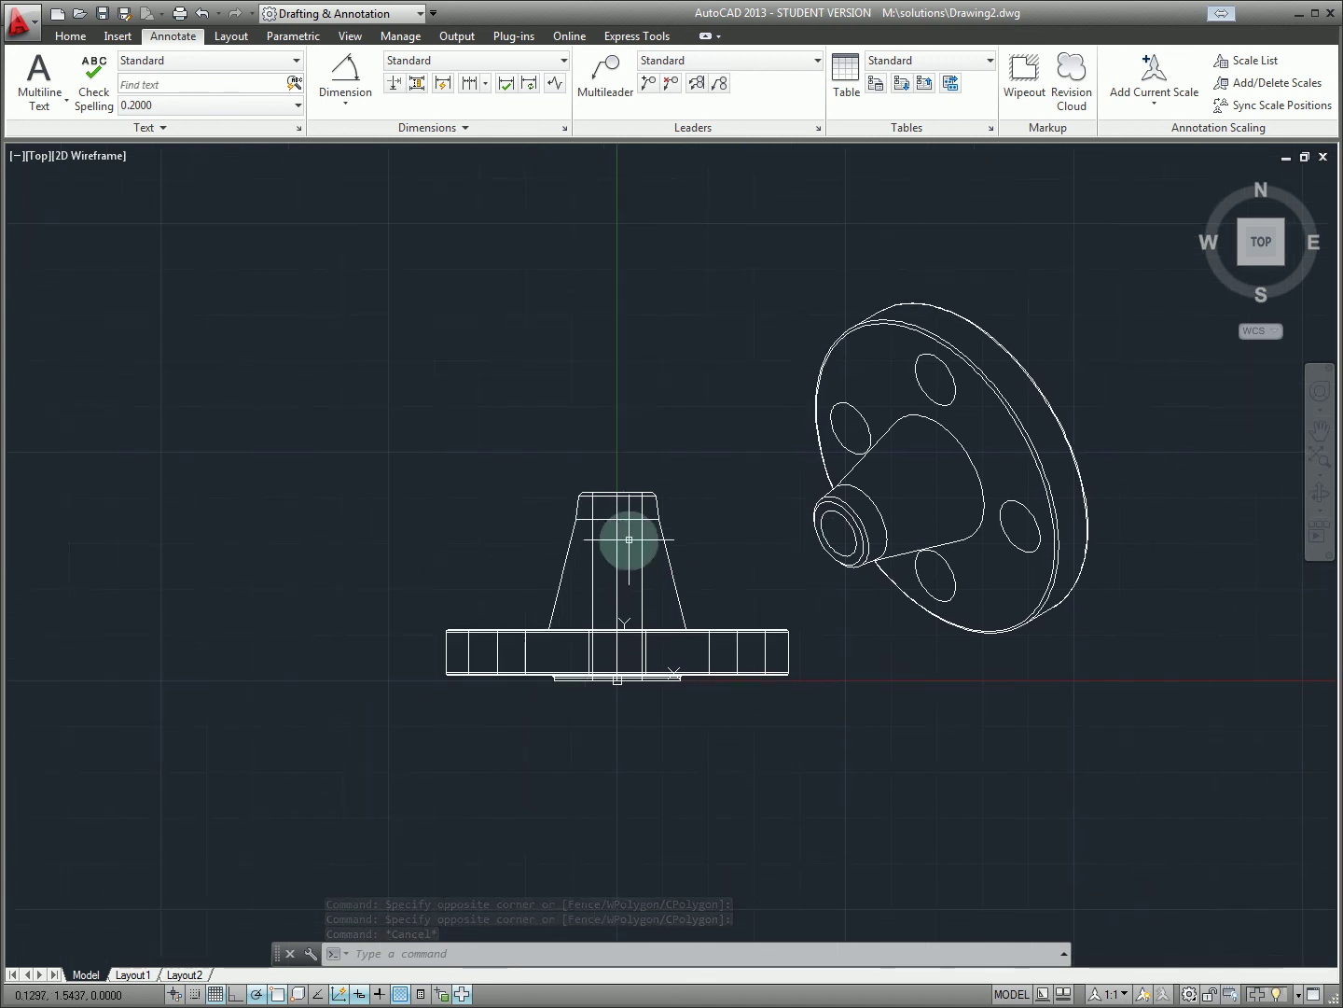
scroll(622, 546, up, 2)
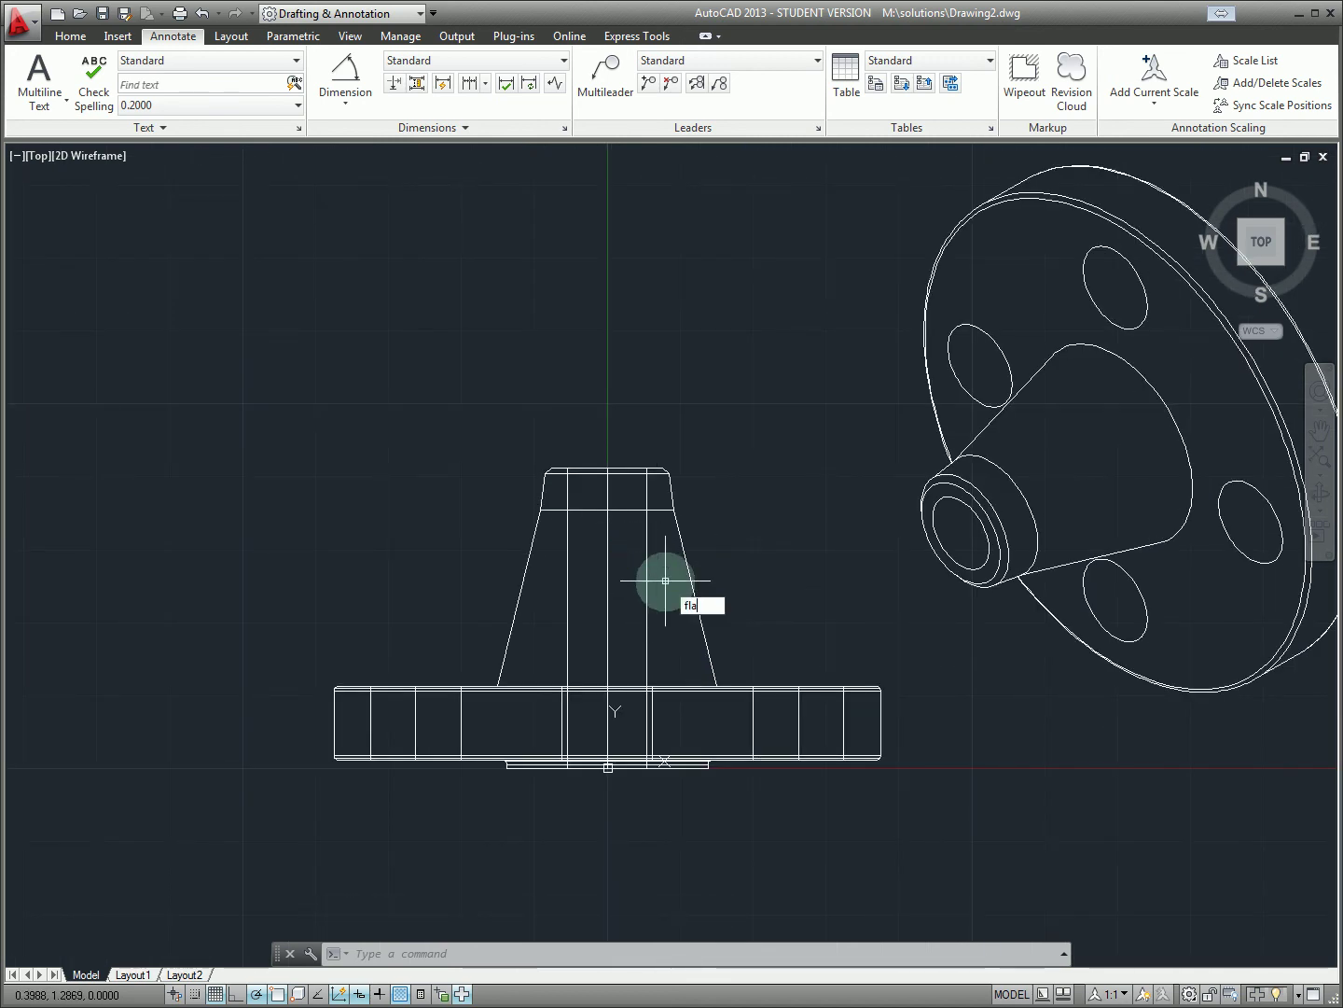
Create a flatshot block with ByLayer visible and obscured colours and HIDDEN2 obscured linetype
key(Return)
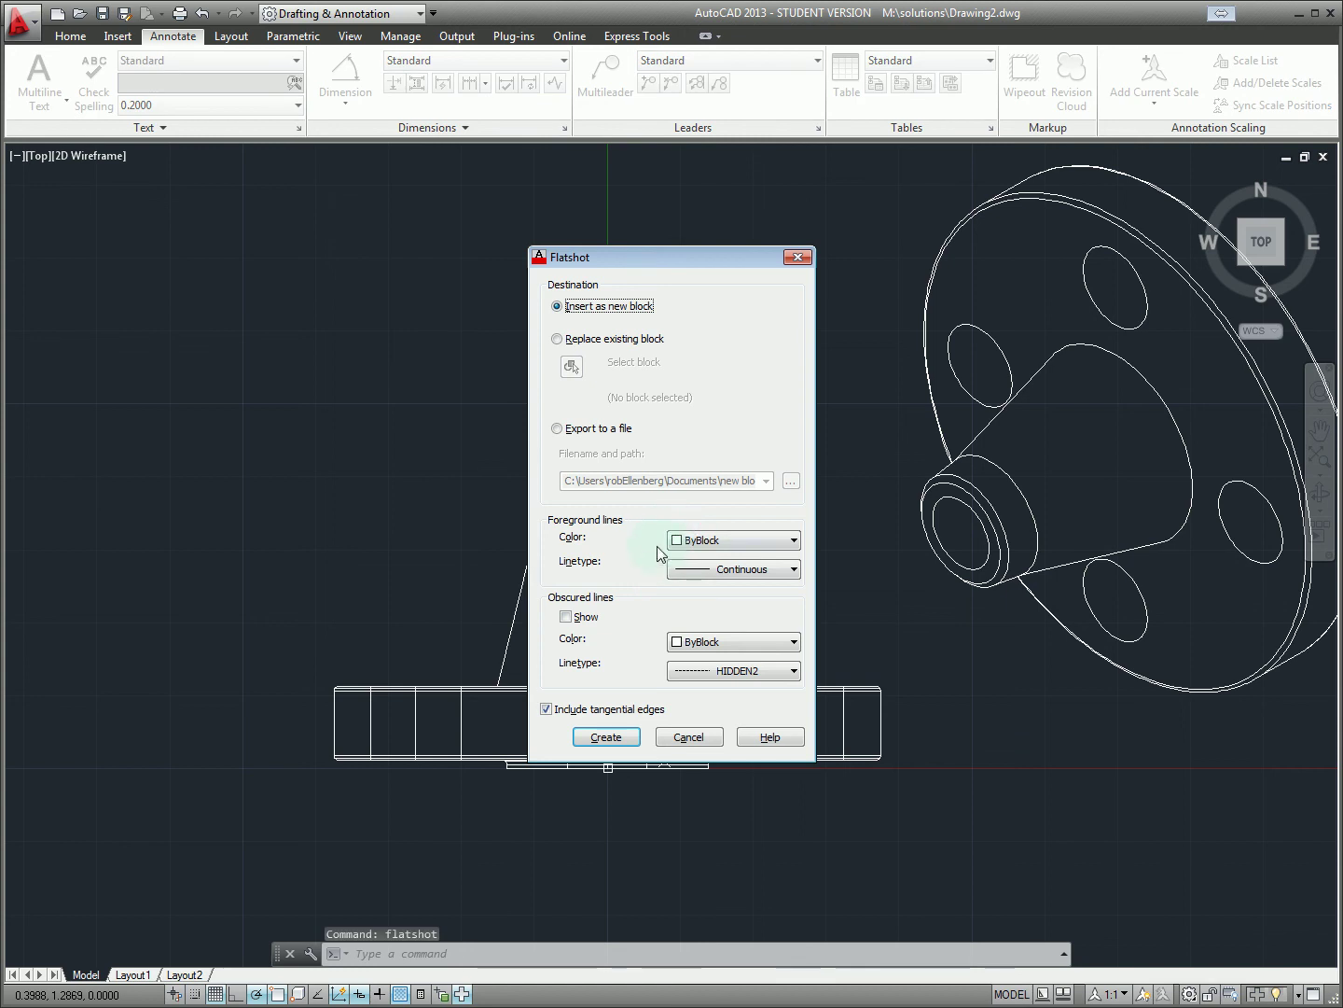
drag(659, 259, 1026, 211)
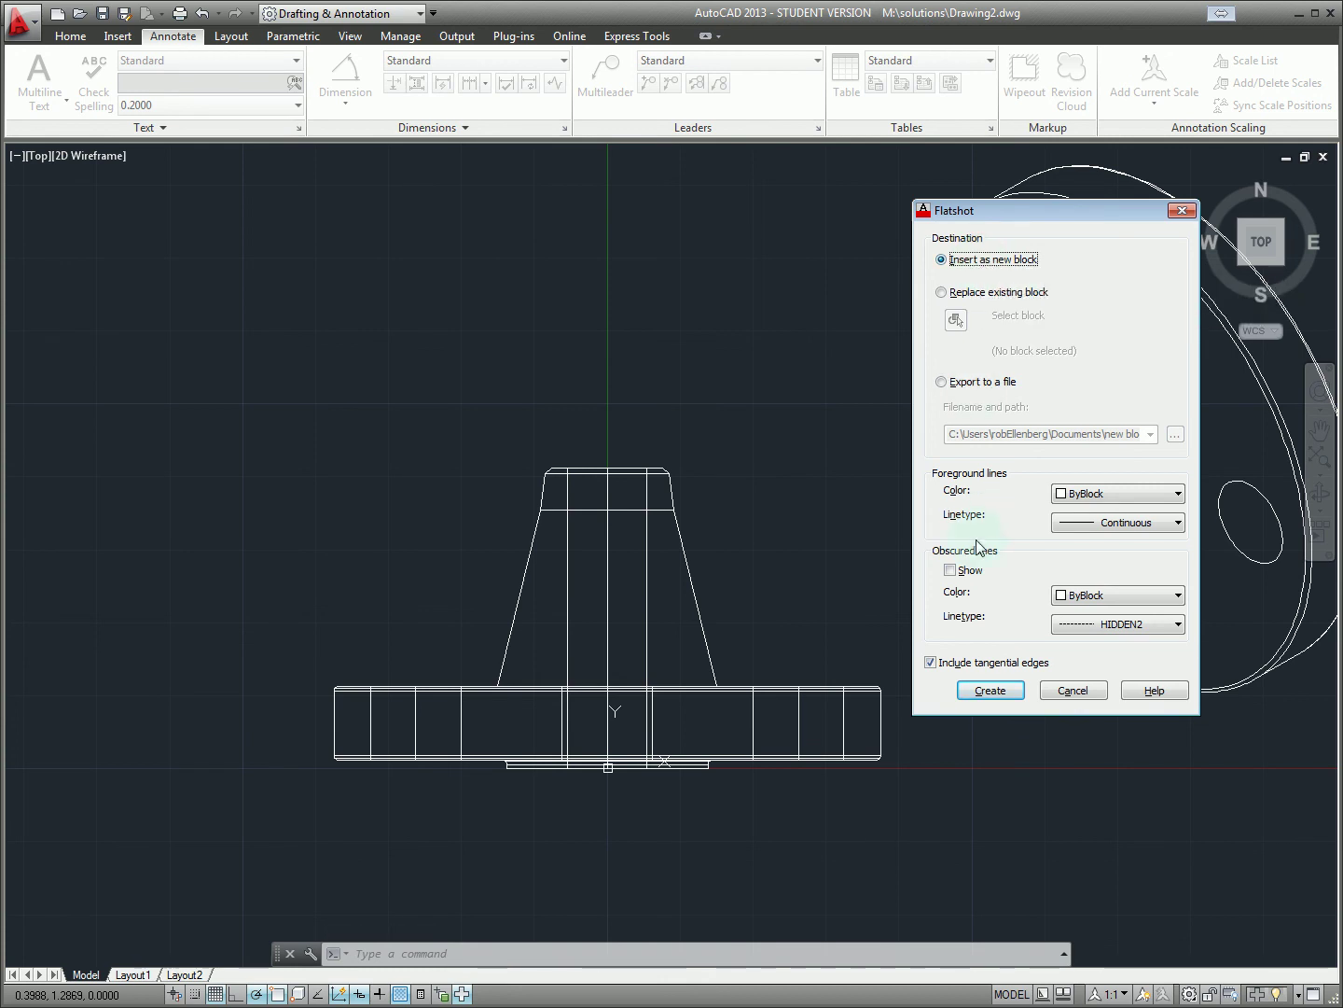
click(1099, 625)
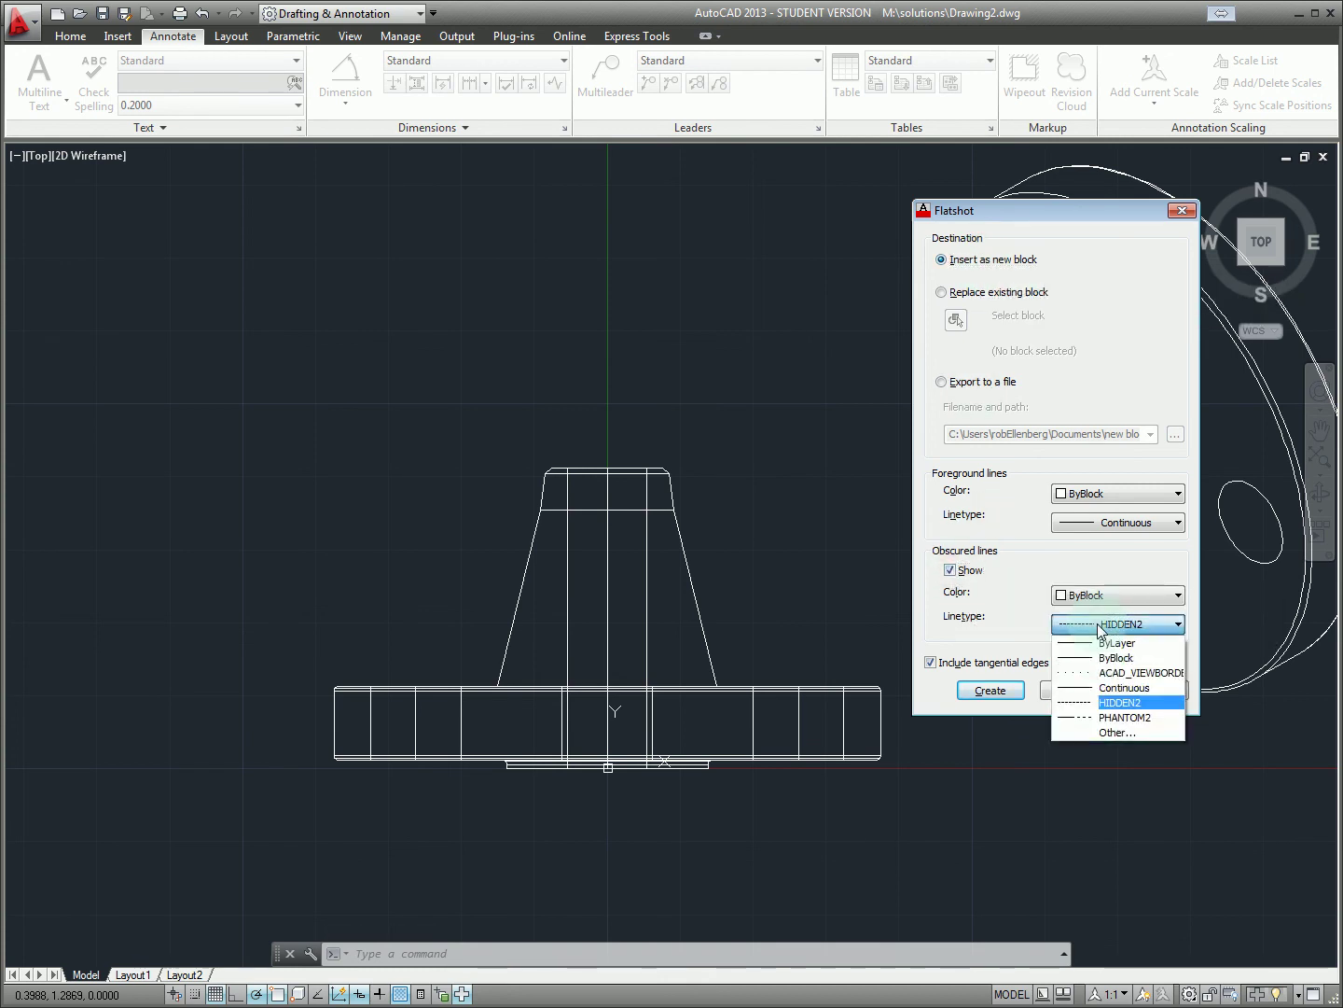
click(1114, 704)
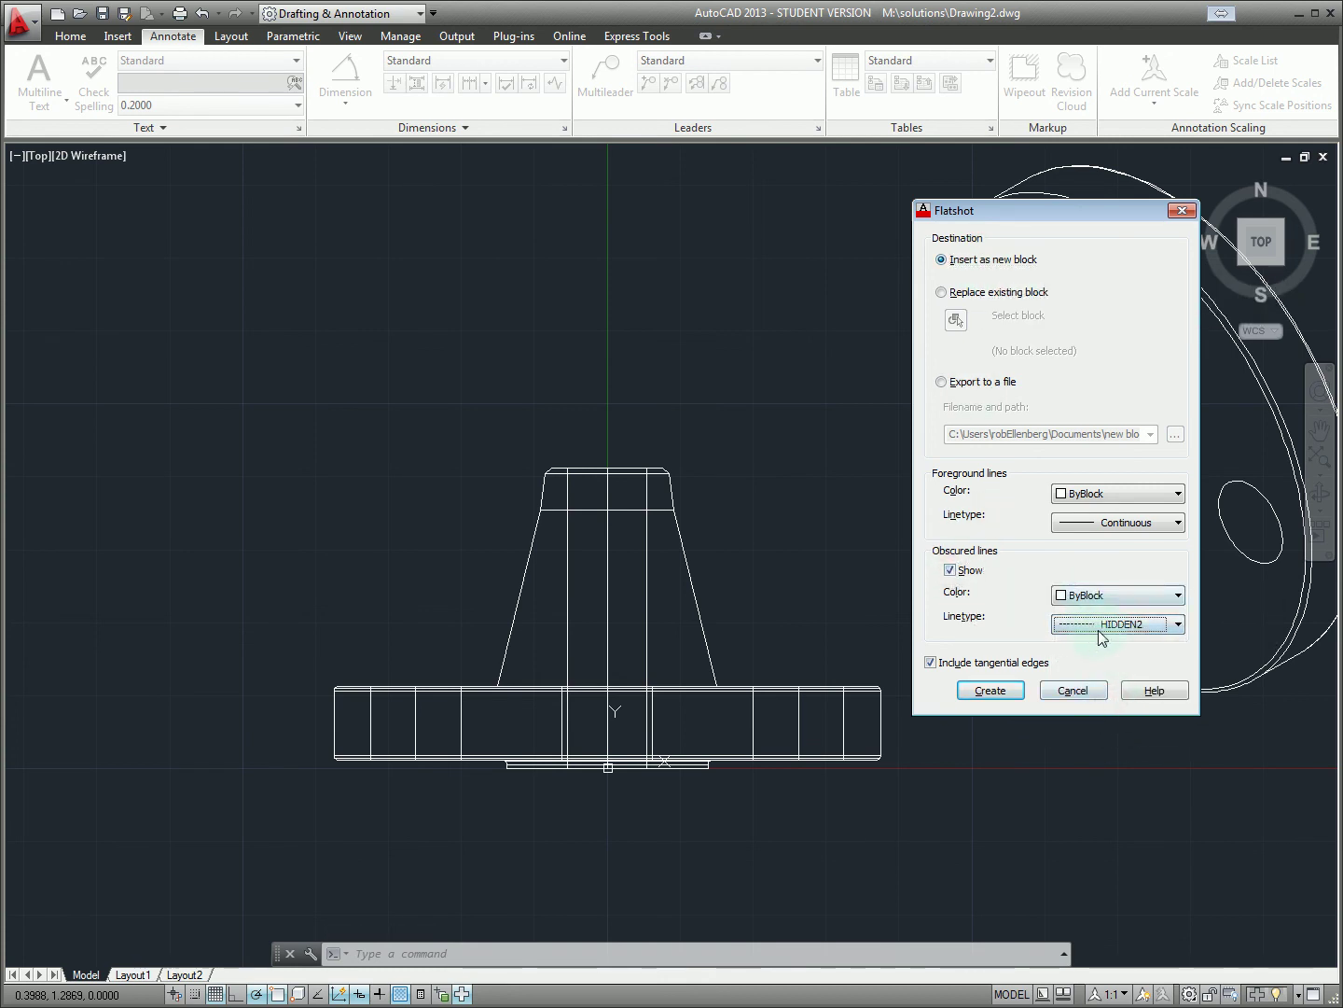
click(1089, 598)
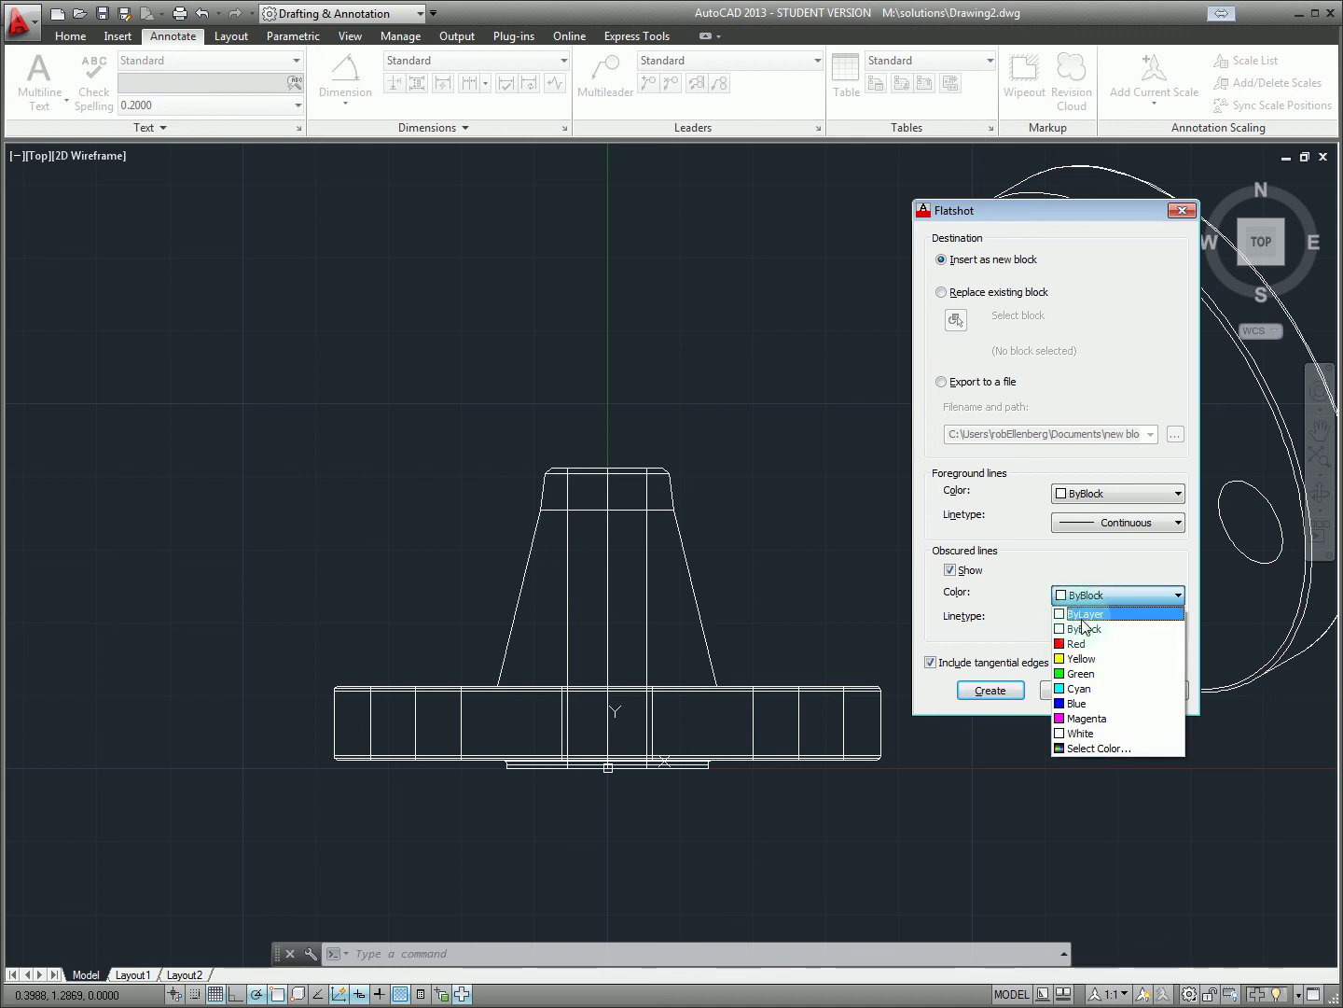
click(1104, 616)
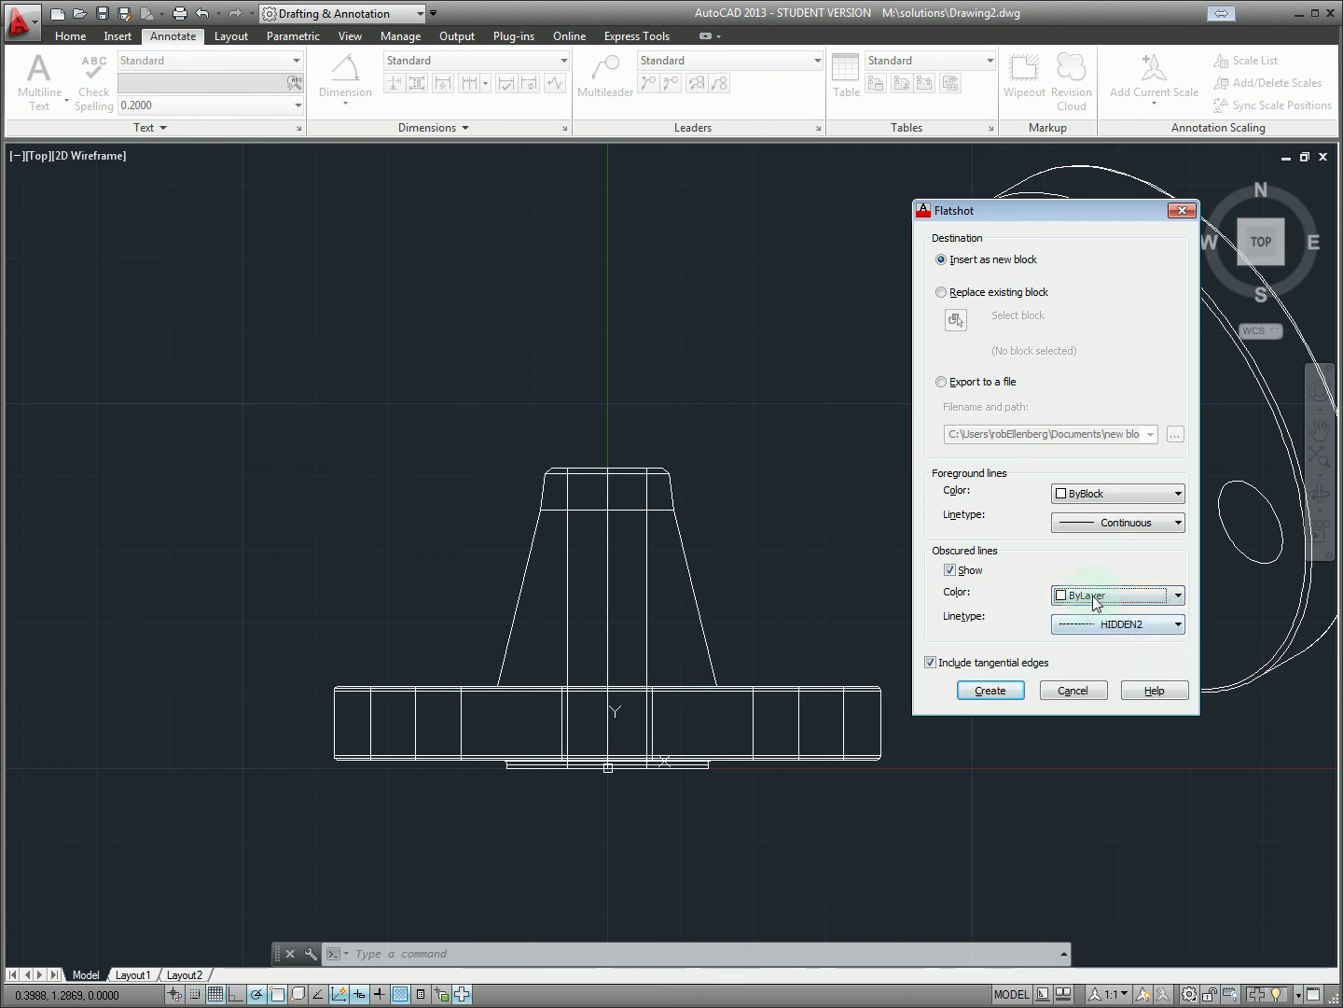
click(1097, 490)
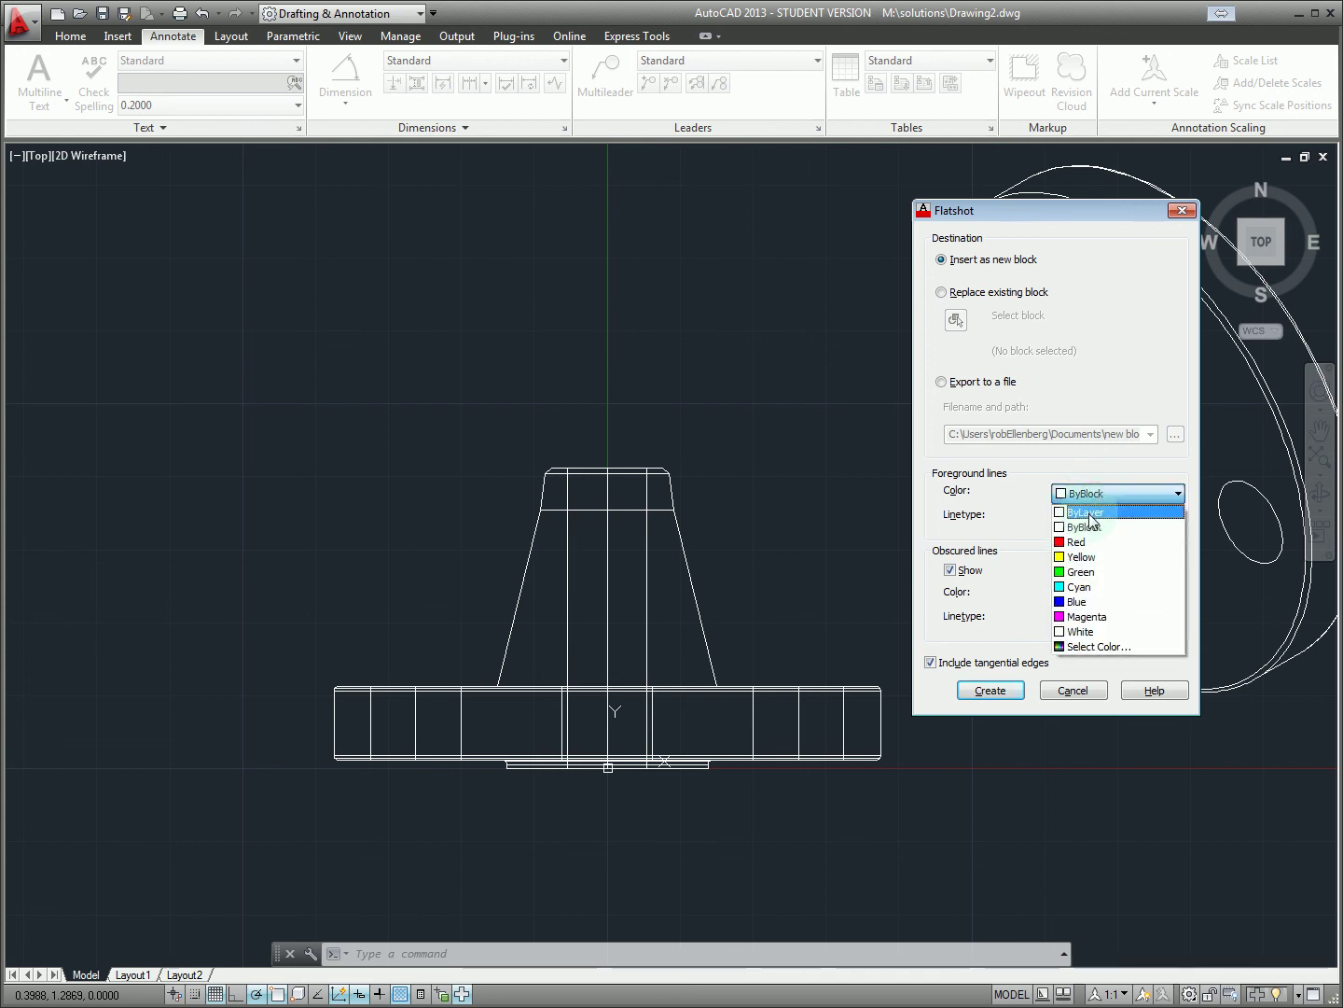
click(1090, 512)
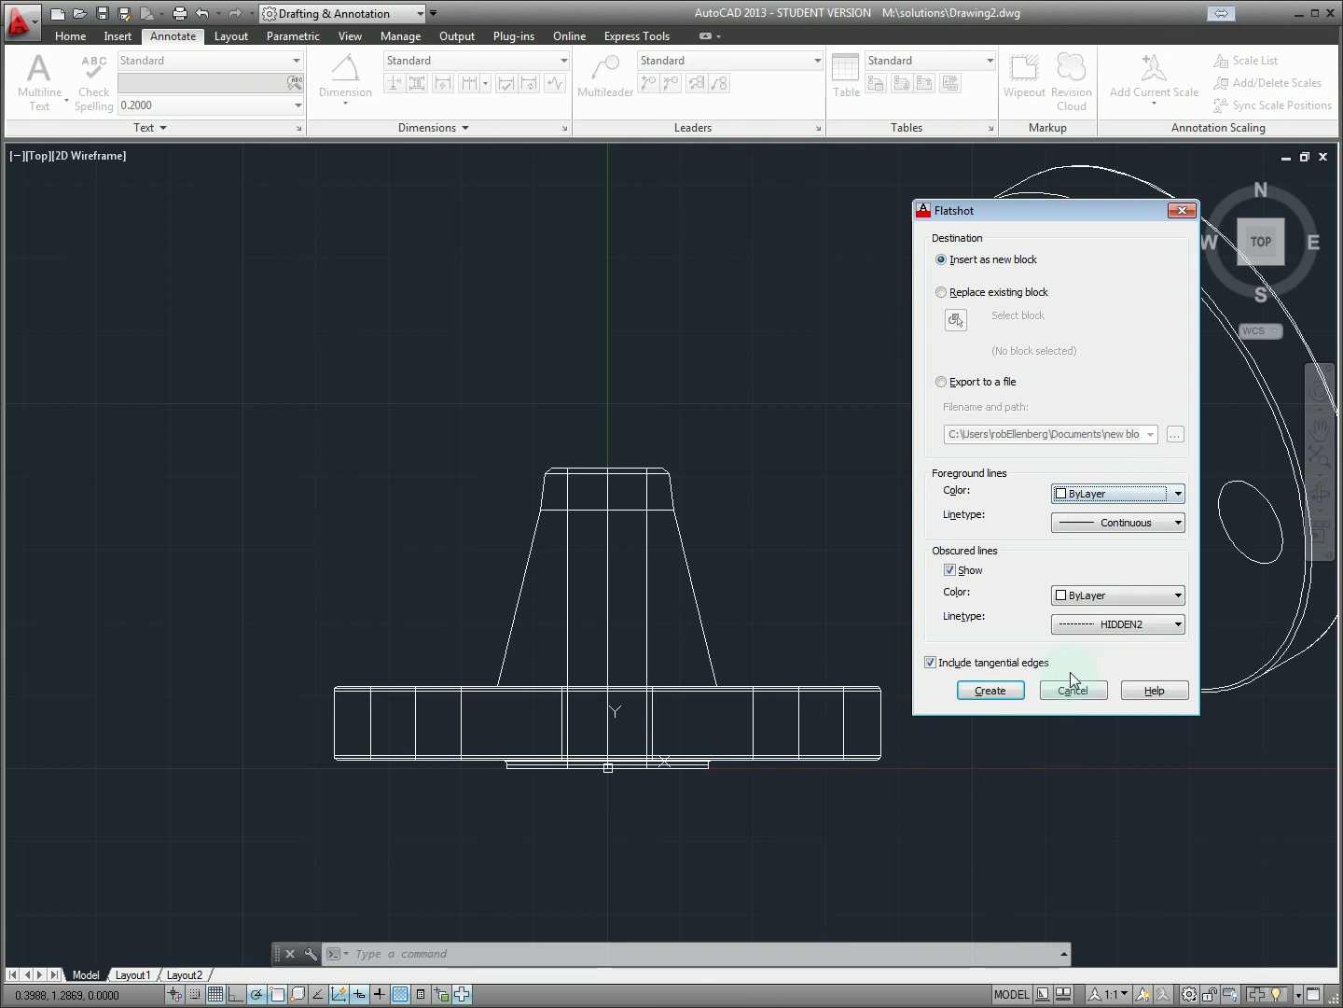
click(995, 689)
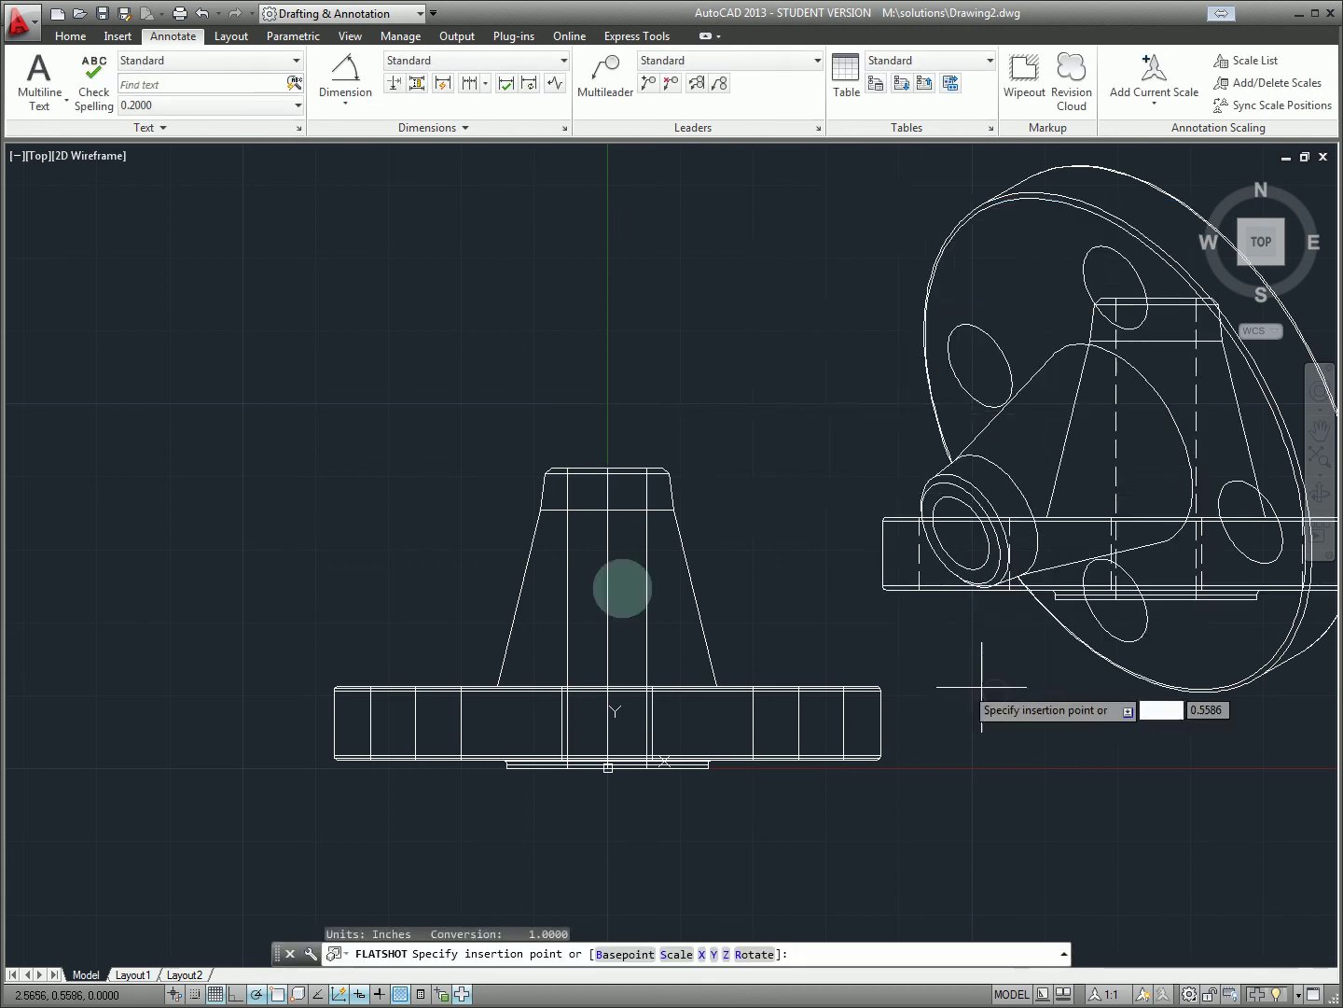
Insert the flattened view at upper left with X and Y scale 1 and rotation 0
click(164, 531)
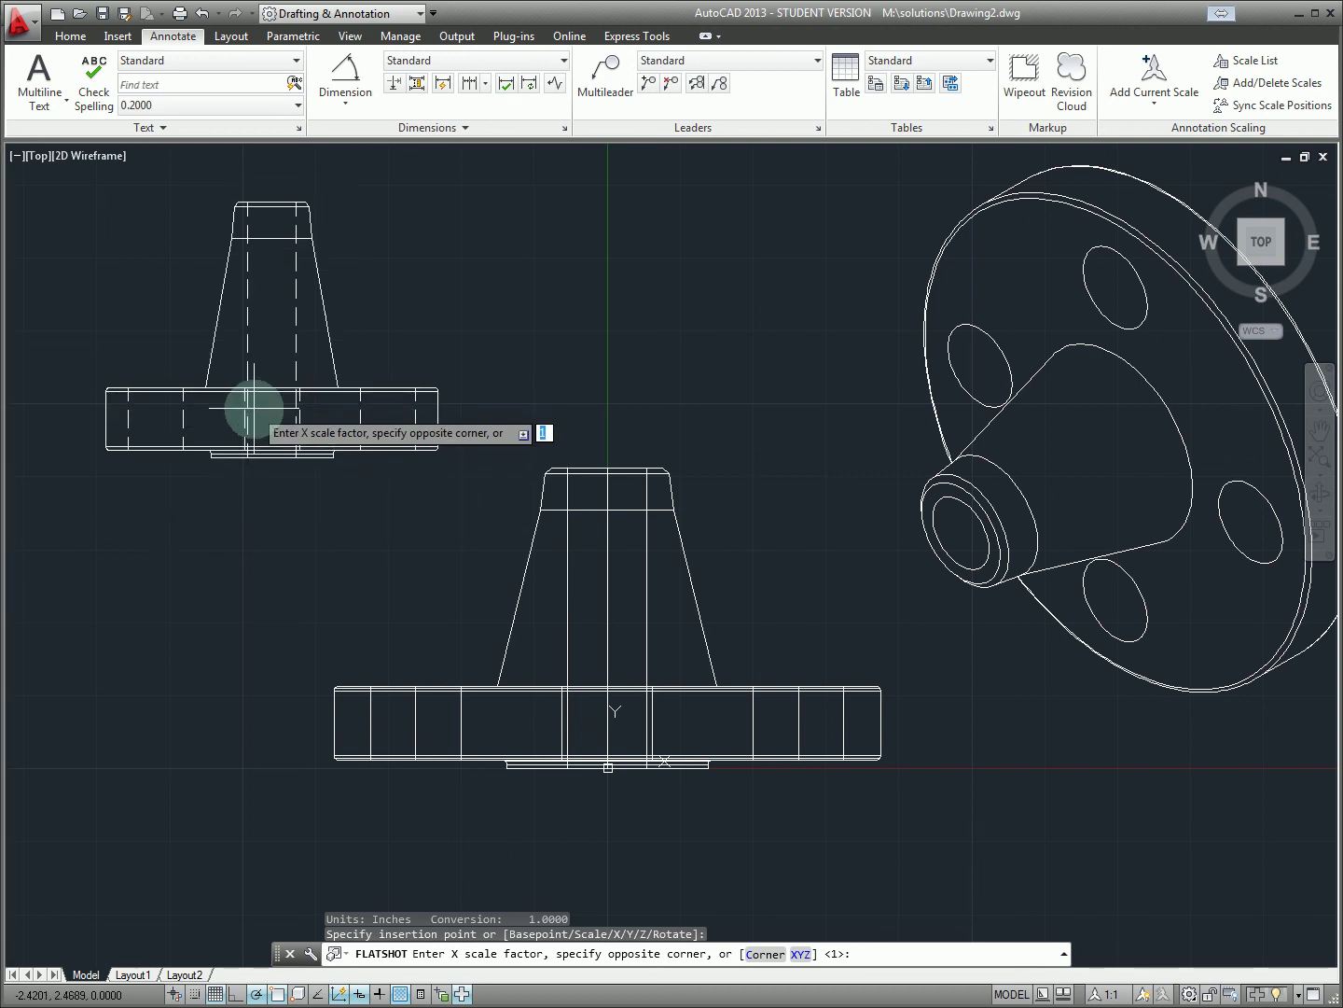
text(1)
key(Return)
text(1)
key(Return)
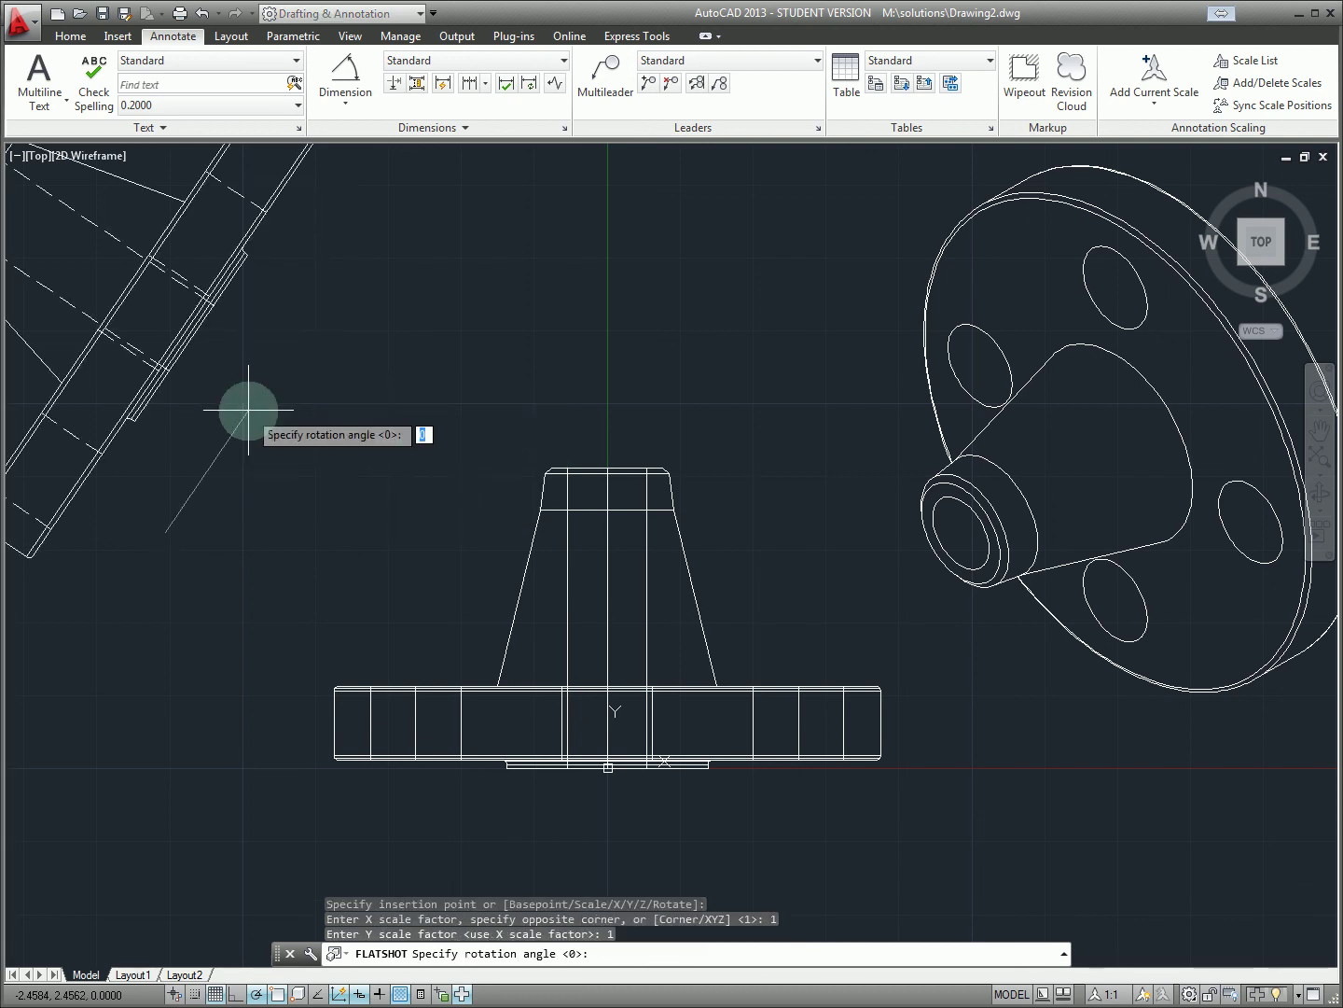
key(Return)
Pan the drawing to frame the flattened view beside the original side view
middle_drag(300, 408, 413, 449)
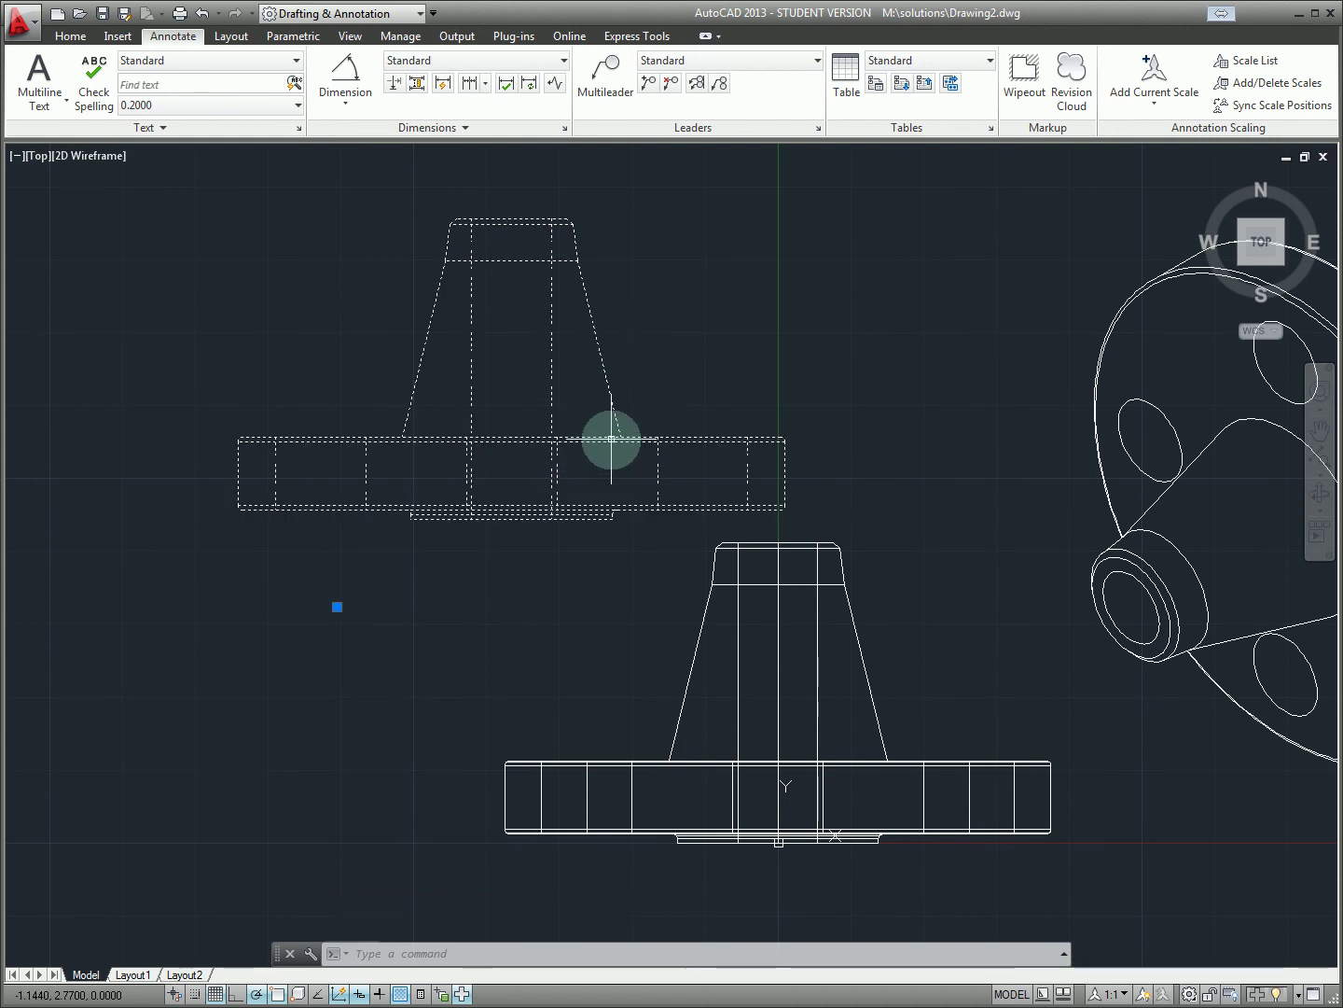
click(337, 606)
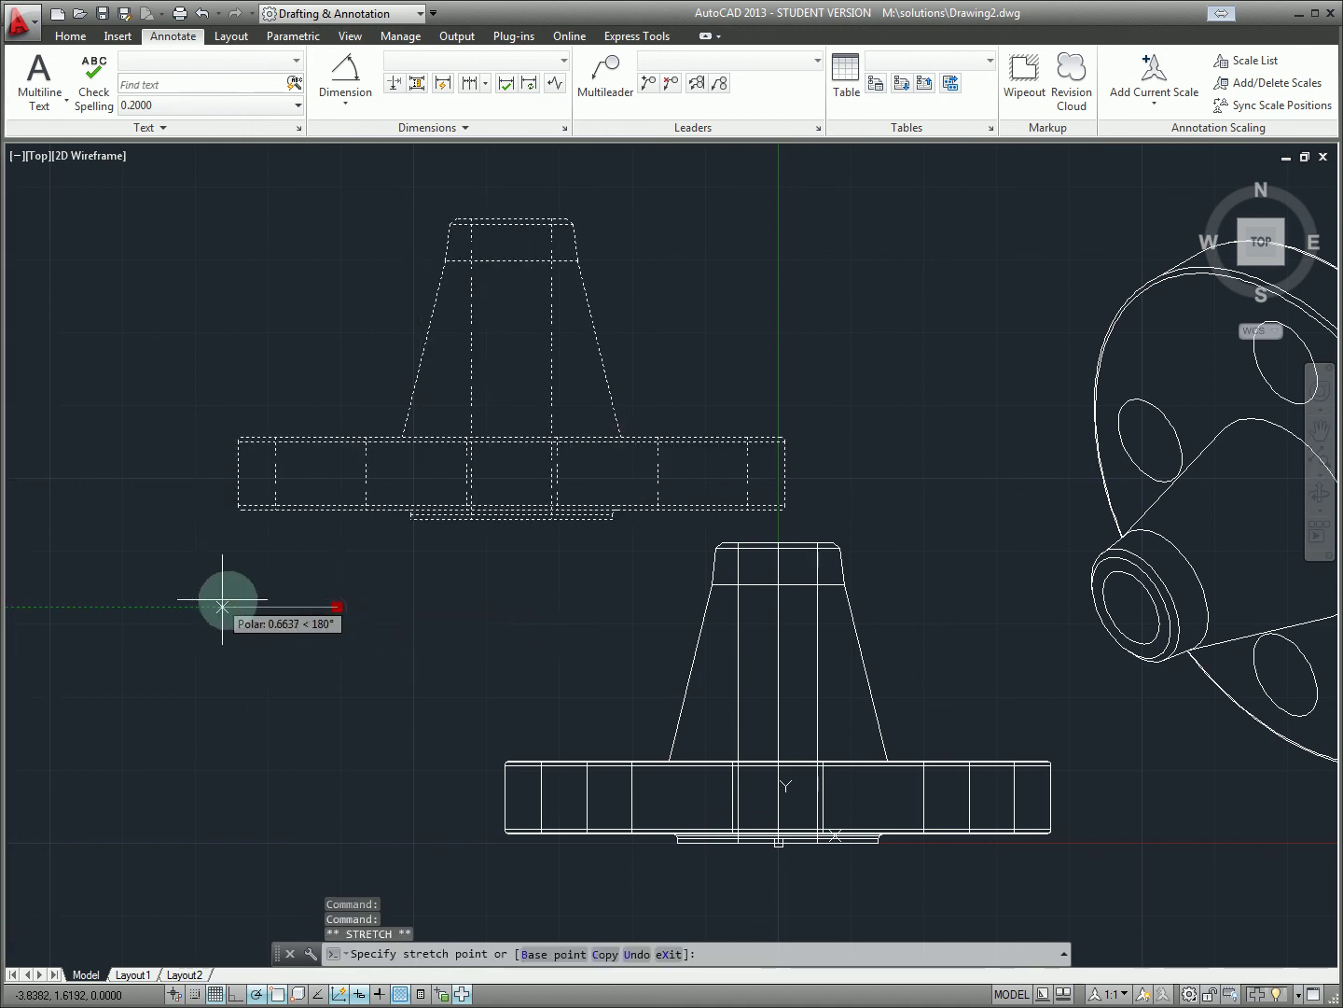
key(Escape)
mouse_move(420, 510)
middle_down()
mouse_move(533, 567)
mouse_move(543, 488)
mouse_move(571, 490)
middle_up()
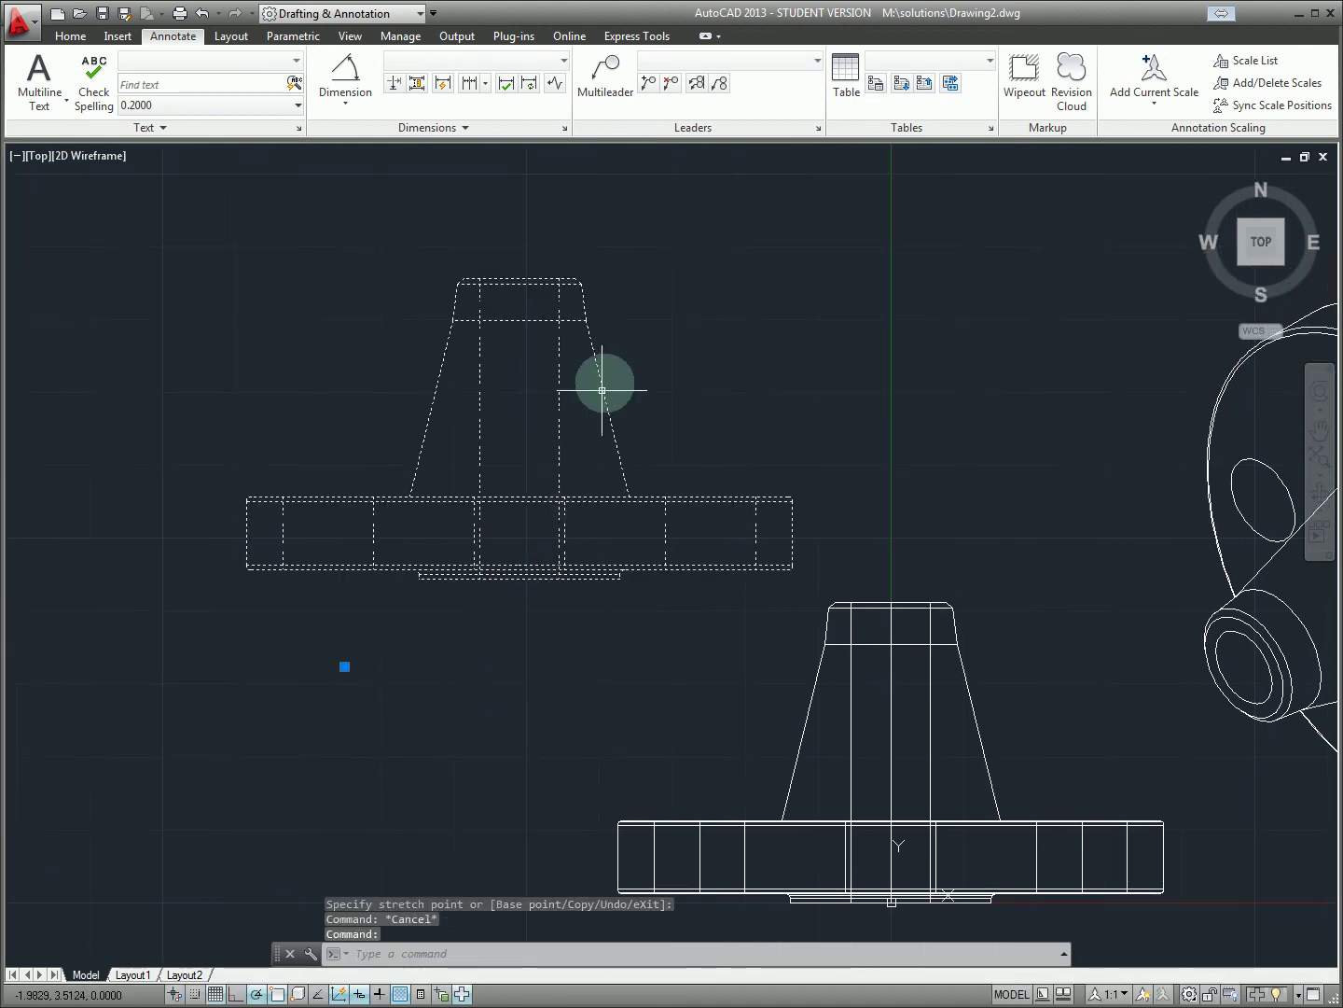
click(231, 37)
click(120, 38)
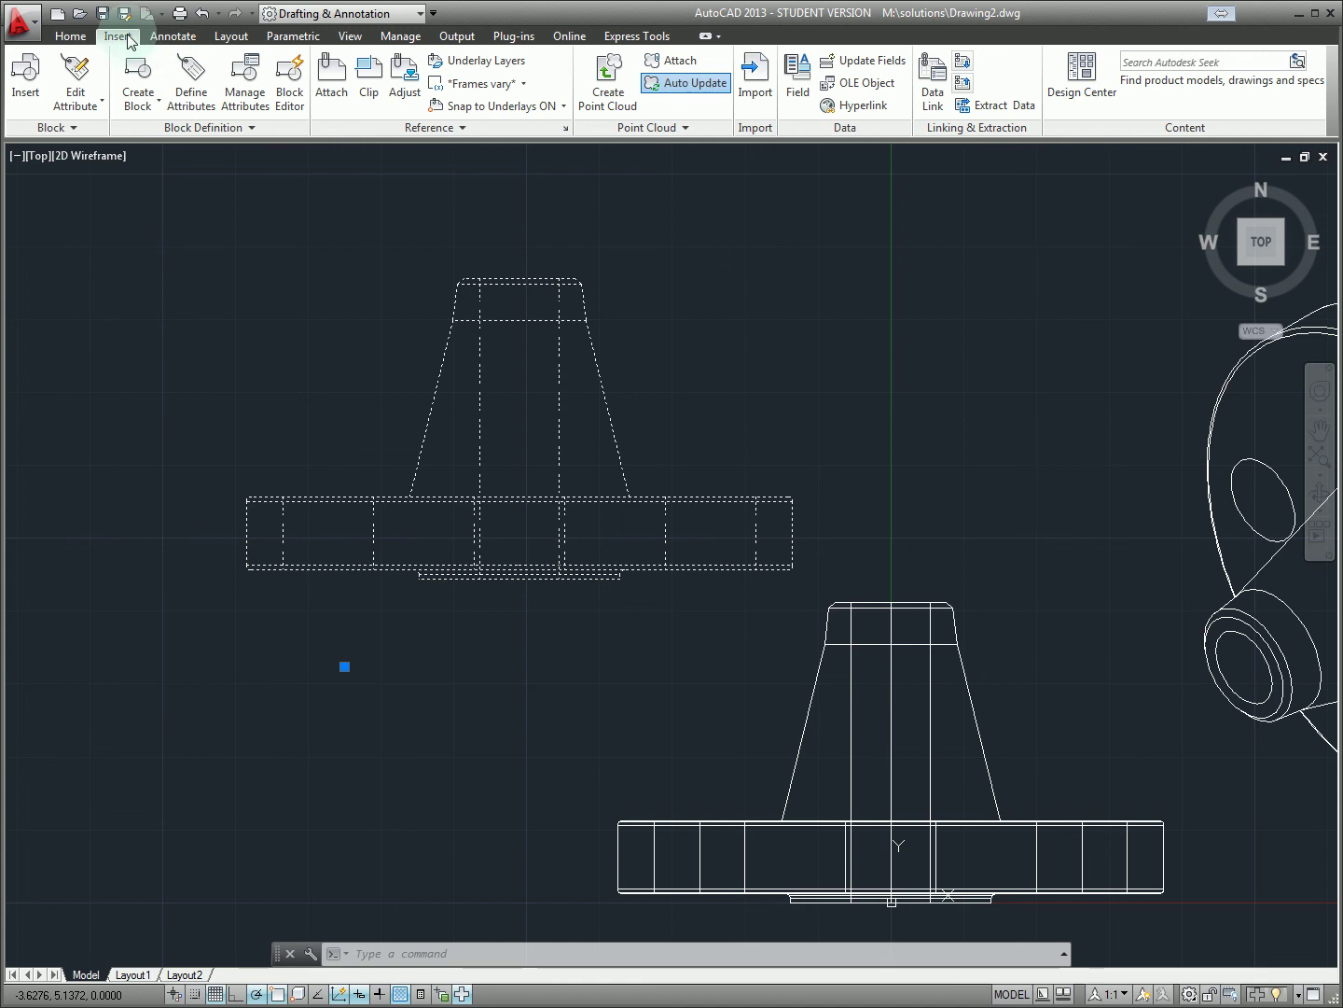
Edit the flatshot block in the Block Editor, selecting its left and right vertical centrelines and checking their layer
click(289, 94)
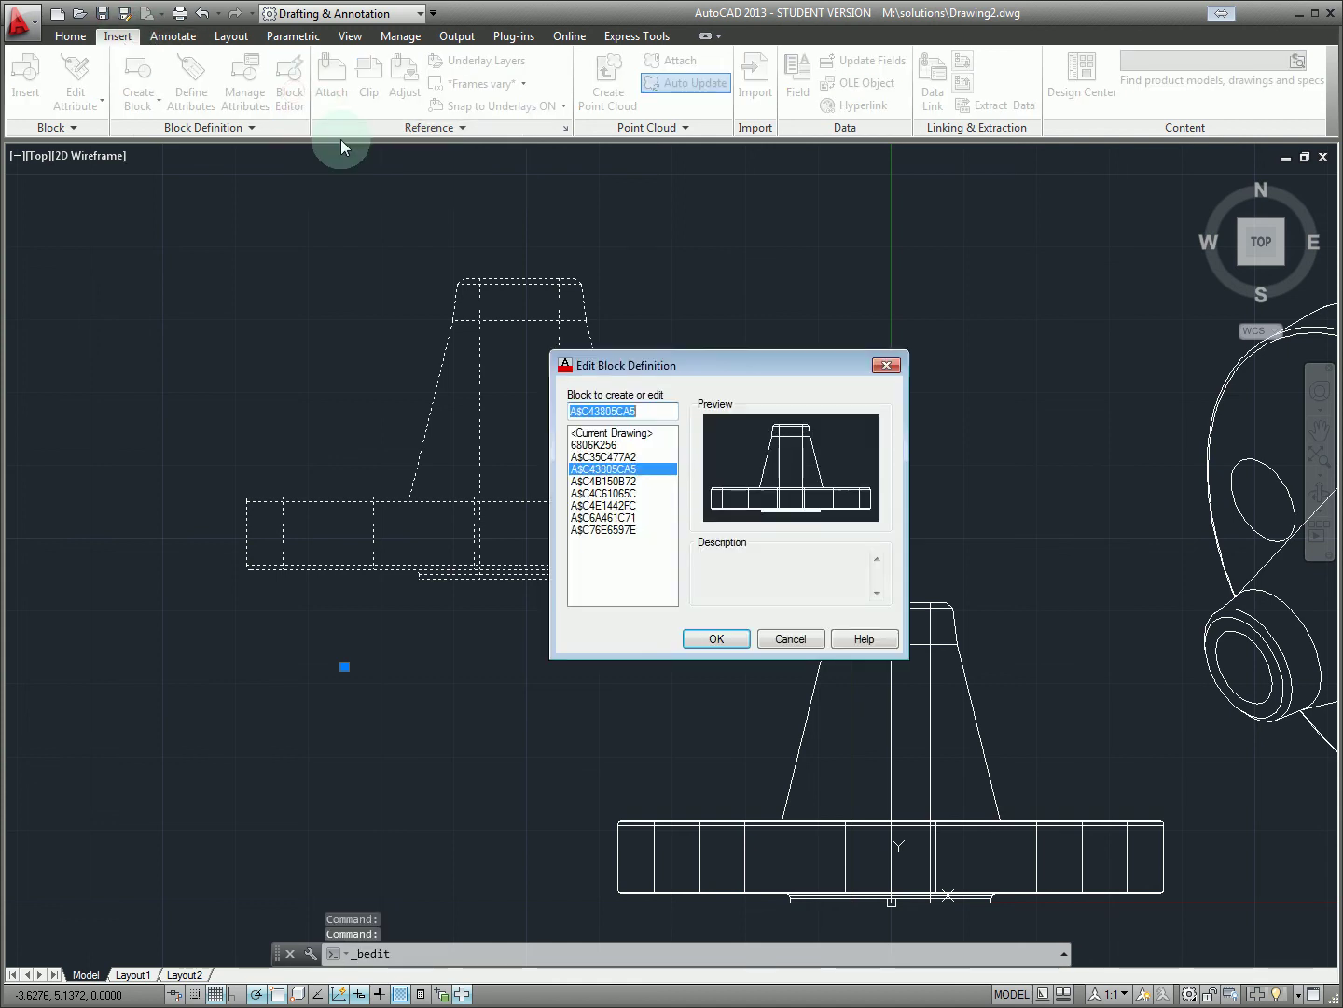
click(720, 639)
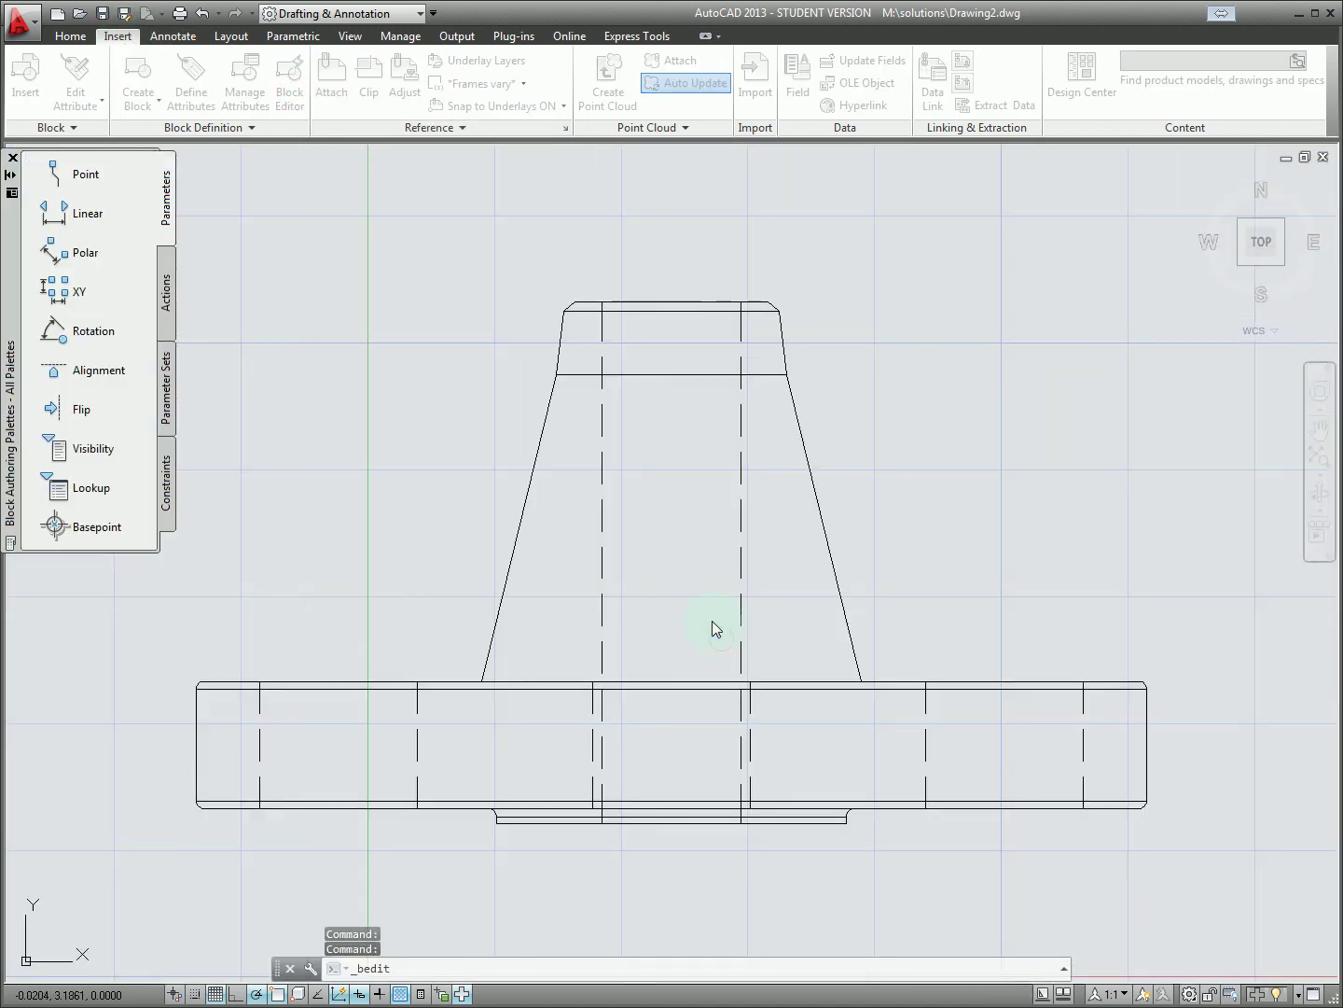
click(593, 443)
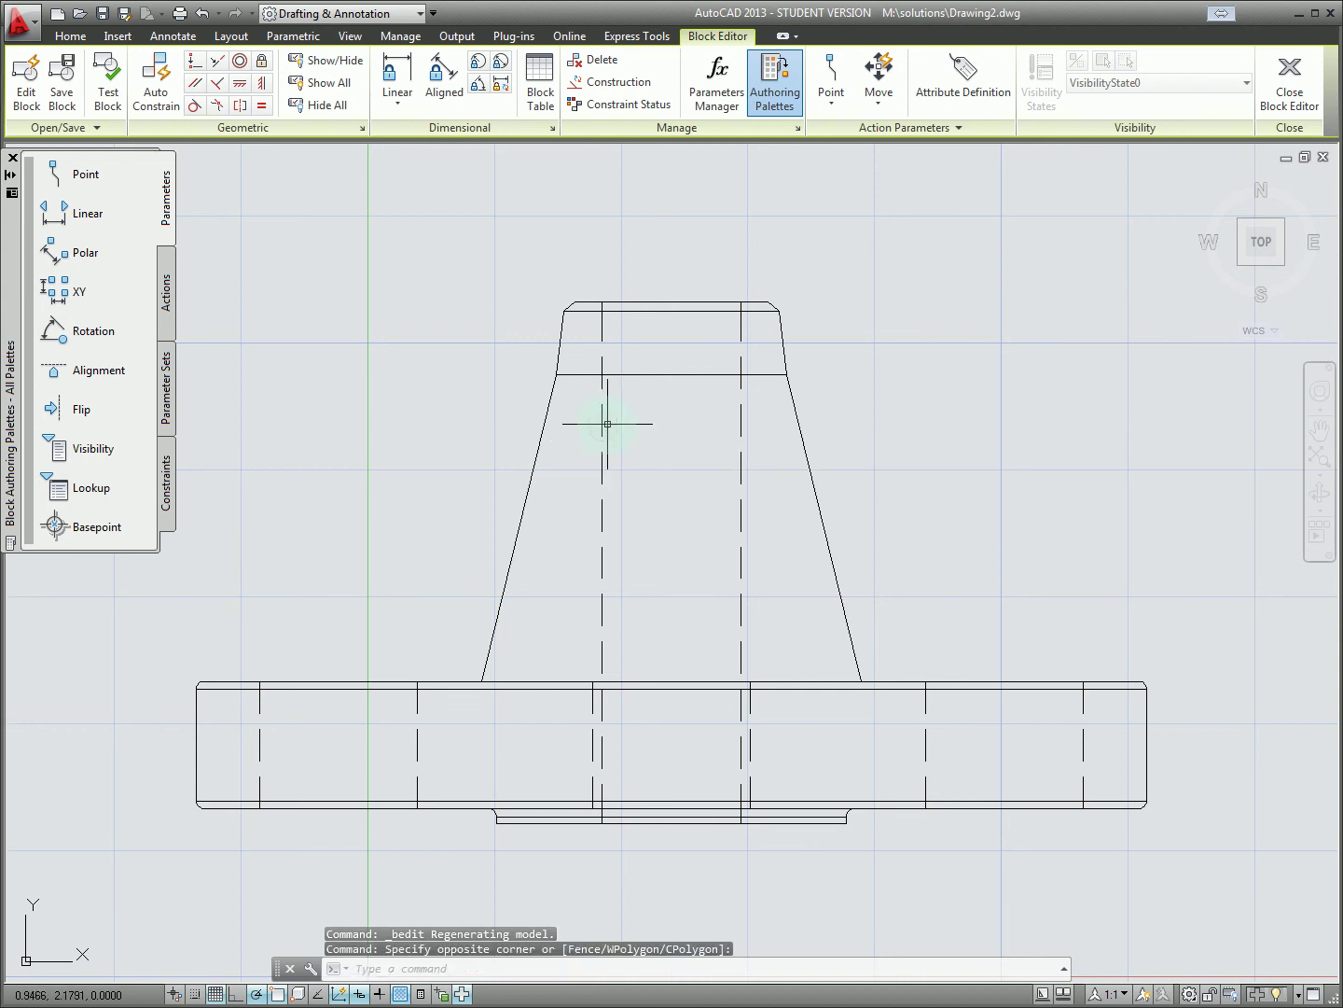
click(489, 230)
click(54, 38)
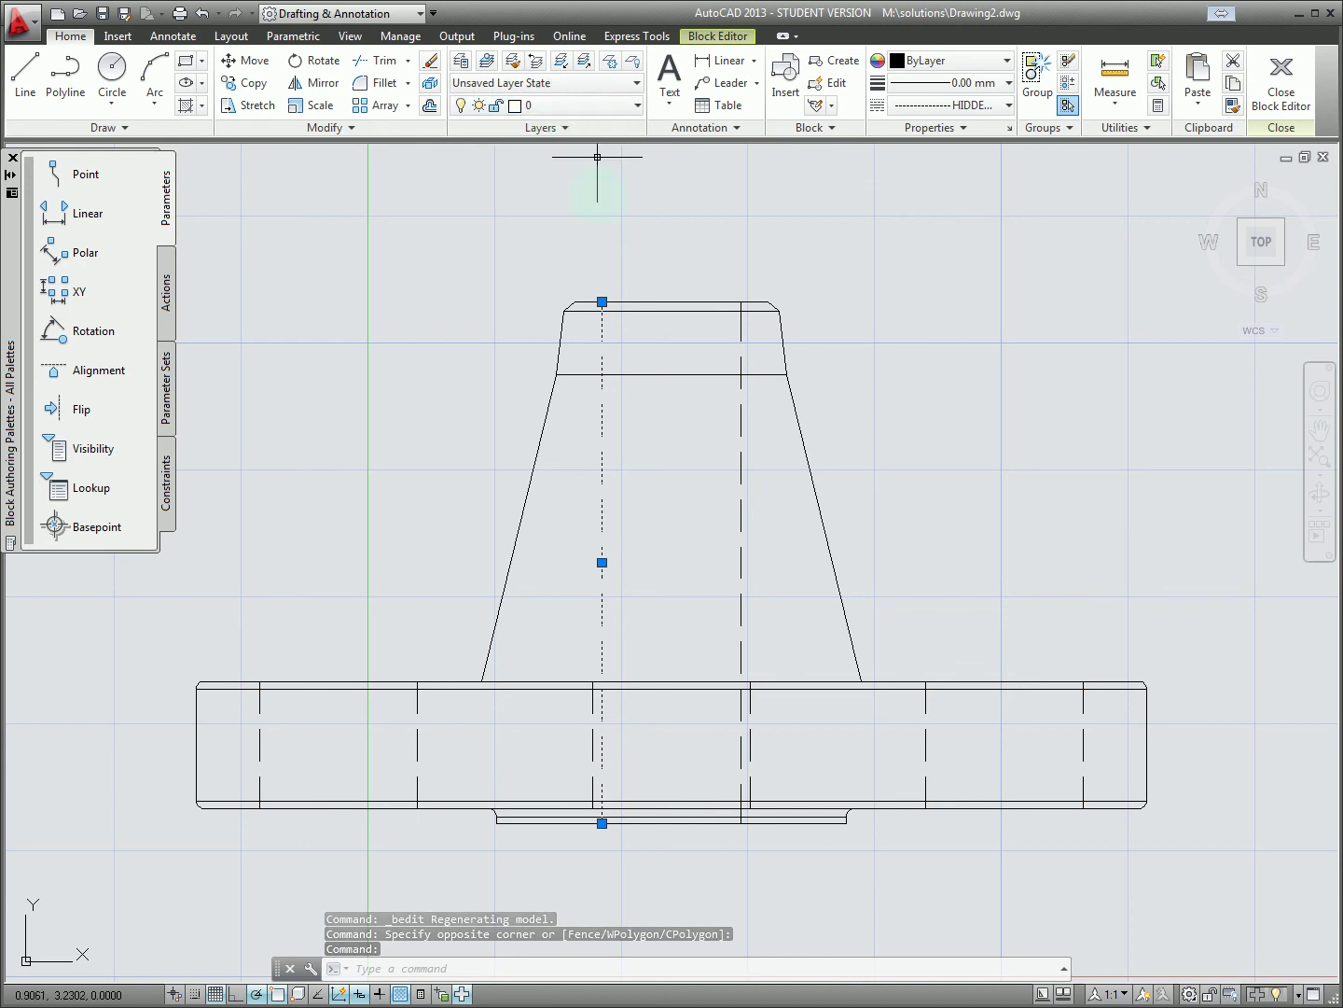
click(565, 106)
click(579, 124)
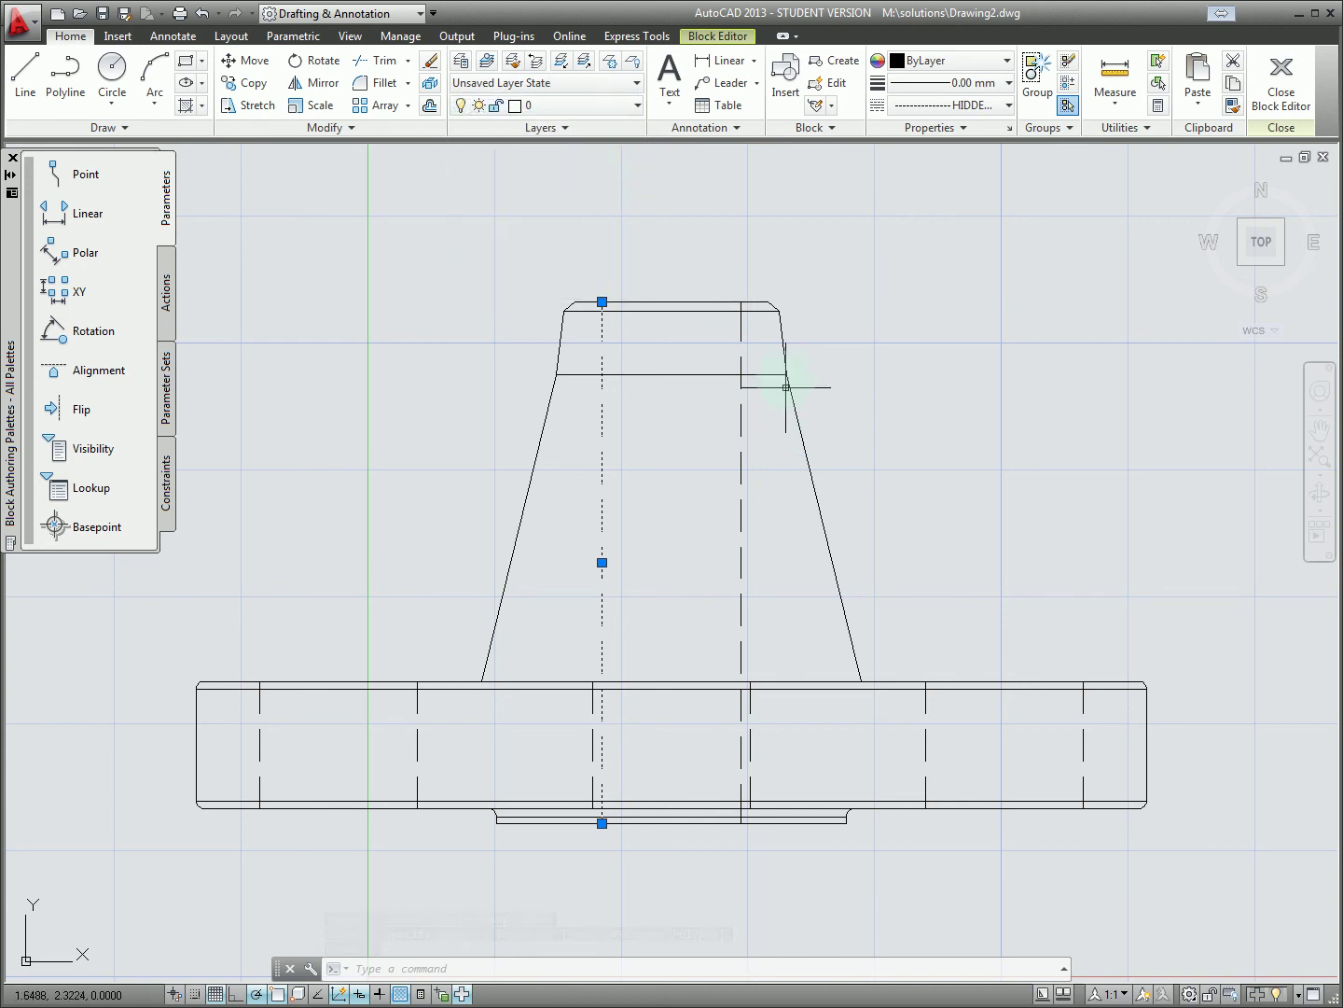
click(738, 398)
click(722, 417)
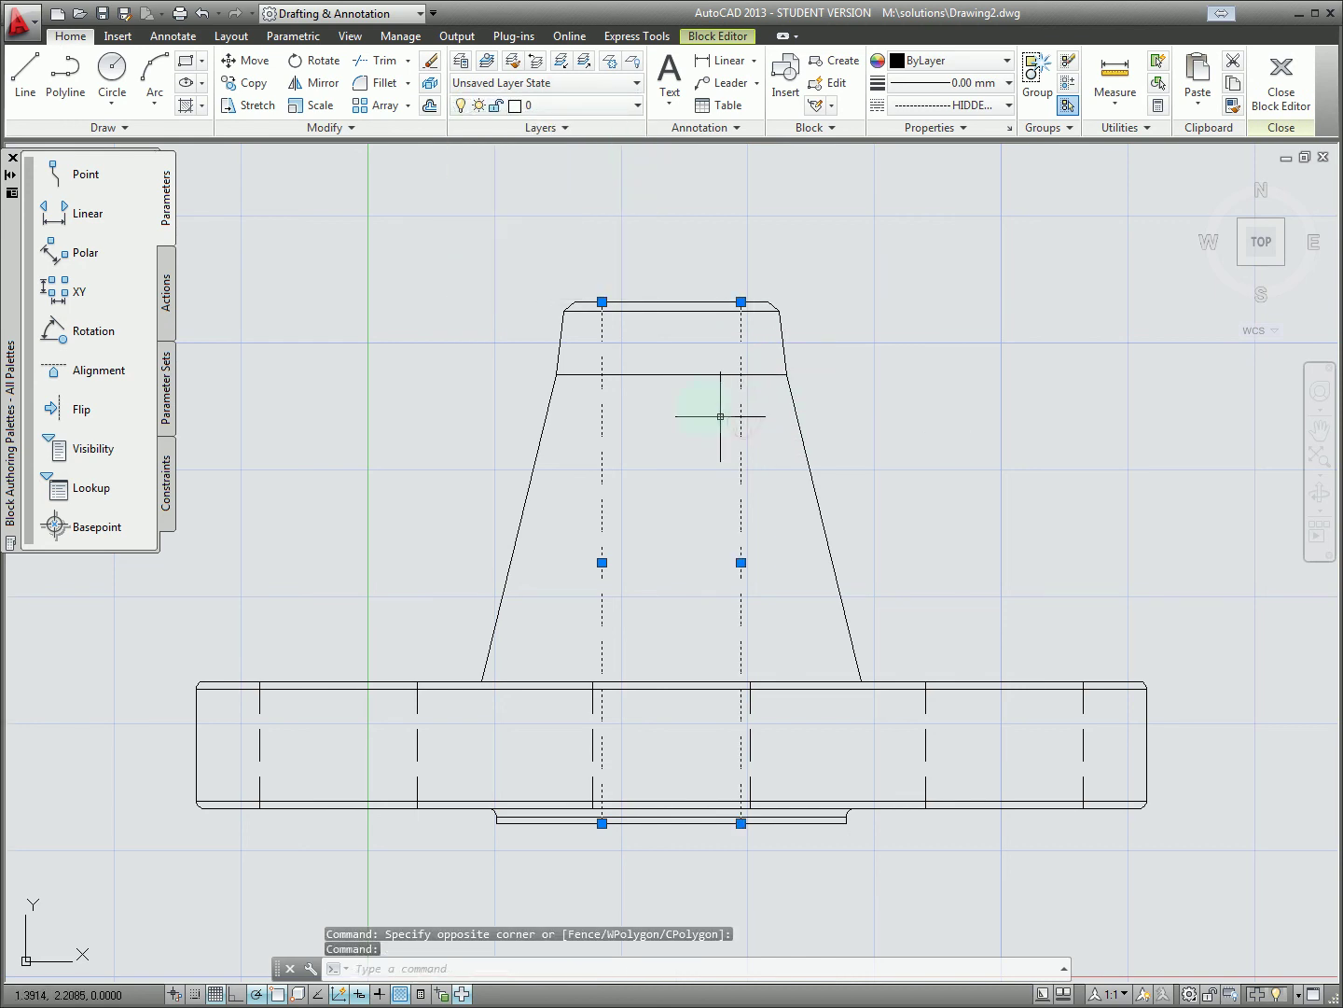
key(Escape)
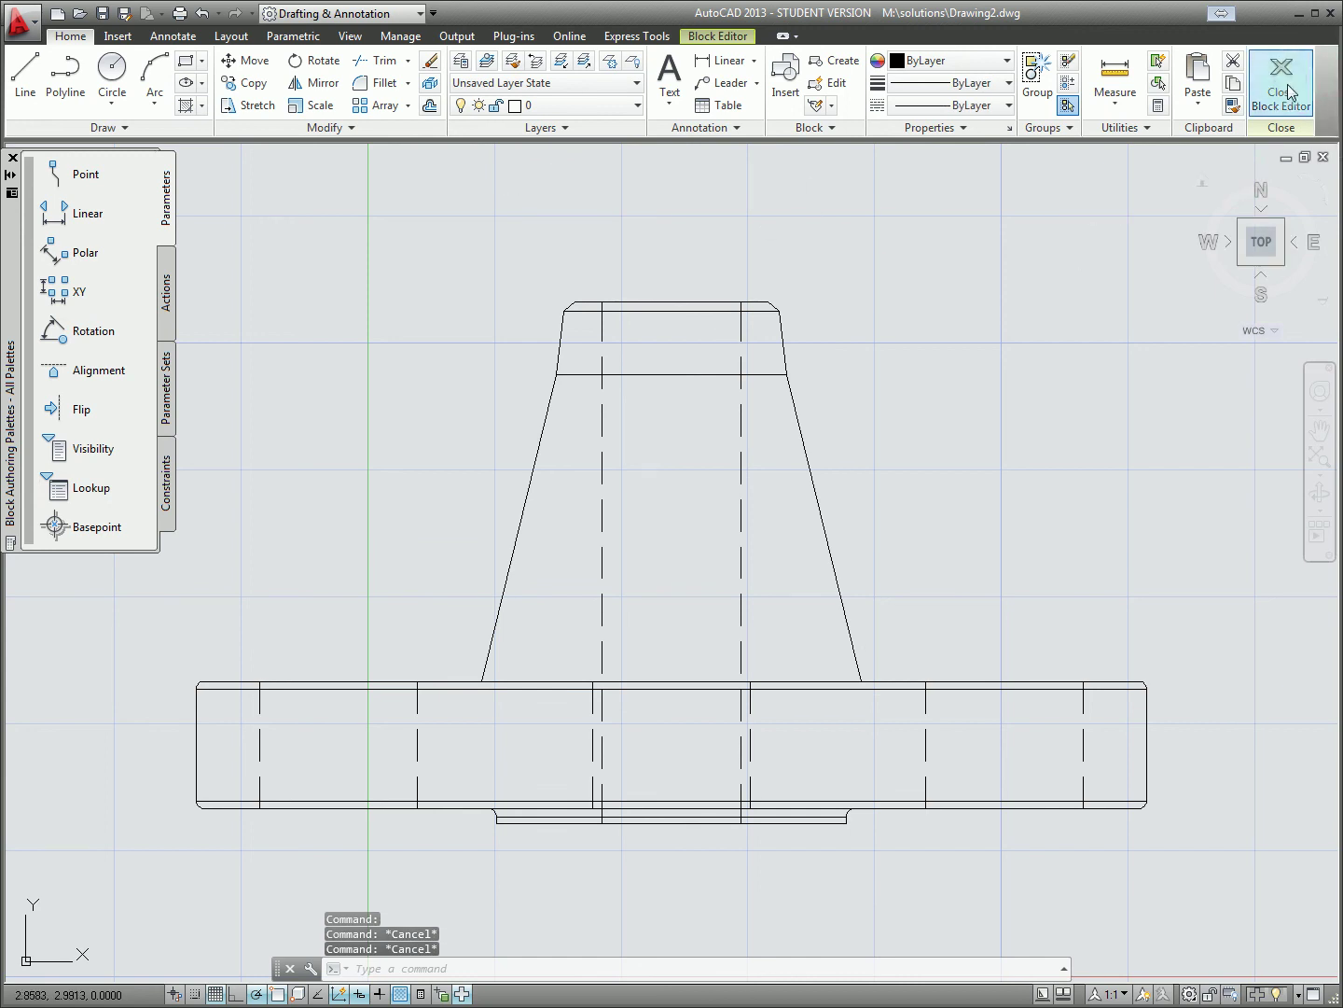
Close the Block Editor, saving the block changes, and pan to show all three views
click(1281, 80)
click(898, 488)
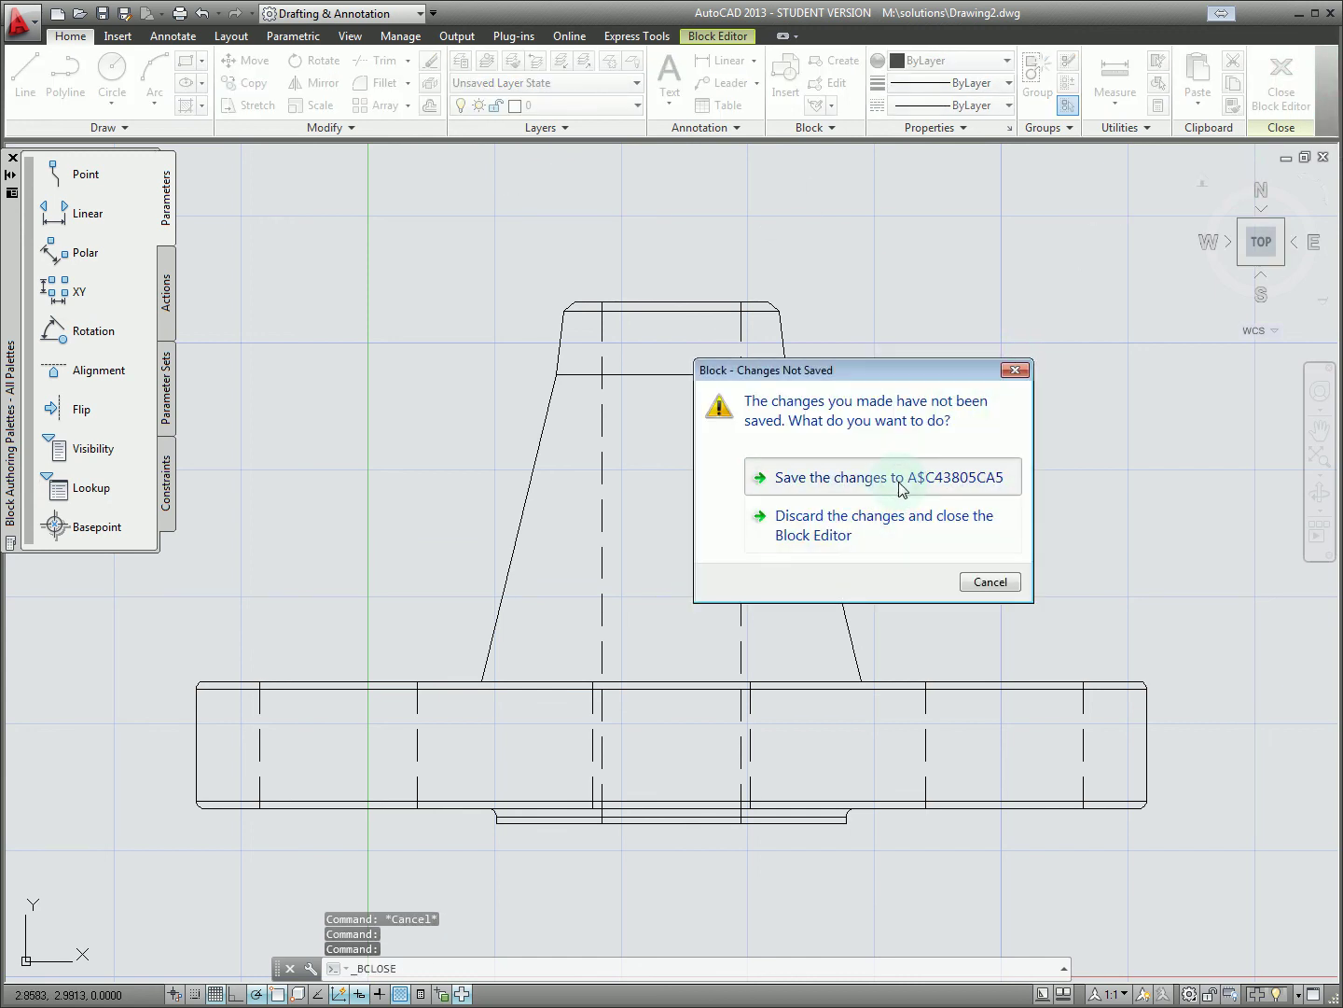
middle_drag(924, 538, 956, 466)
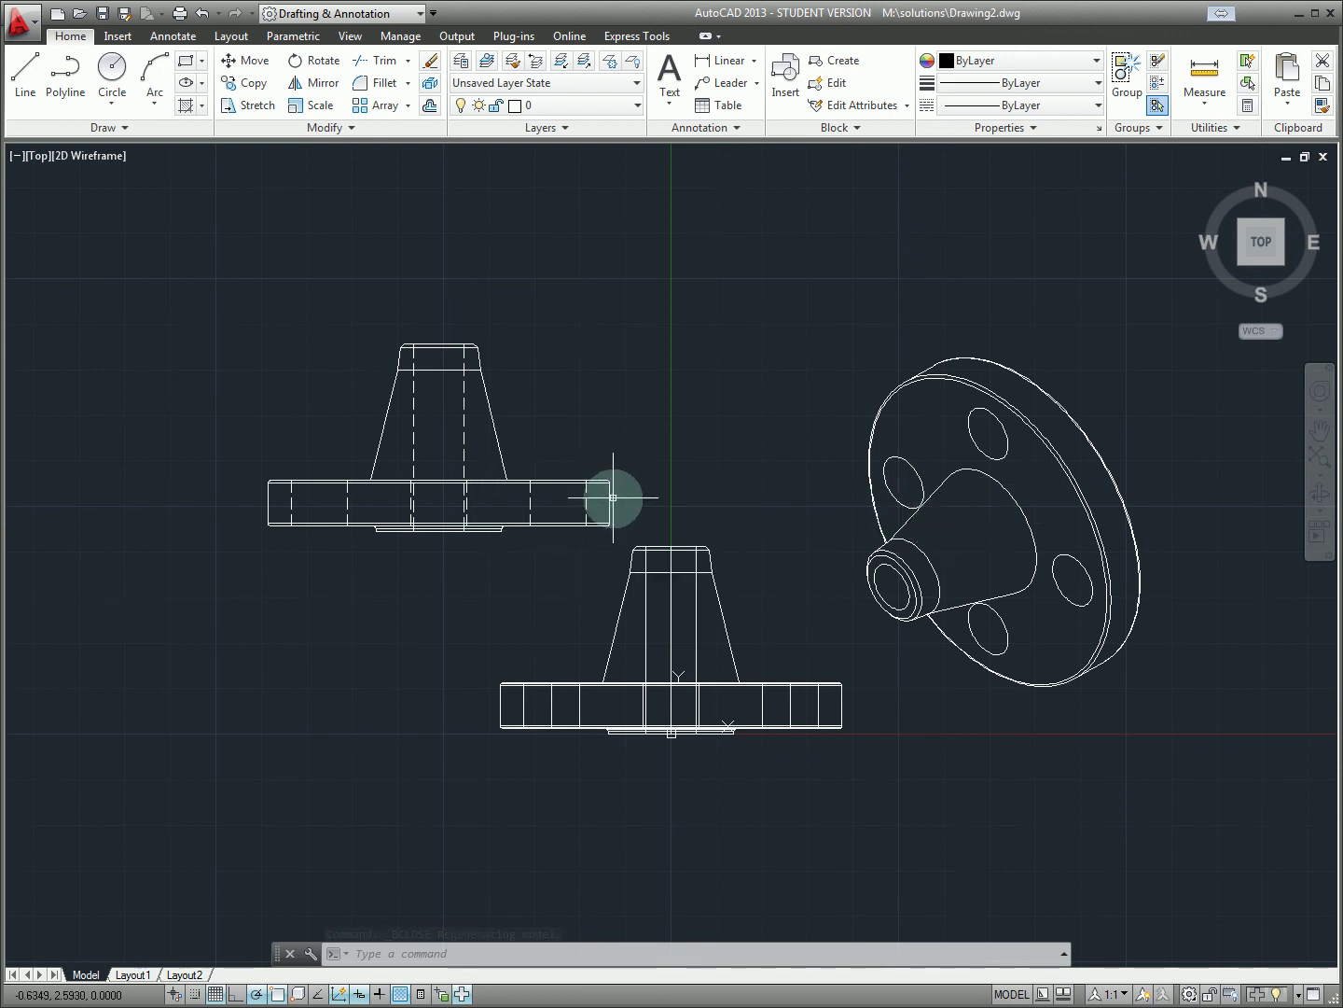
click(730, 643)
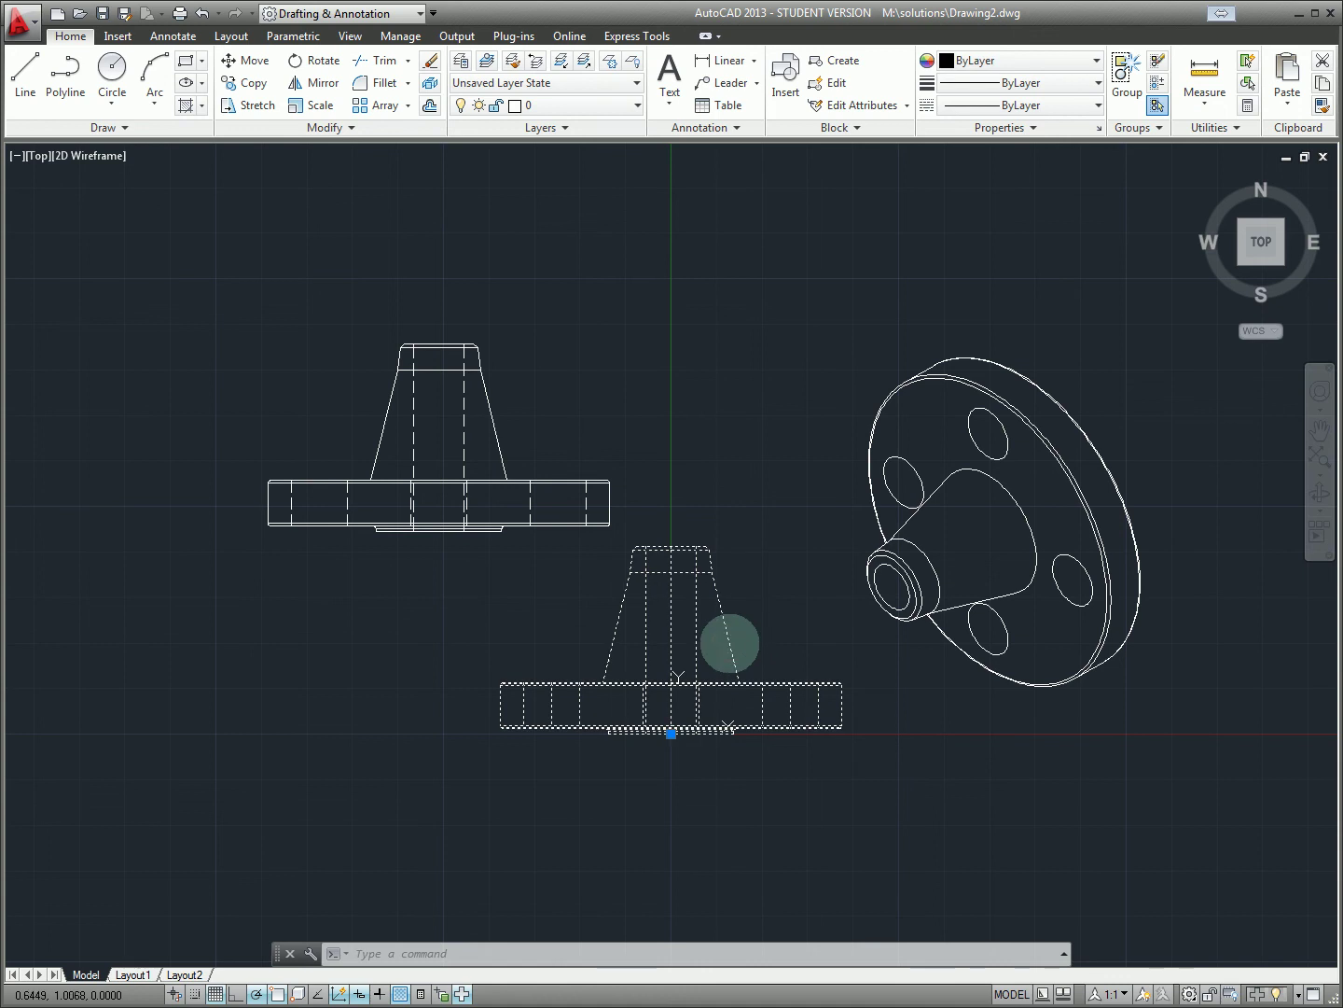
key(Escape)
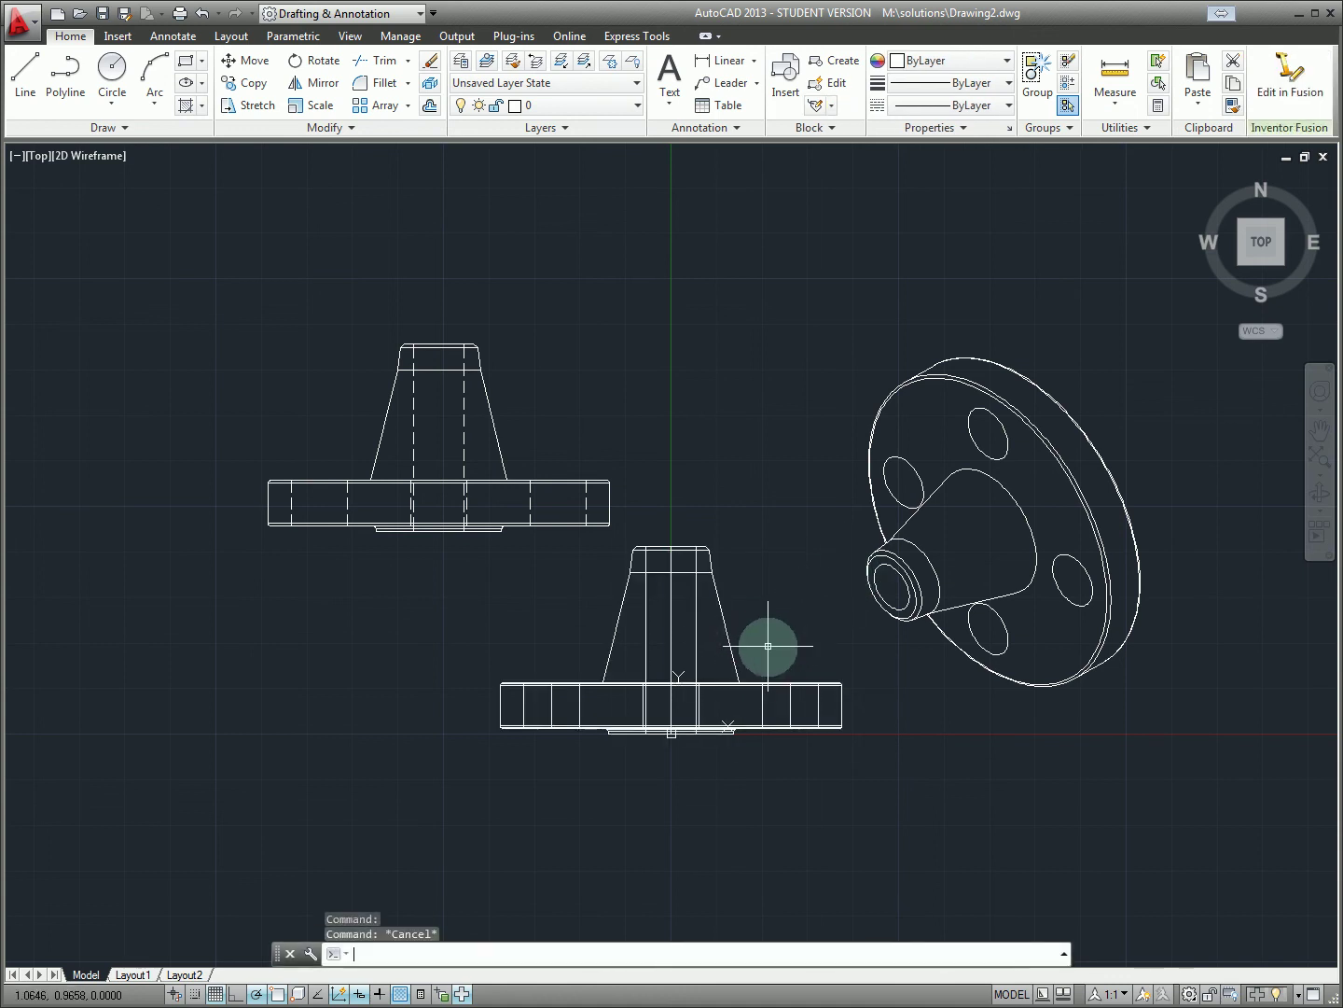